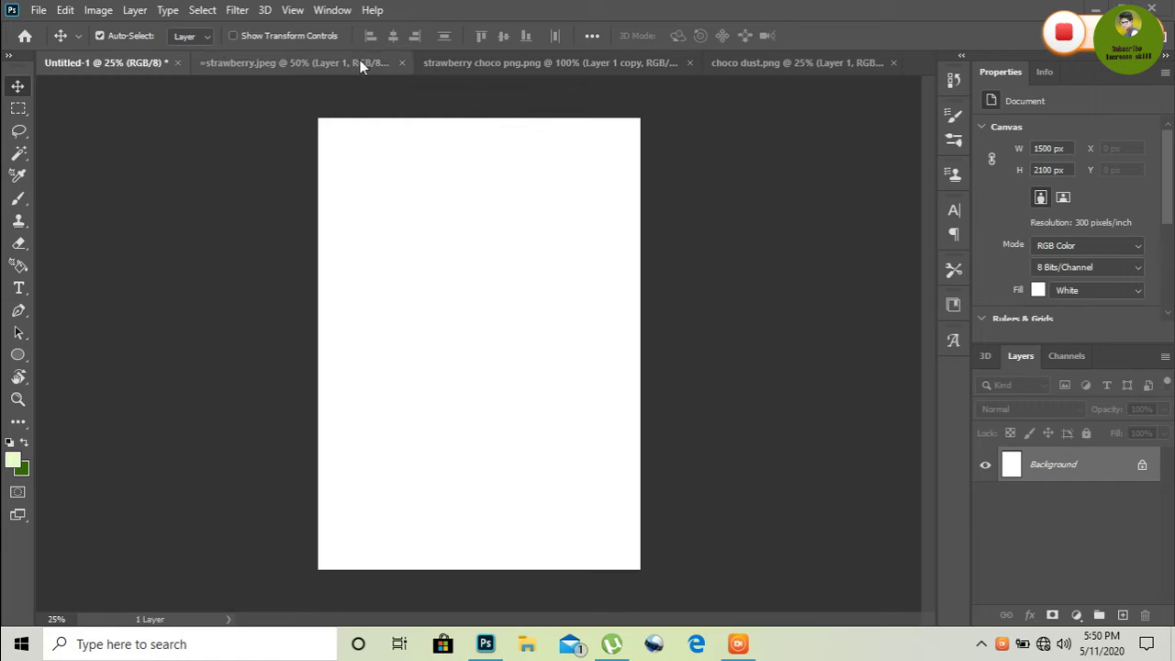
# Step: Drag the strawberry photo into Untitled-1 as Layer 1 and start free transform
pyautogui.click(356, 64)
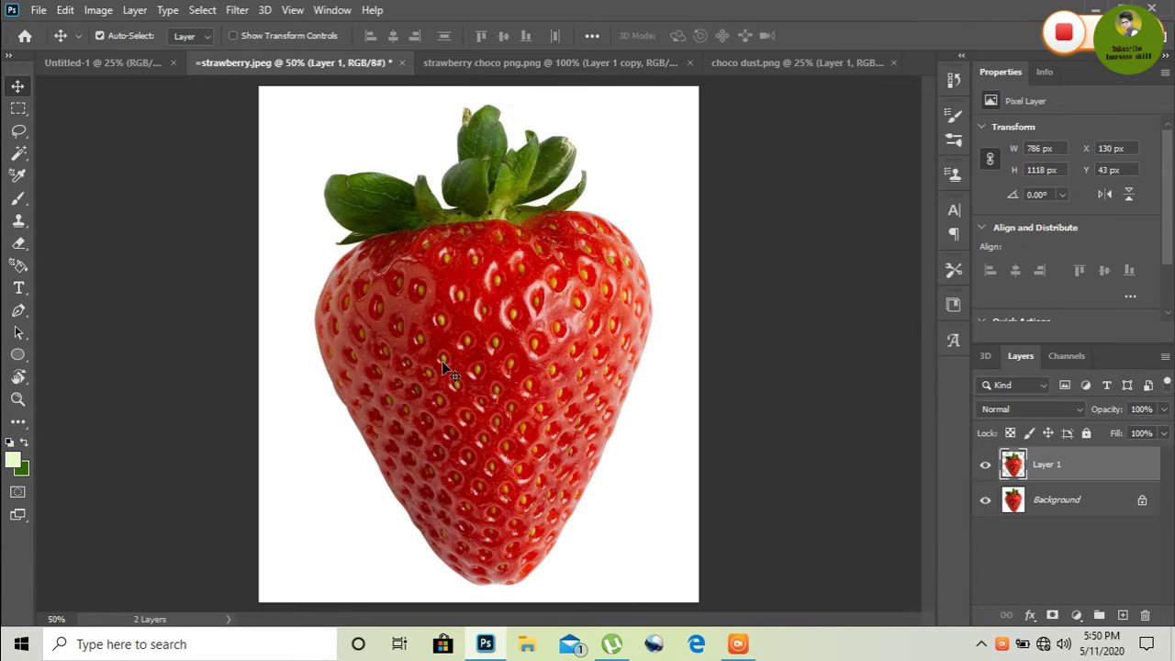
pyautogui.moveTo(441, 361)
pyautogui.mouseDown()
pyautogui.moveTo(382, 282)
pyautogui.moveTo(108, 64)
pyautogui.moveTo(493, 342)
pyautogui.mouseUp()
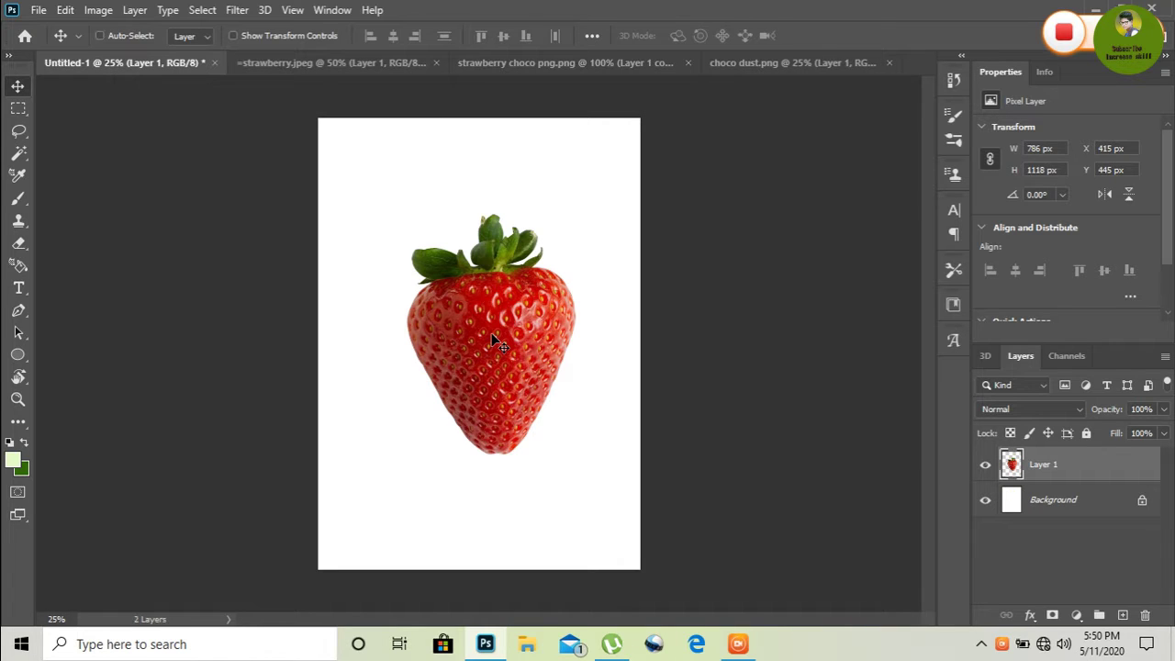
pyautogui.hotkey('ctrl', 't')
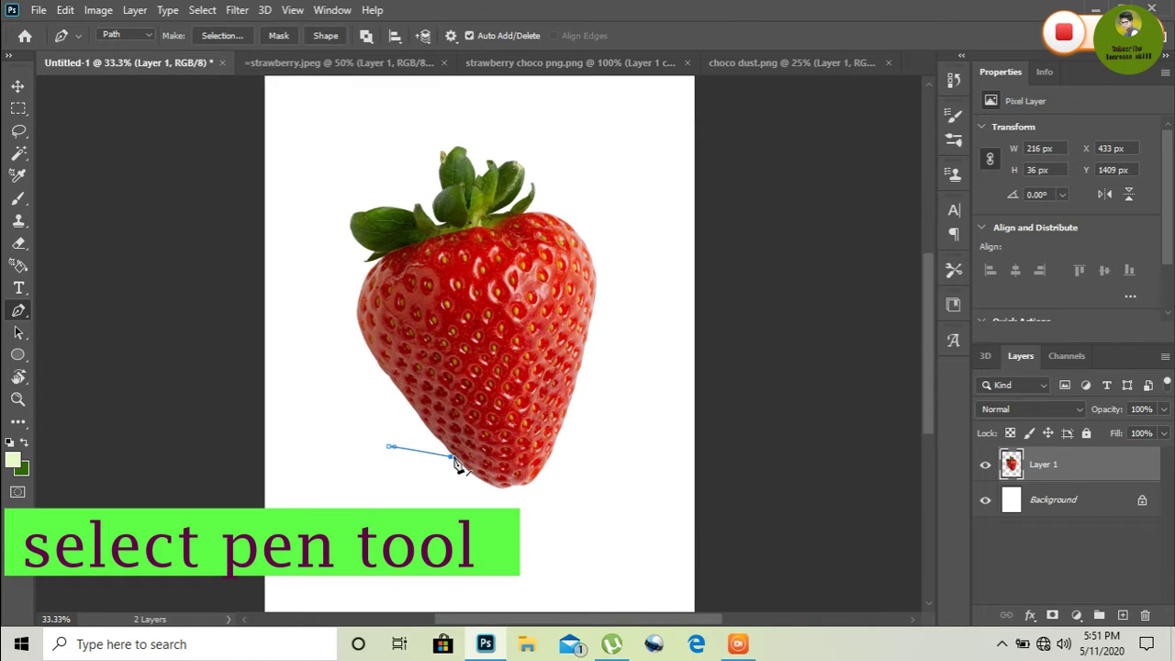
# Step: Outline the strawberry's upper part with a closed pen path and make it a selection
pyautogui.click(557, 436)
pyautogui.click(624, 405)
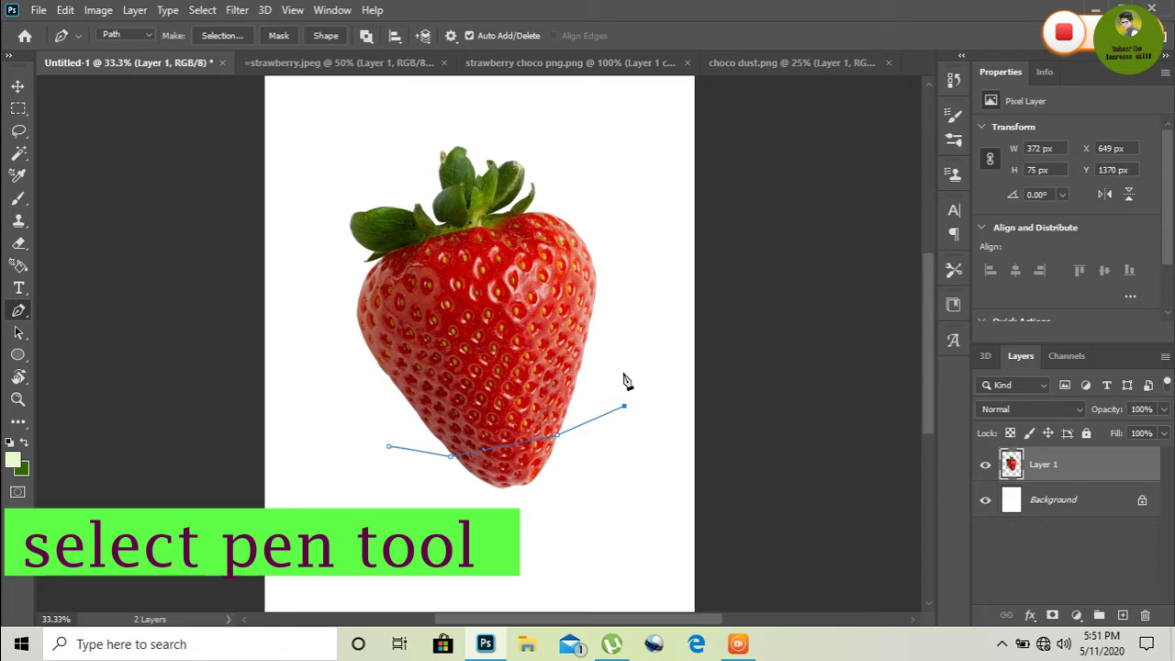
pyautogui.click(621, 188)
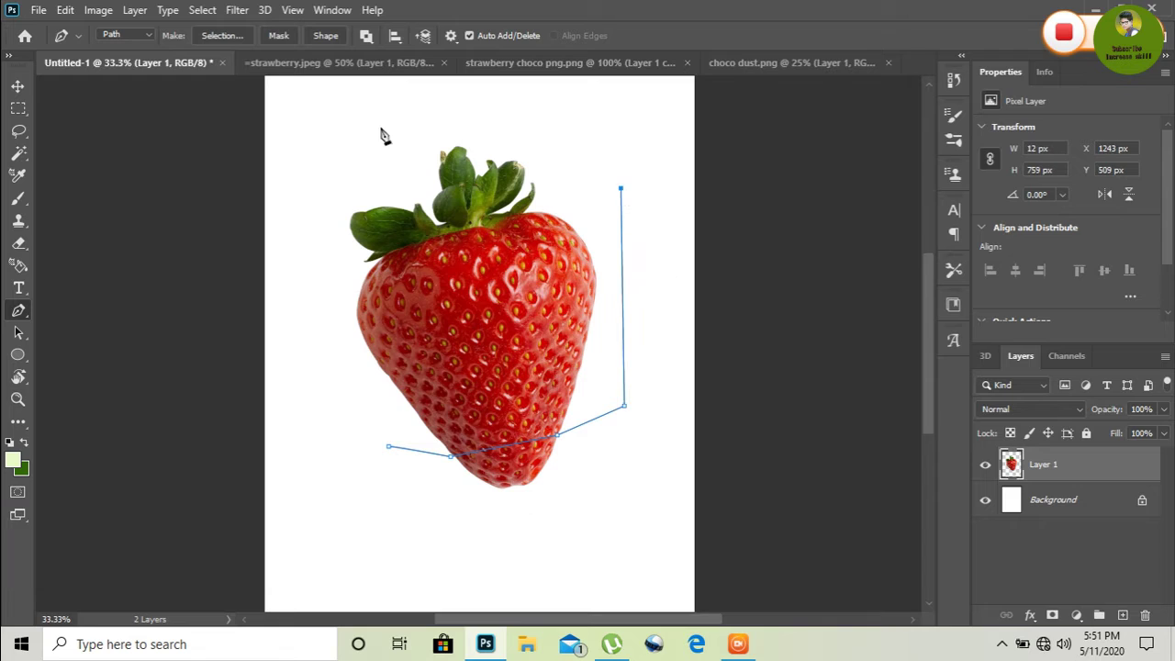
pyautogui.click(320, 84)
pyautogui.click(295, 407)
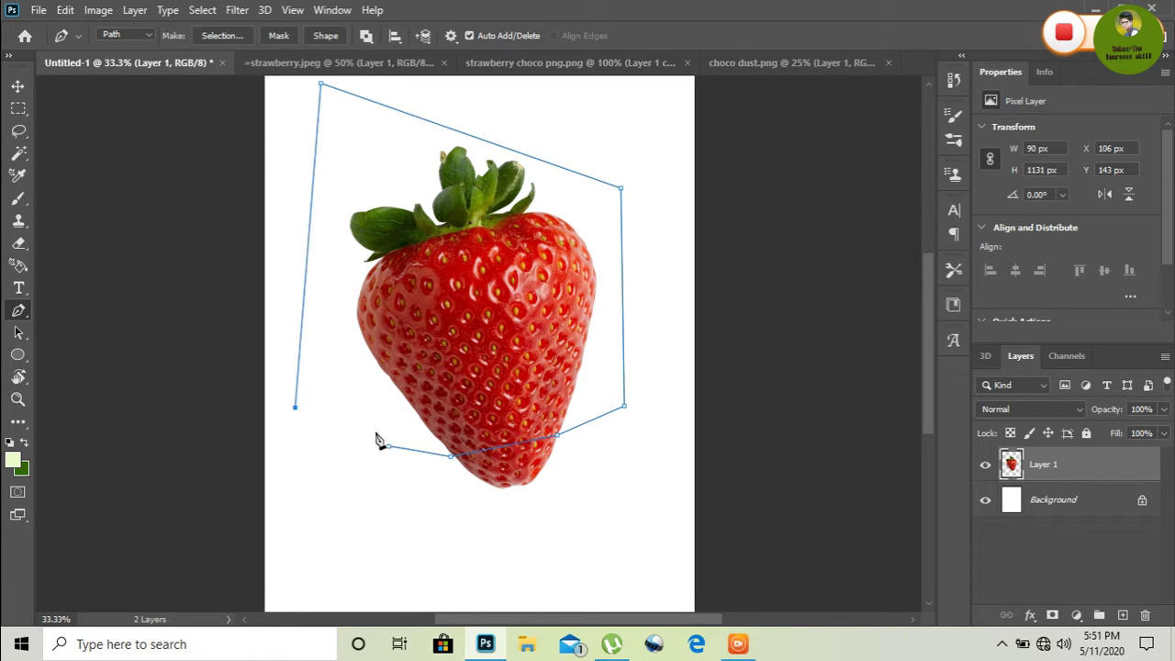
pyautogui.click(388, 449)
pyautogui.rightClick(523, 367)
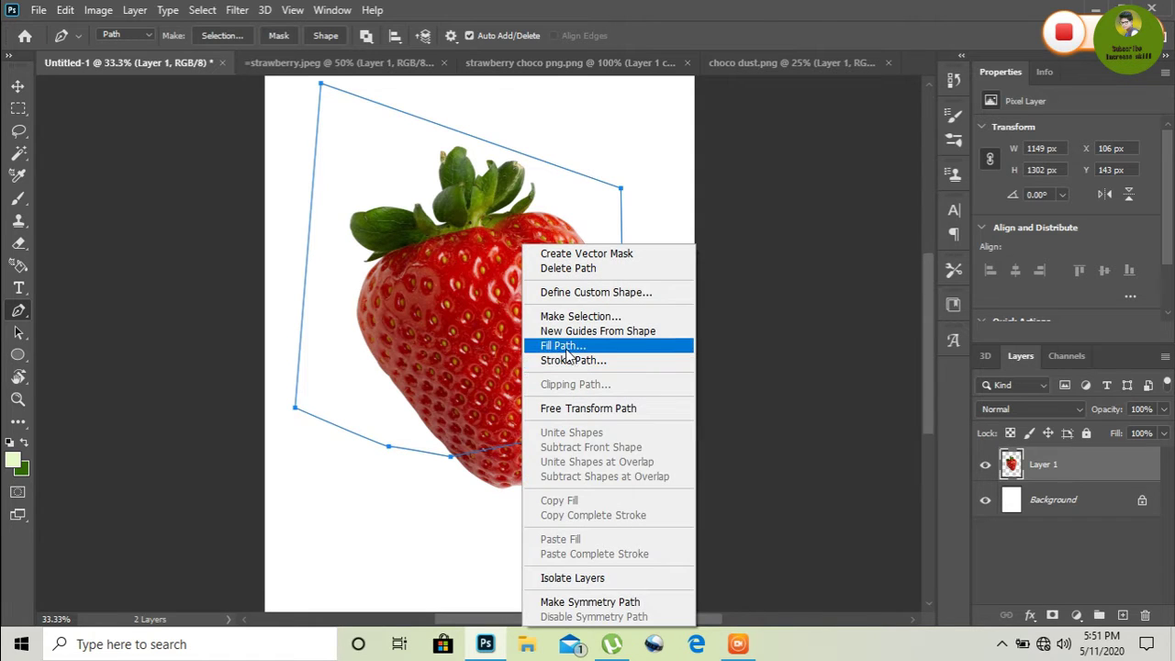
pyautogui.click(563, 317)
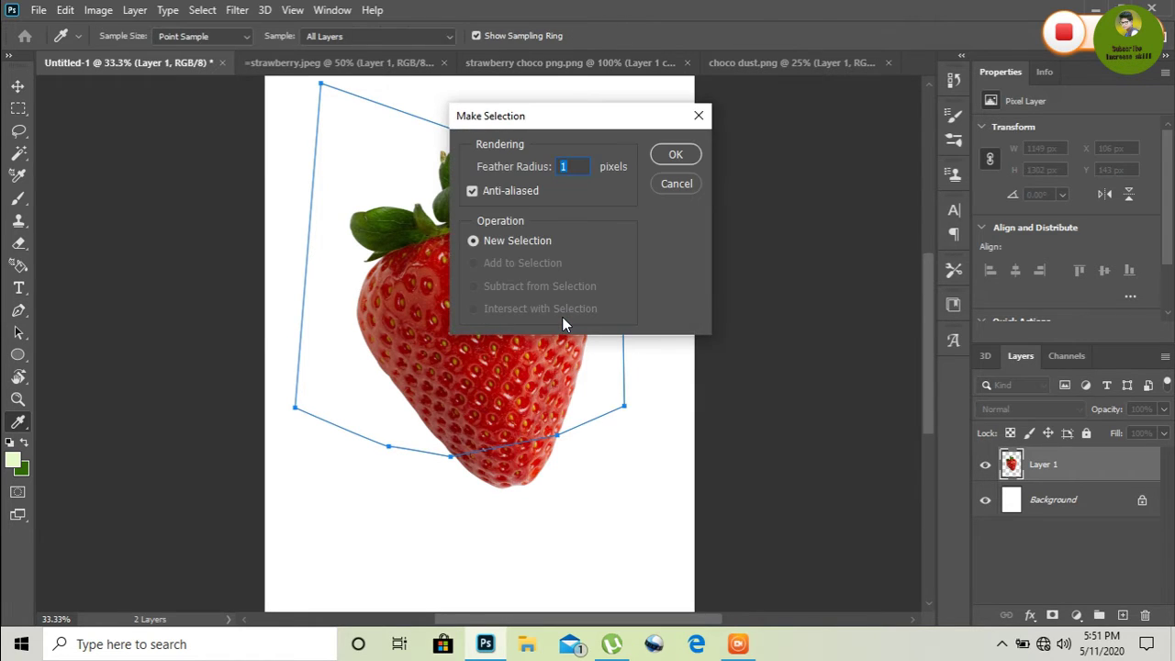
pyautogui.press('Return')
# Step: Cut the upper part onto Layer 2 and shift it up-left above the bottom slice
pyautogui.hotkey('ctrl', 'x')
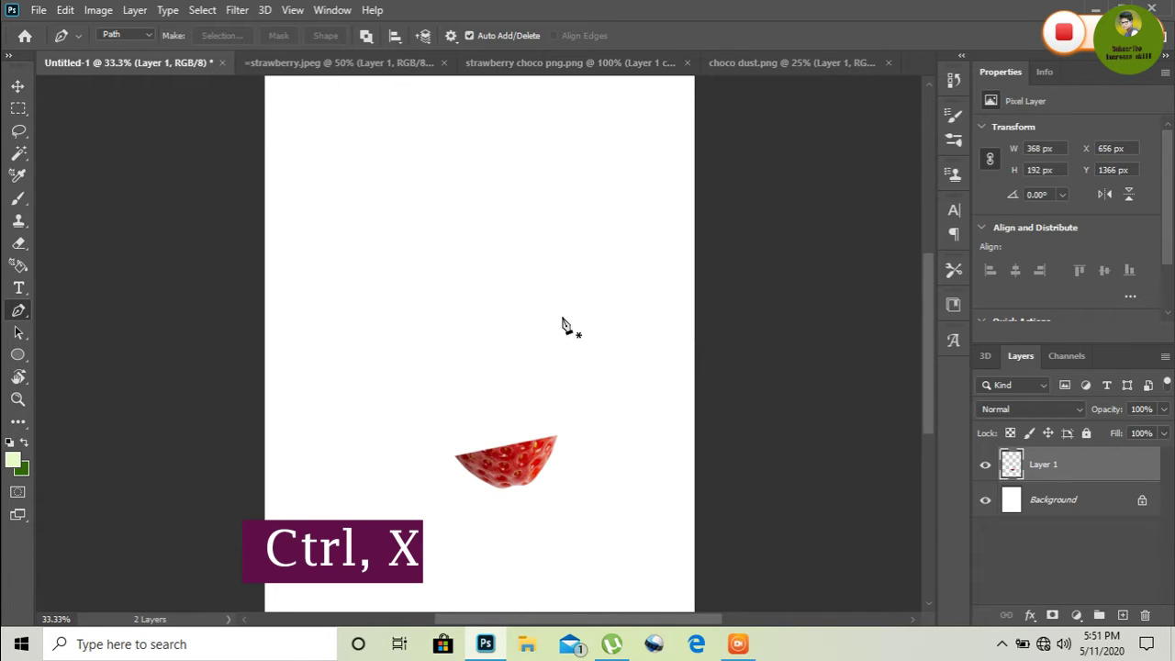
pyautogui.hotkey('ctrl', 'v')
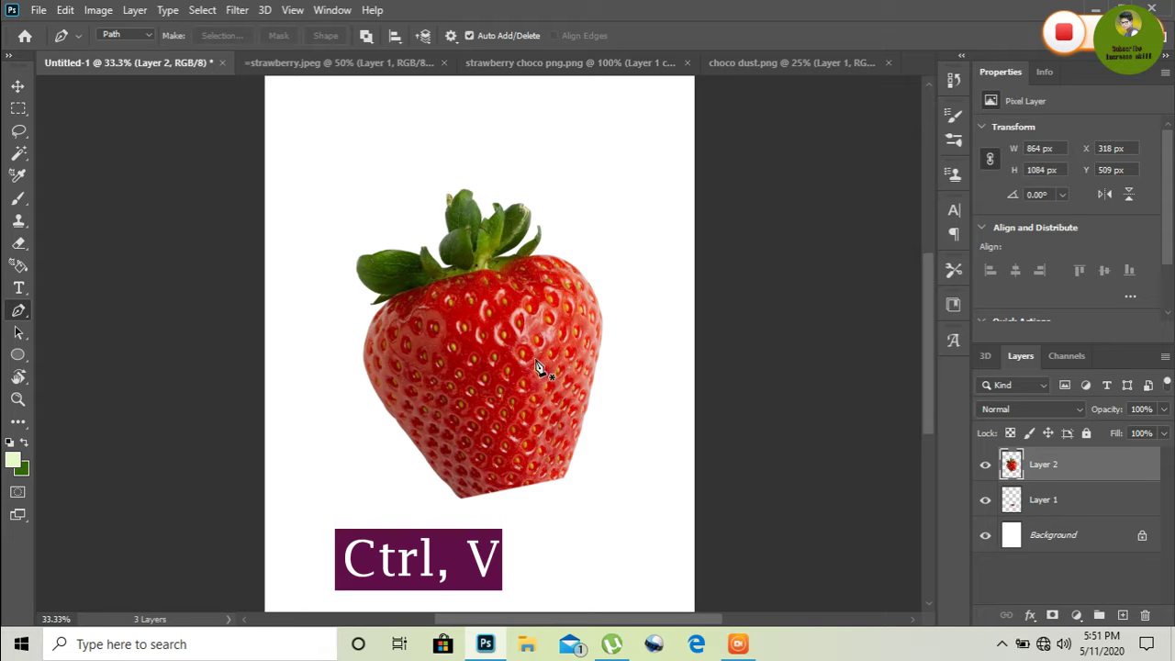
pyautogui.hotkey('ctrl', 't')
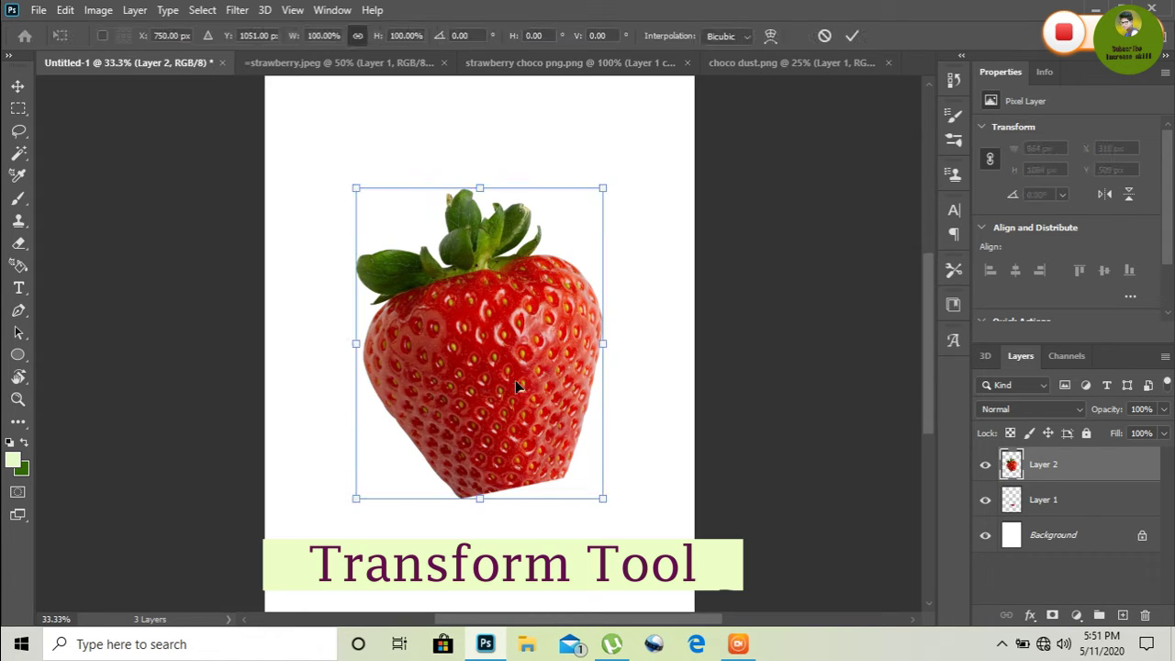
pyautogui.moveTo(508, 364); pyautogui.dragTo(491, 308)
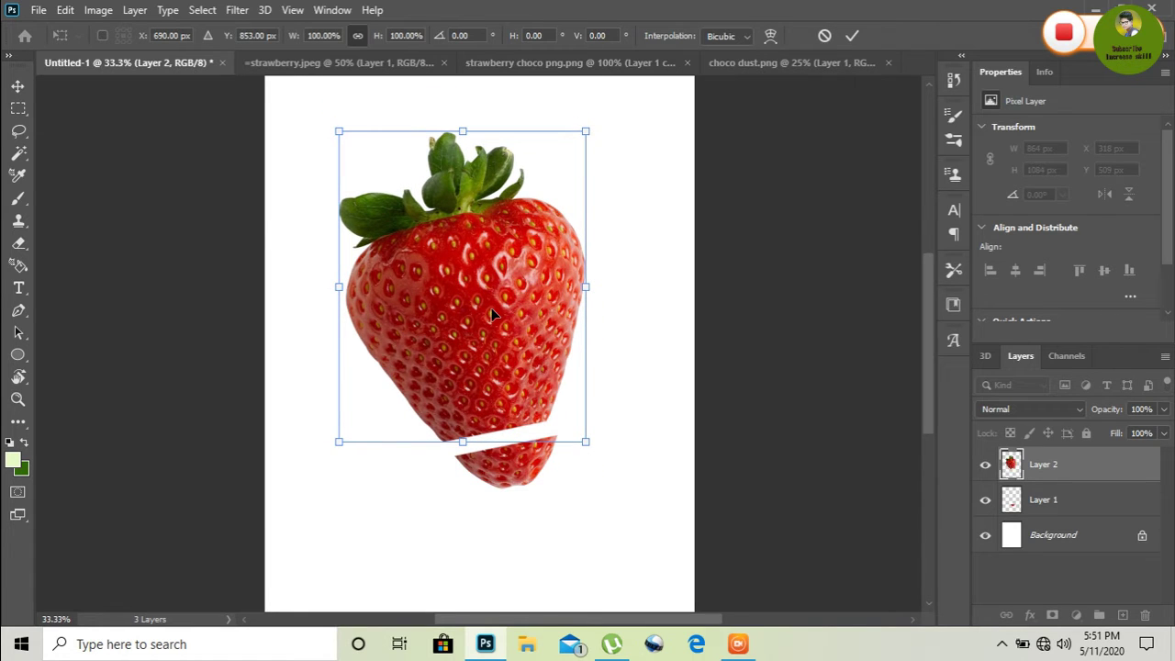
pyautogui.press('p')
pyautogui.press('Return')
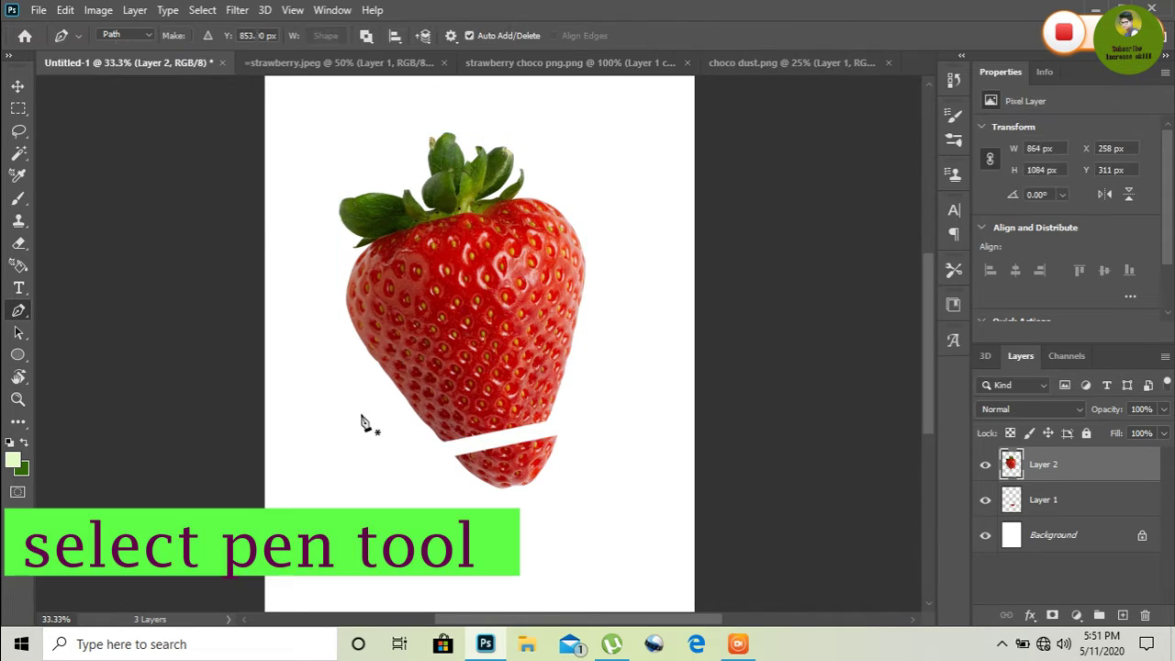
# Step: Trace a closed pen path above the strawberry's middle and convert it to a selection
pyautogui.moveTo(378, 393); pyautogui.dragTo(404, 393)
pyautogui.click(566, 369)
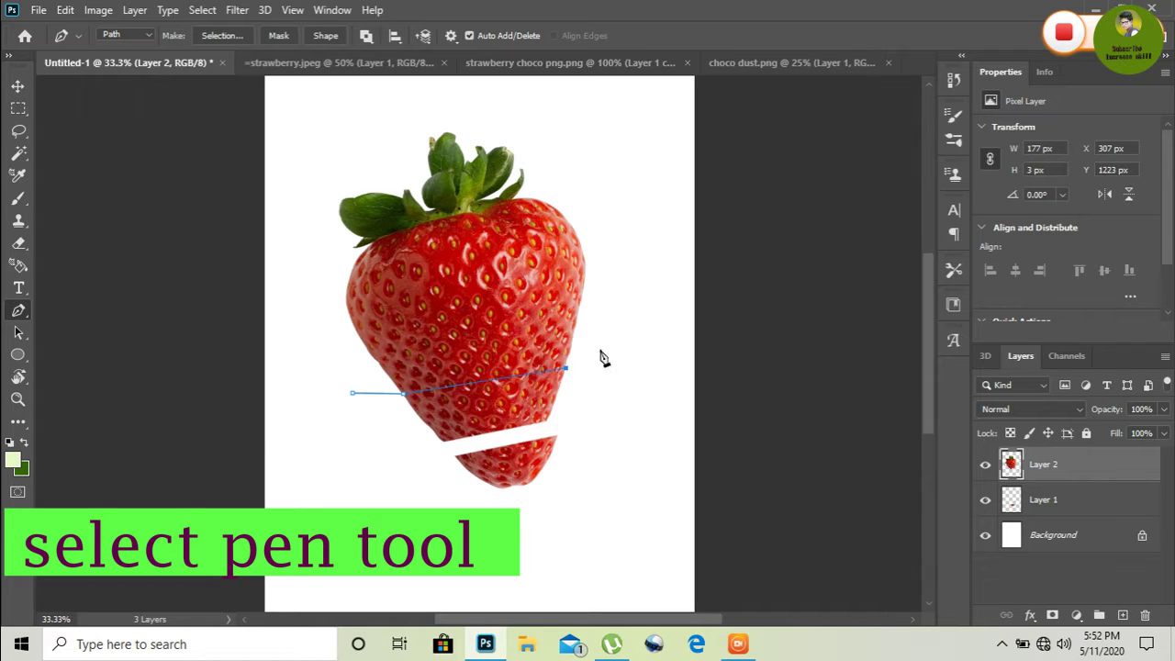
pyautogui.click(621, 314)
pyautogui.click(604, 206)
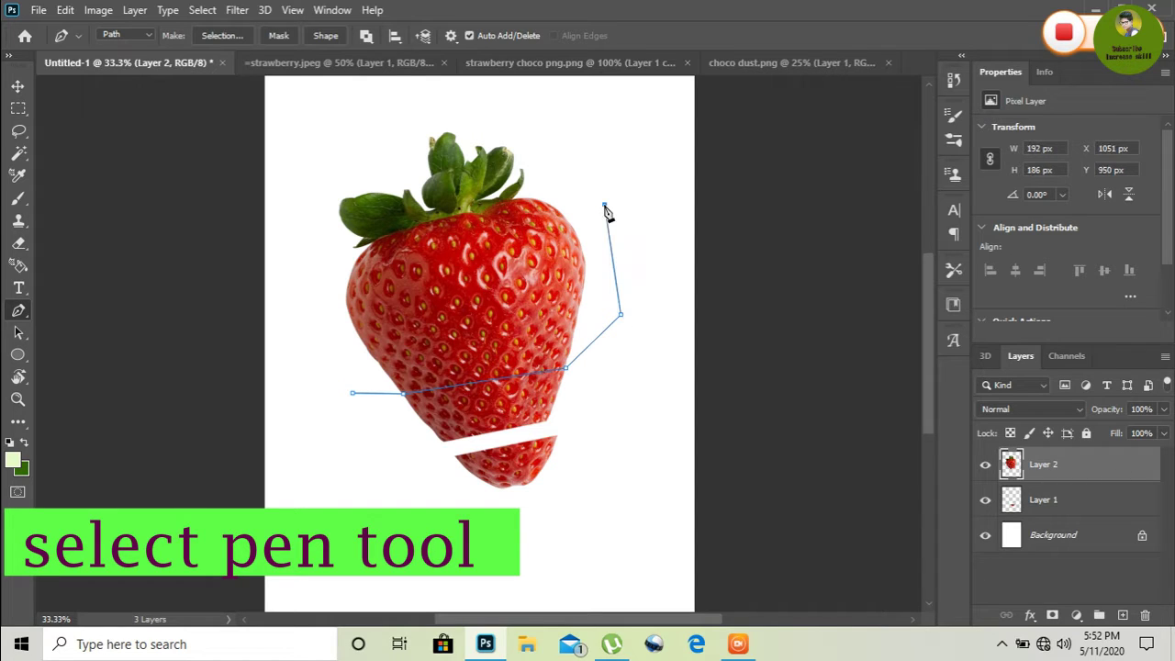
pyautogui.click(549, 106)
pyautogui.click(415, 91)
pyautogui.click(269, 164)
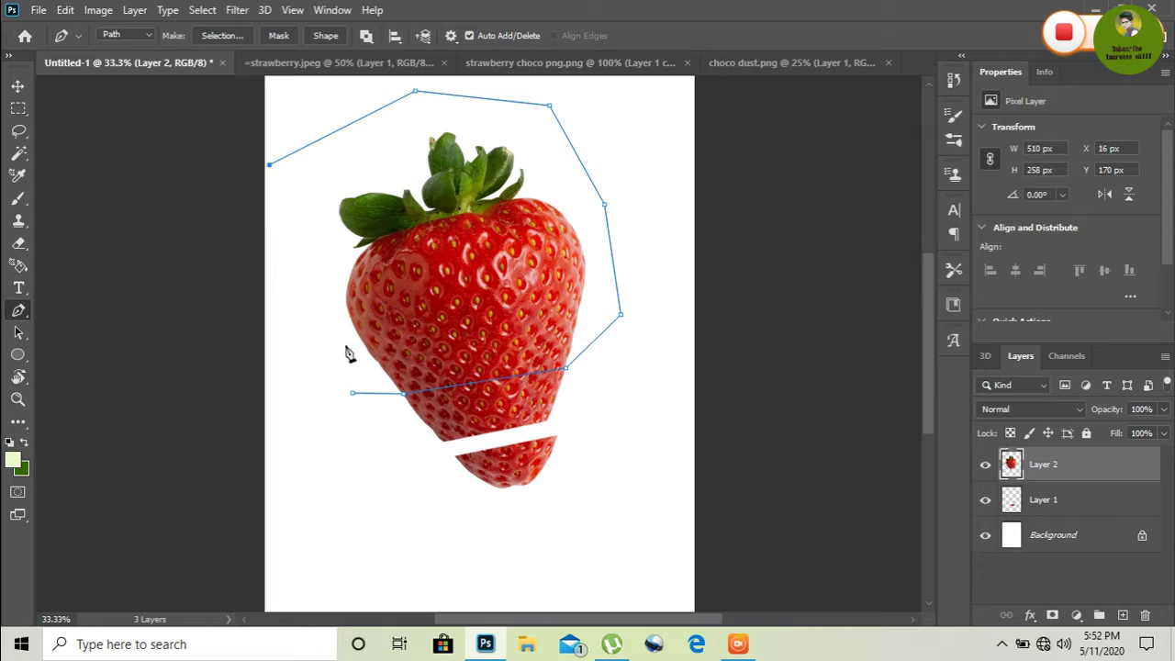
pyautogui.click(353, 394)
pyautogui.rightClick(354, 401)
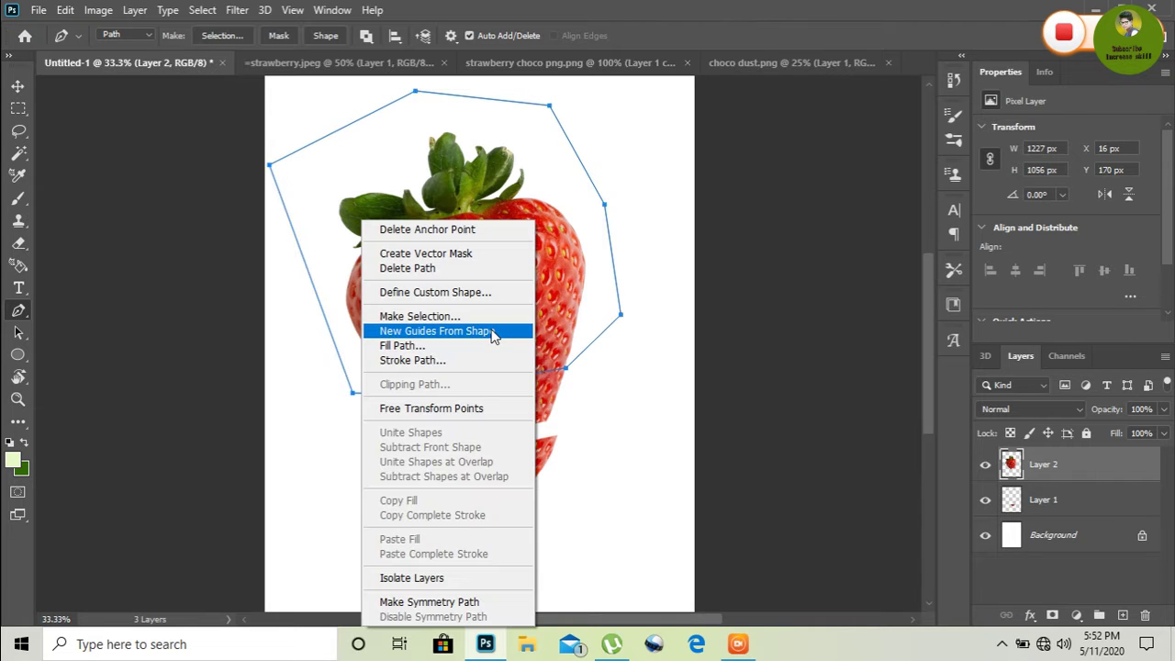
pyautogui.click(482, 317)
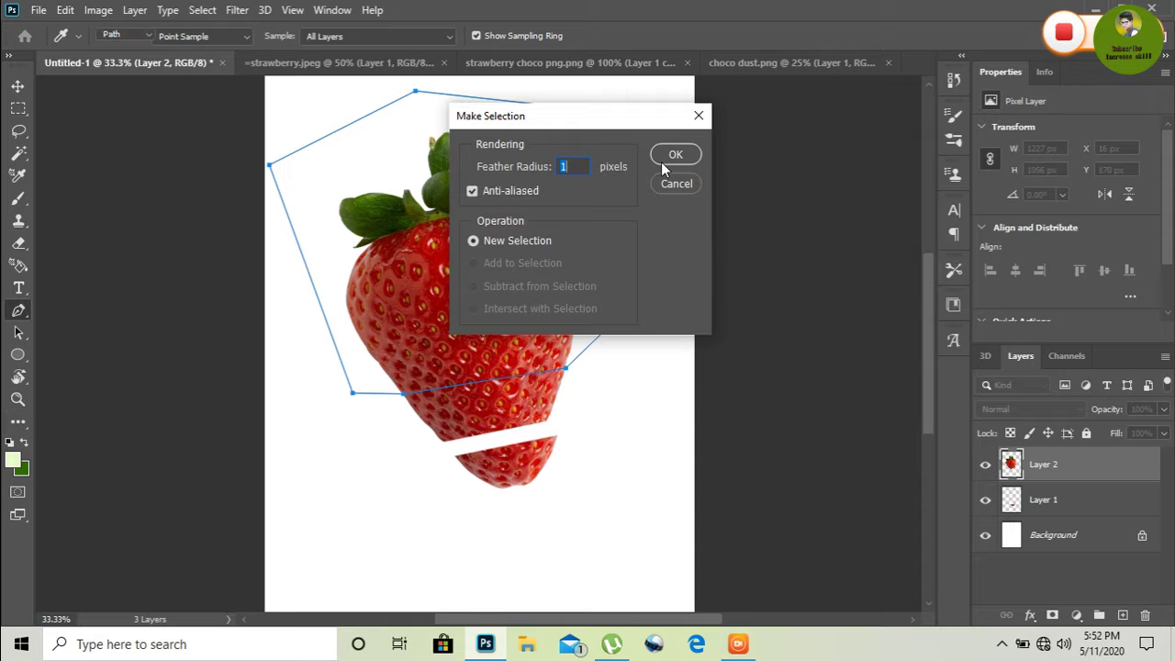
pyautogui.click(662, 162)
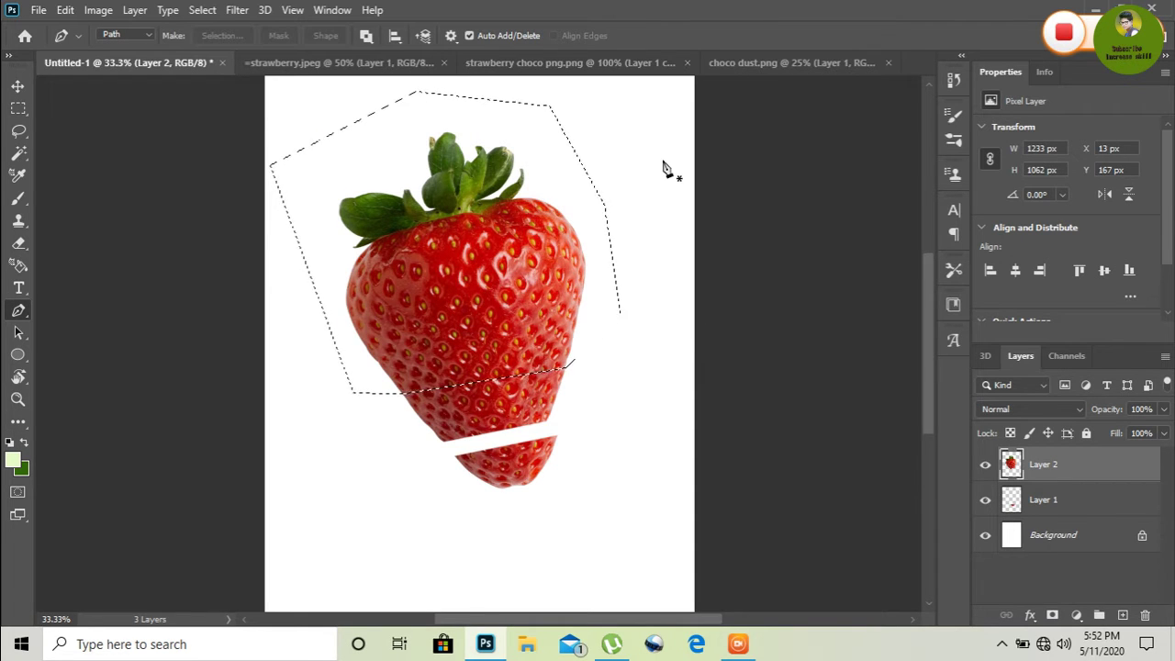
# Step: Cut the top onto Layer 3 and move it up-left, separating a middle slice
pyautogui.hotkey('ctrl', 'x')
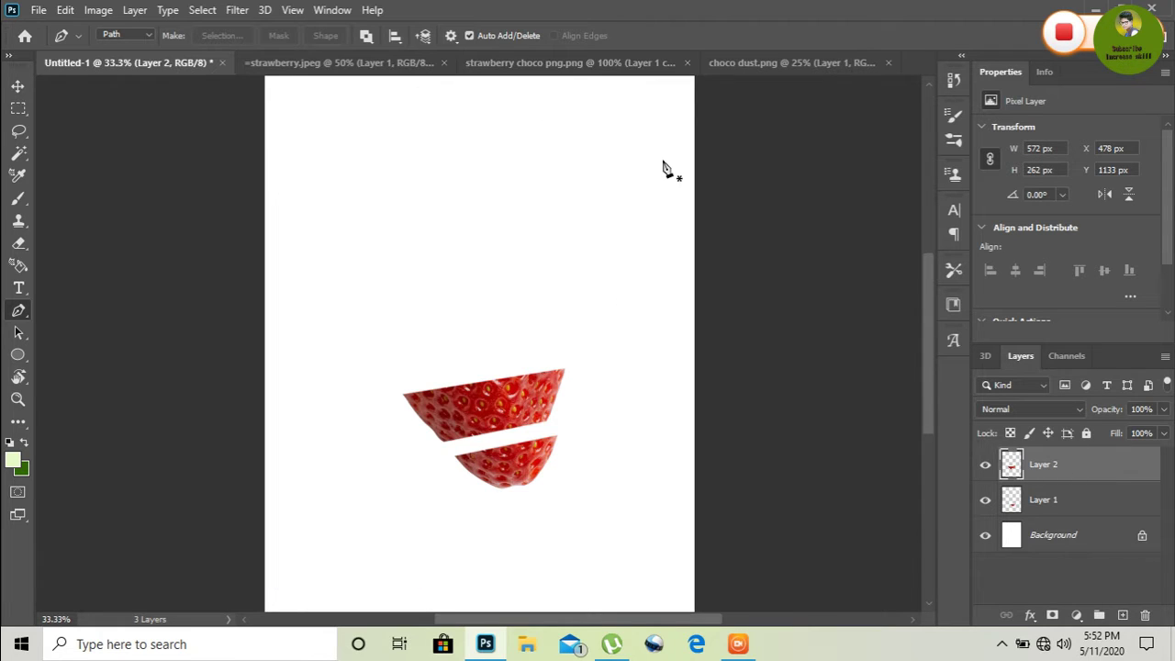
pyautogui.hotkey('ctrl', 'v')
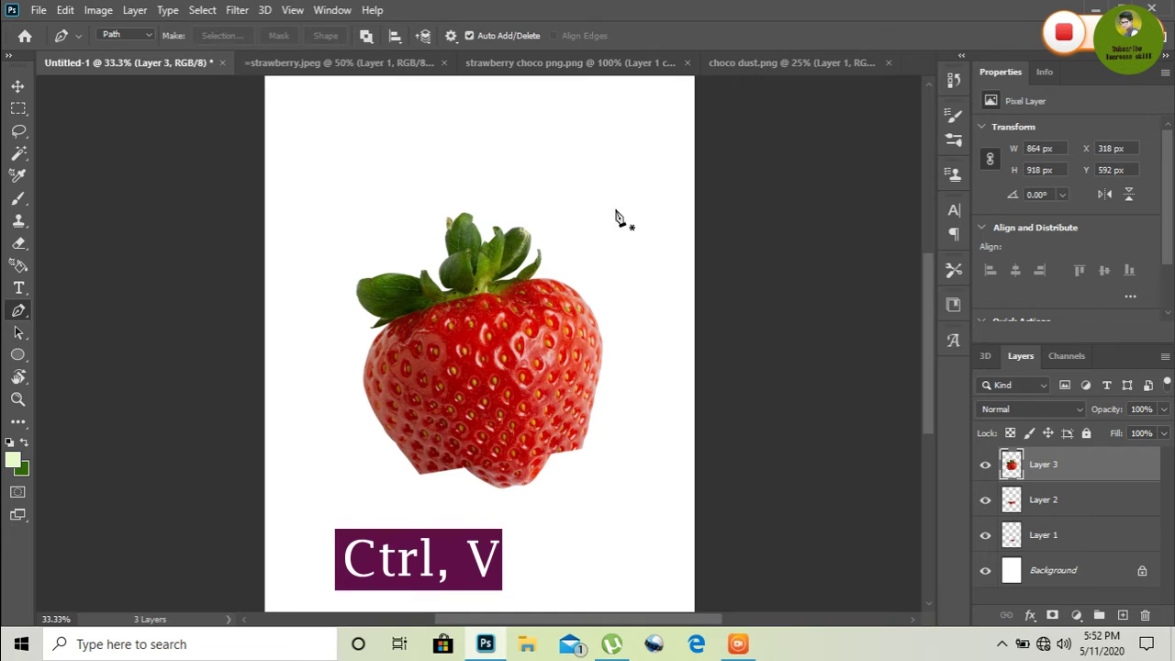
pyautogui.hotkey('ctrl', 't')
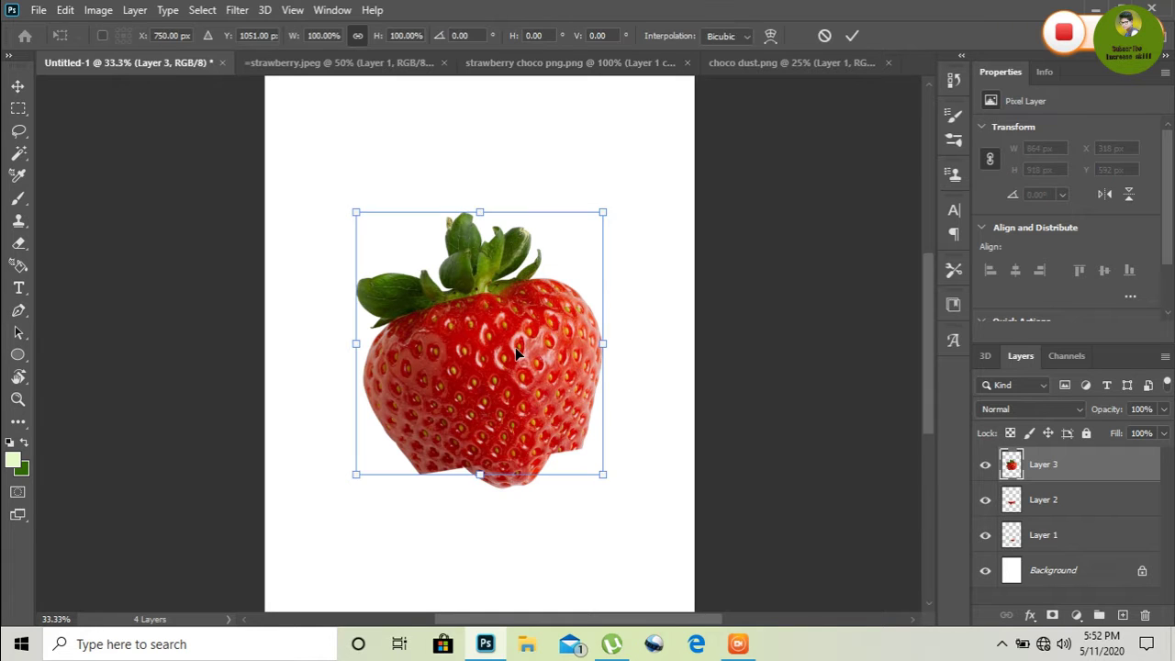
pyautogui.moveTo(517, 351); pyautogui.dragTo(489, 257)
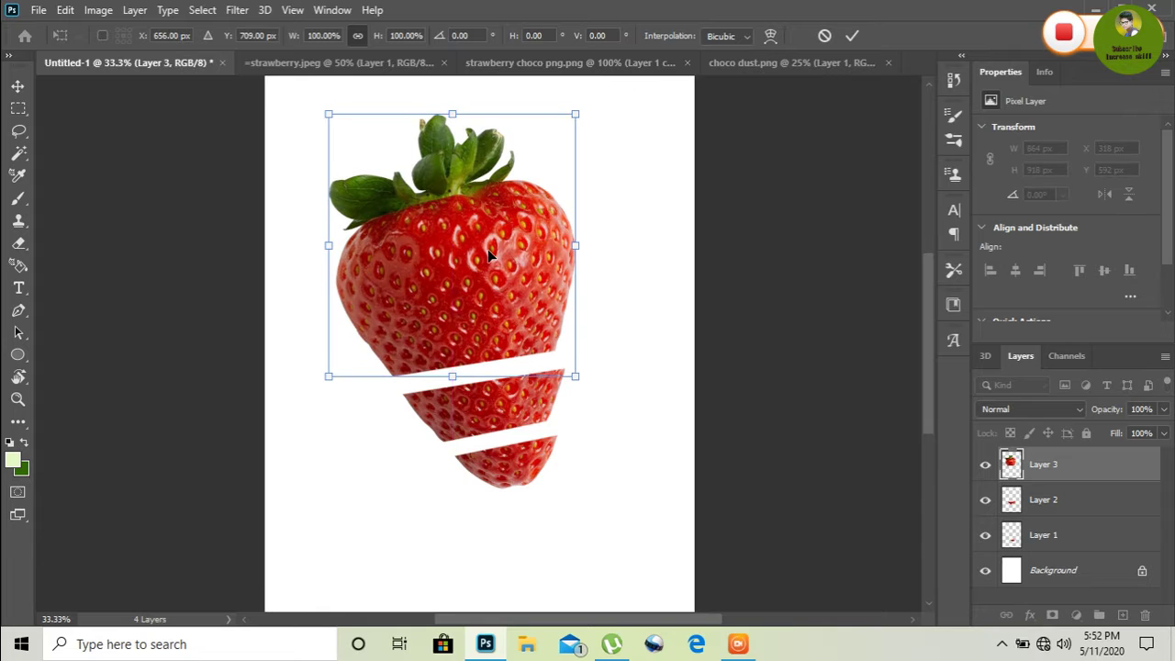
pyautogui.press('p')
# Step: Draw a third closed pen path across the strawberry's upper part and make it a selection
pyautogui.click(302, 327)
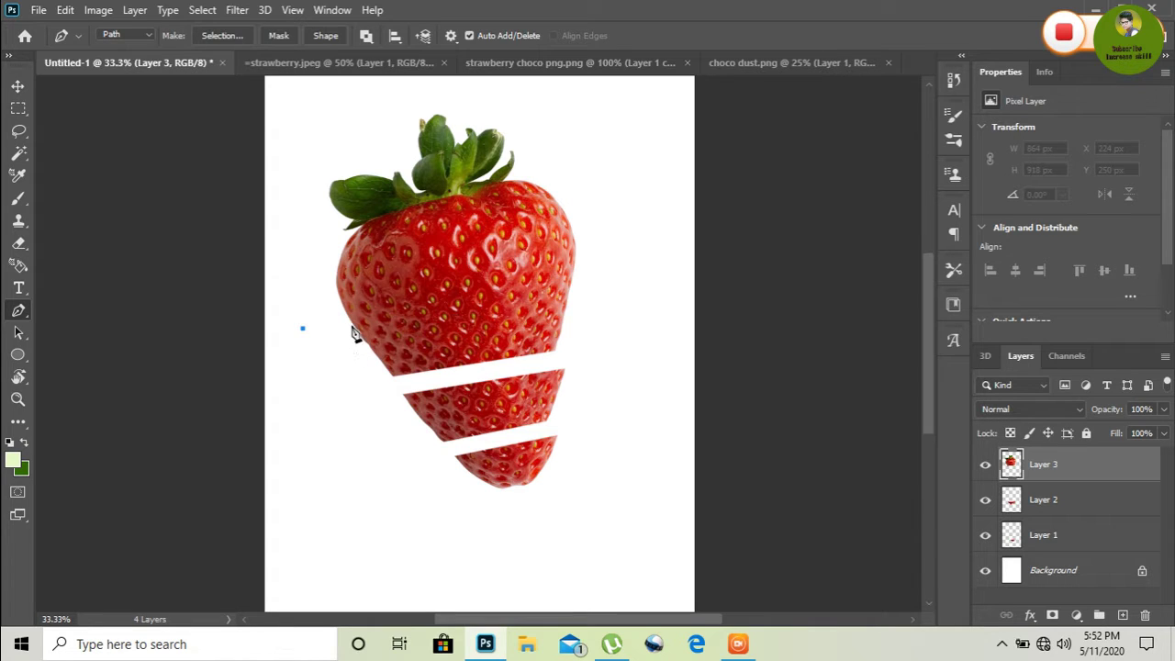
pyautogui.click(355, 325)
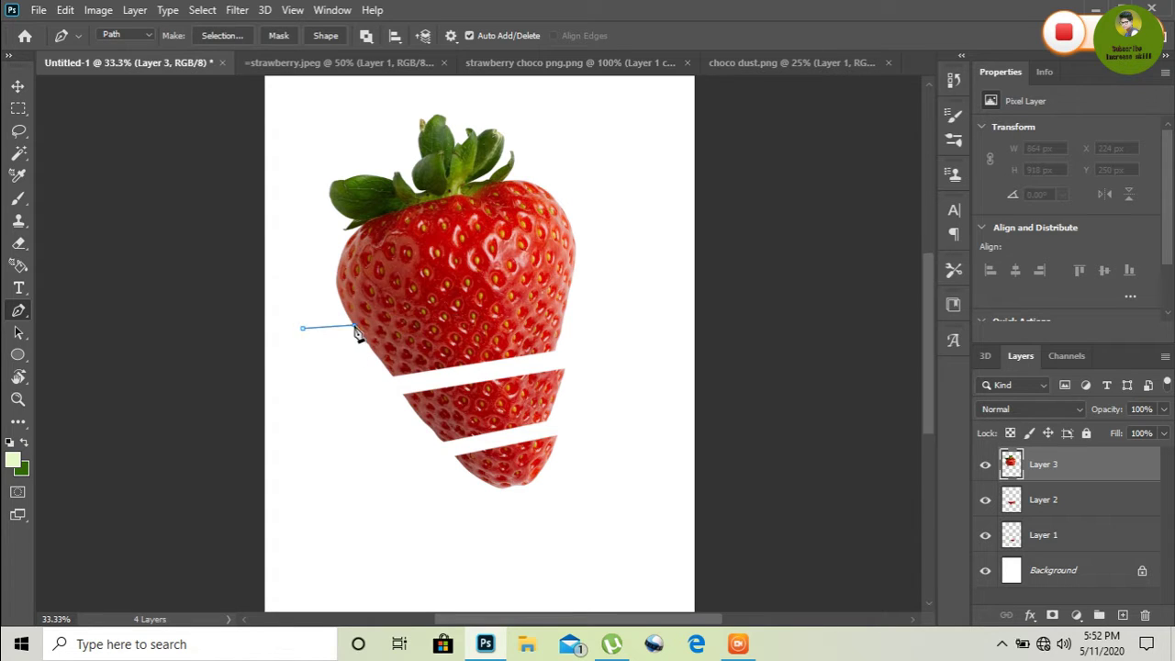
pyautogui.click(570, 278)
pyautogui.click(601, 266)
pyautogui.click(607, 199)
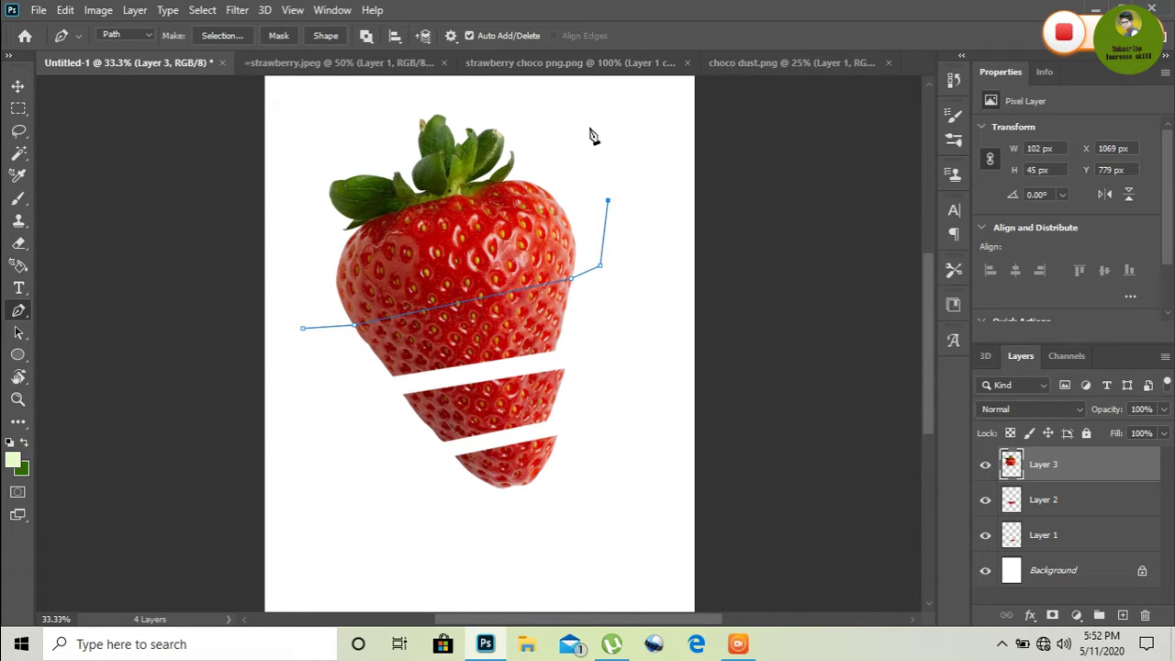
pyautogui.click(578, 97)
pyautogui.click(384, 84)
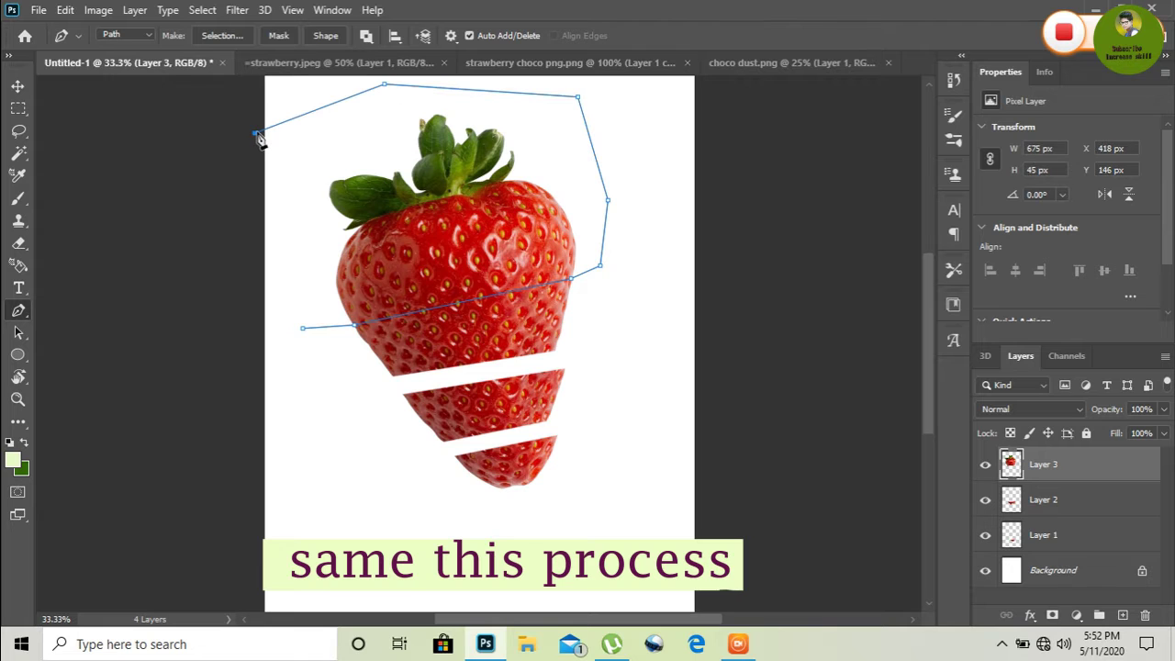
pyautogui.click(254, 133)
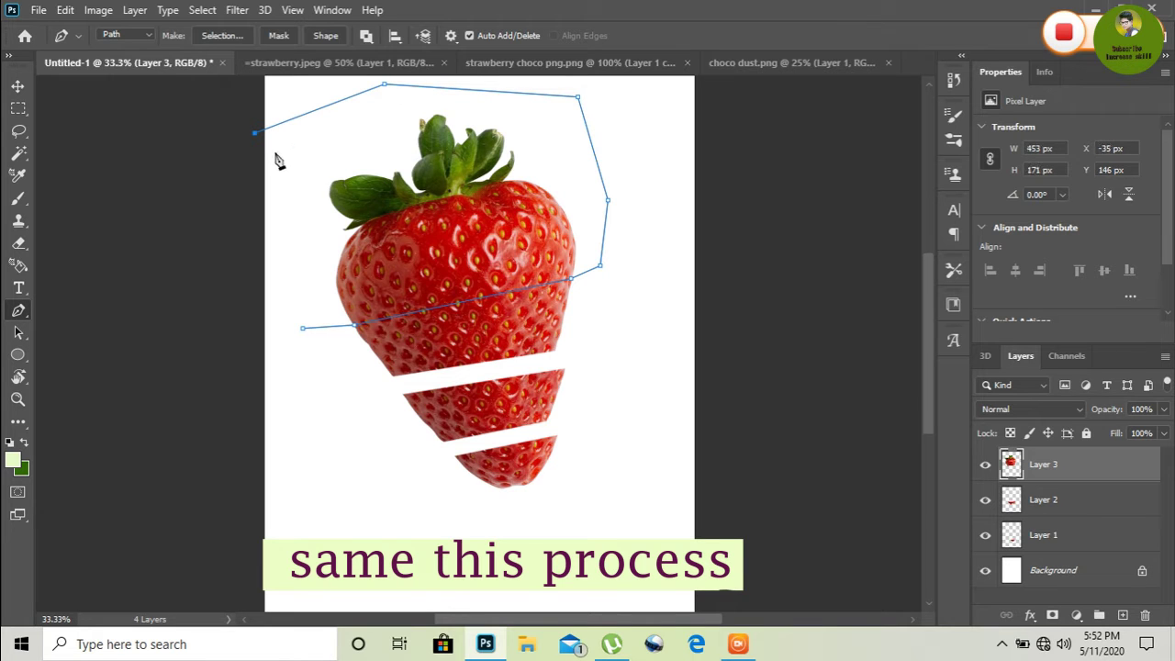
pyautogui.click(303, 329)
pyautogui.rightClick(308, 336)
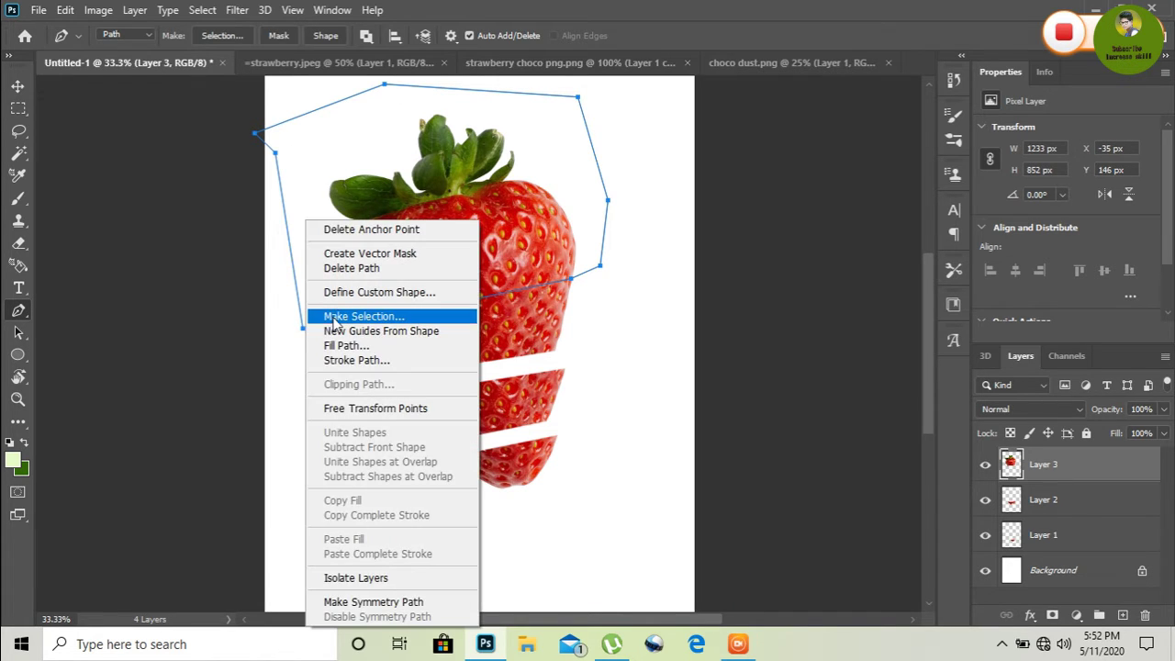
pyautogui.click(339, 310)
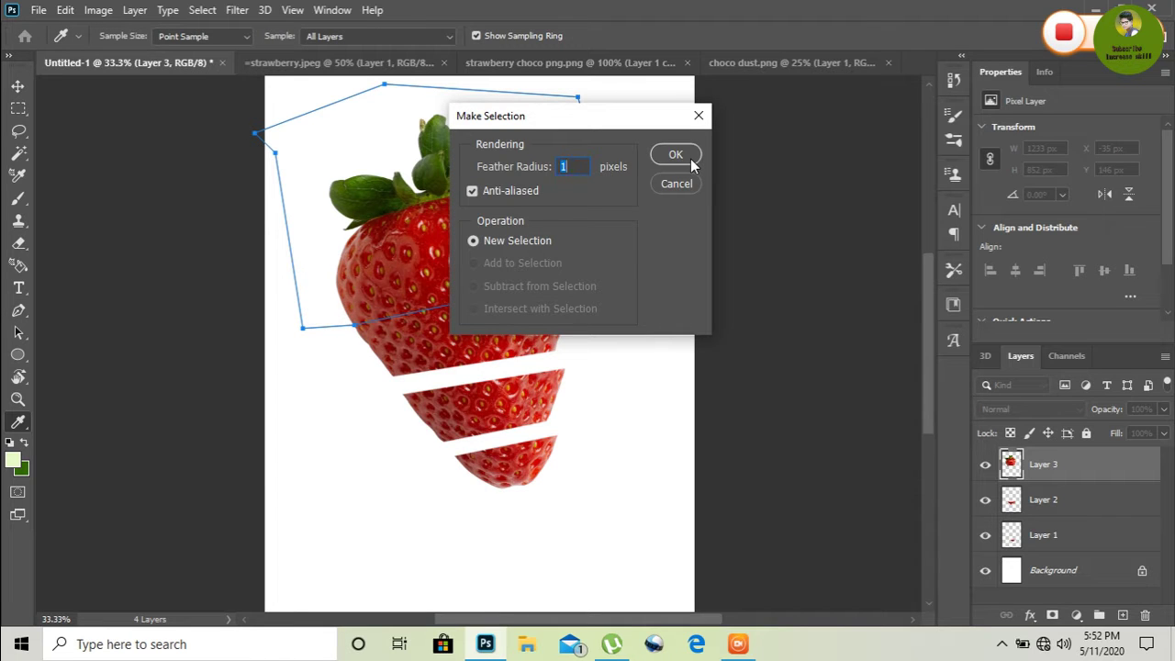
pyautogui.click(690, 158)
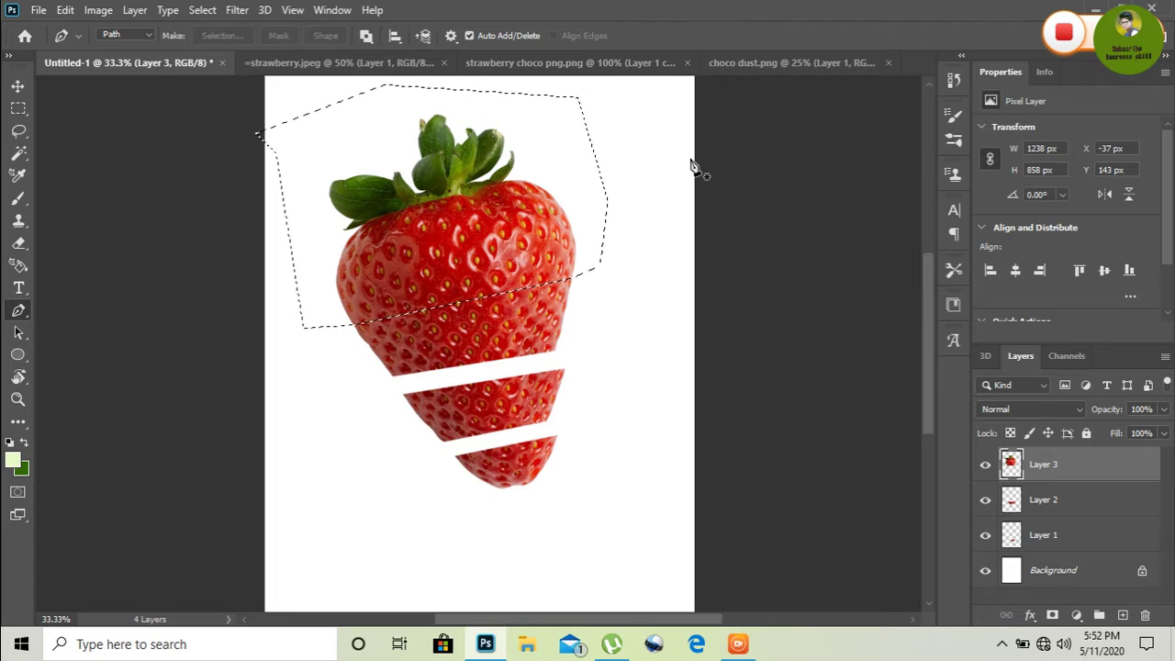
# Step: Delete the selected area, paste the whole strawberry as Layer 4 and raise it above the slices
pyautogui.hotkey('ctrl', 'd')
pyautogui.press('Delete')
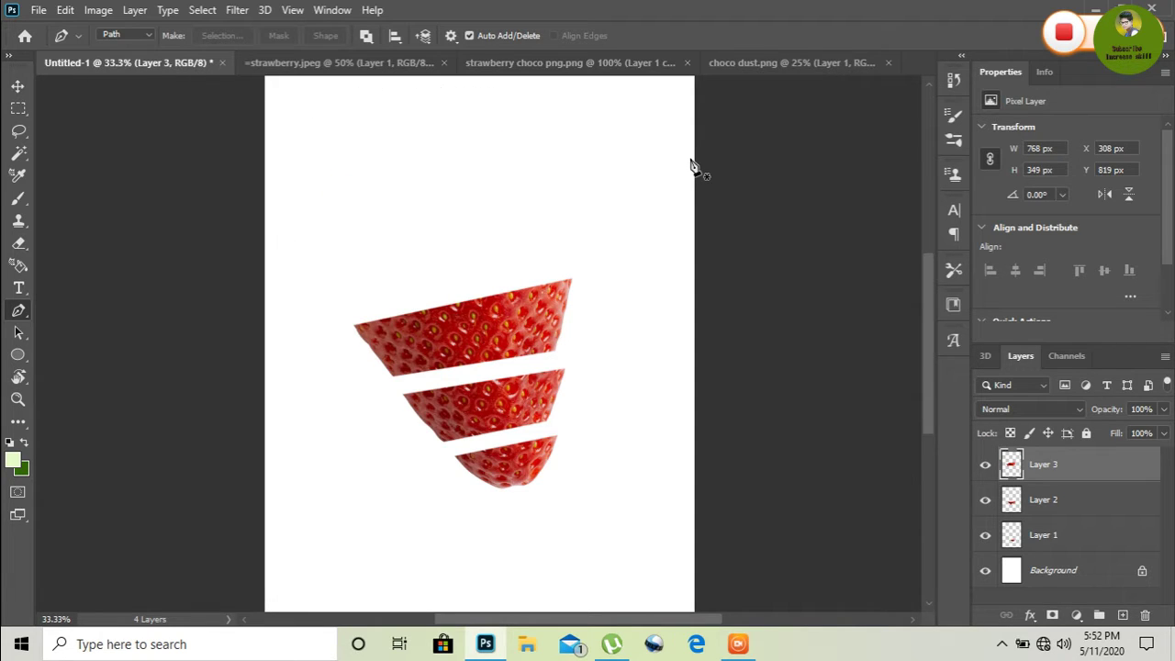
pyautogui.hotkey('ctrl', 'v')
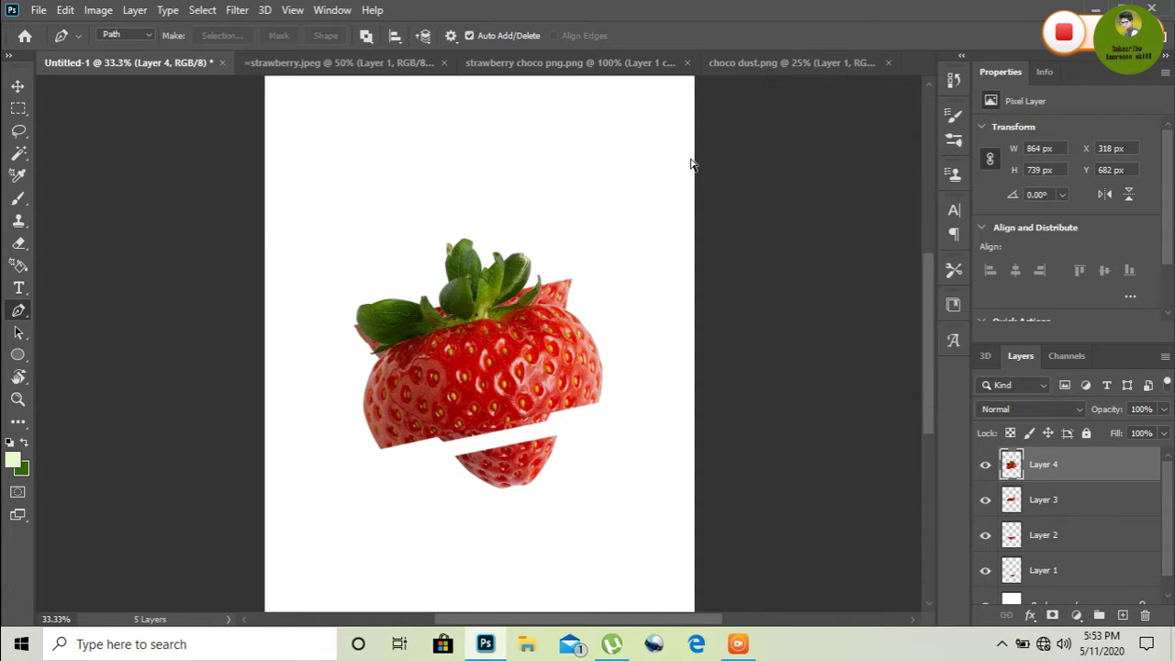
pyautogui.hotkey('ctrl', 't')
pyautogui.moveTo(499, 364)
pyautogui.mouseDown()
pyautogui.moveTo(454, 207)
pyautogui.moveTo(461, 216)
pyautogui.mouseUp()
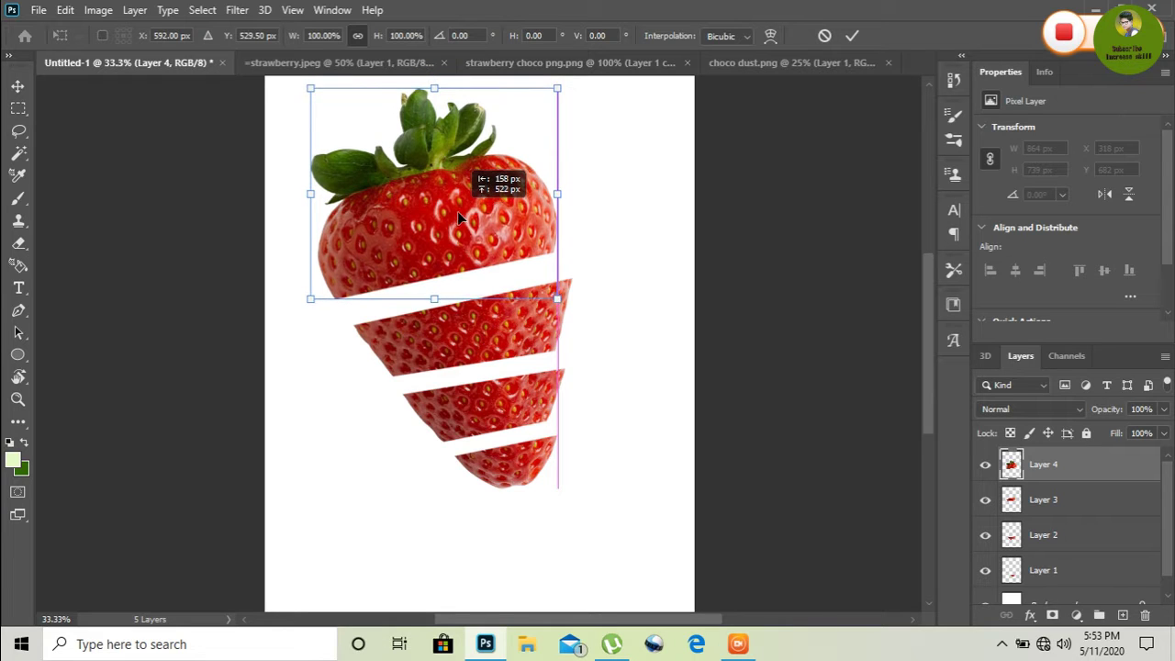
pyautogui.moveTo(461, 217); pyautogui.dragTo(489, 218)
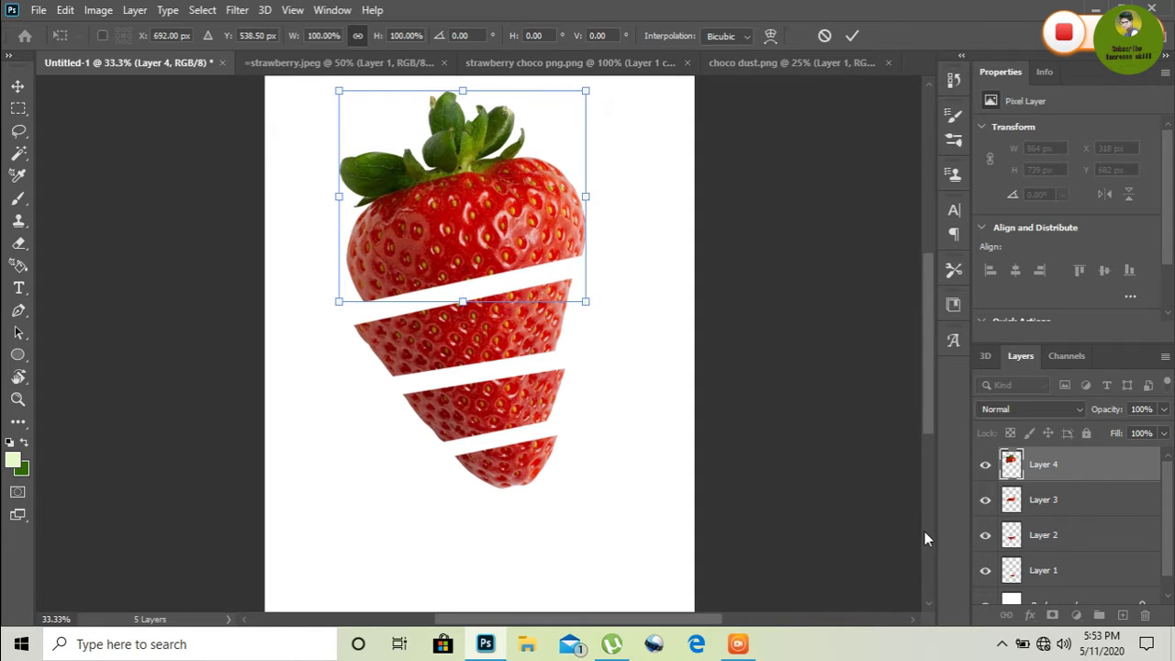
pyautogui.press('p')
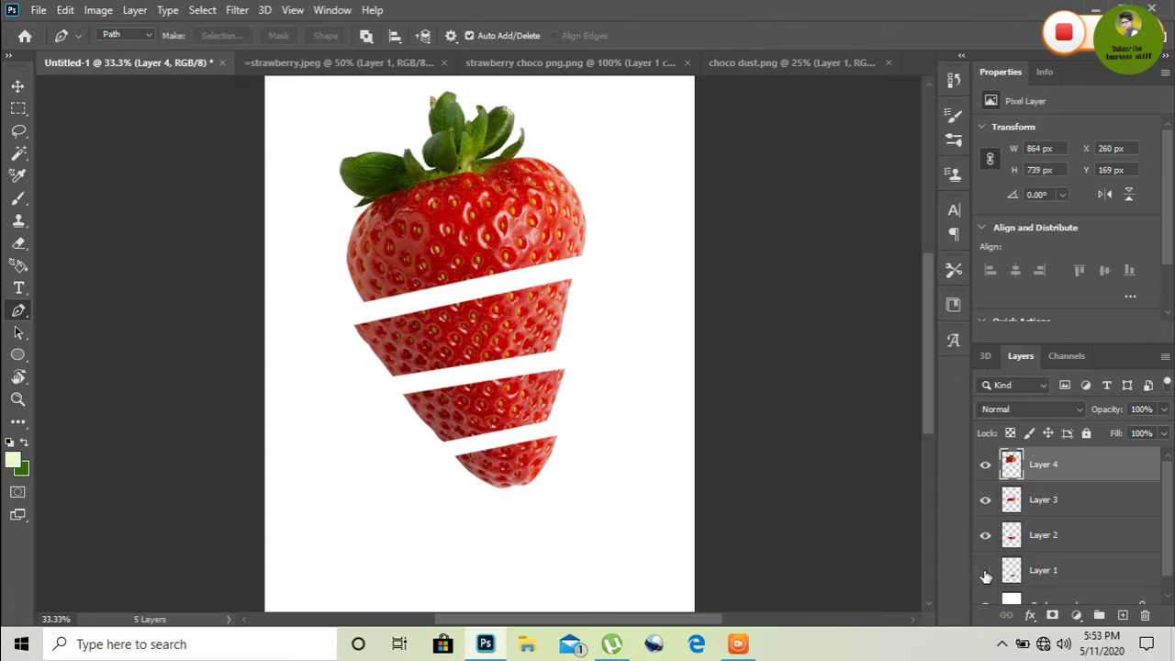
# Step: Hide the third slice (Layer 2) and draw a flat ellipse beside the bottom slice
pyautogui.click(985, 573)
pyautogui.click(985, 572)
pyautogui.click(982, 540)
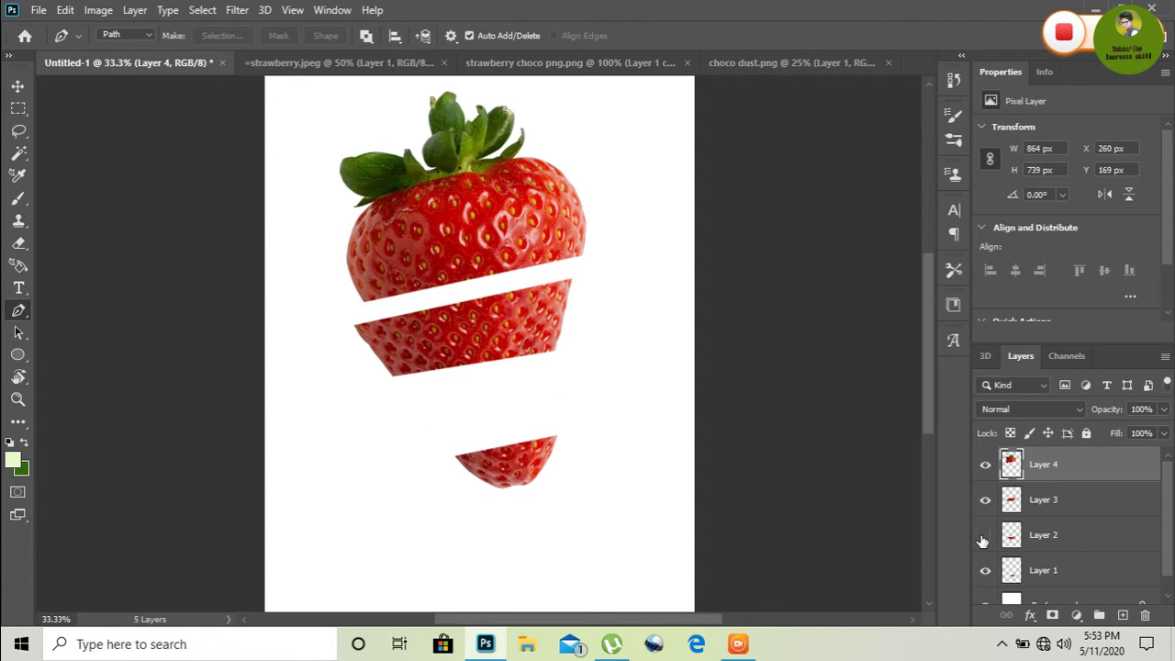
pyautogui.press('u')
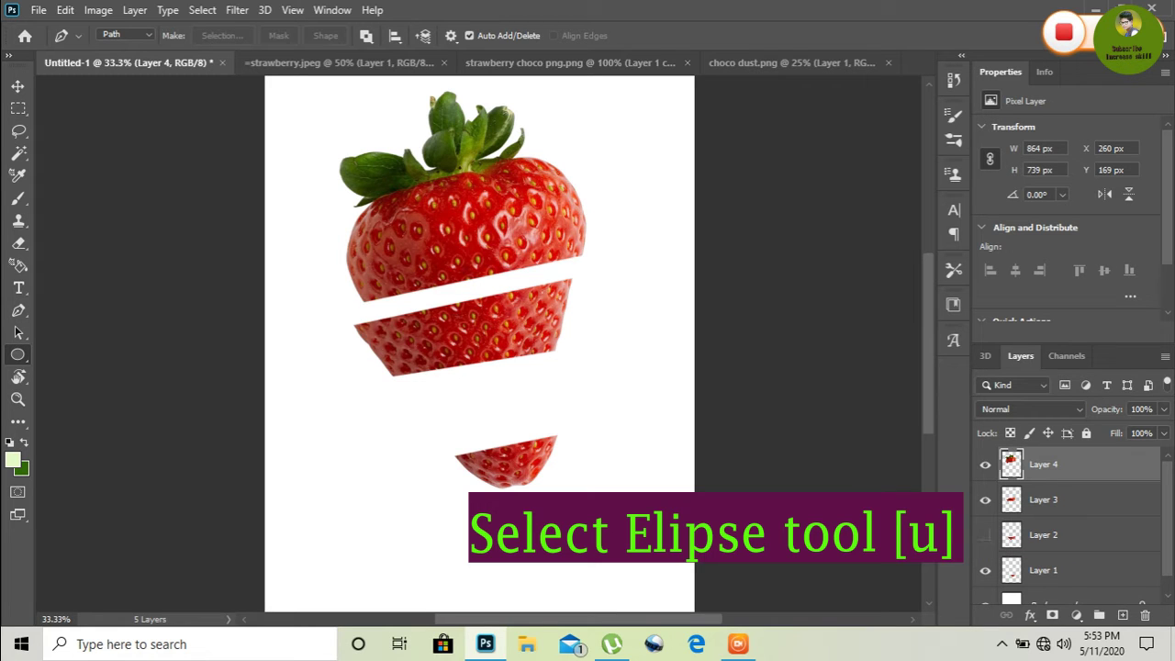
pyautogui.moveTo(297, 423); pyautogui.dragTo(406, 438)
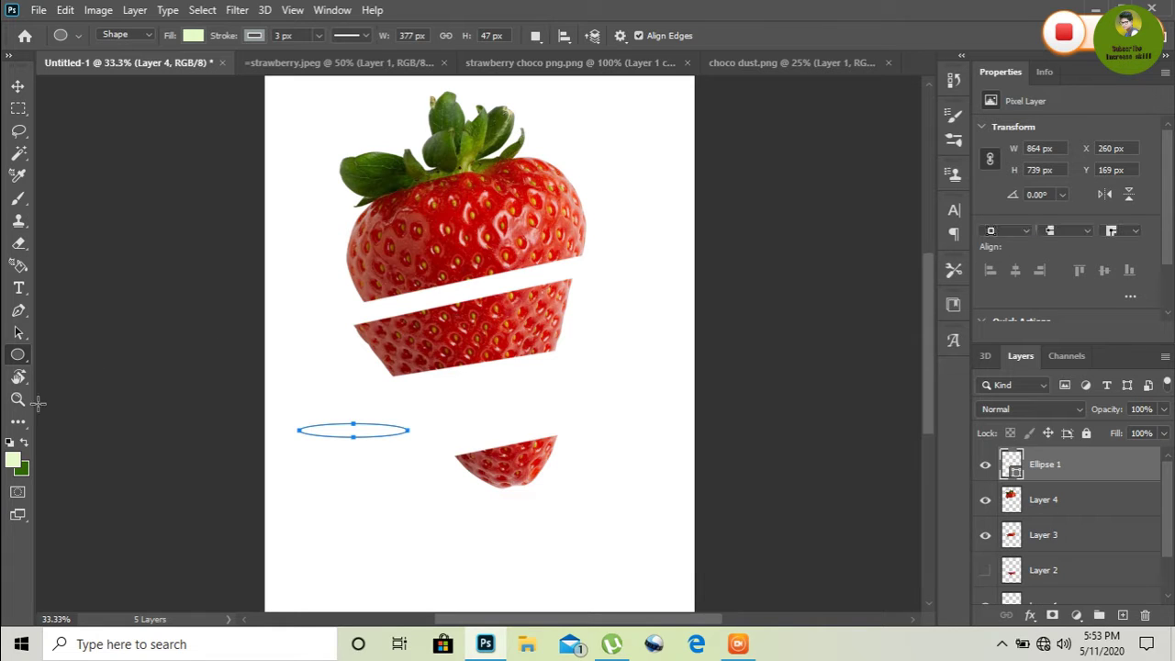
# Step: Set the foreground to bright red and fill the ellipse with it
pyautogui.click(13, 461)
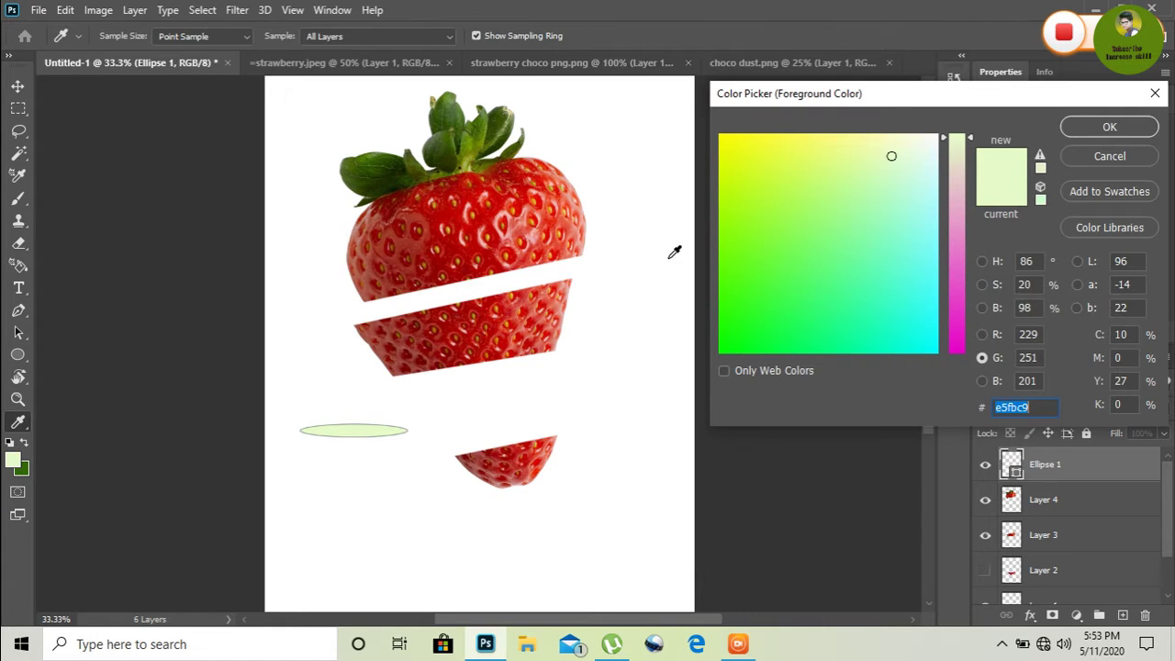
pyautogui.moveTo(956, 262); pyautogui.dragTo(956, 342)
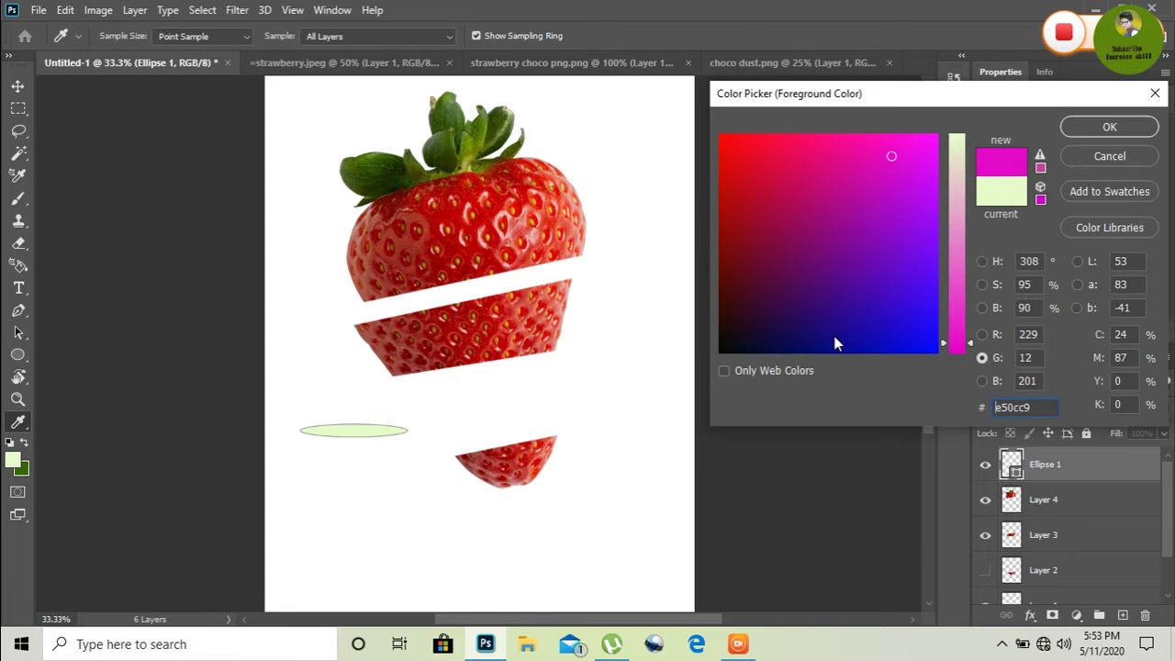
pyautogui.click(733, 149)
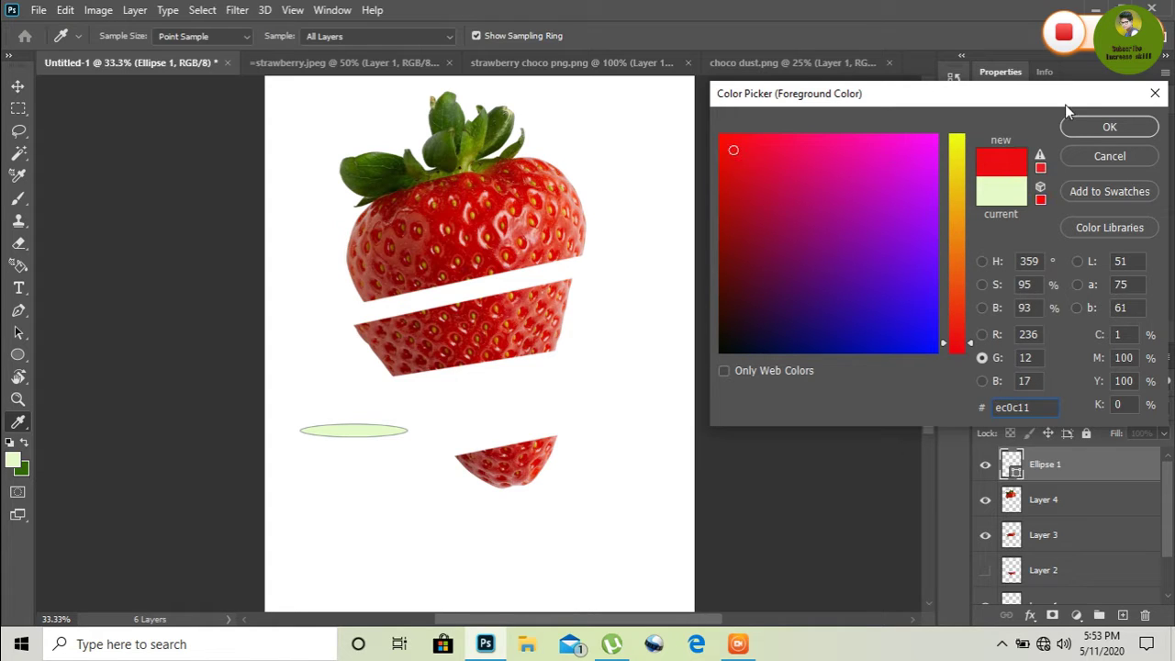
pyautogui.click(1078, 130)
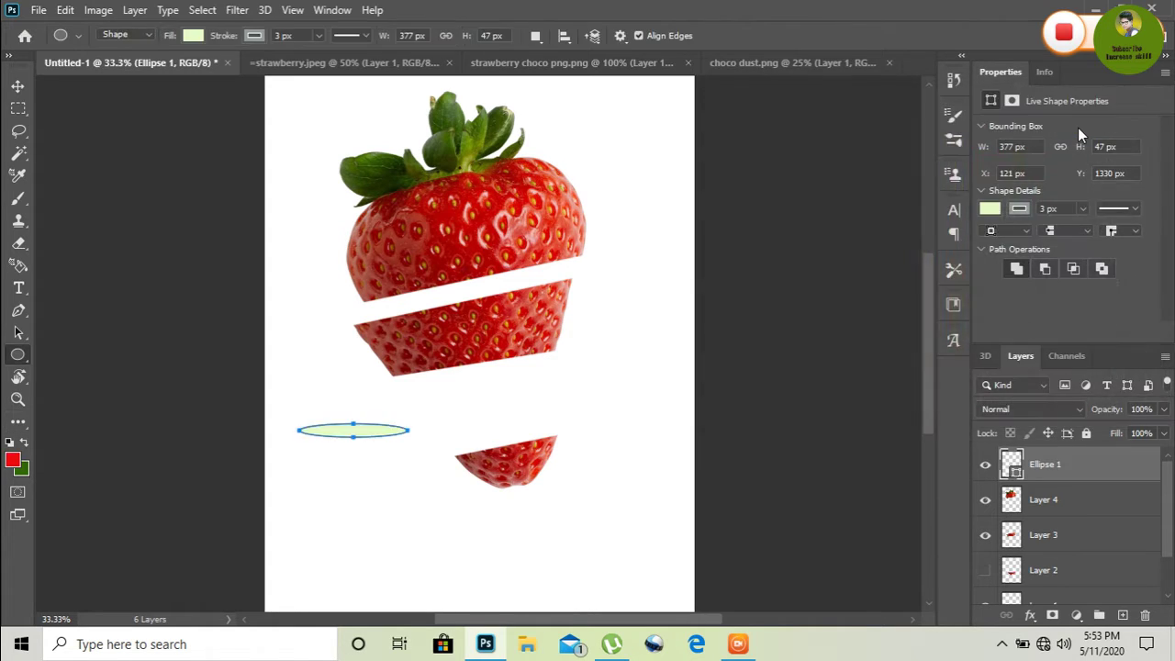
pyautogui.click(193, 35)
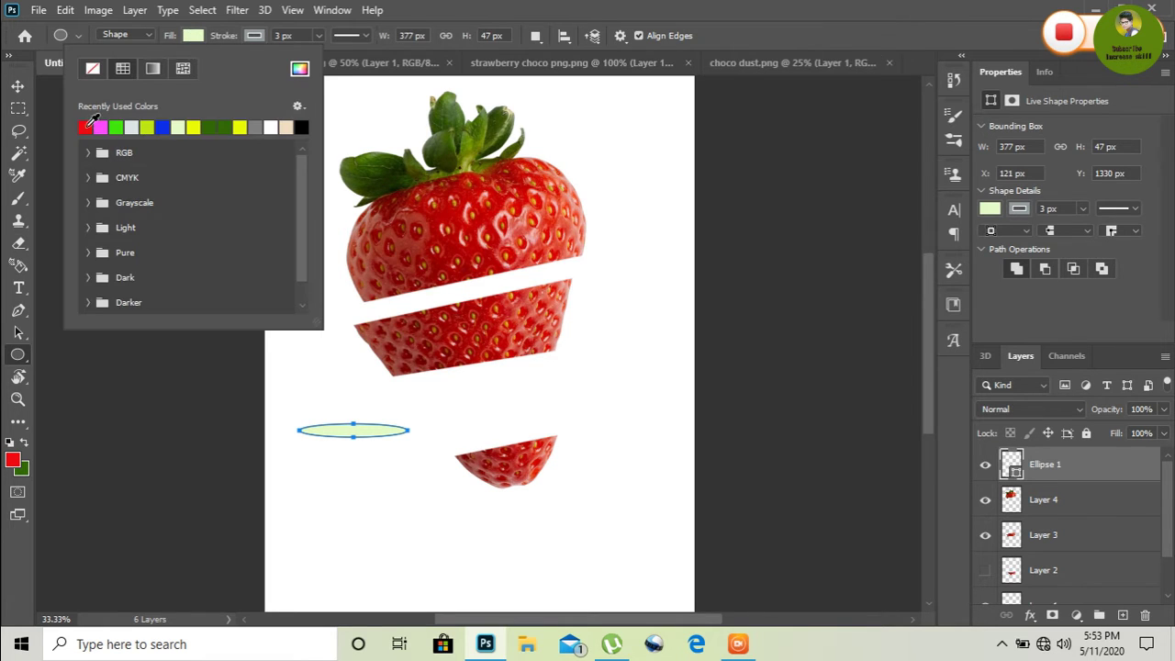
pyautogui.click(84, 127)
pyautogui.click(156, 360)
pyautogui.click(358, 464)
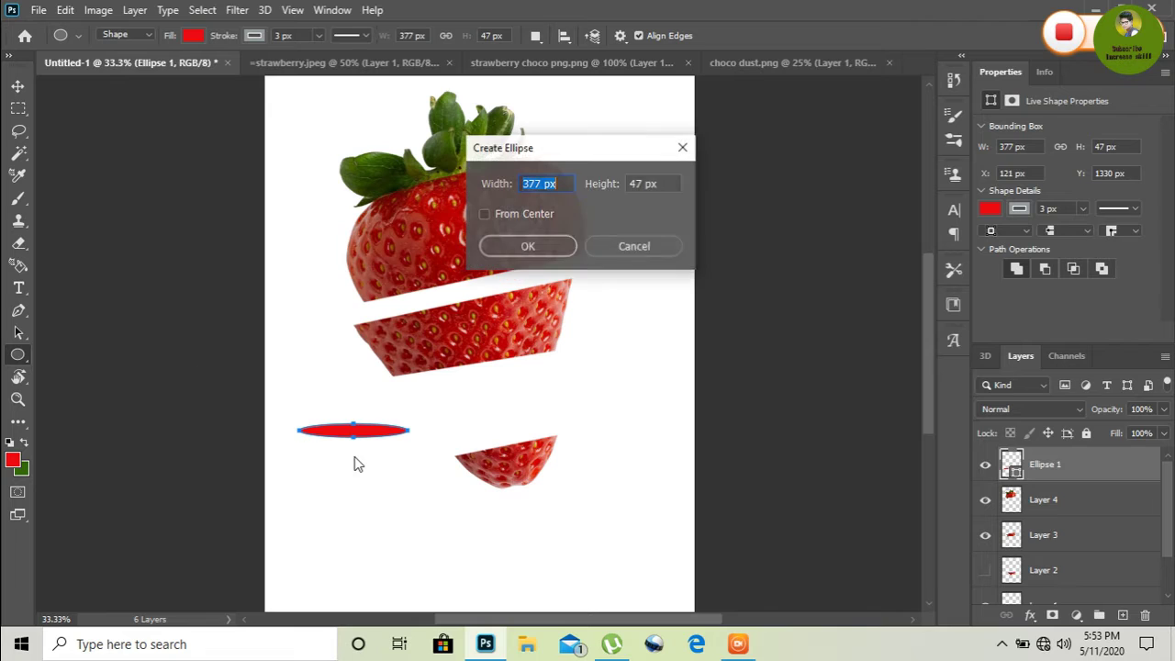
pyautogui.click(683, 147)
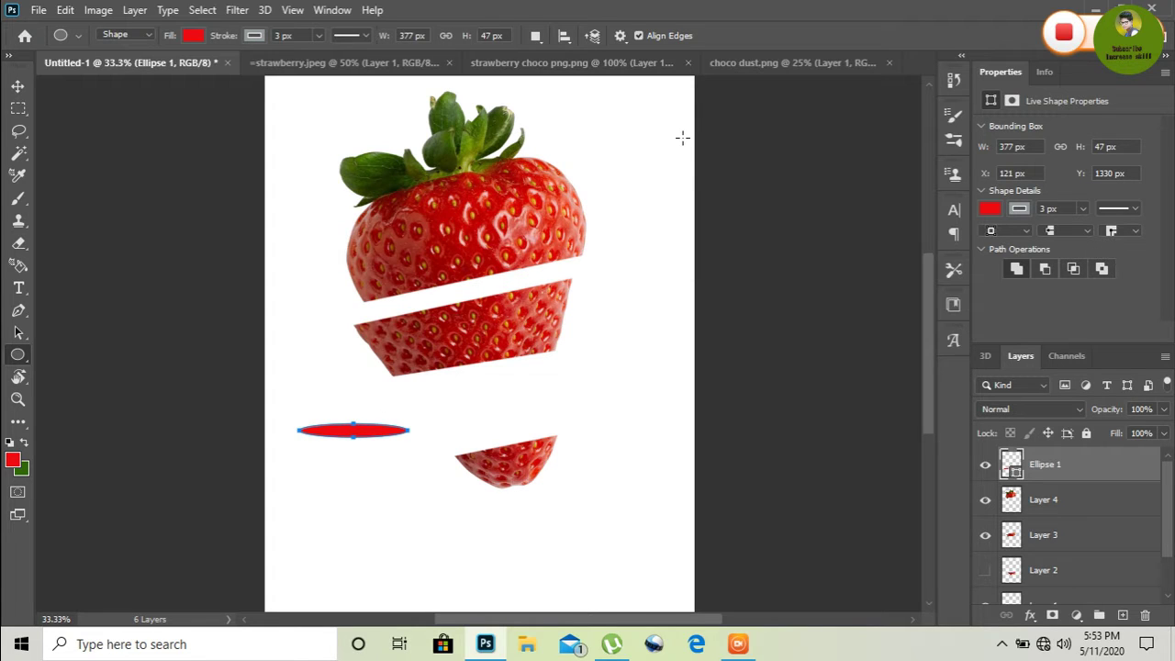
pyautogui.press('Return')
# Step: Move the red ellipse onto the bottom slice's cut top, tilting and skewing it to fit
pyautogui.press('v')
pyautogui.moveTo(356, 432); pyautogui.dragTo(497, 436)
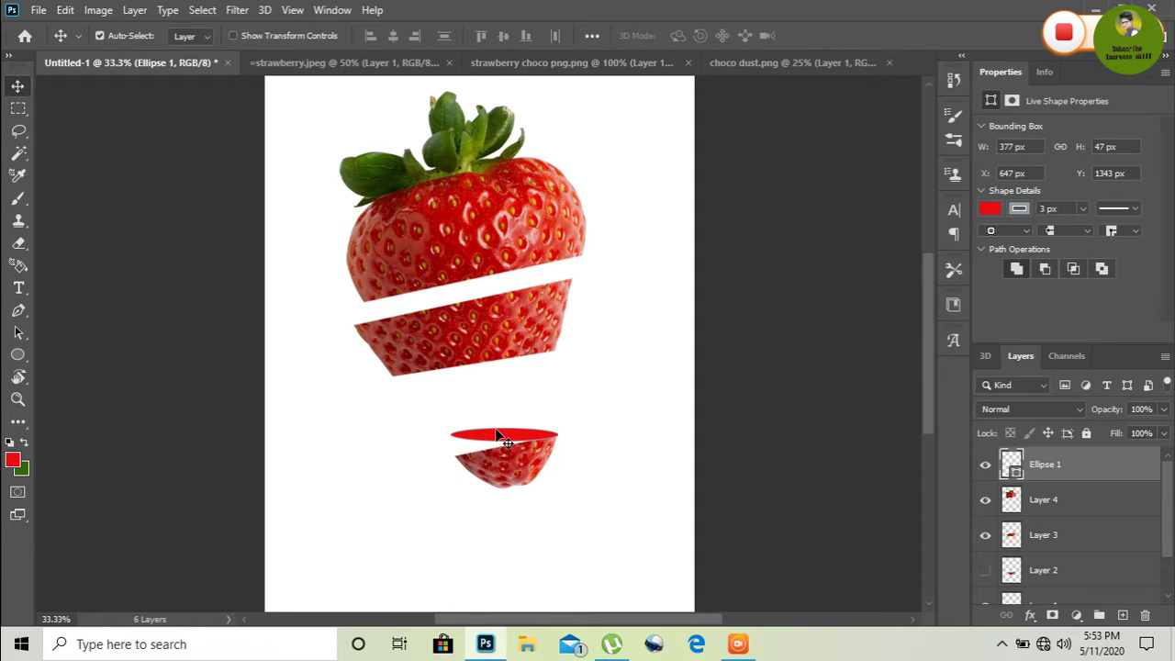
pyautogui.hotkey('ctrl', 't')
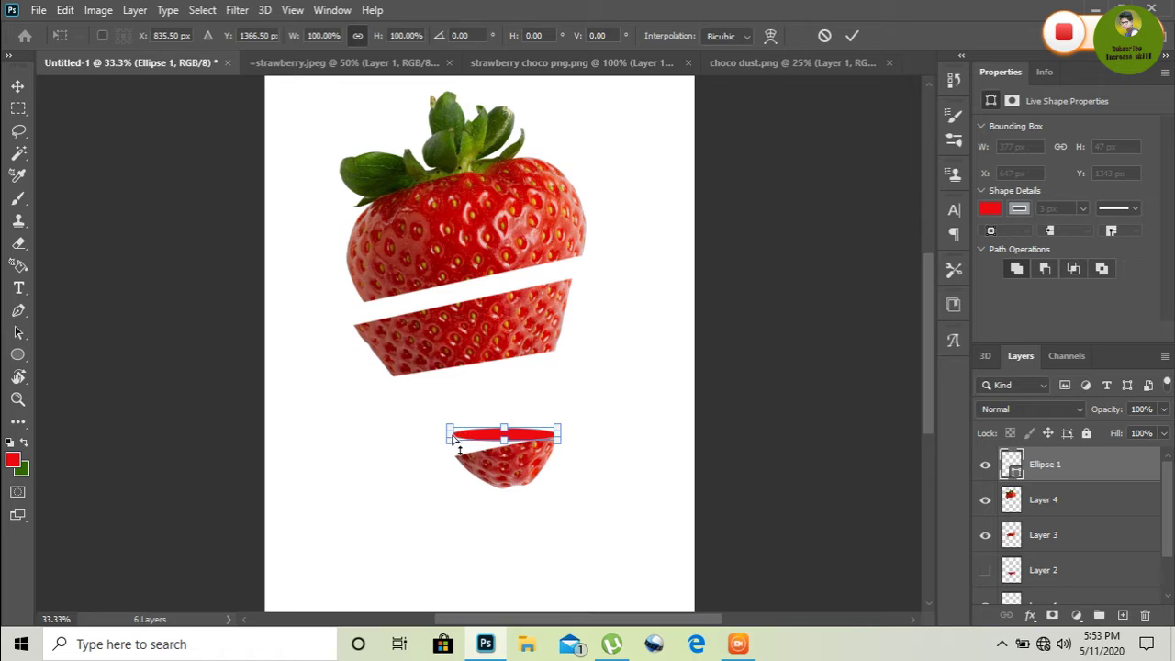
pyautogui.moveTo(446, 436); pyautogui.dragTo(446, 452)
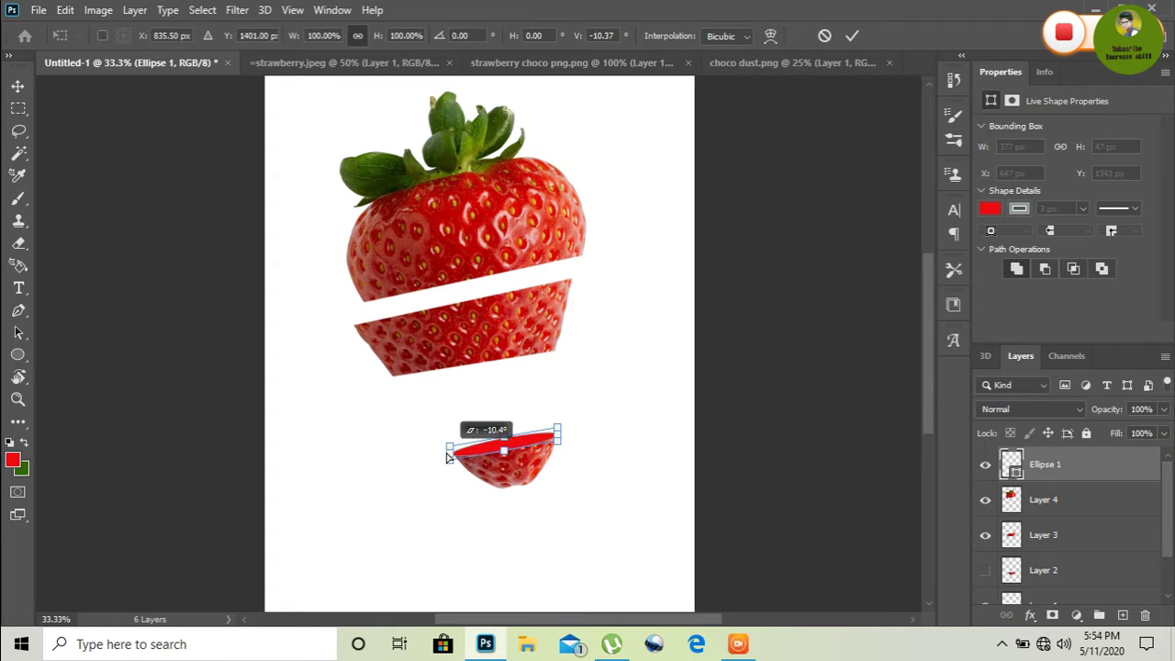
pyautogui.press('Return')
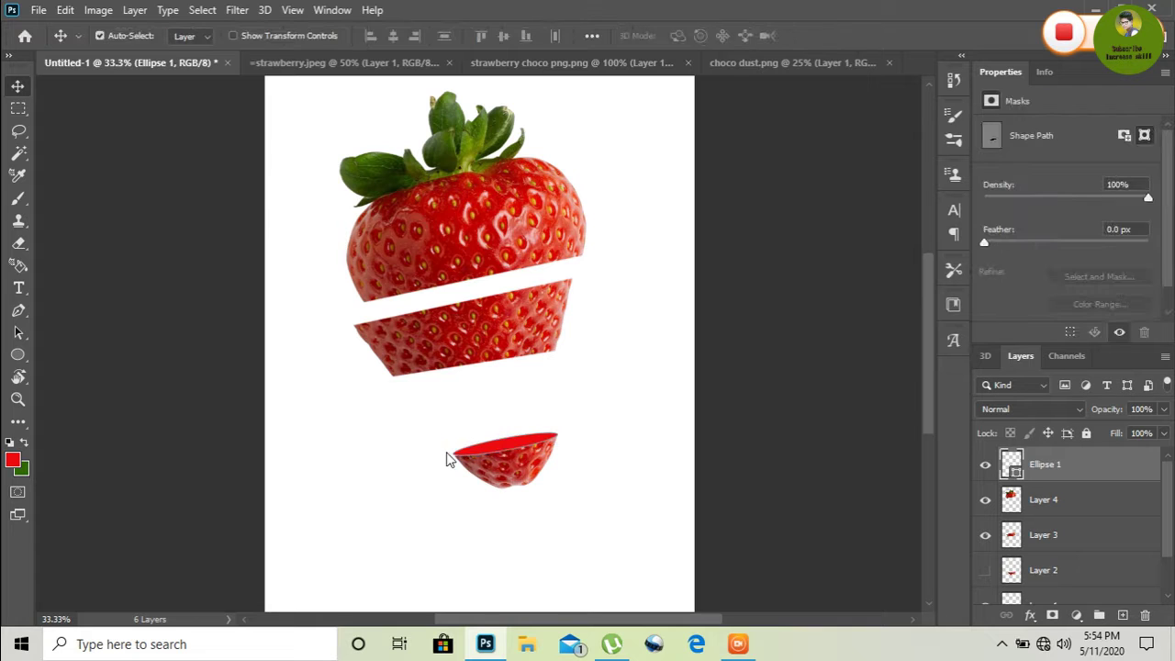
pyautogui.hotkey('ctrl', '+')
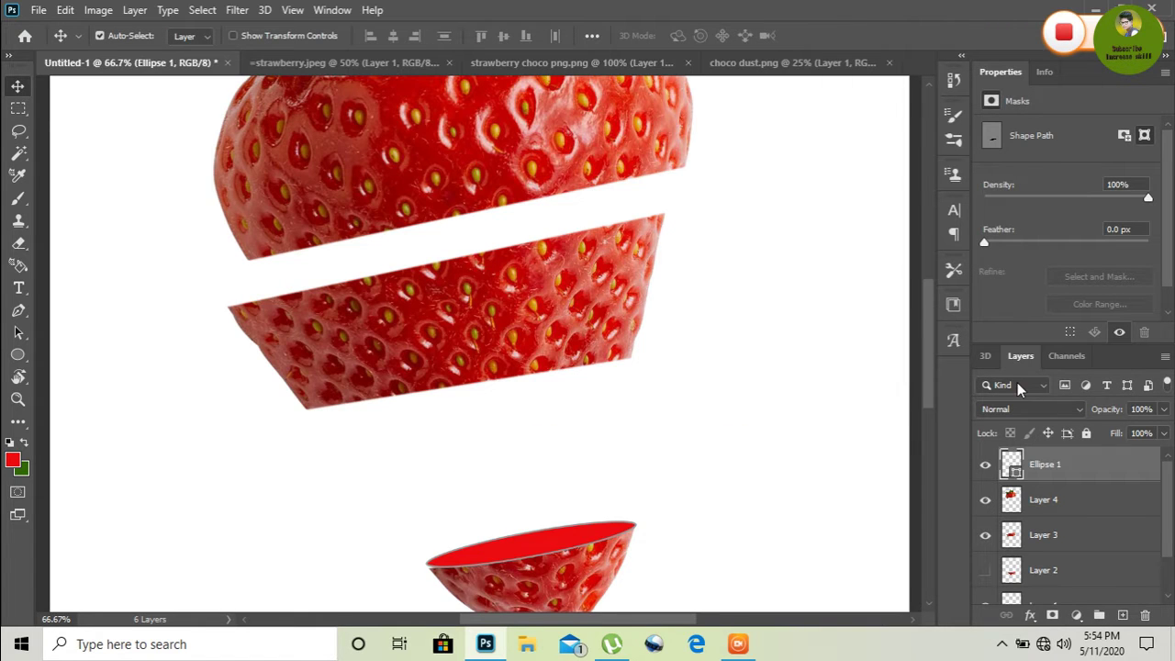
pyautogui.moveTo(930, 352); pyautogui.dragTo(932, 384)
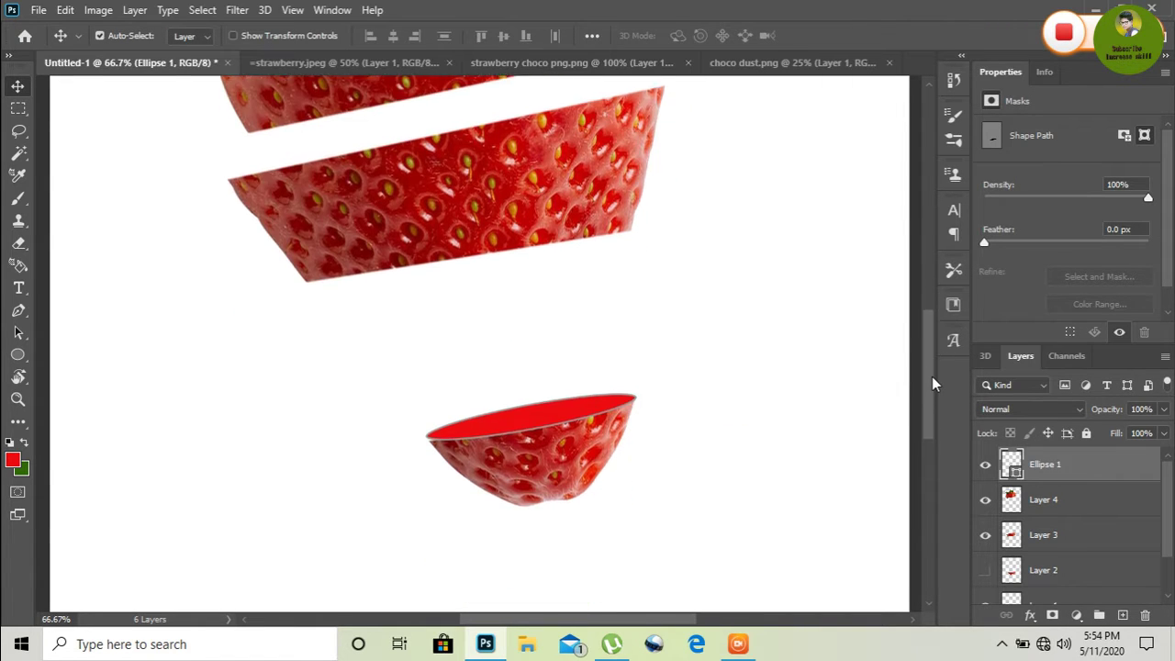
pyautogui.hotkey('ctrl', 't')
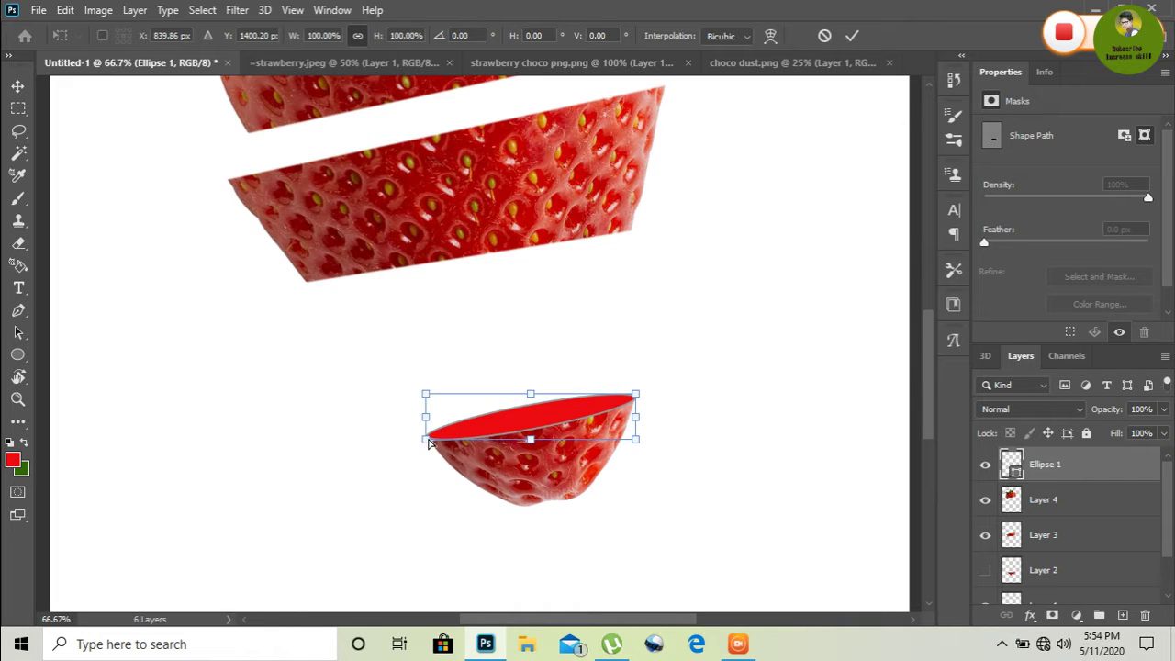
pyautogui.moveTo(429, 443); pyautogui.dragTo(427, 442)
pyautogui.press('Return')
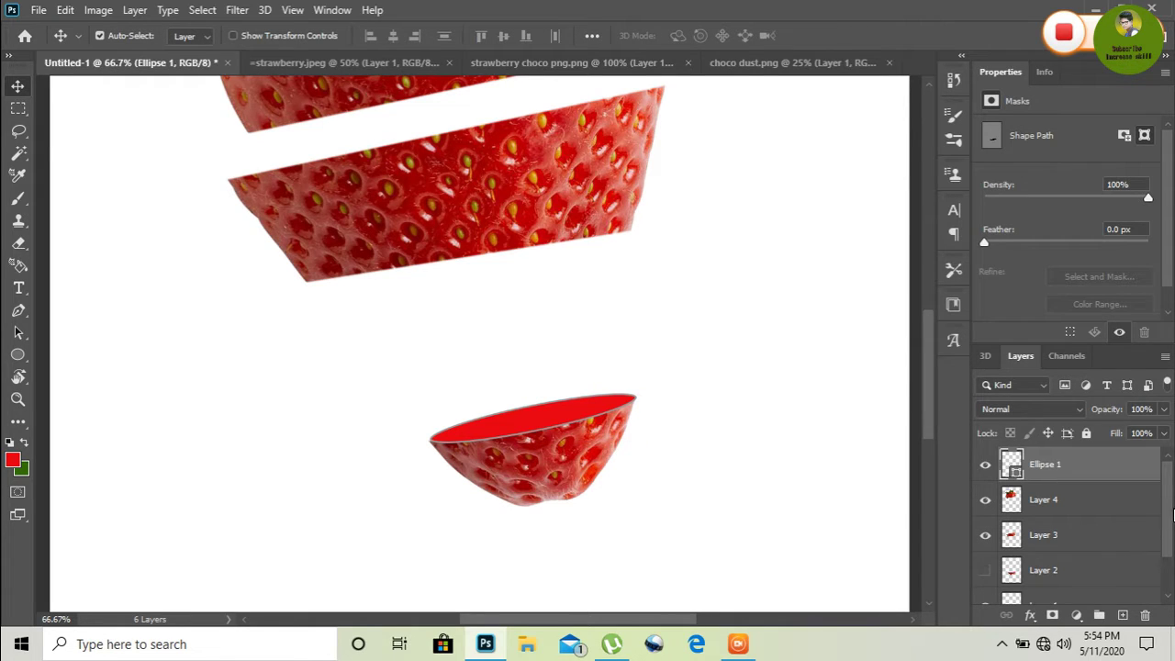
# Step: Show the third slice, hide the second, and move Ellipse 1 below Layer 2 in the stack
pyautogui.scroll(-1, 1163, 503)
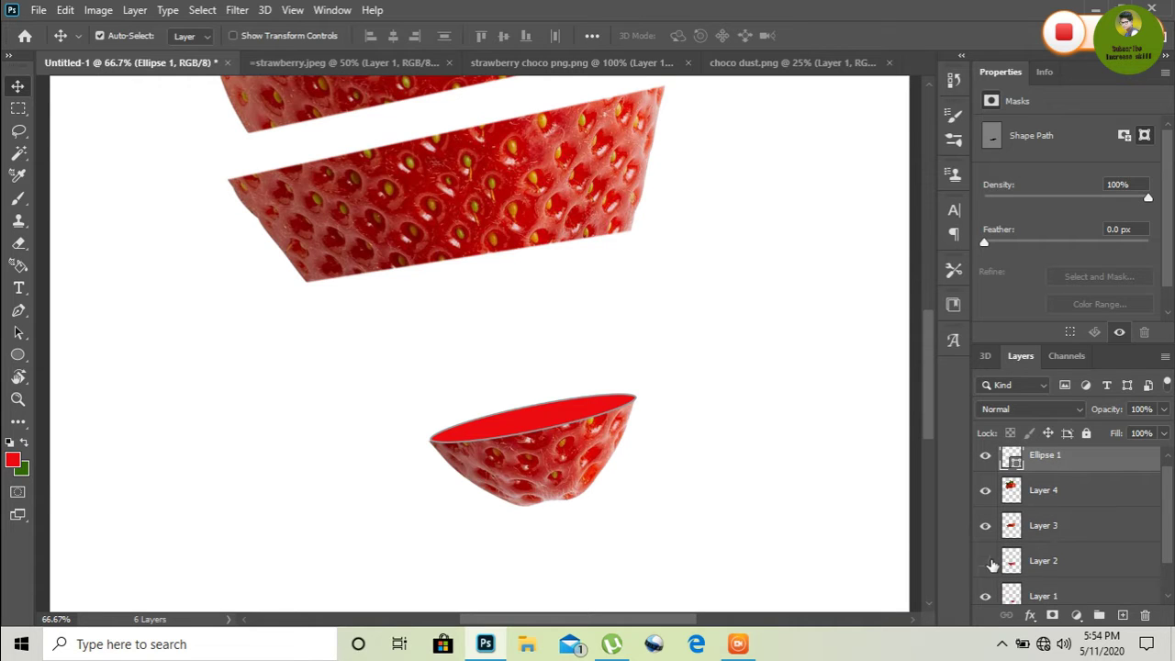
pyautogui.click(986, 562)
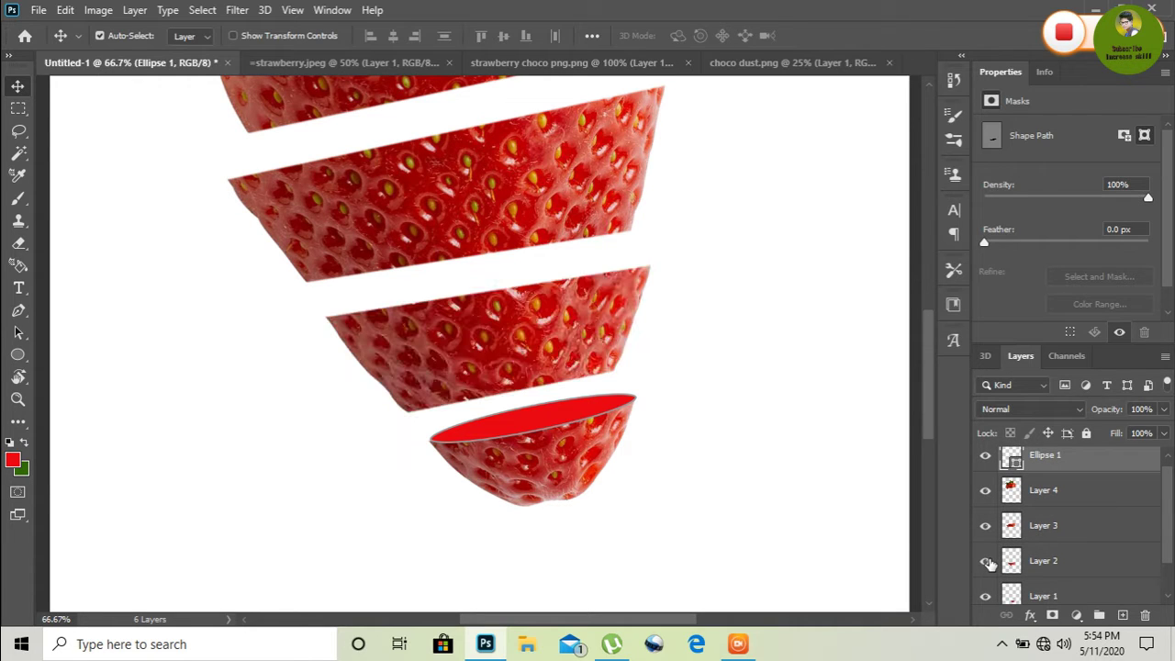
pyautogui.click(985, 525)
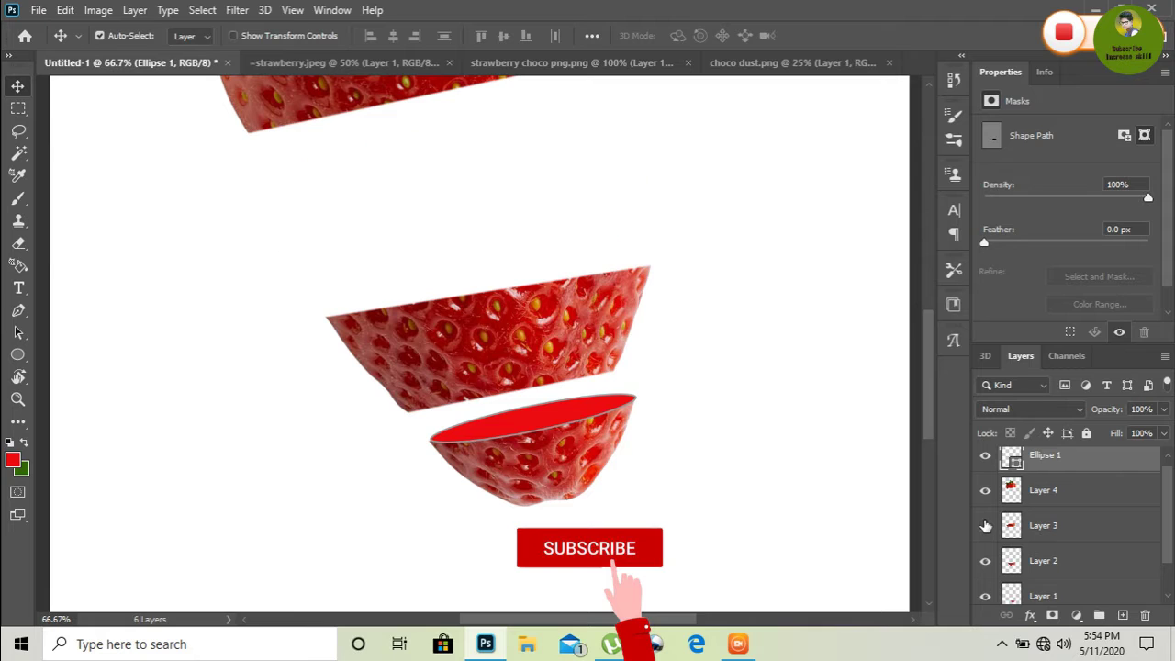
pyautogui.moveTo(926, 419); pyautogui.dragTo(927, 394)
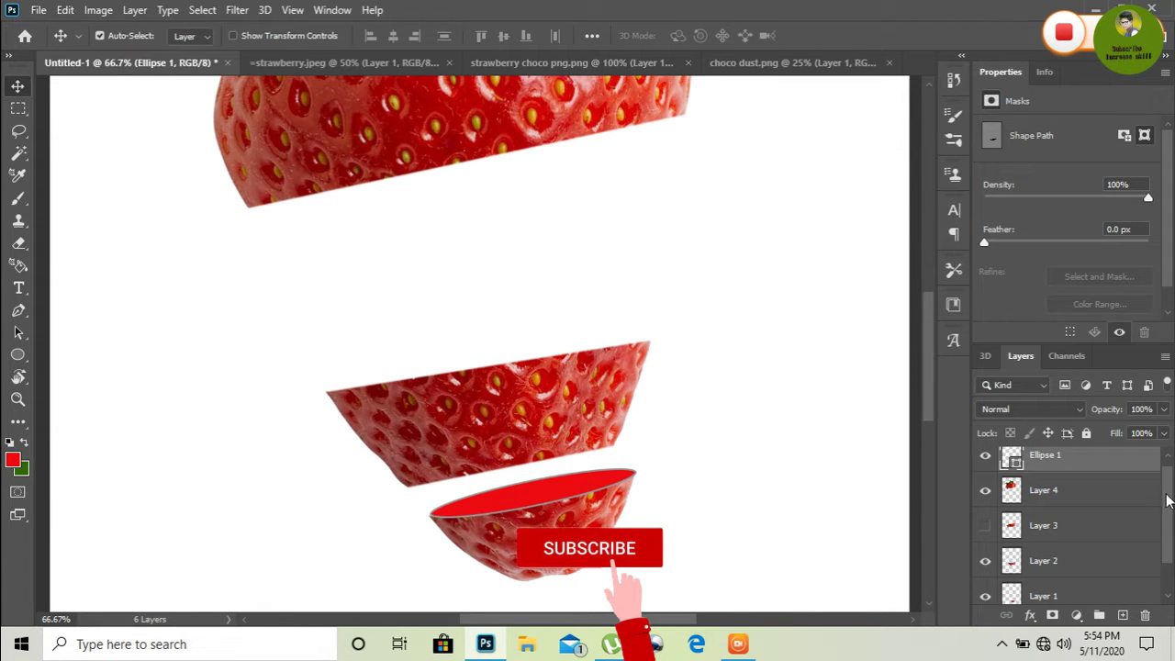
pyautogui.scroll(-1, 1164, 498)
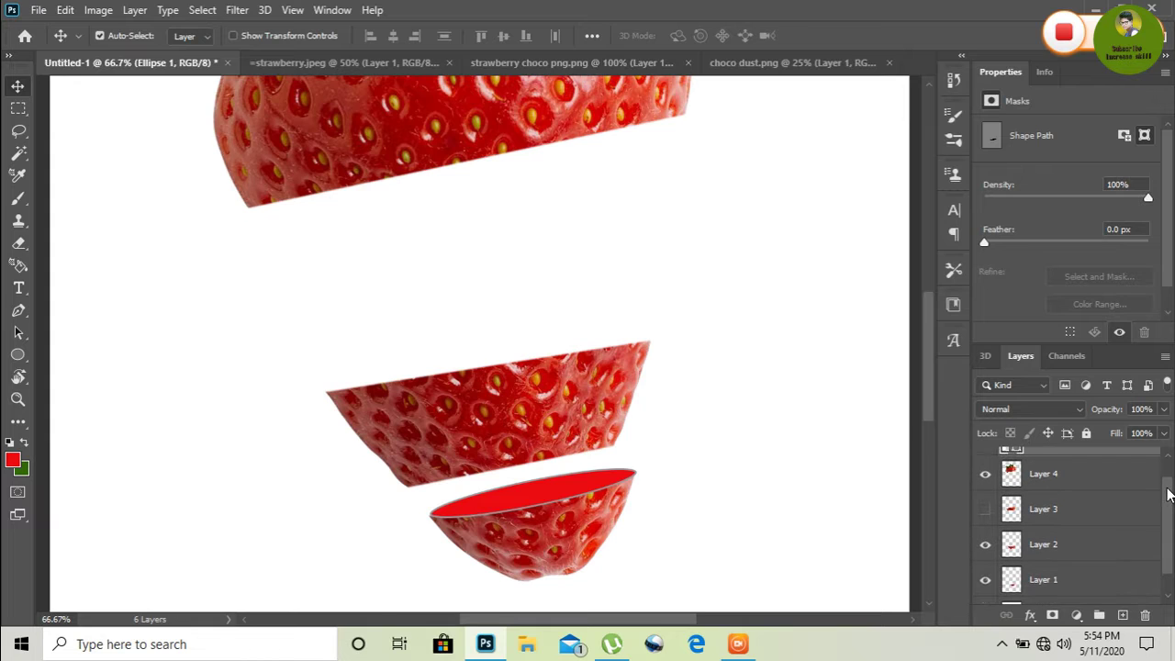
pyautogui.scroll(1, 1166, 486)
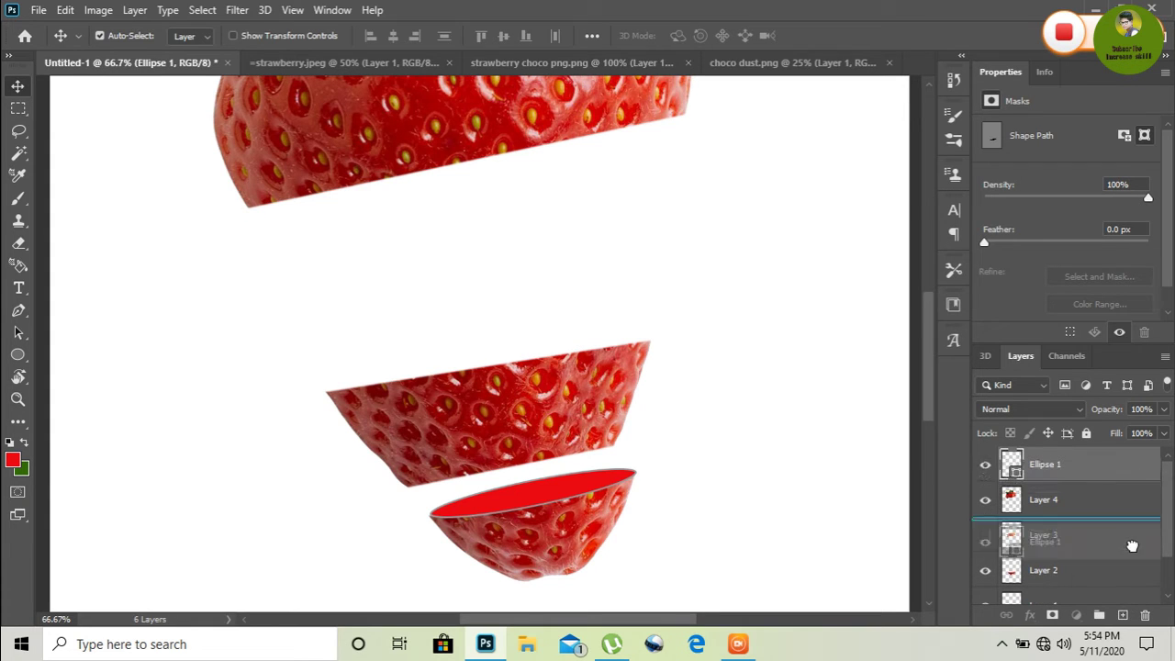
pyautogui.moveTo(1130, 476); pyautogui.dragTo(1134, 587)
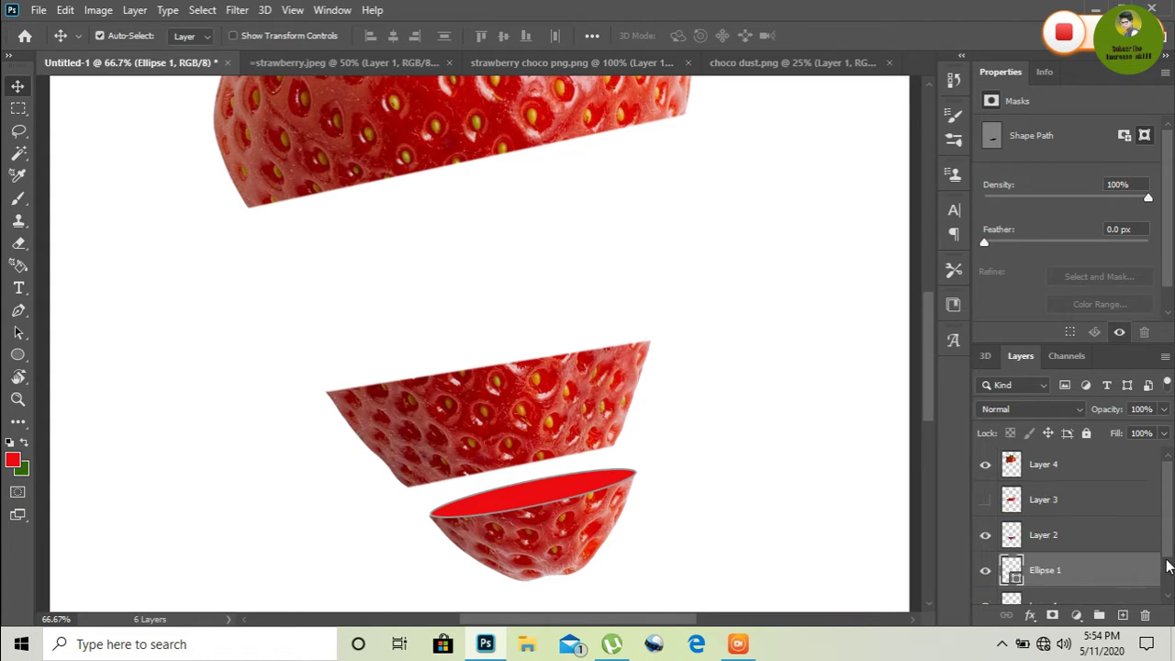
pyautogui.moveTo(1168, 536); pyautogui.dragTo(1169, 558)
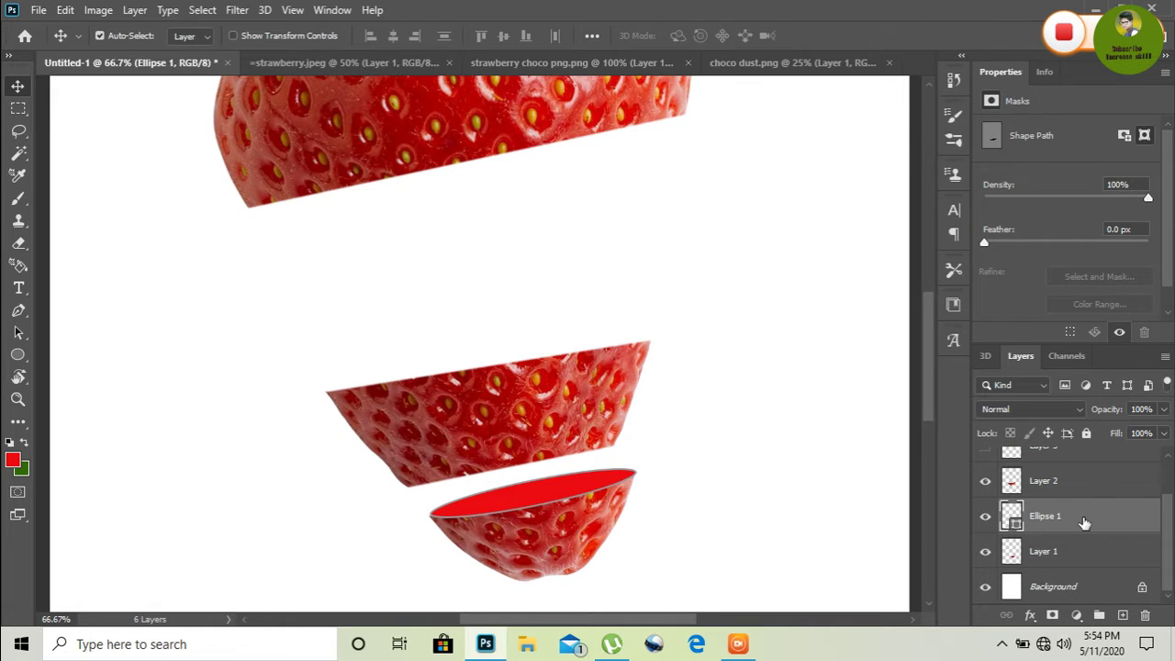
# Step: Merge Layer 1 and Ellipse 1 into a single layer
pyautogui.keyDown('shift'); pyautogui.click(1079, 551); pyautogui.keyUp('shift')
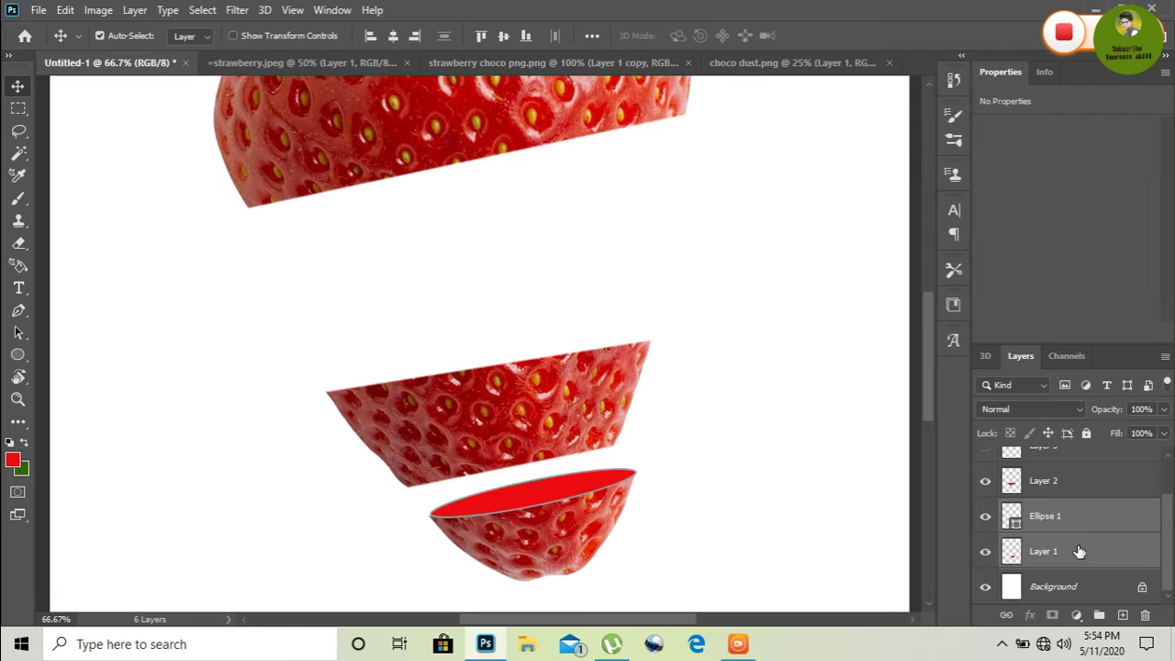
pyautogui.rightClick(1079, 551)
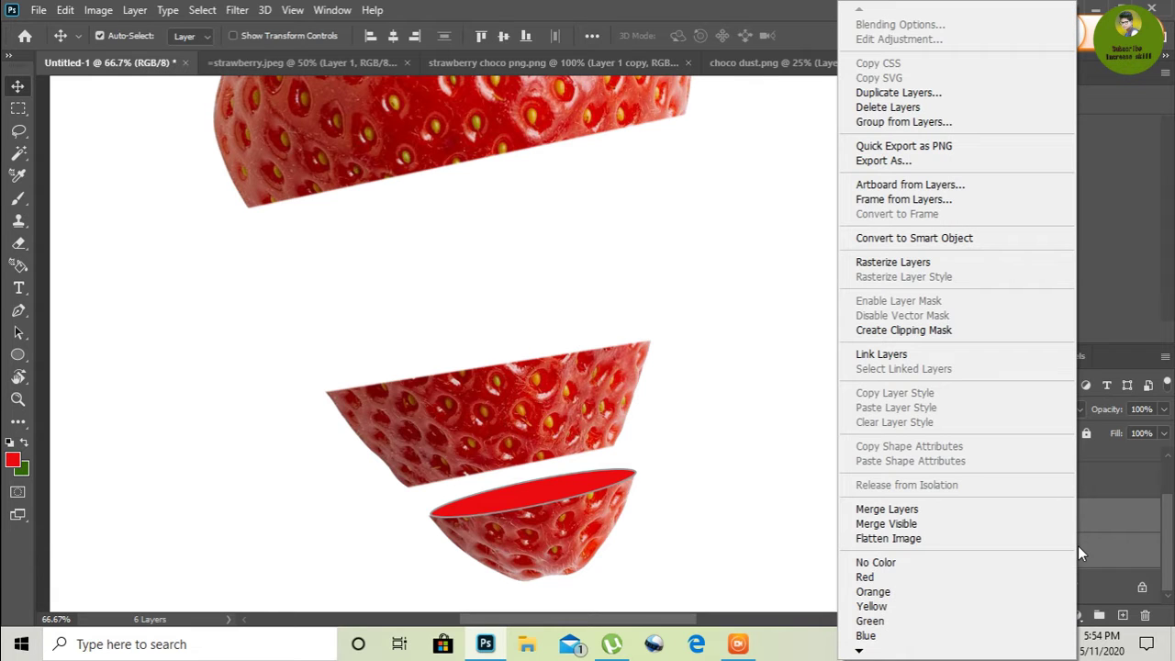
pyautogui.click(957, 509)
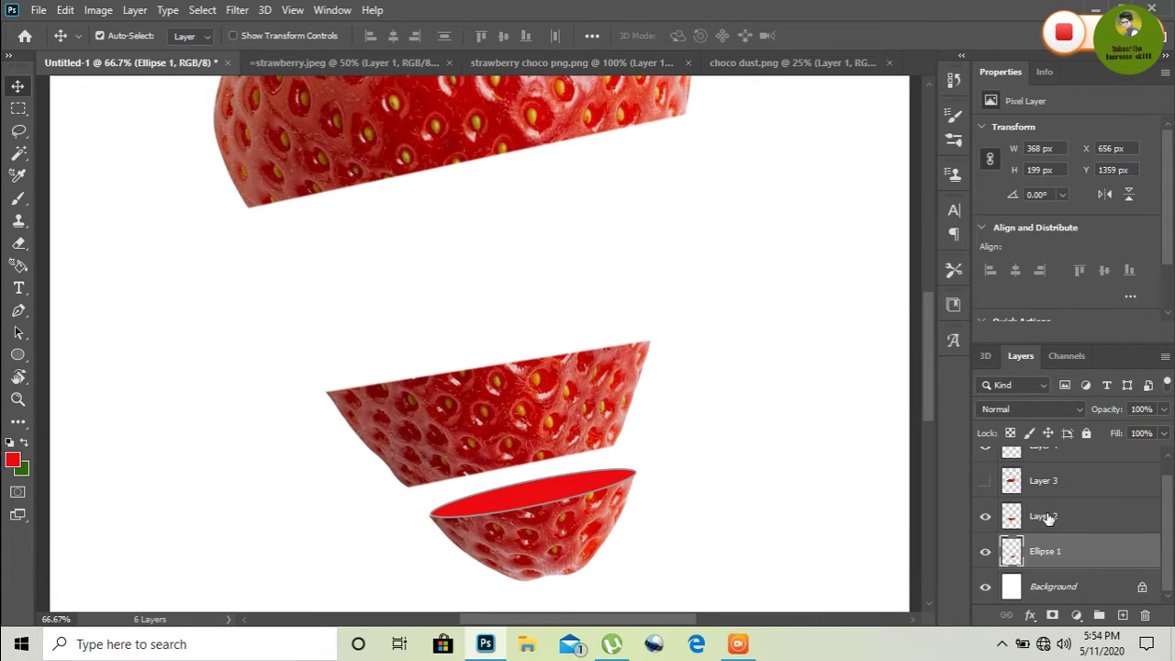
pyautogui.click(1047, 517)
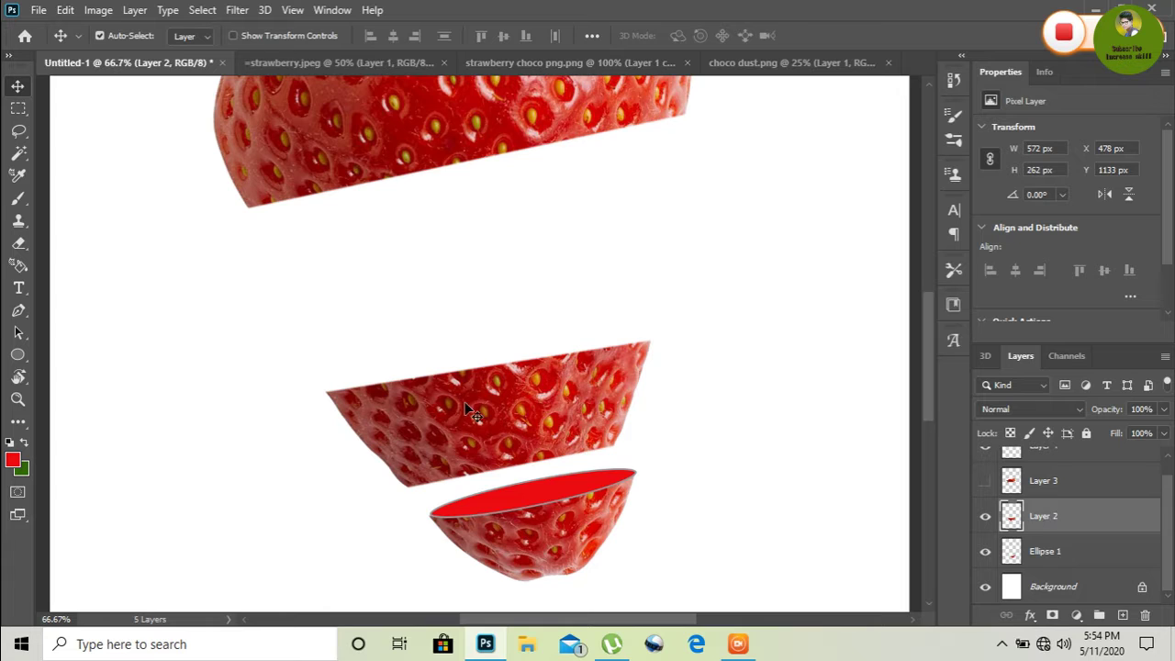
# Step: Draw a thin flat red ellipse, Ellipse 2, above the middle slice
pyautogui.click(17, 355)
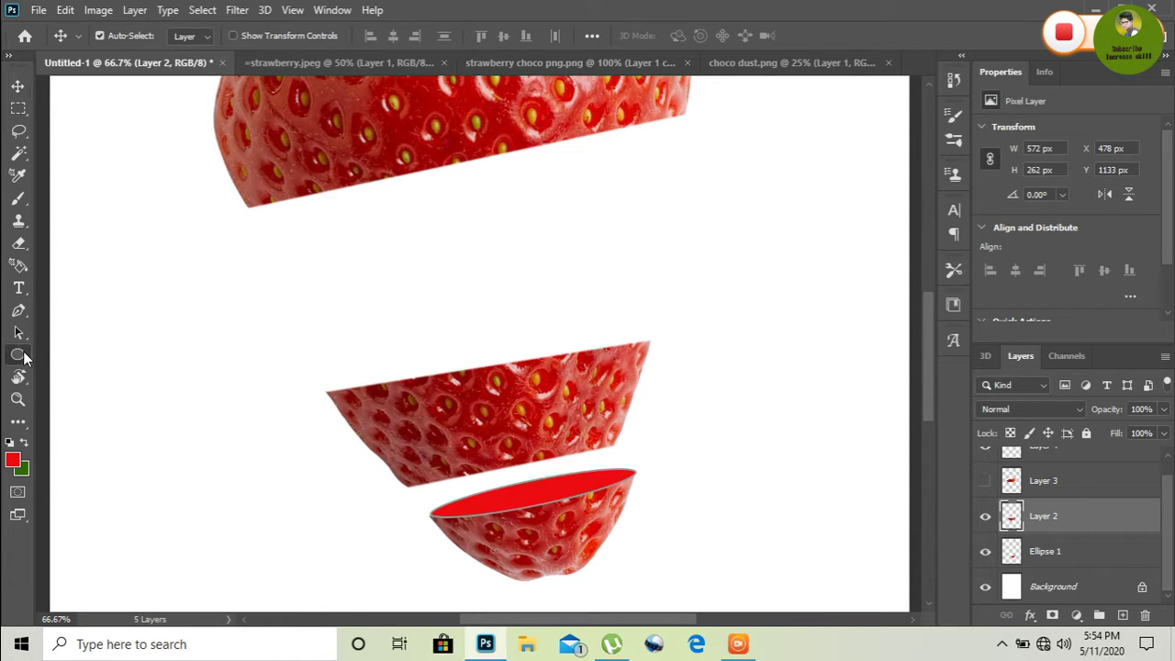
pyautogui.moveTo(163, 327)
pyautogui.mouseDown()
pyautogui.moveTo(303, 315)
pyautogui.moveTo(467, 346)
pyautogui.mouseUp()
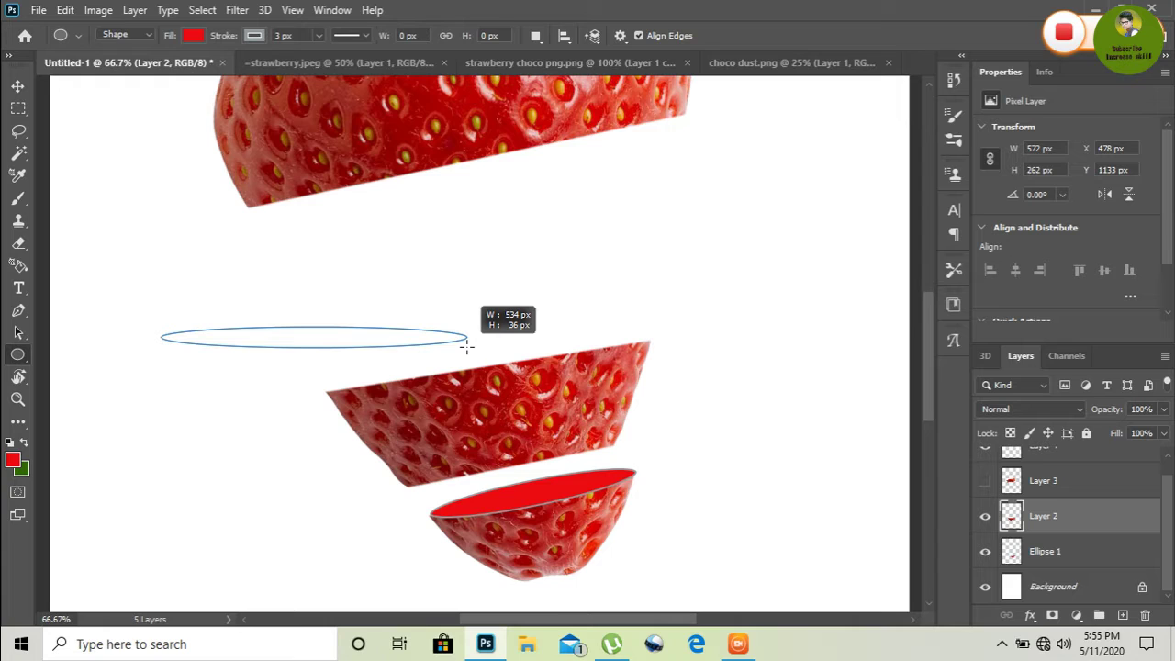
pyautogui.moveTo(468, 346); pyautogui.dragTo(467, 346)
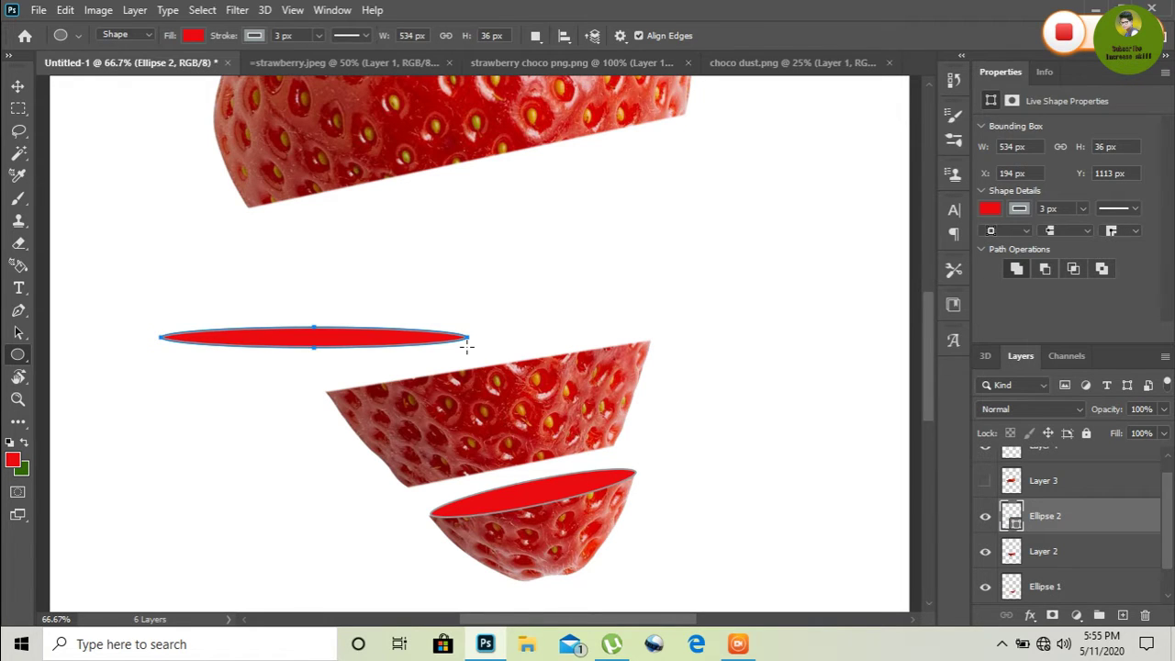
pyautogui.press('Return')
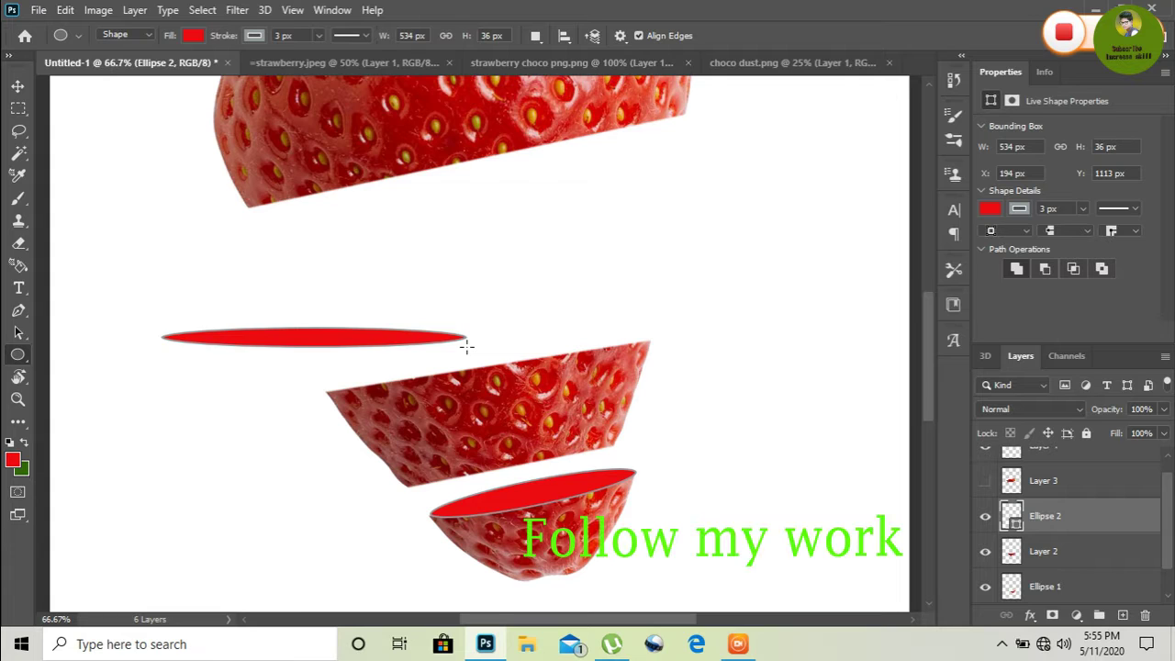
# Step: Move Ellipse 2 onto the middle slice's top edge and skew it about -9° to match
pyautogui.hotkey('ctrl', 't')
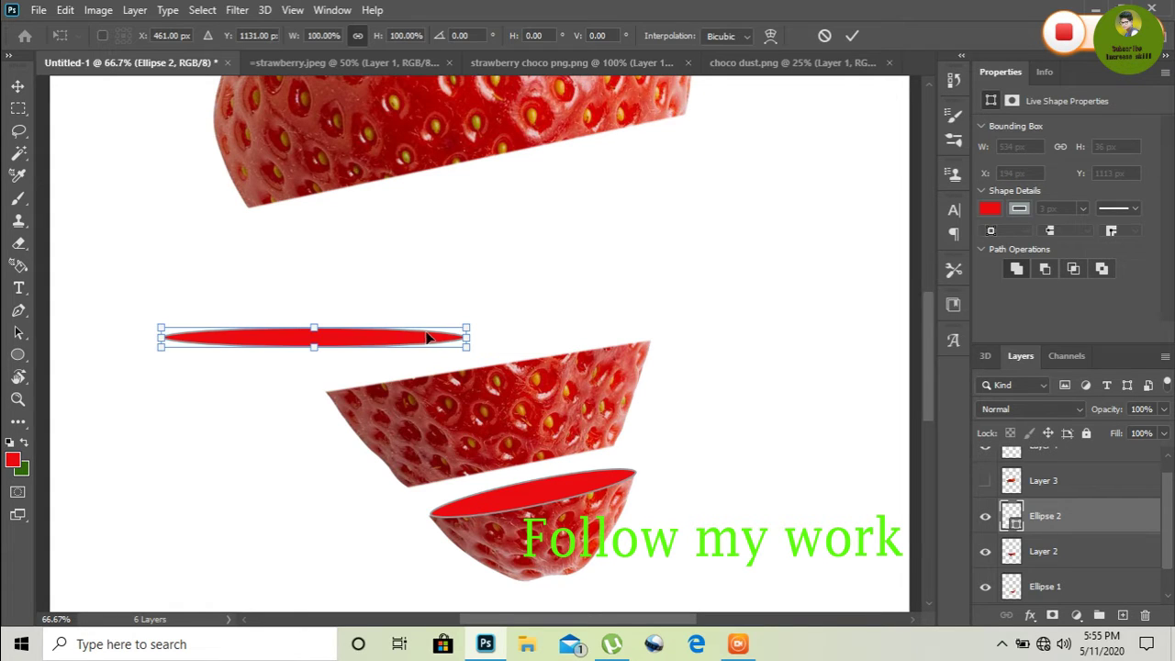
pyautogui.moveTo(462, 340); pyautogui.dragTo(613, 329)
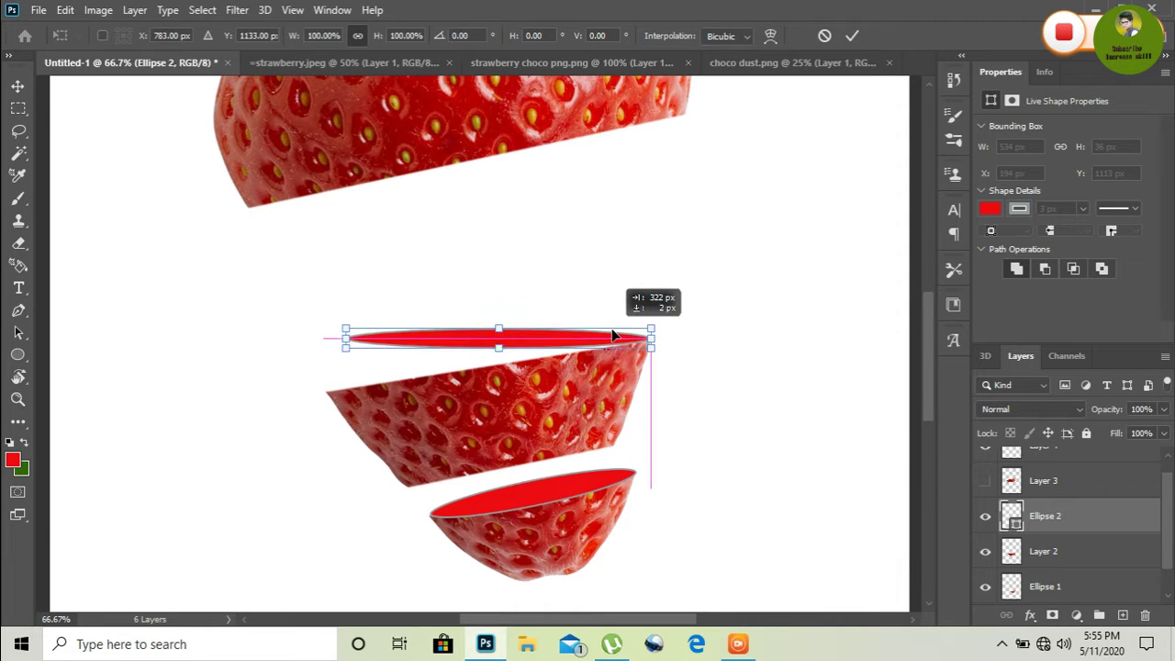
pyautogui.moveTo(613, 330); pyautogui.dragTo(614, 341)
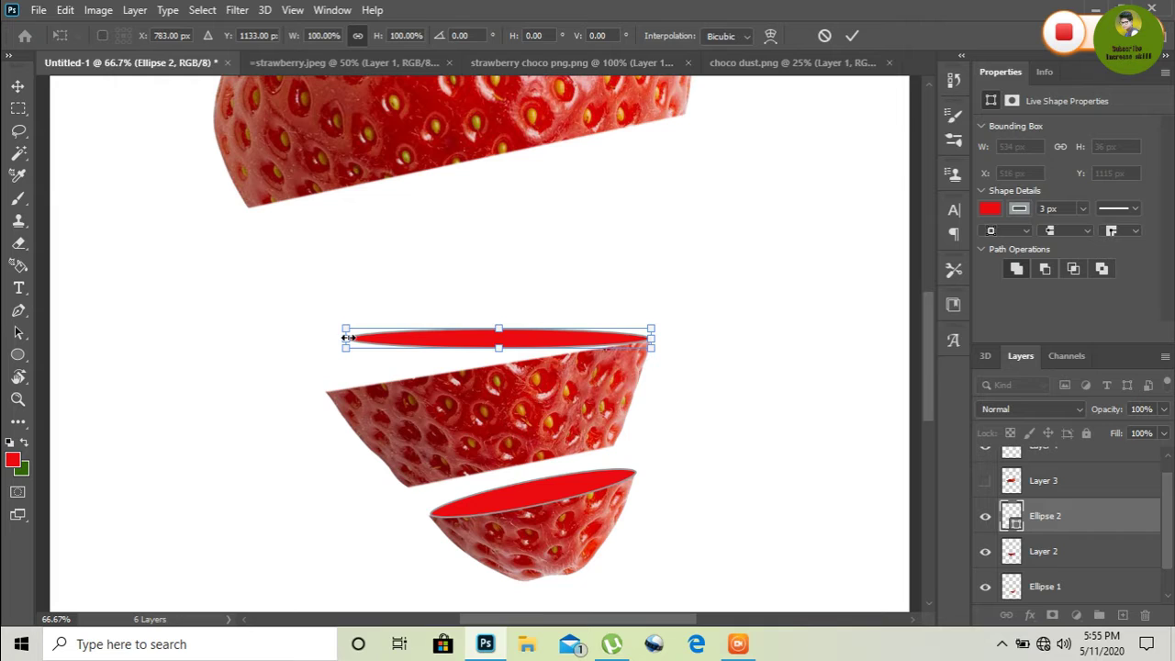
pyautogui.moveTo(346, 338); pyautogui.dragTo(325, 392)
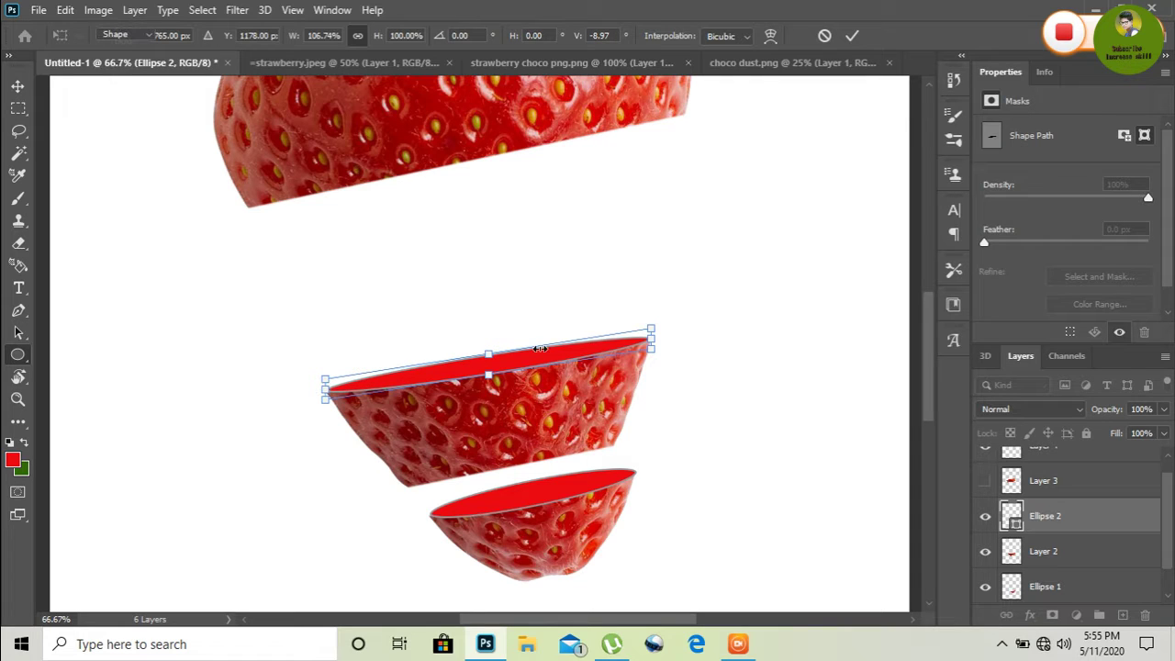
pyautogui.press('Return')
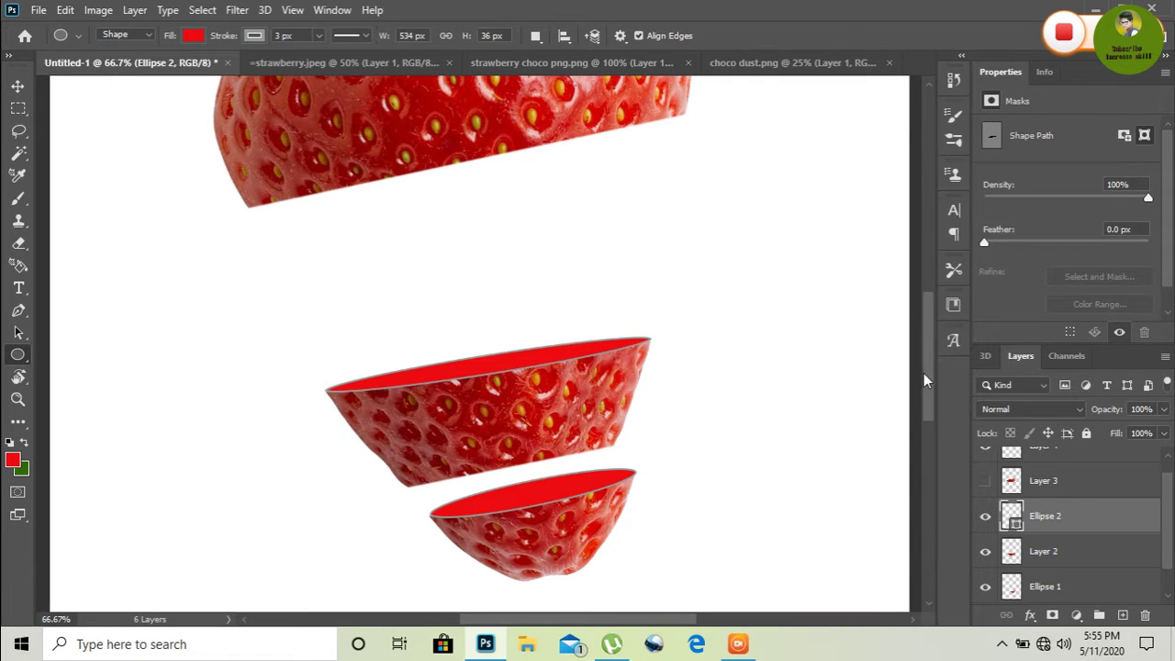
pyautogui.scroll(2, 931, 380)
pyautogui.scroll(-1, 930, 380)
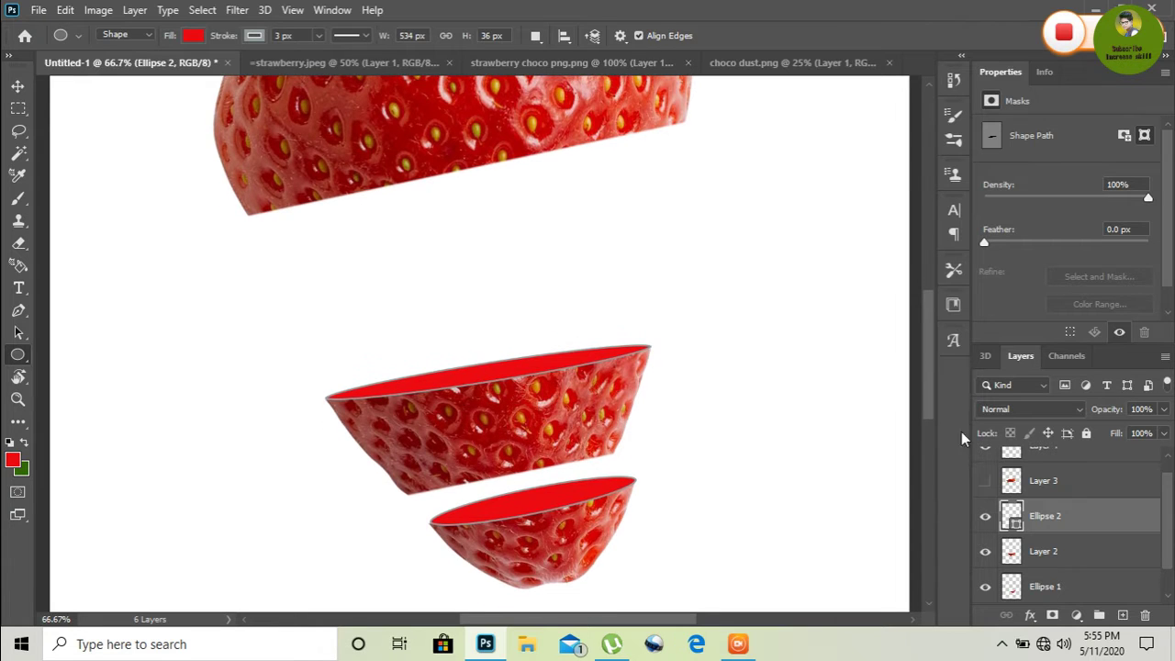
# Step: Merge Layer 2 with Ellipse 2, then show Layer 3 and hide the top piece, Layer 4
pyautogui.keyDown('ctrl'); pyautogui.click(1098, 551); pyautogui.keyUp('ctrl')
pyautogui.rightClick(1098, 551)
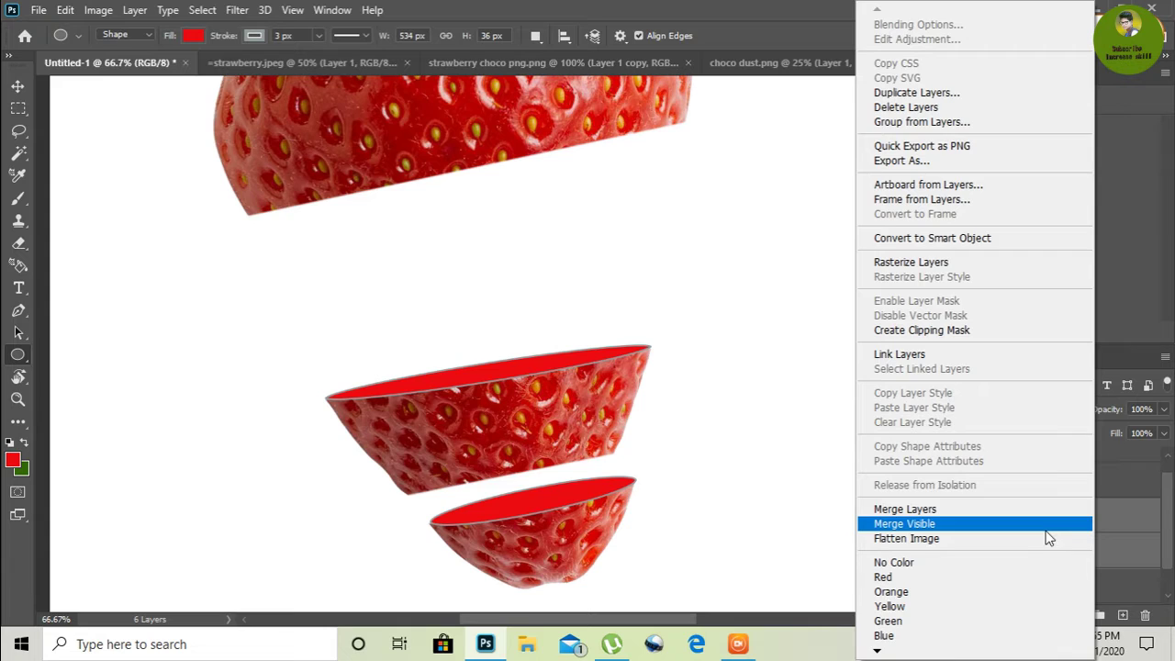
pyautogui.click(1027, 510)
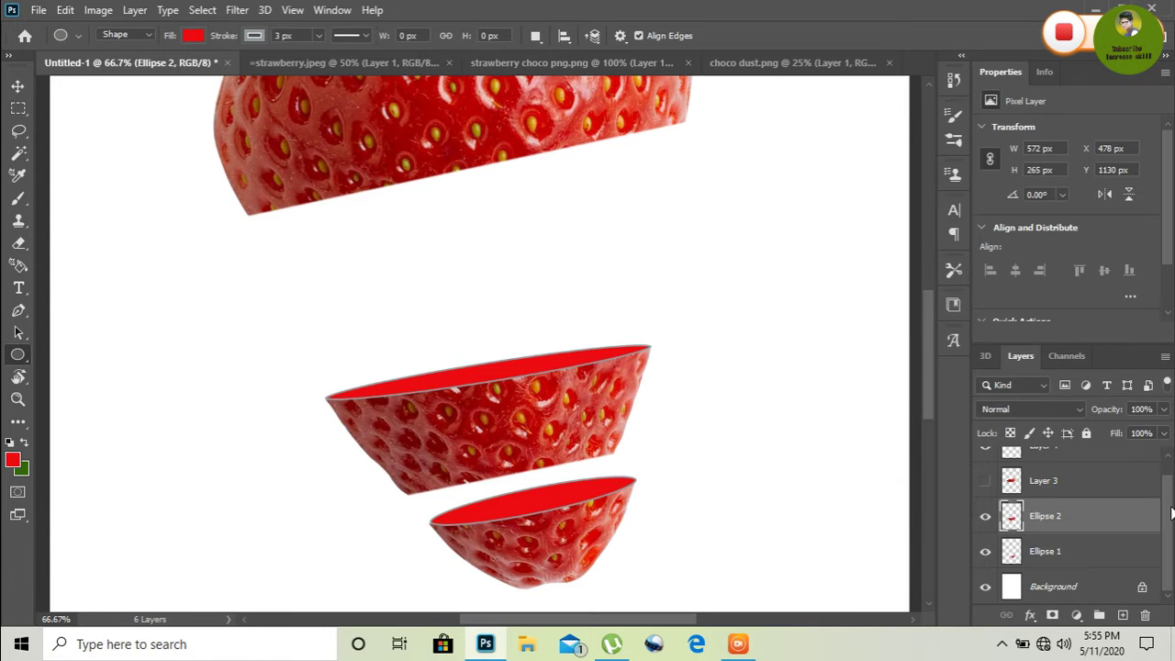
pyautogui.scroll(1, 1168, 510)
pyautogui.scroll(1, 1169, 511)
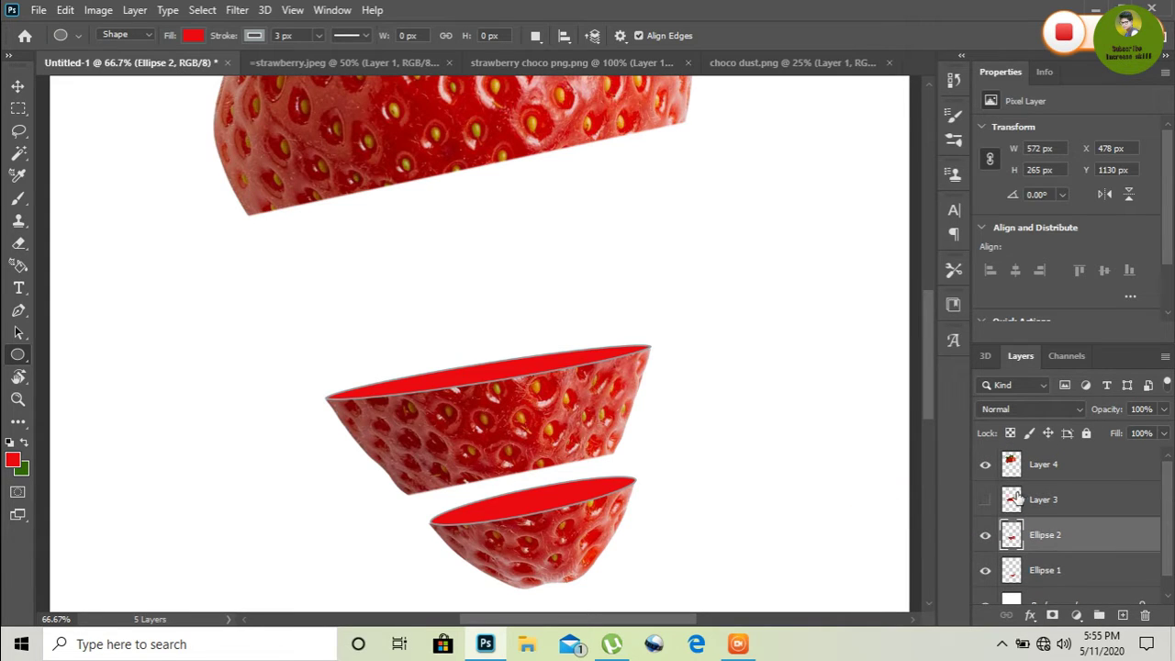
pyautogui.click(985, 501)
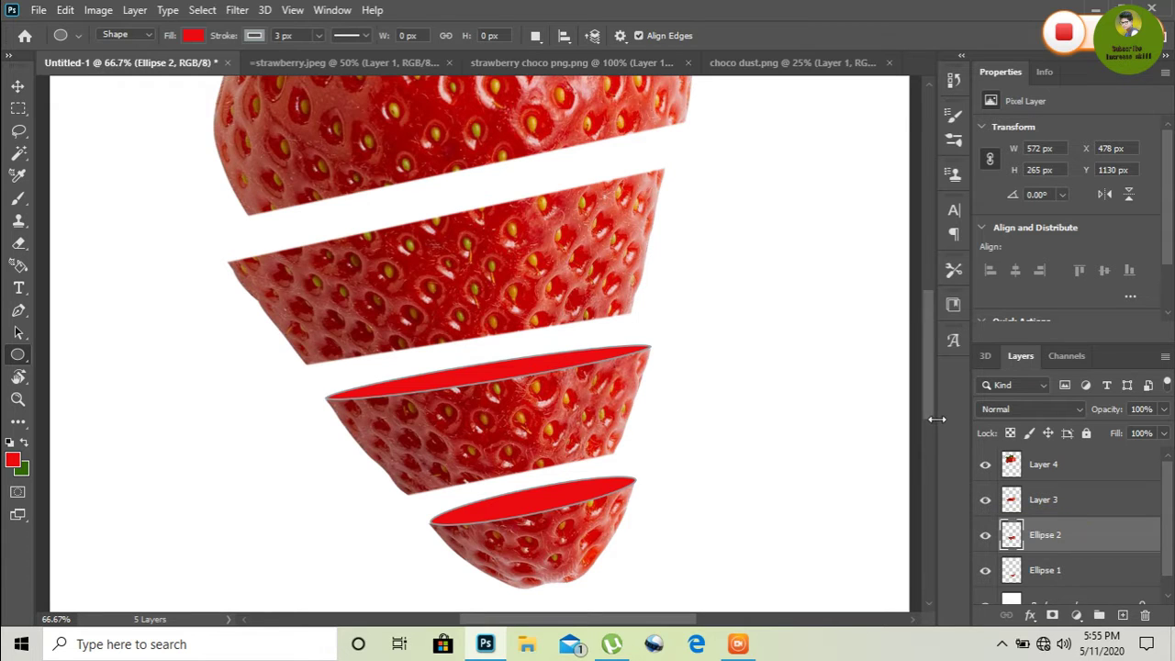
pyautogui.scroll(2, 926, 384)
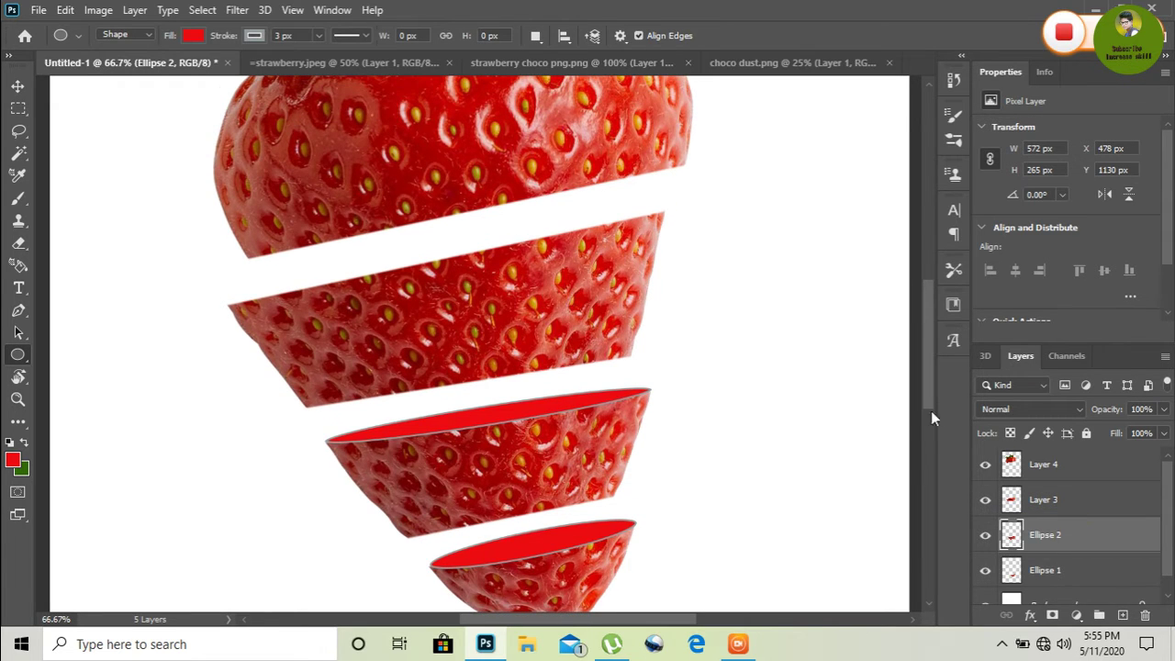
pyautogui.click(984, 467)
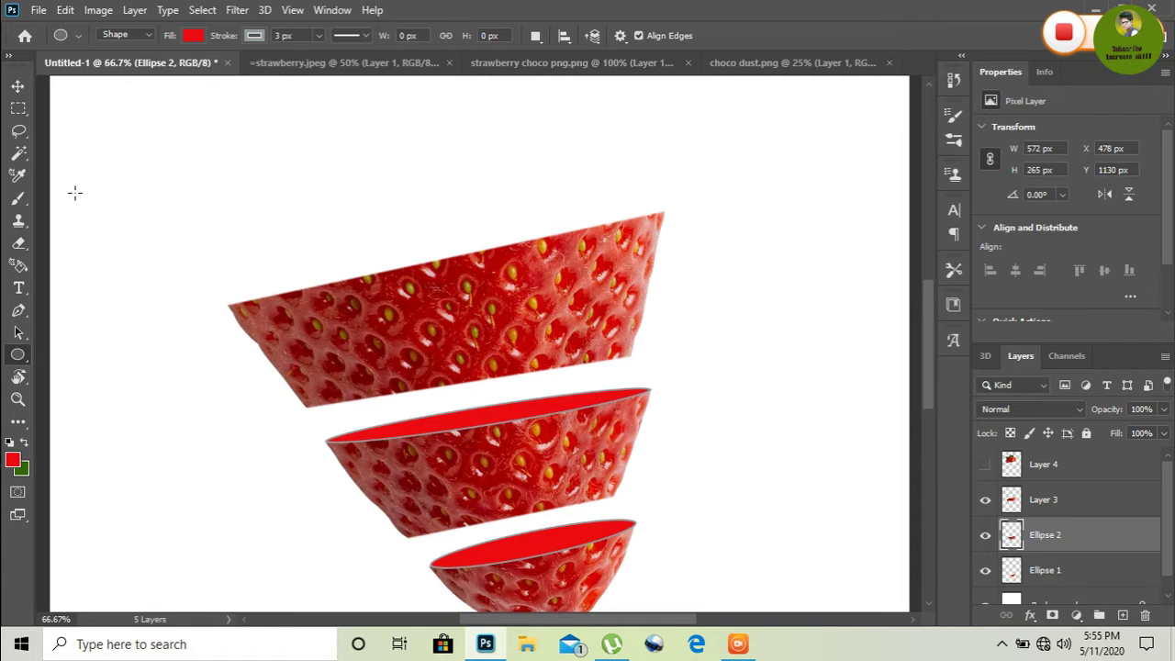
# Step: Draw a thin ellipse, Ellipse 3, and slant it onto the upper slice's top edge
pyautogui.moveTo(91, 193); pyautogui.dragTo(575, 171)
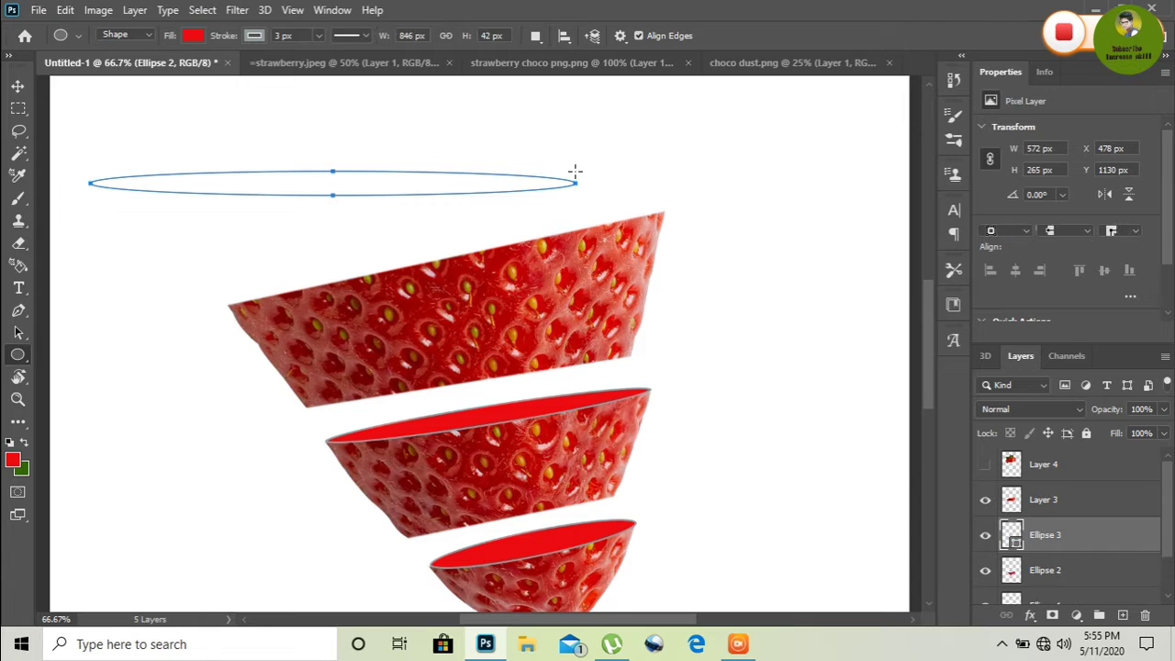
pyautogui.press('Return')
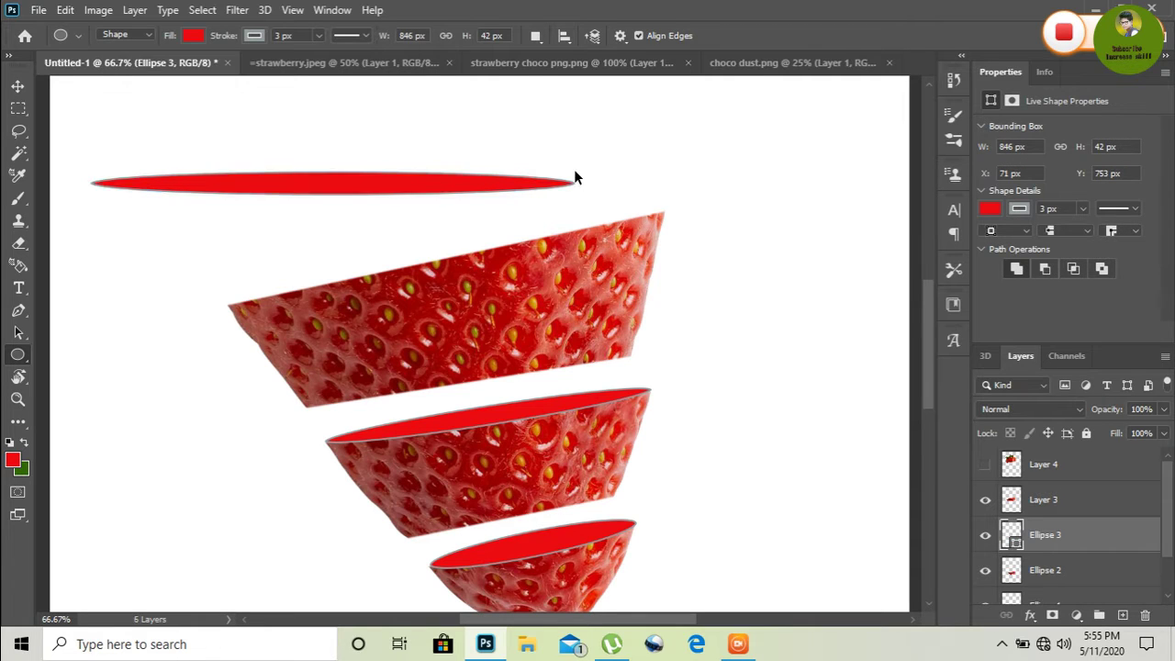
pyautogui.hotkey('ctrl', 't')
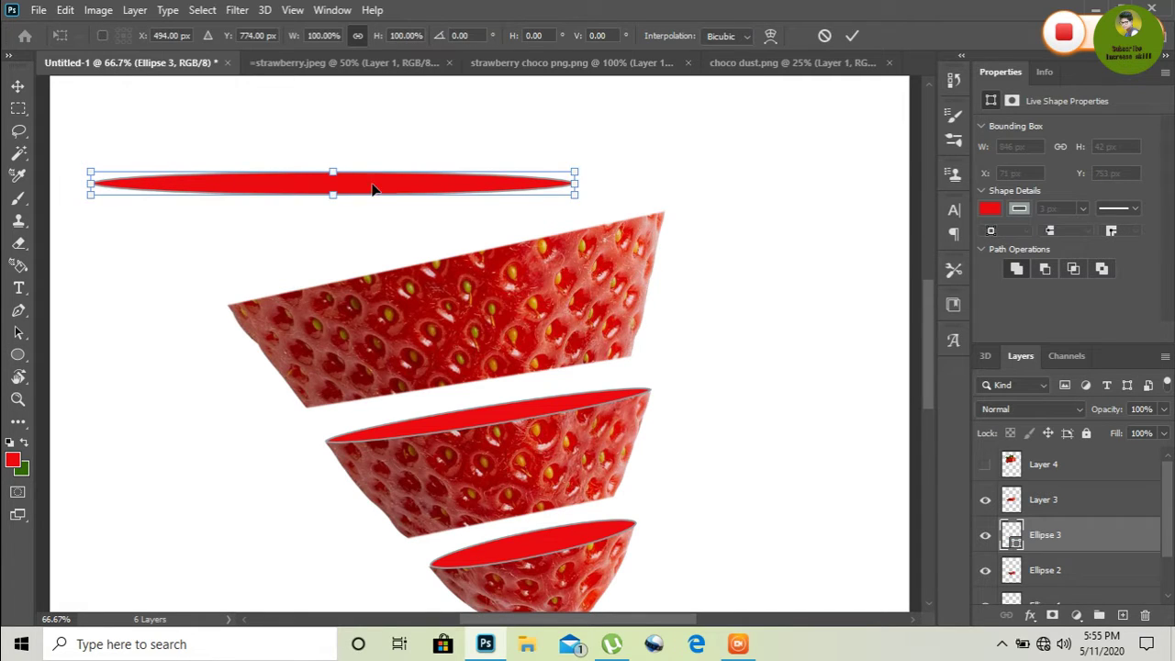
pyautogui.moveTo(367, 185)
pyautogui.mouseDown()
pyautogui.moveTo(440, 188)
pyautogui.moveTo(451, 193)
pyautogui.moveTo(428, 193)
pyautogui.moveTo(435, 216)
pyautogui.mouseUp()
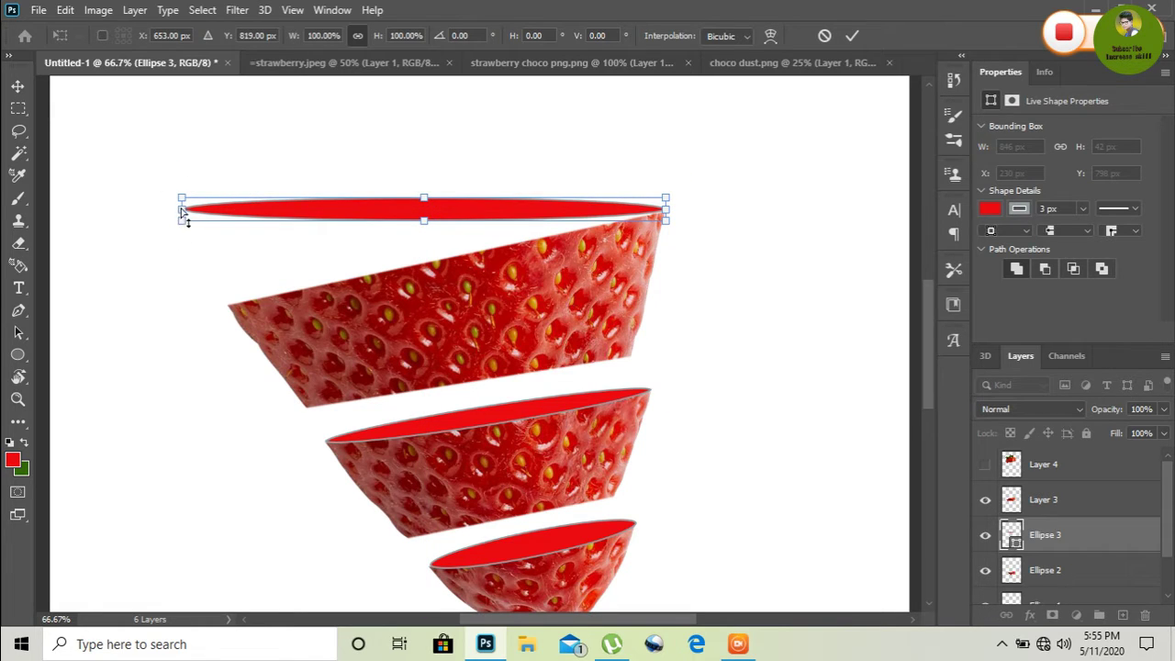
pyautogui.moveTo(184, 215); pyautogui.dragTo(225, 308)
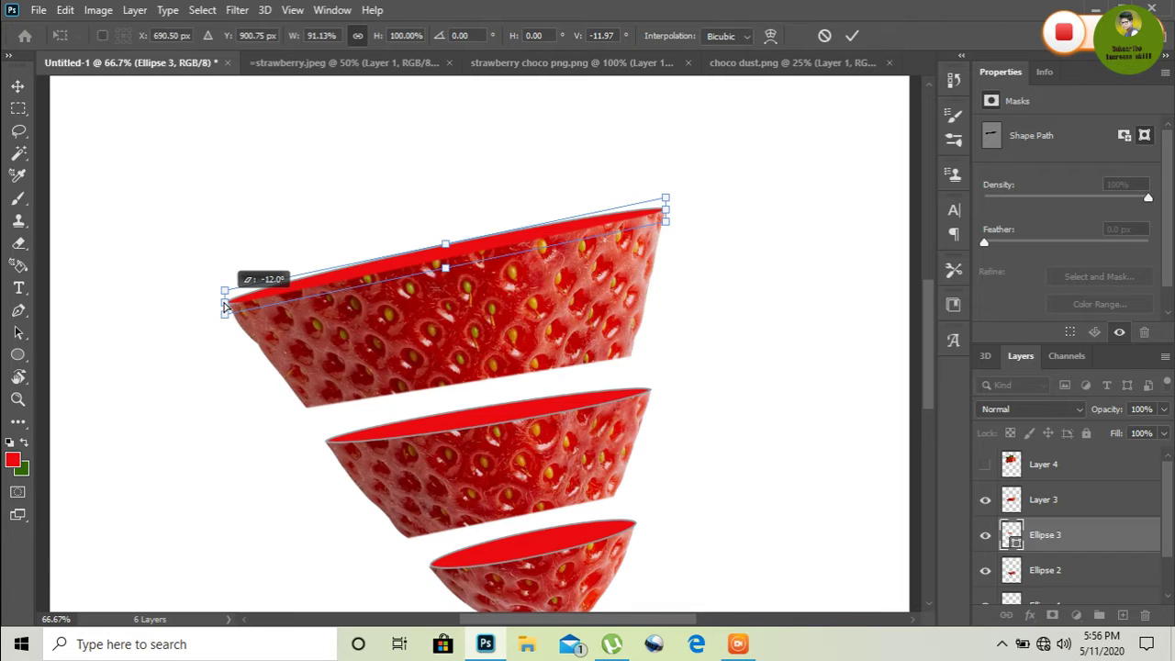
pyautogui.press('Return')
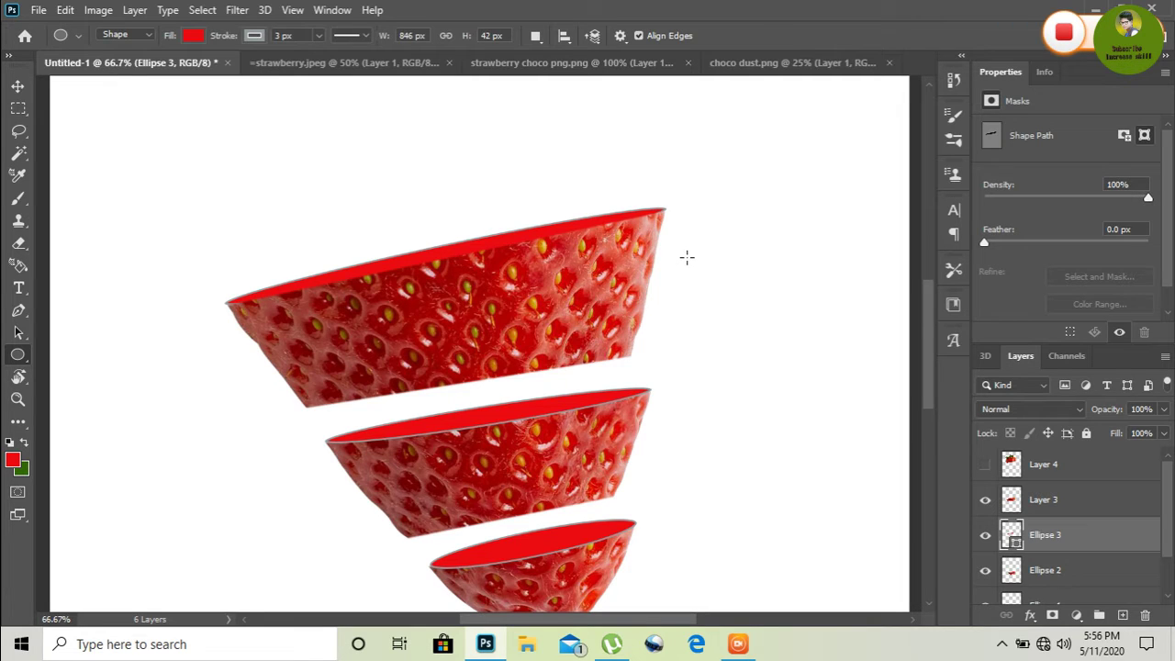
# Step: Refine Ellipse 3's left and right ends so it fits the slice's rim
pyautogui.hotkey('ctrl', 't')
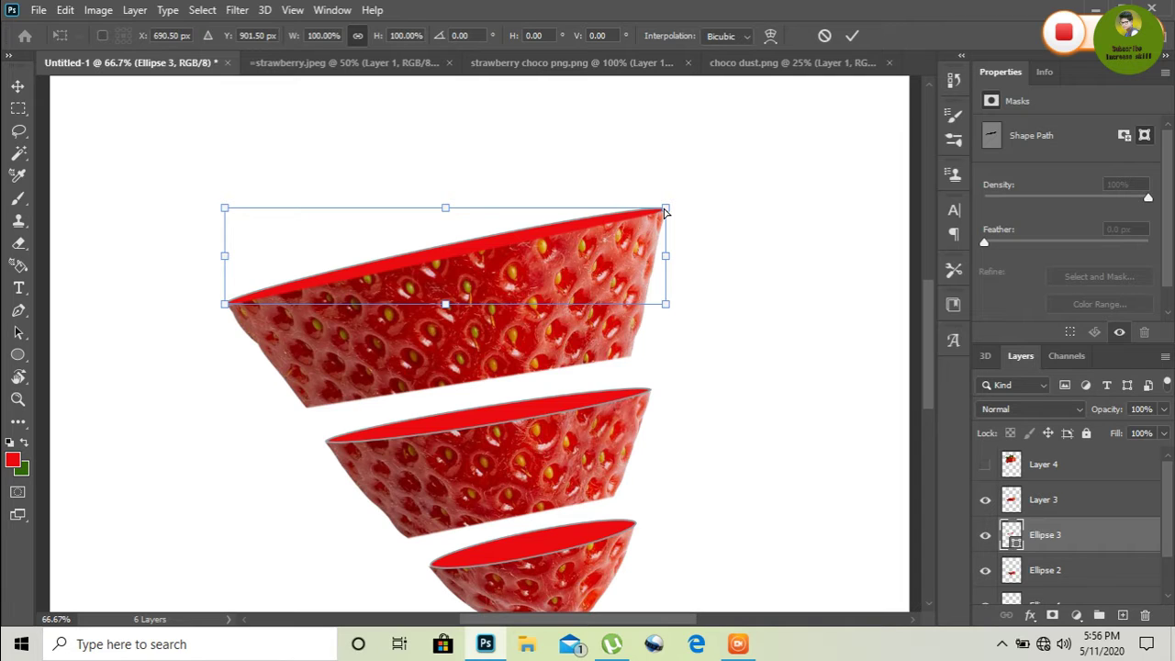
pyautogui.moveTo(667, 212); pyautogui.dragTo(663, 214)
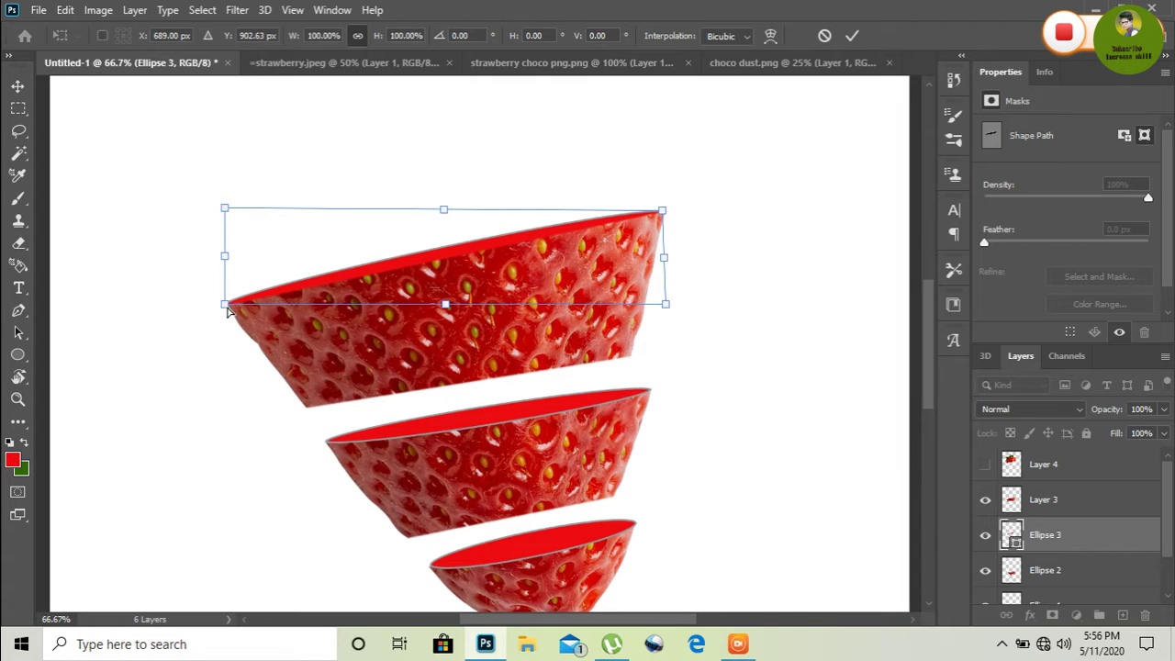
pyautogui.moveTo(227, 312); pyautogui.dragTo(229, 312)
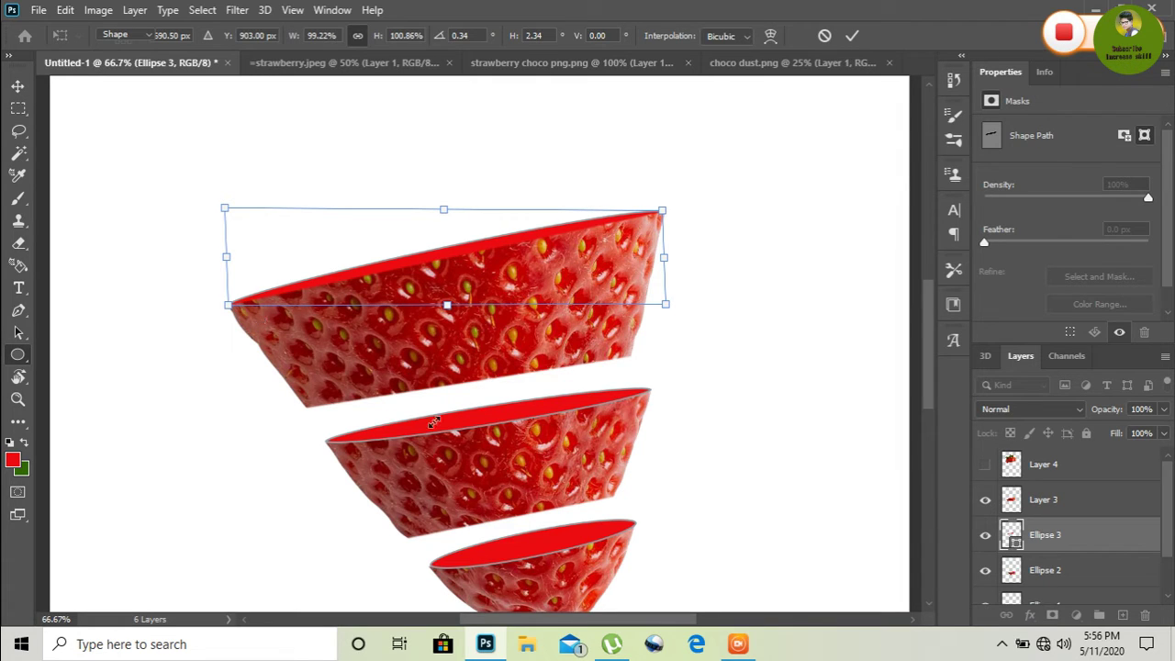
pyautogui.press('Return')
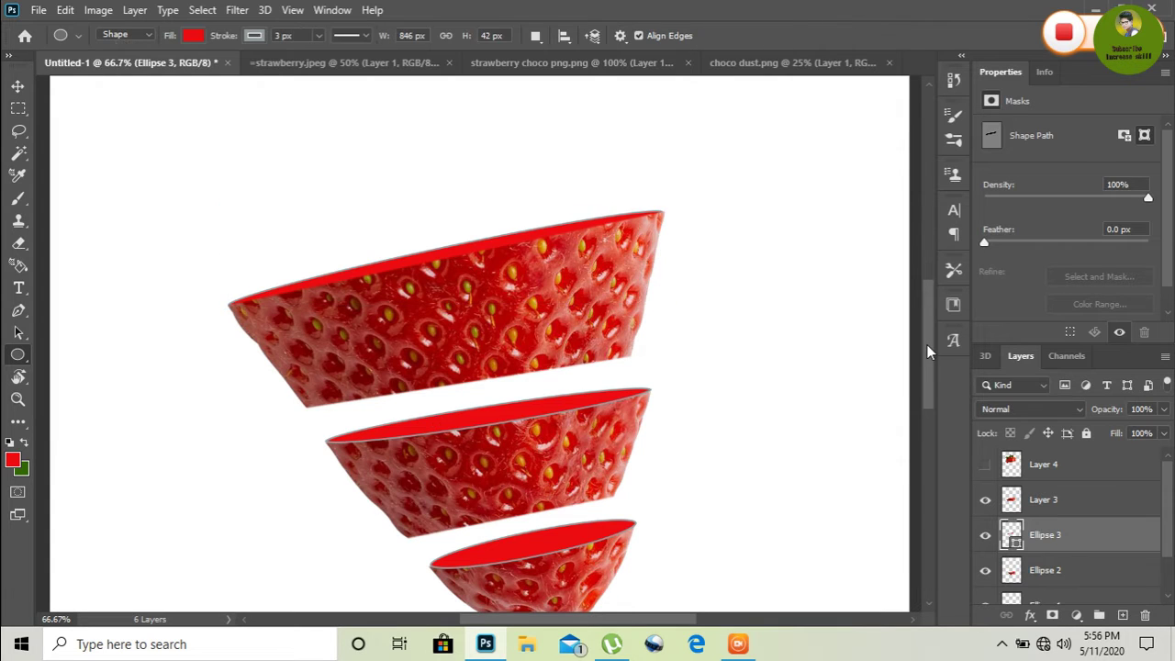
pyautogui.moveTo(926, 344)
pyautogui.mouseDown()
pyautogui.moveTo(928, 309)
pyautogui.moveTo(928, 336)
pyautogui.mouseUp()
pyautogui.click(985, 466)
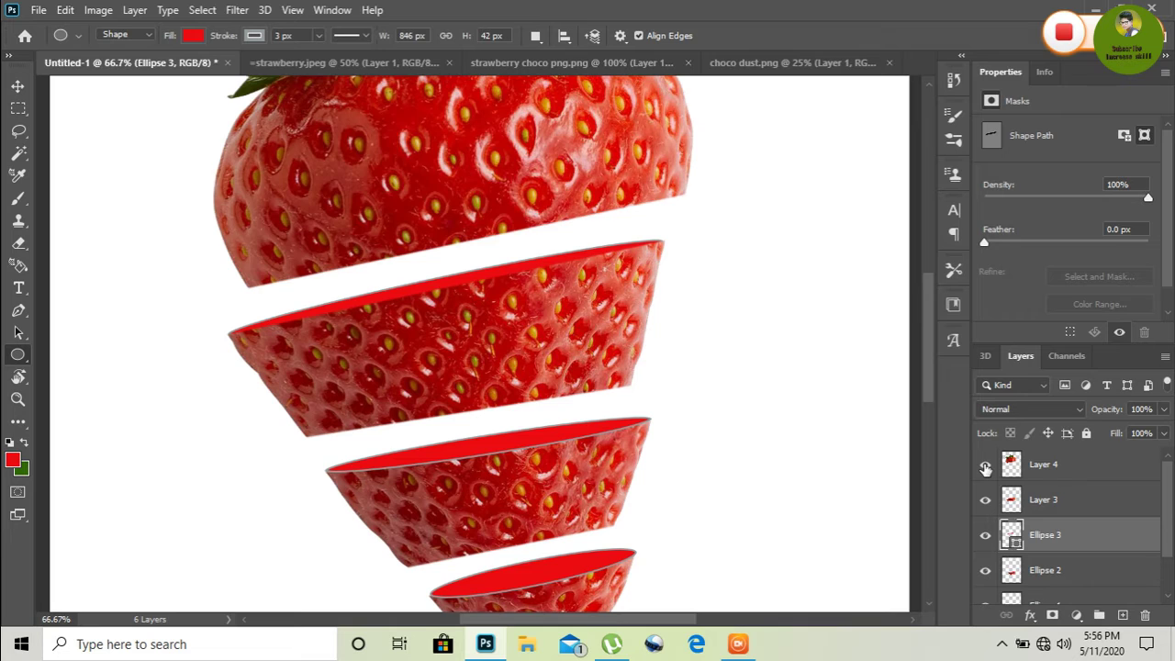
pyautogui.hotkey('ctrl', '-')
pyautogui.hotkey('ctrl', '-')
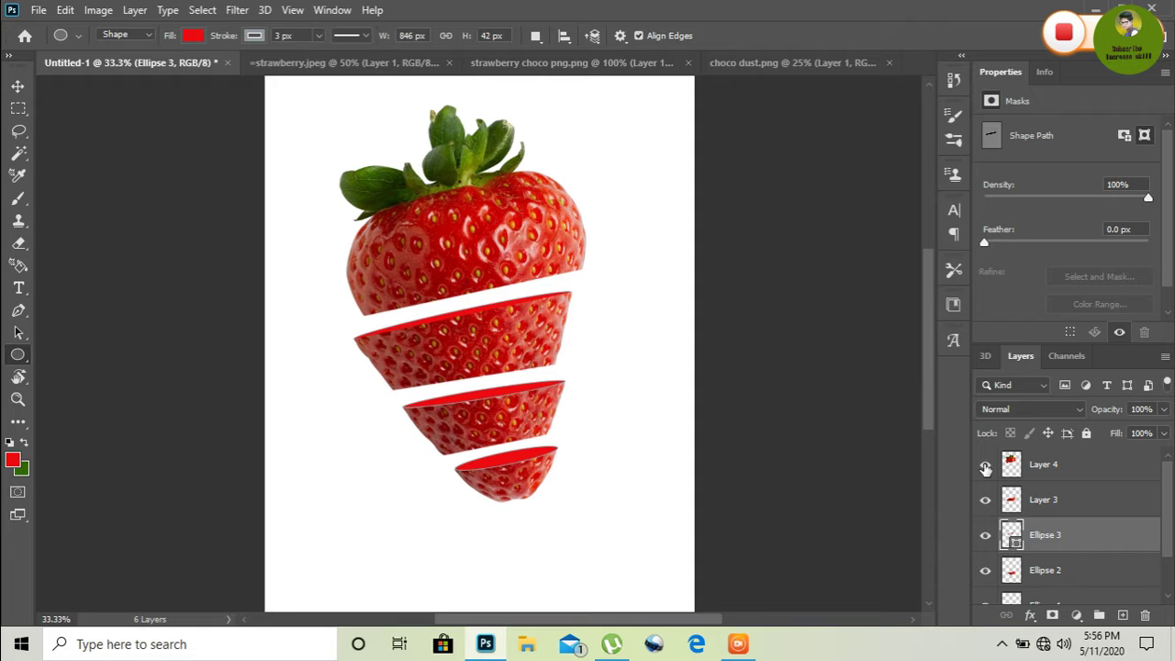
pyautogui.moveTo(1167, 508)
pyautogui.moveTo(1172, 509); pyautogui.dragTo(1172, 553)
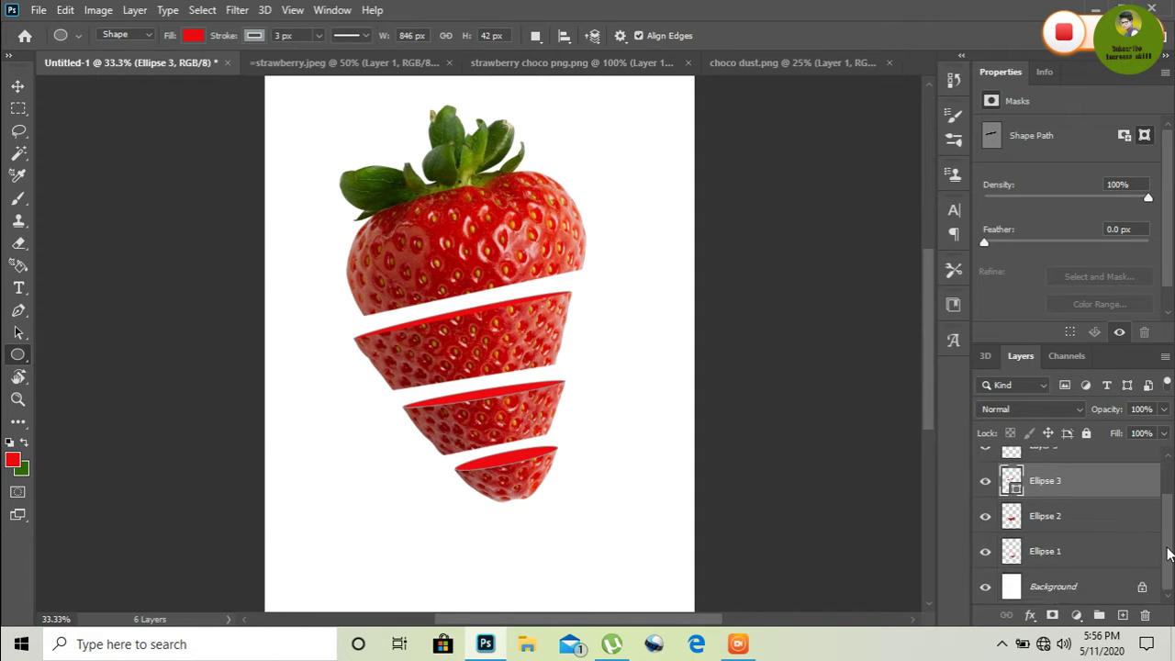
pyautogui.click(1082, 548)
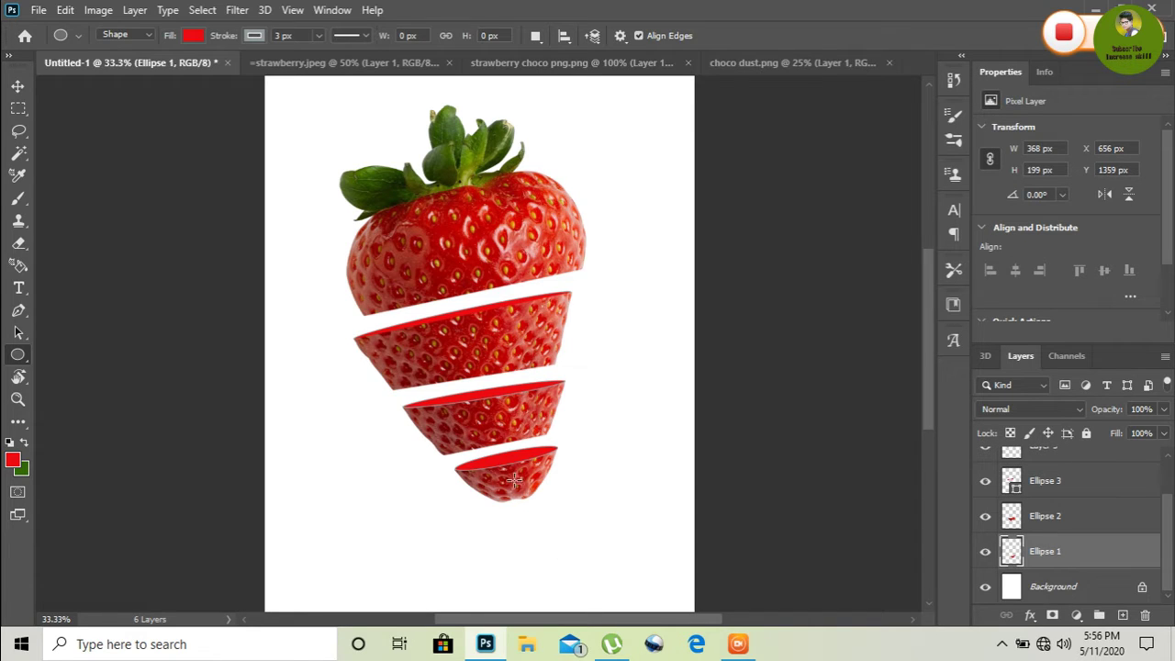
pyautogui.moveTo(514, 480); pyautogui.dragTo(502, 479)
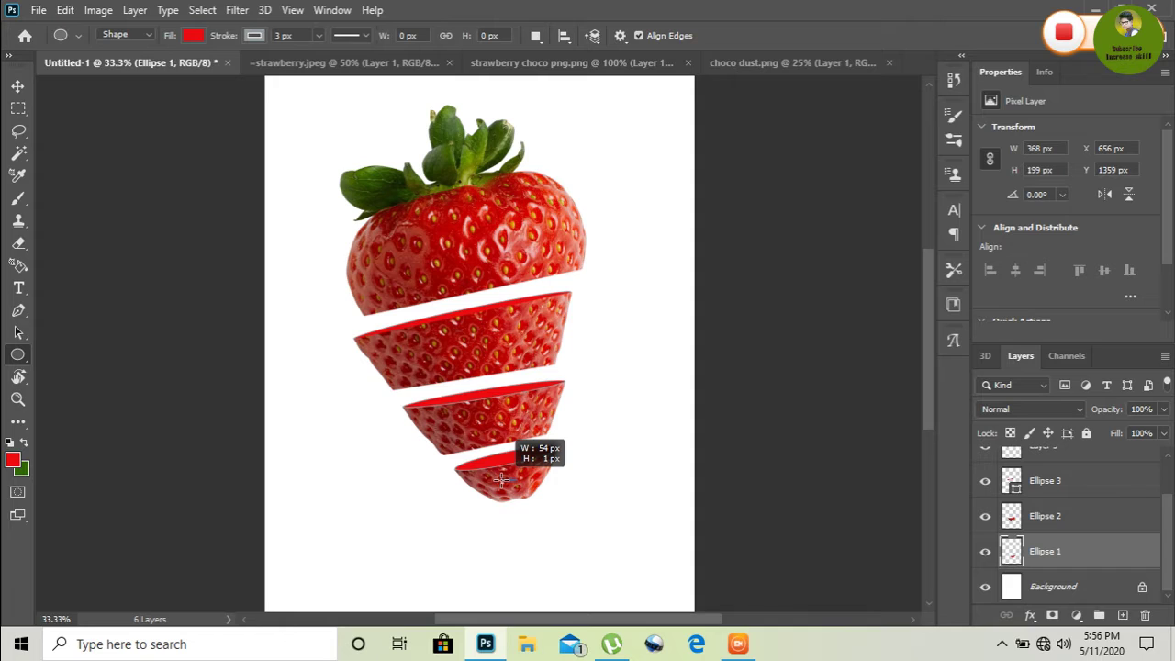
pyautogui.moveTo(503, 478); pyautogui.dragTo(476, 478)
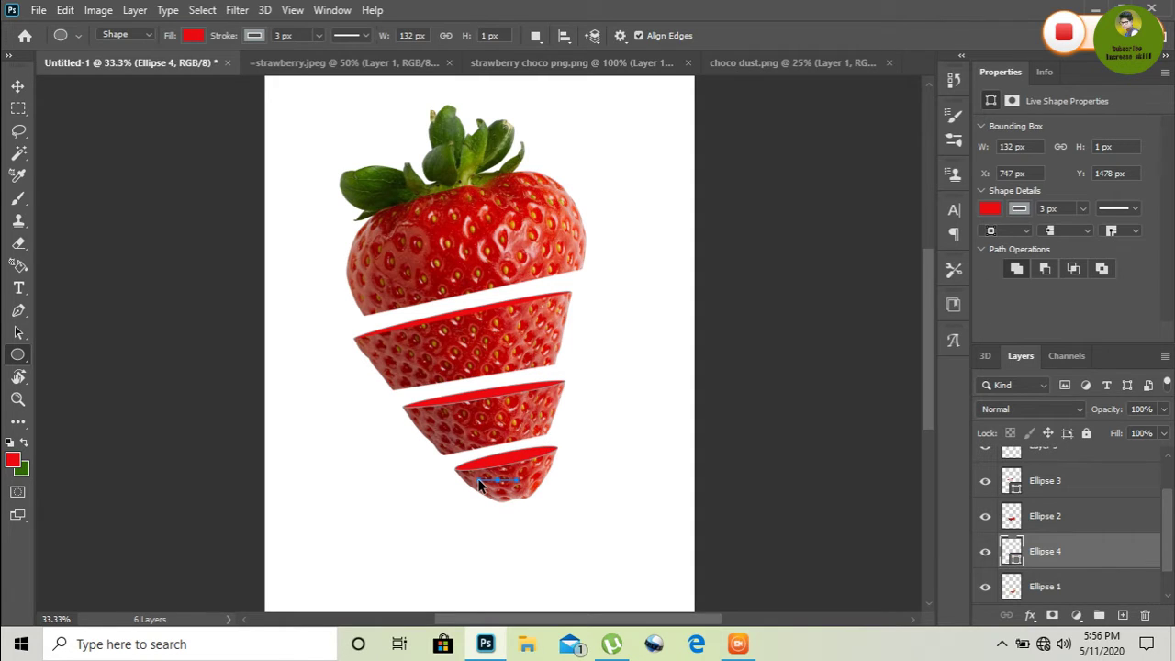
pyautogui.hotkey('ctrl', 'z')
pyautogui.press('v')
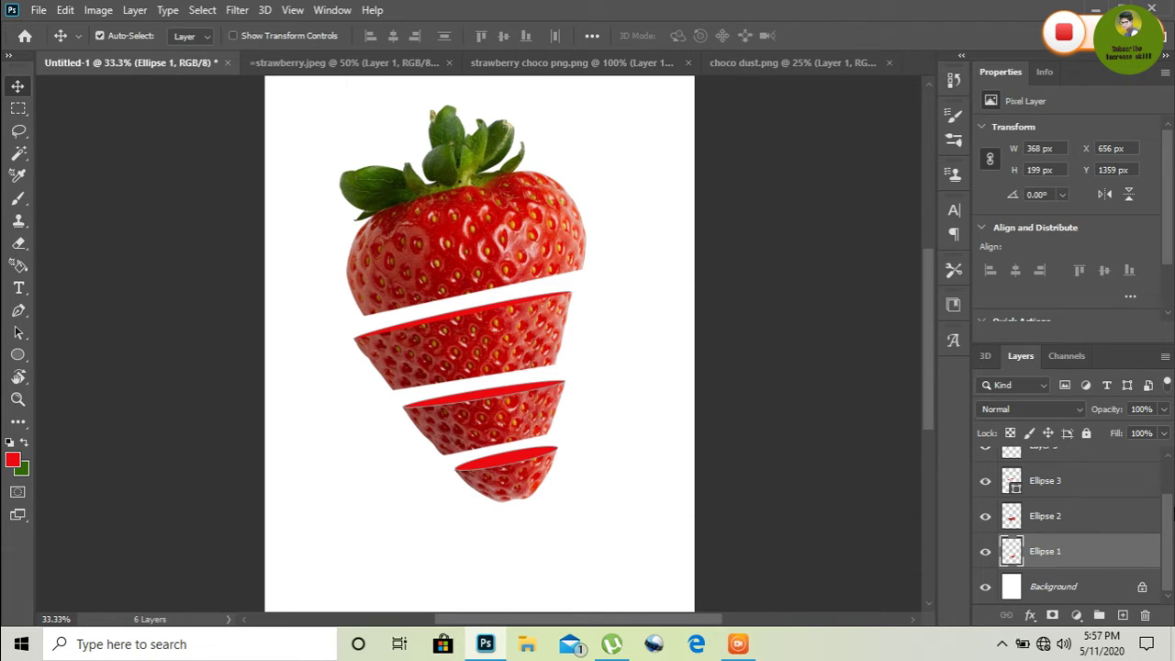
# Step: Shift the lower slices closer together, then select Ellipse 3 and Layer 3 together
pyautogui.moveTo(1172, 520); pyautogui.dragTo(1172, 477)
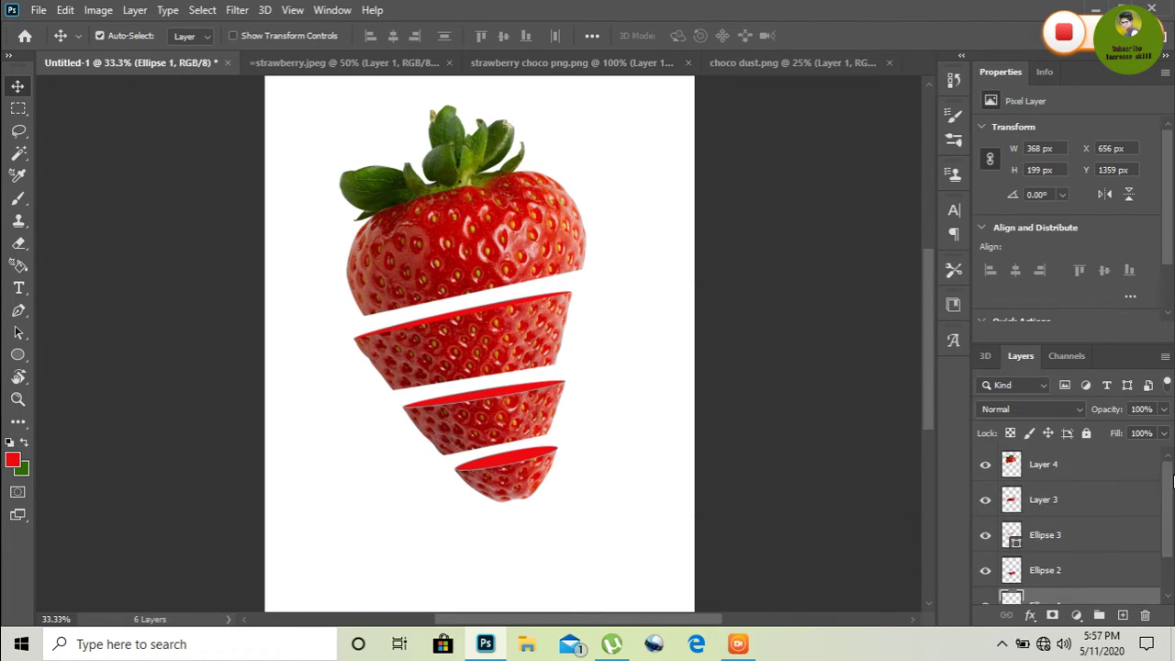
pyautogui.scroll(-2, 1173, 483)
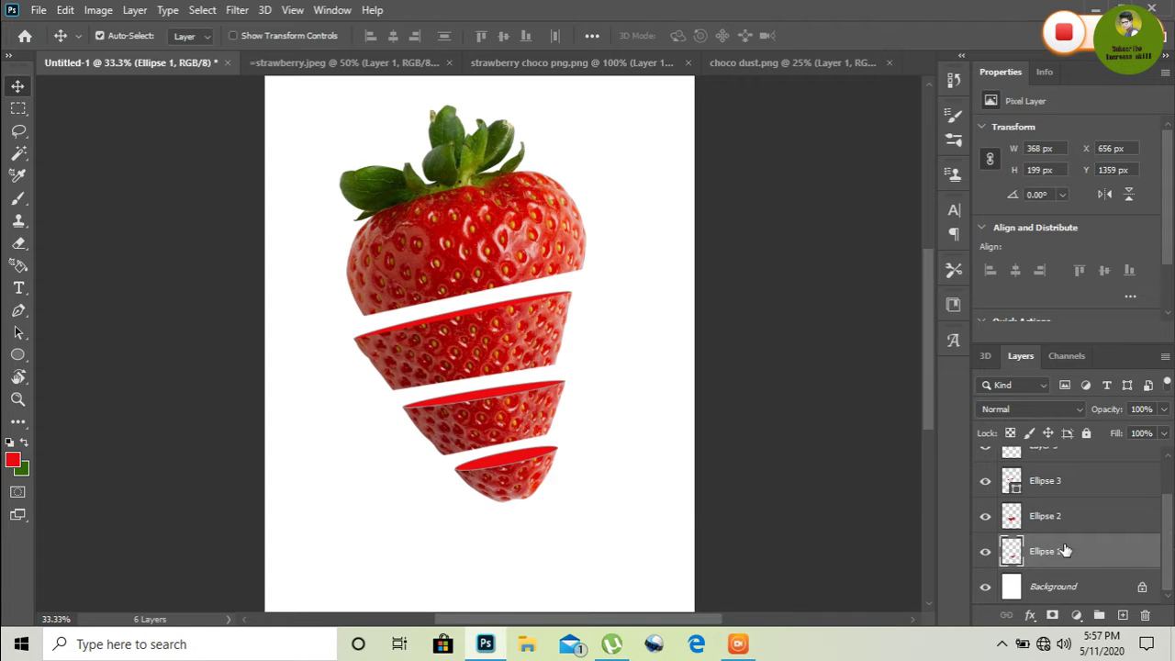
pyautogui.moveTo(524, 480); pyautogui.dragTo(496, 480)
pyautogui.moveTo(519, 410); pyautogui.dragTo(523, 419)
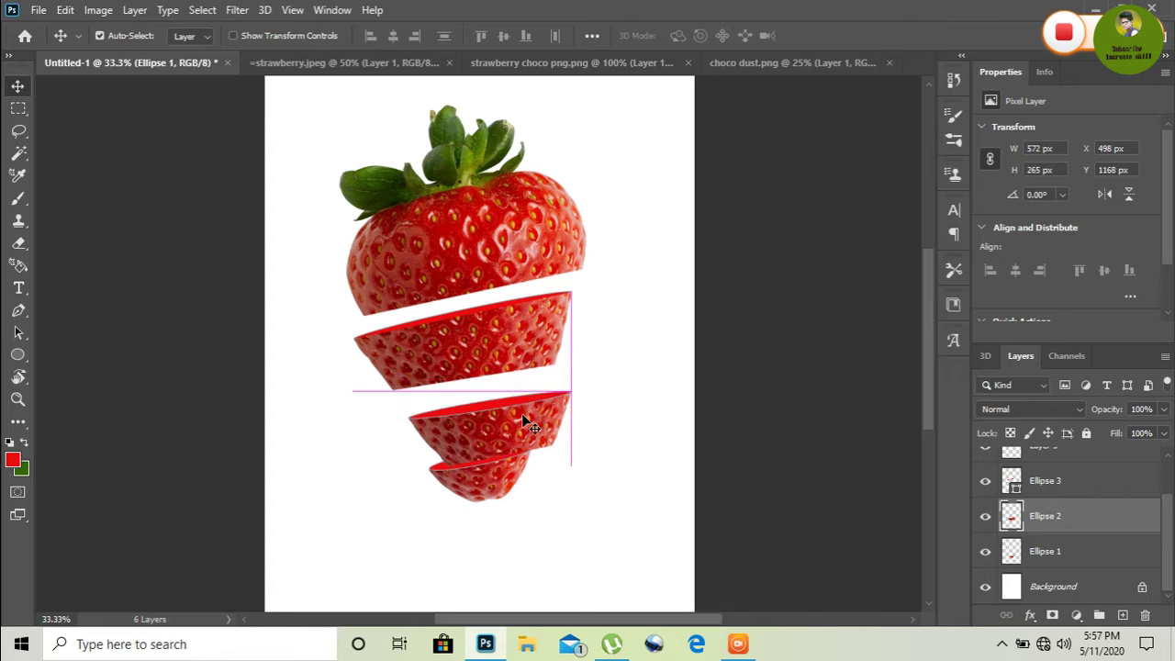
pyautogui.moveTo(521, 418); pyautogui.dragTo(521, 415)
pyautogui.moveTo(489, 351)
pyautogui.mouseDown()
pyautogui.moveTo(477, 363)
pyautogui.moveTo(488, 357)
pyautogui.mouseUp()
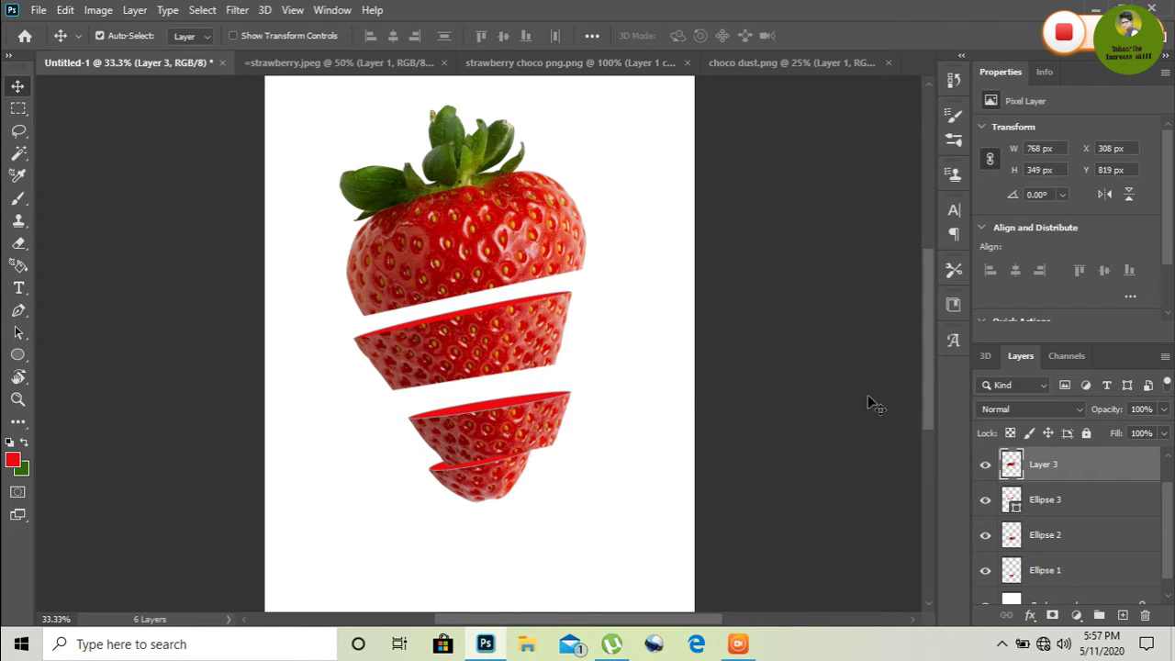
pyautogui.click(1070, 501)
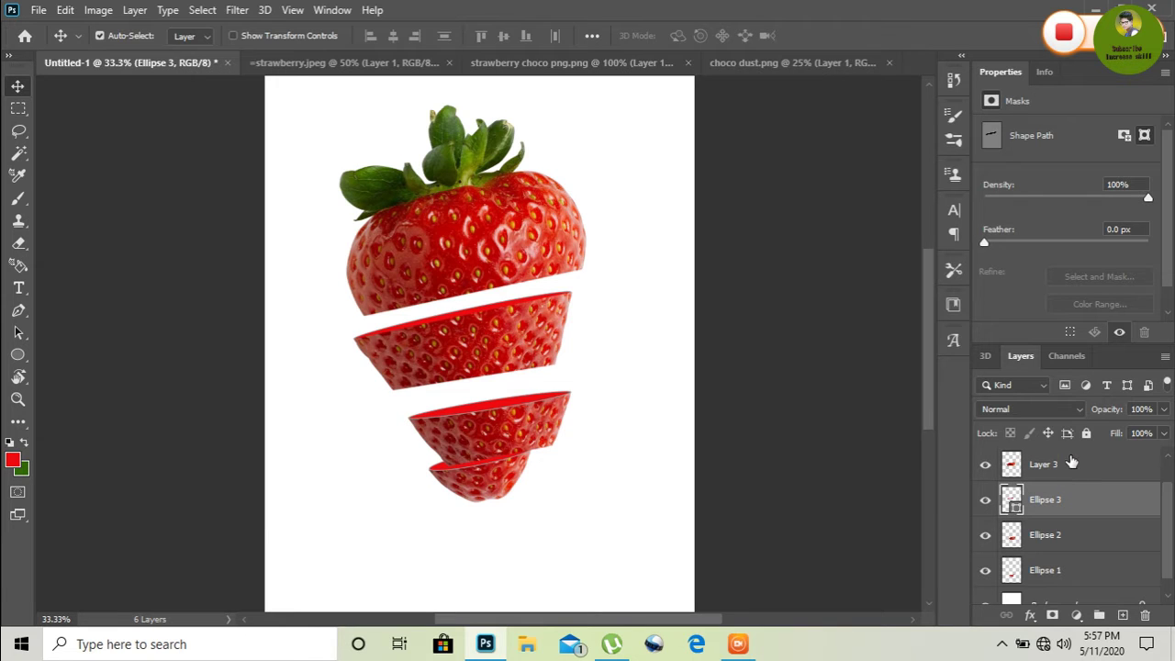
pyautogui.keyDown('shift'); pyautogui.click(1072, 464); pyautogui.keyUp('shift')
# Step: Merge Ellipse 3 into Layer 3, align that slice's left edge with the top half, and raise Layer 4 slightly
pyautogui.rightClick(1069, 464)
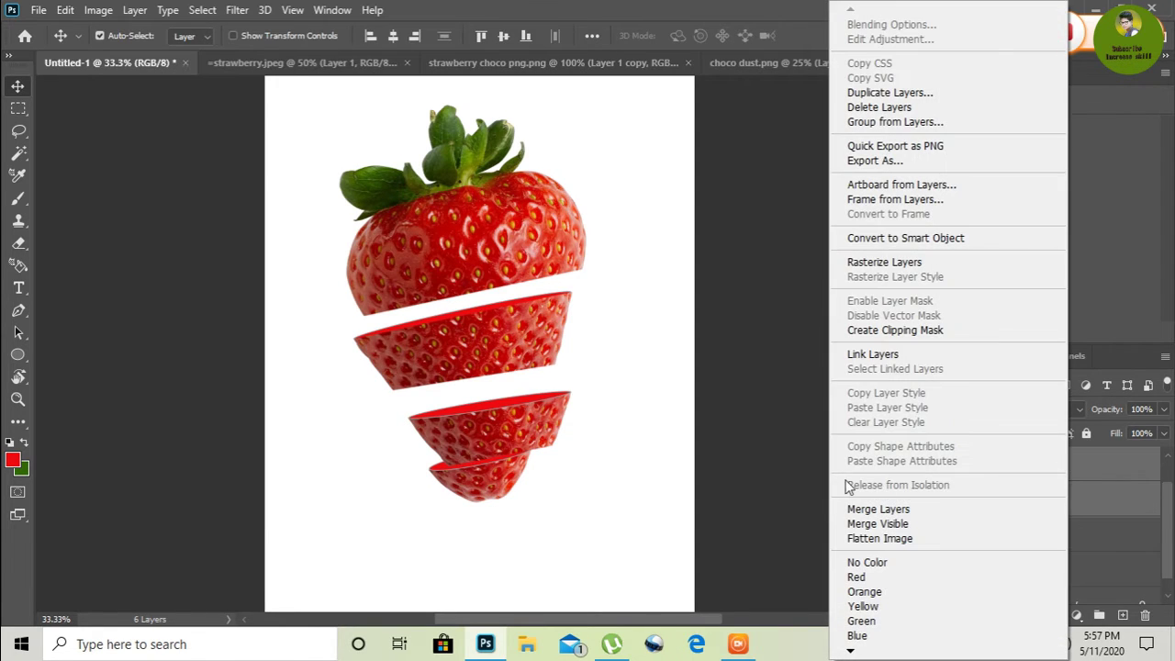
pyautogui.click(845, 506)
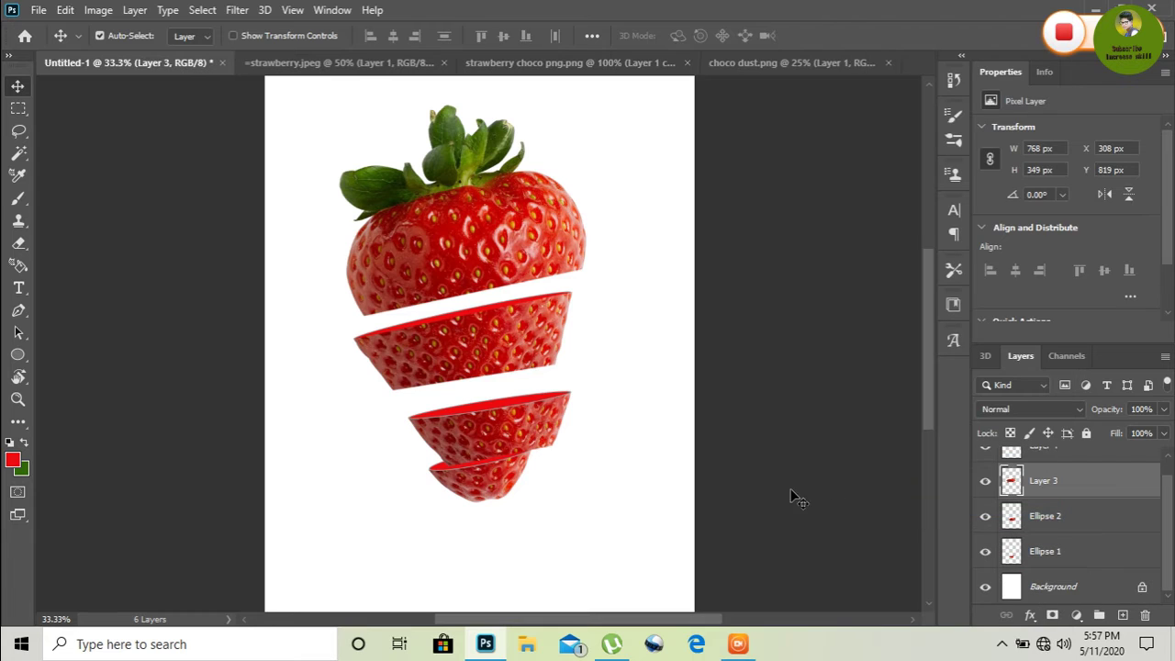
pyautogui.moveTo(487, 335); pyautogui.dragTo(508, 354)
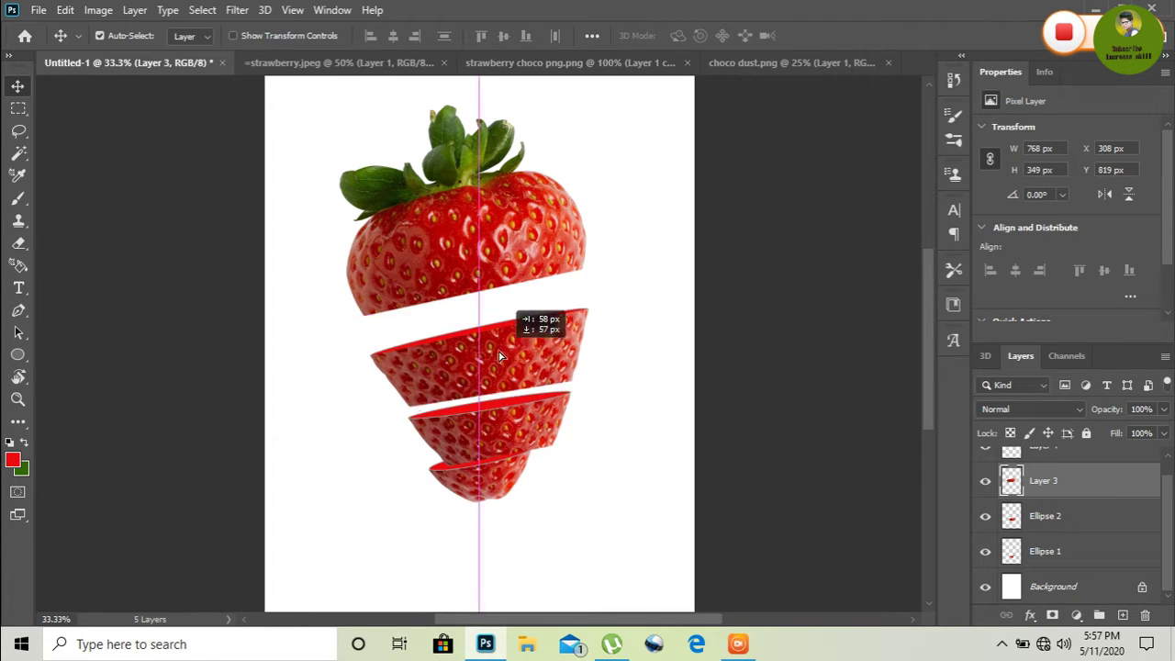
pyautogui.moveTo(509, 359)
pyautogui.mouseDown()
pyautogui.moveTo(478, 359)
pyautogui.moveTo(480, 370)
pyautogui.mouseUp()
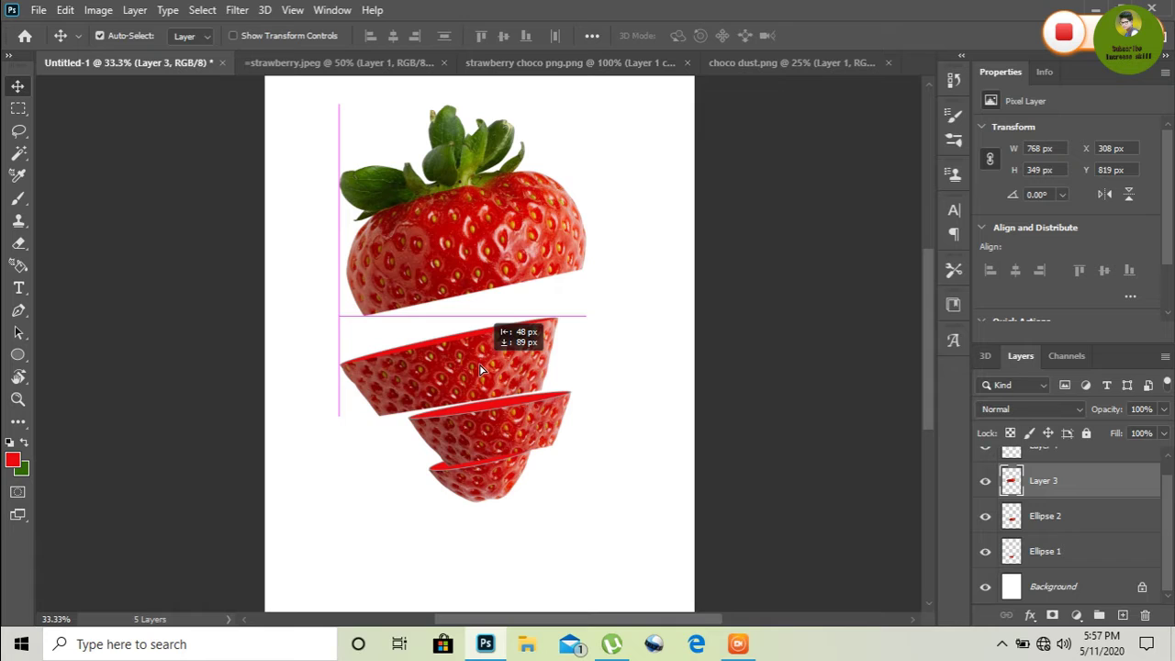
pyautogui.moveTo(480, 370); pyautogui.dragTo(480, 376)
pyautogui.click(469, 226)
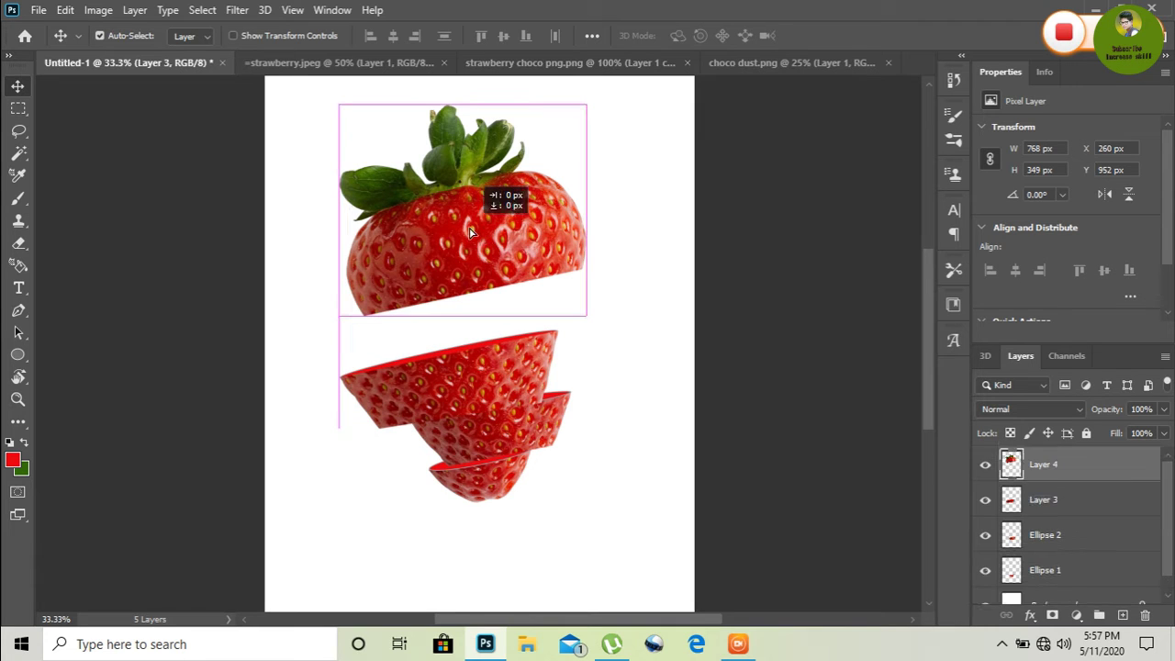
pyautogui.moveTo(469, 232); pyautogui.dragTo(469, 228)
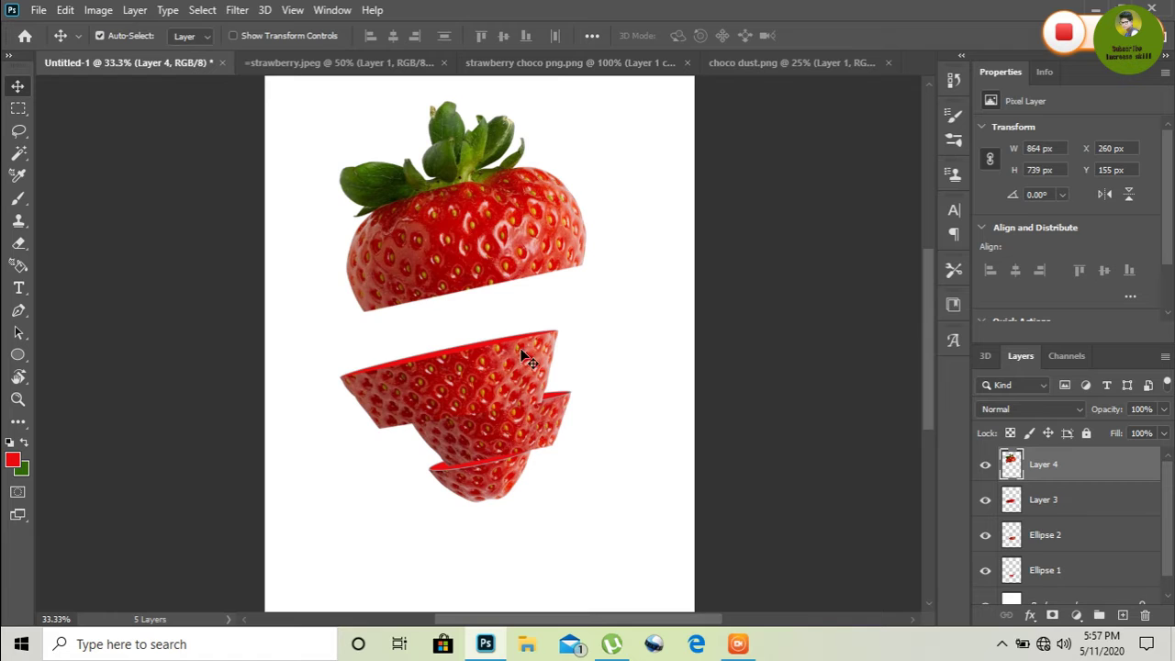
# Step: Rotate the Layer 3 slice about -2.8° so it angles slightly upward
pyautogui.click(1041, 503)
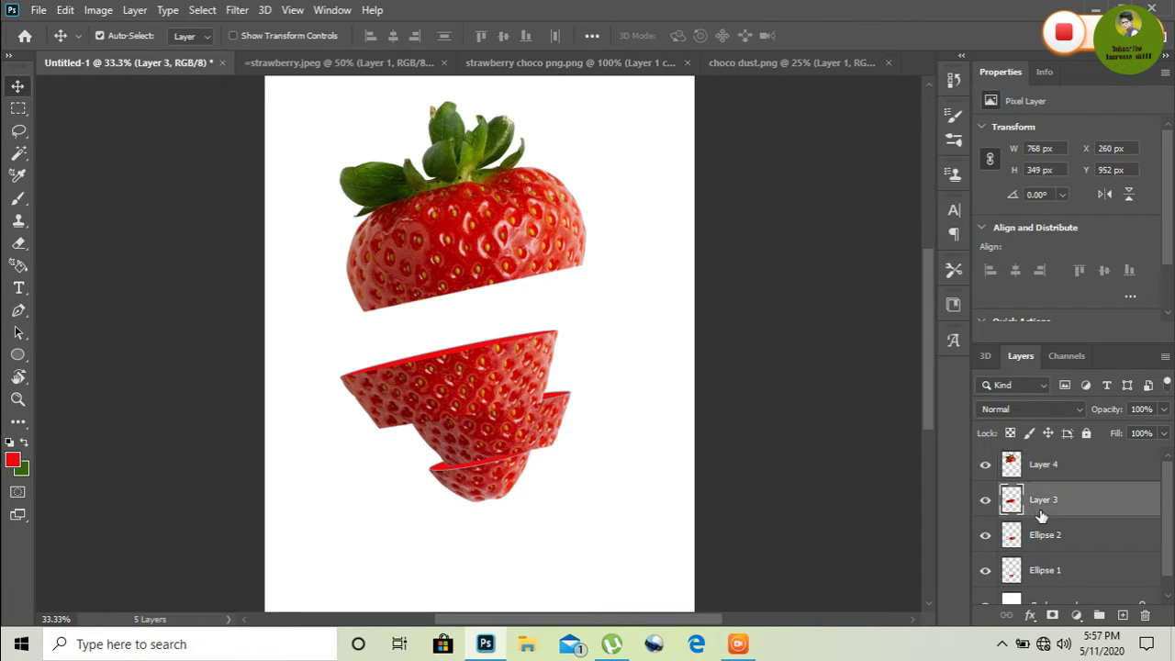
pyautogui.hotkey('ctrl', 't')
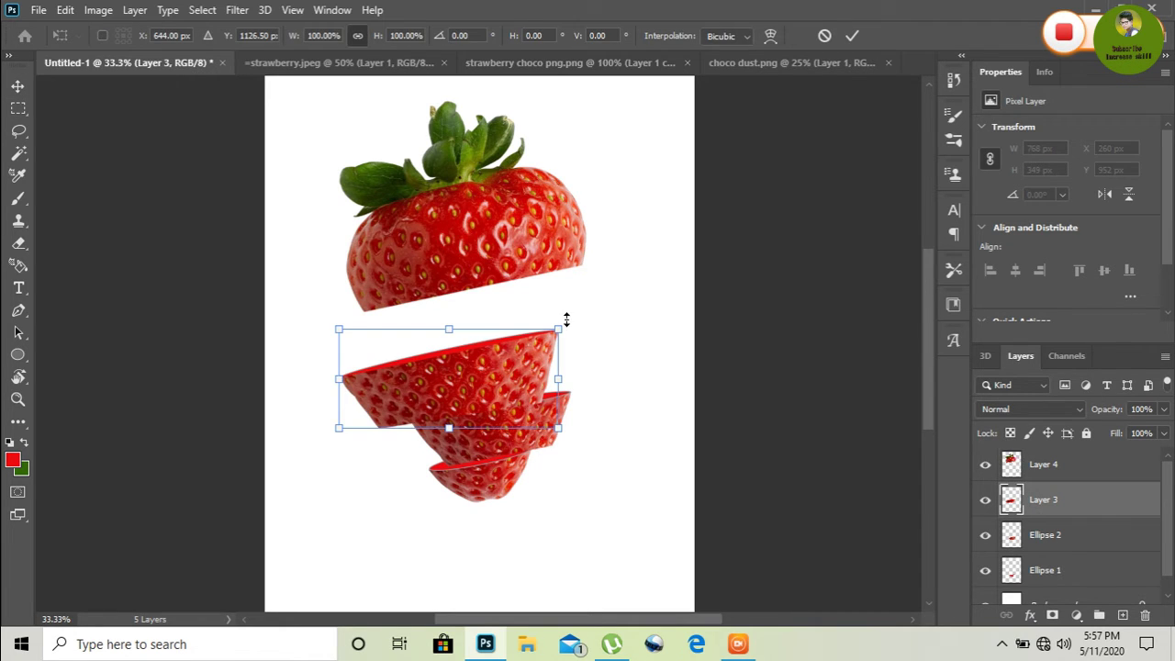
pyautogui.moveTo(573, 317); pyautogui.dragTo(571, 312)
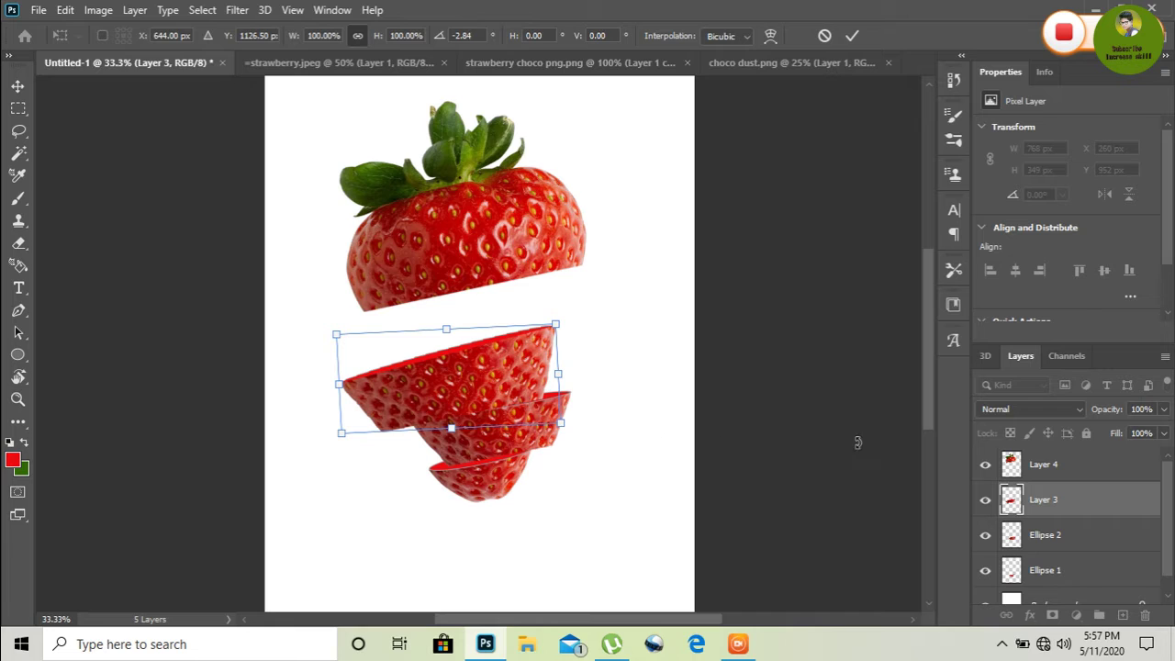
pyautogui.click(1040, 542)
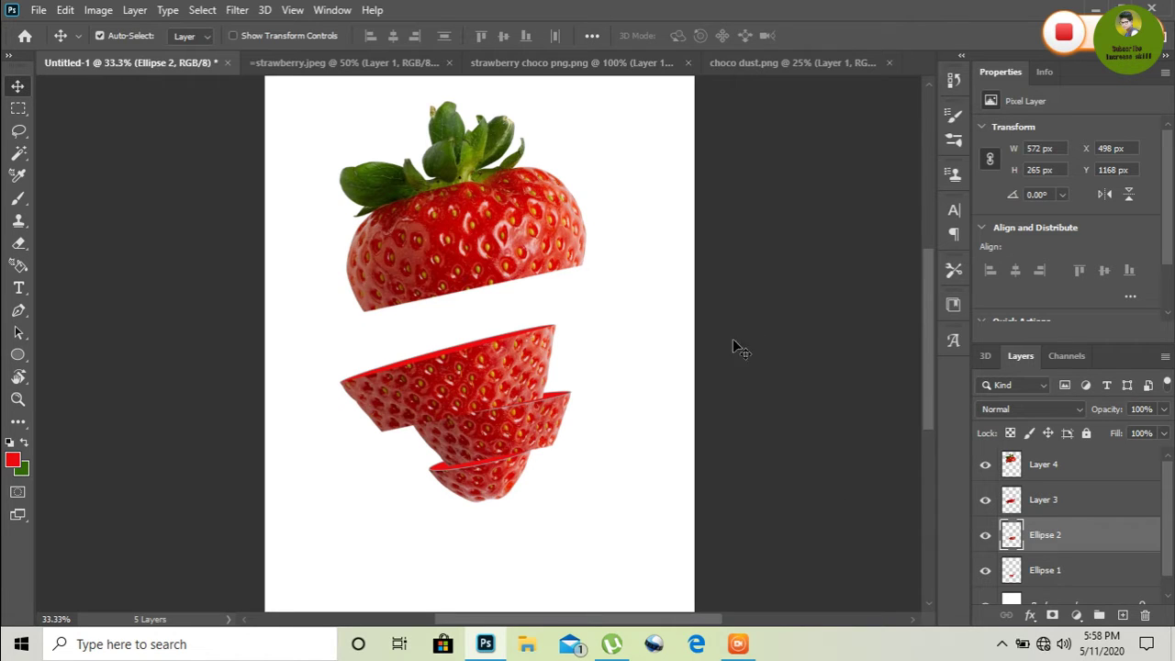
# Step: Carry the Layer 1 copy chocolate splash from strawberry choco png toward the Untitled-1 composition
pyautogui.click(1028, 466)
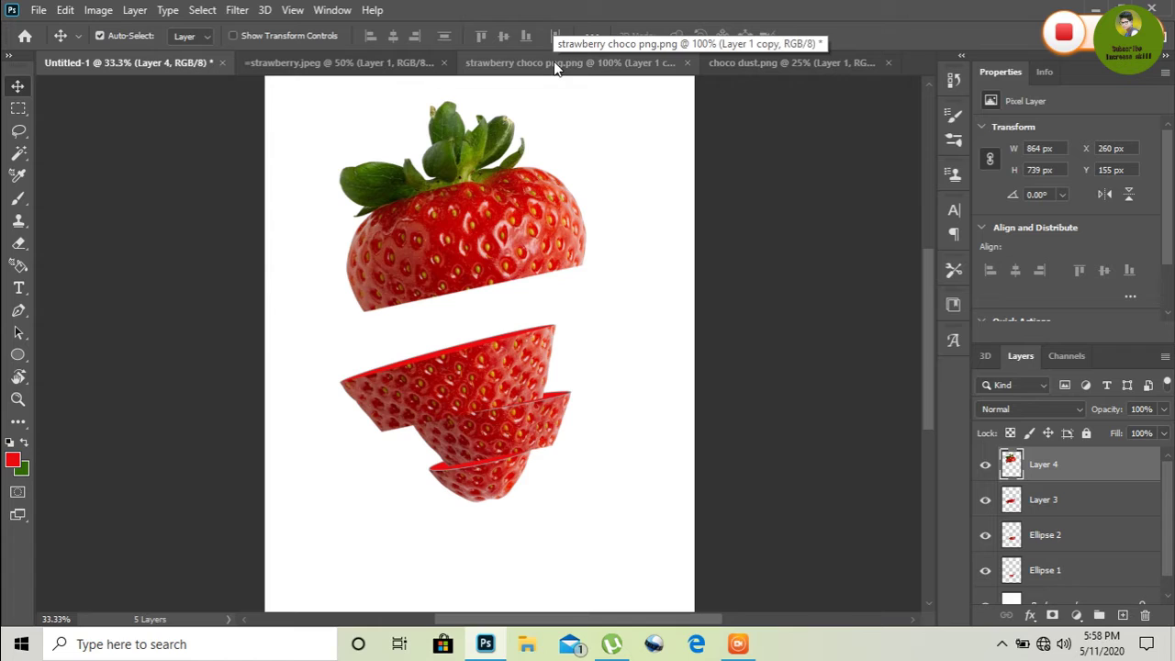
pyautogui.click(1038, 503)
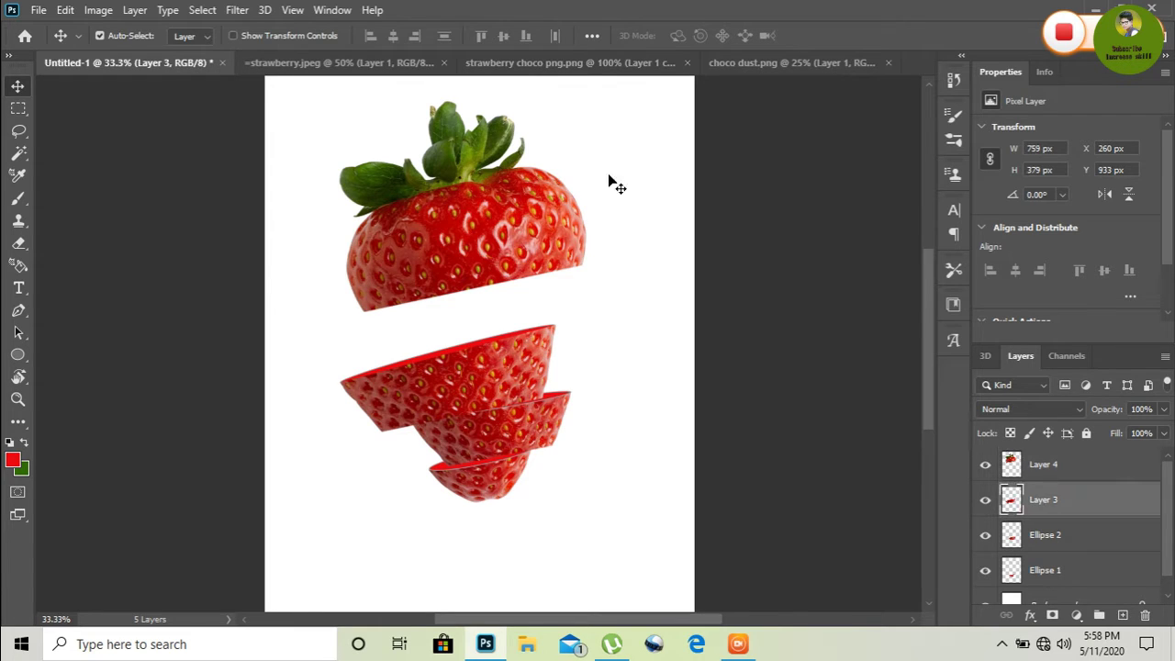
pyautogui.click(568, 66)
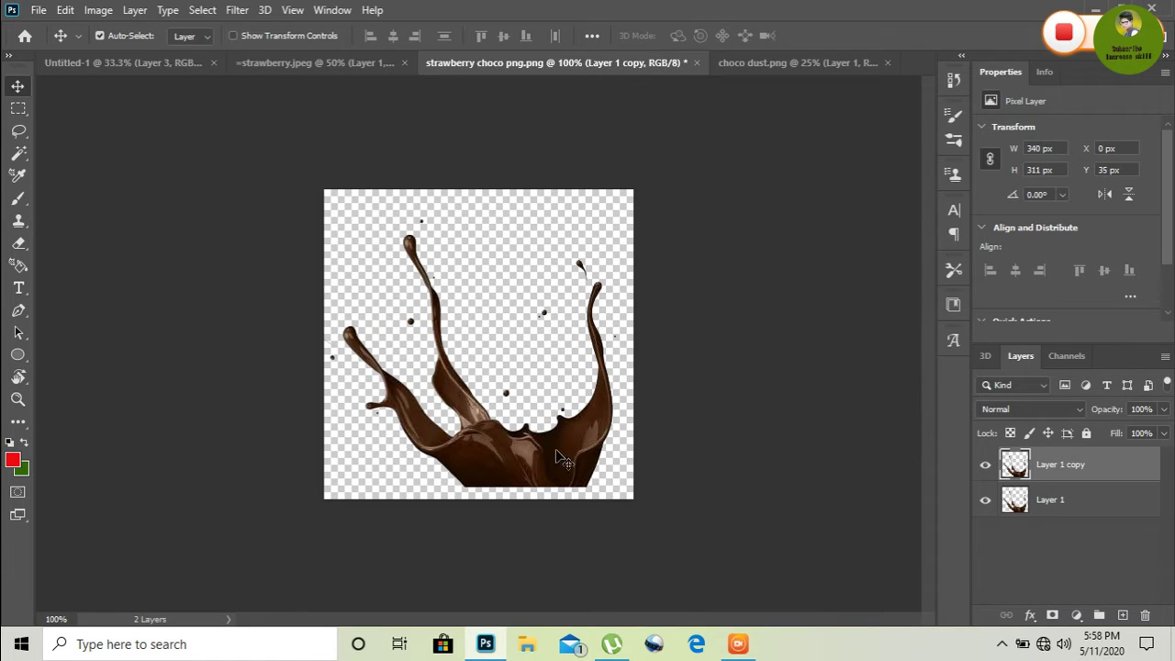
pyautogui.moveTo(526, 468)
pyautogui.mouseDown()
pyautogui.moveTo(496, 424)
pyautogui.moveTo(207, 152)
pyautogui.mouseUp()
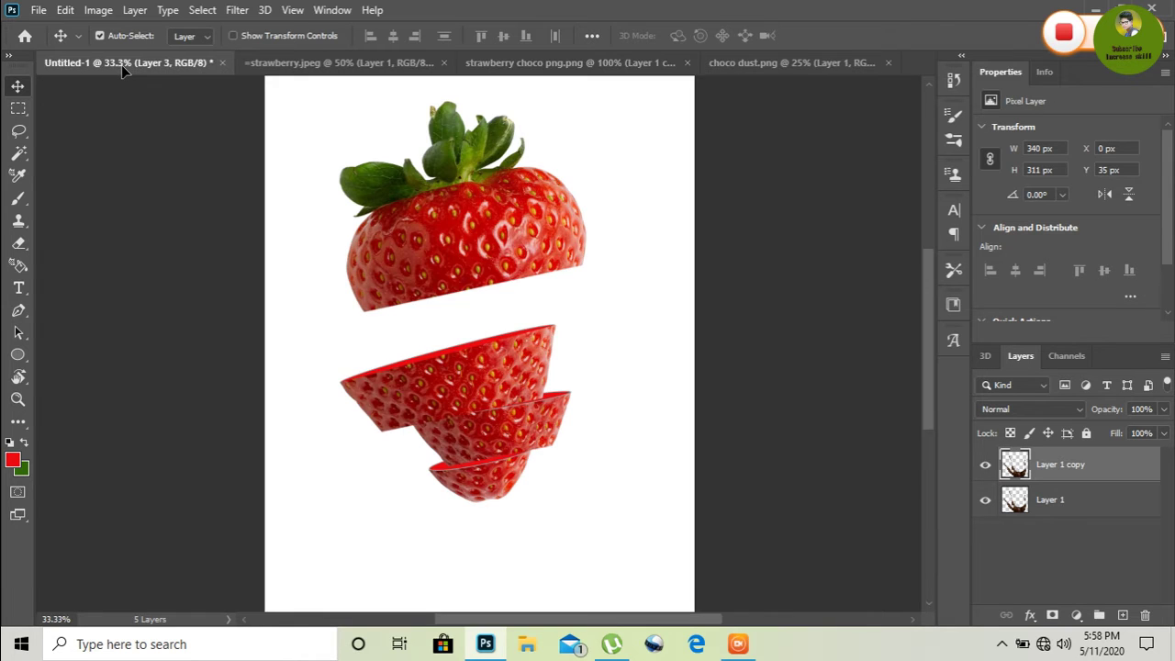
# Step: Drop the splash into Untitled-1, enlarge it about 250%, shift it left, and stack it above Layer 4
pyautogui.moveTo(122, 64); pyautogui.dragTo(461, 307)
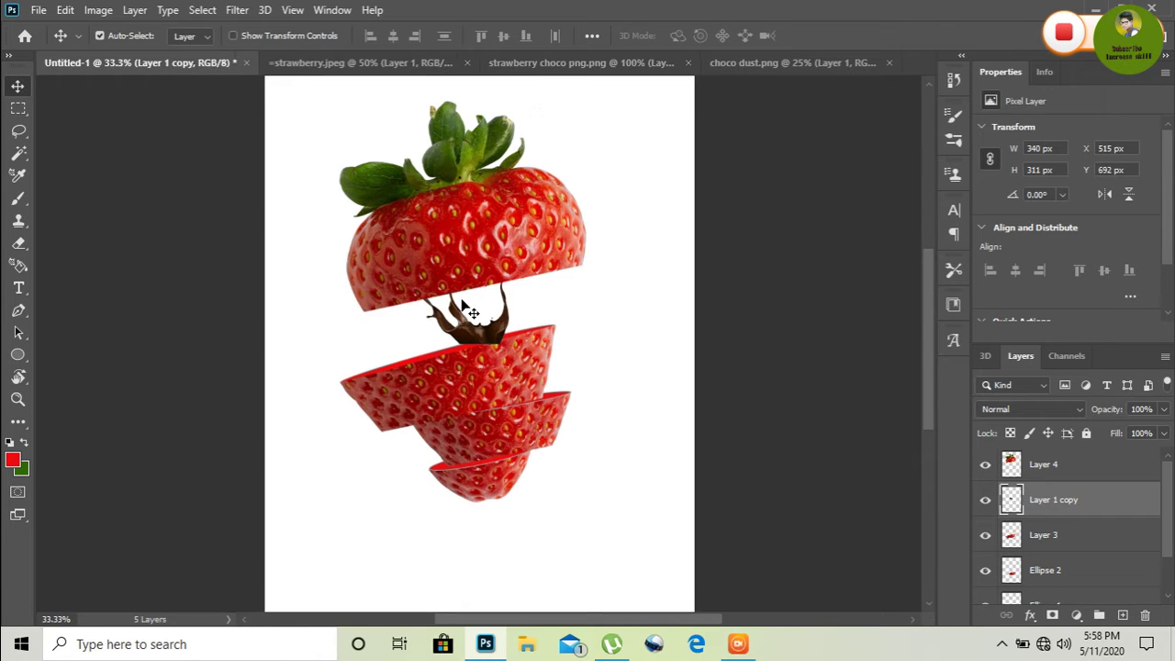
pyautogui.hotkey('ctrl', 't')
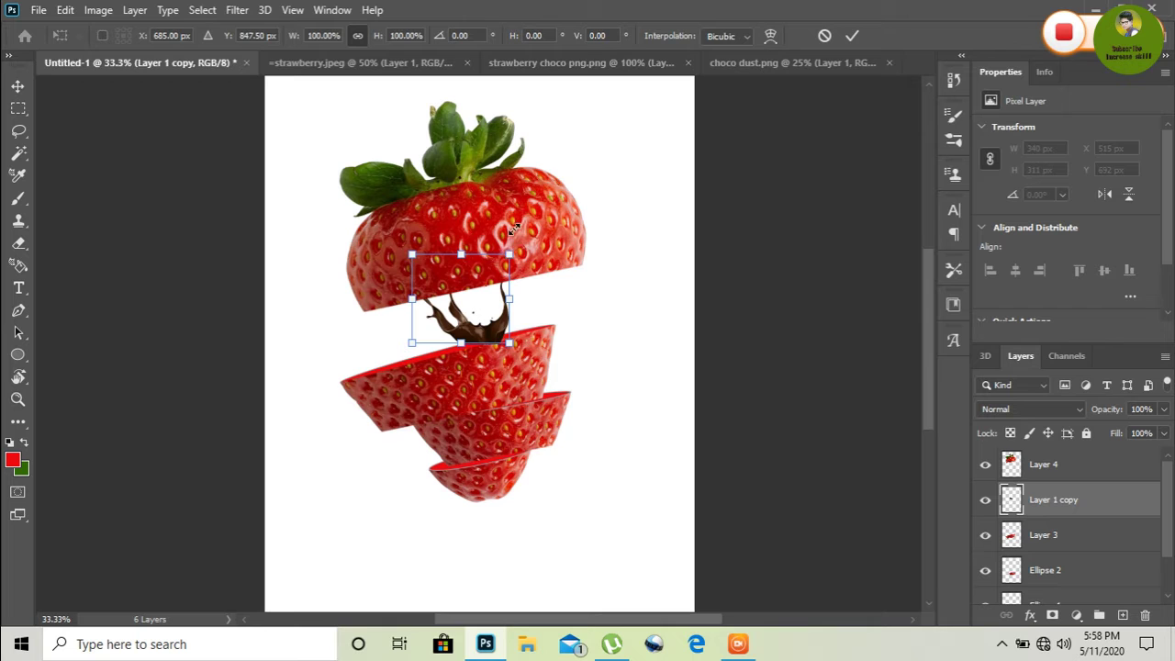
pyautogui.moveTo(509, 254); pyautogui.dragTo(654, 119)
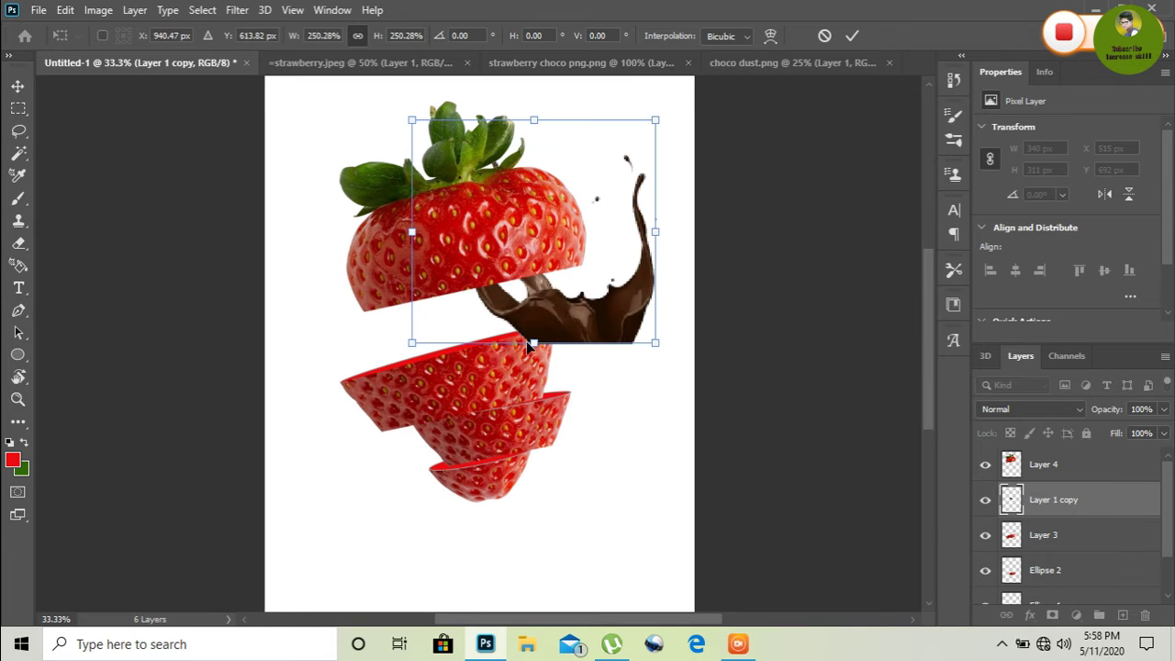
pyautogui.moveTo(541, 303); pyautogui.dragTo(433, 317)
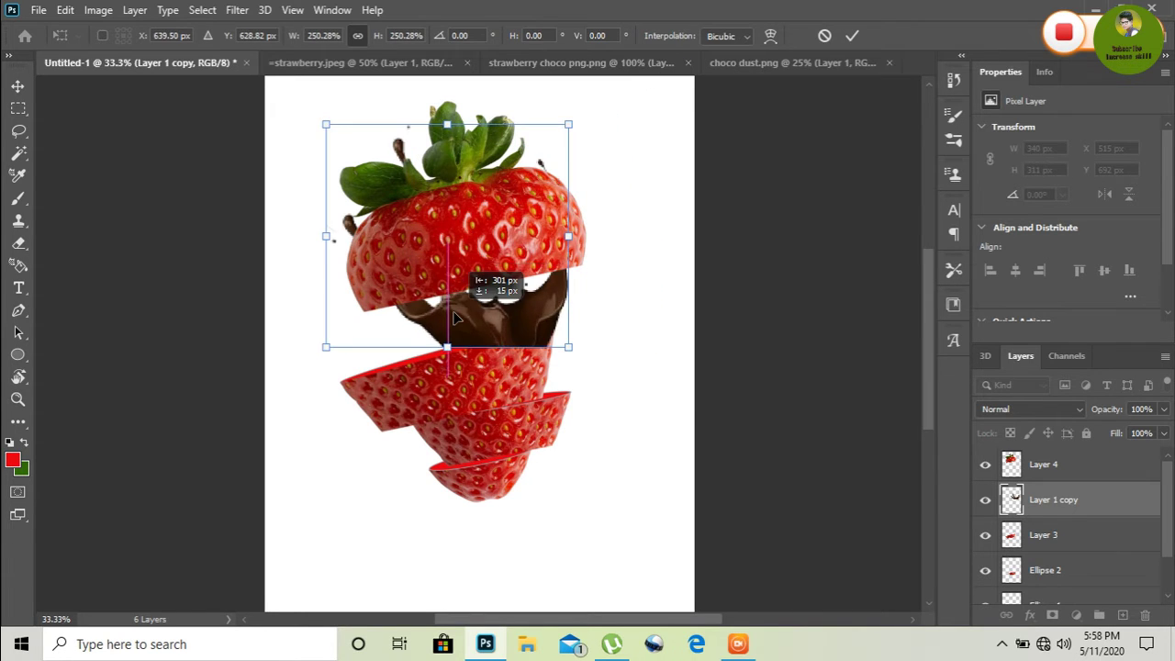
pyautogui.press('Return')
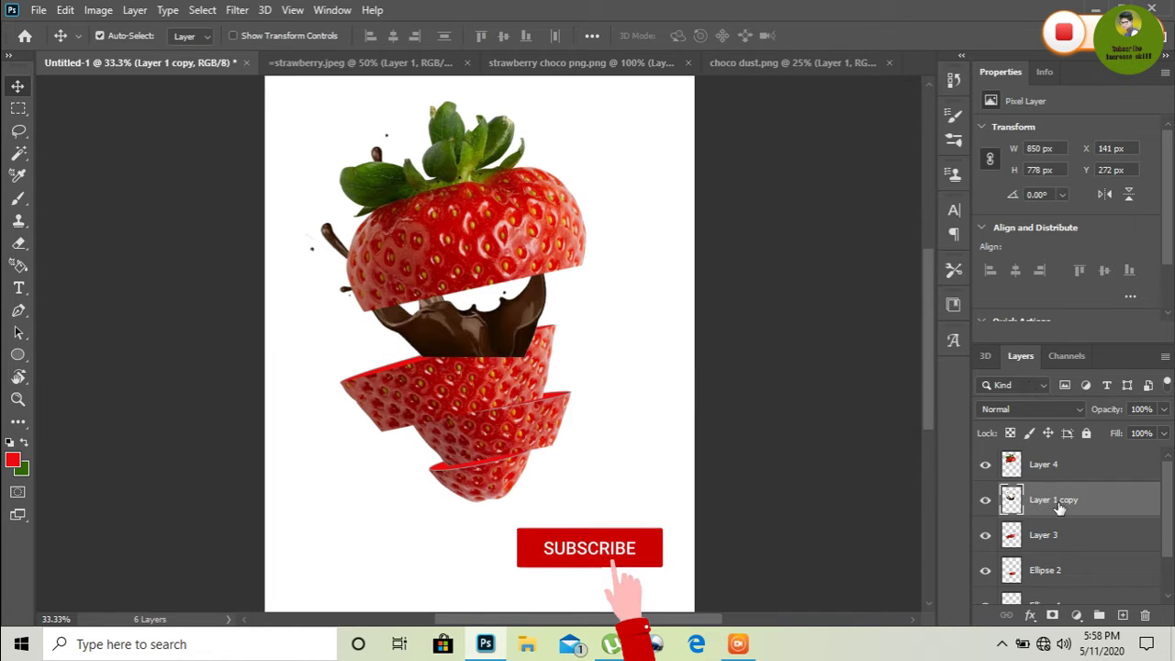
pyautogui.moveTo(1047, 500); pyautogui.dragTo(1046, 525)
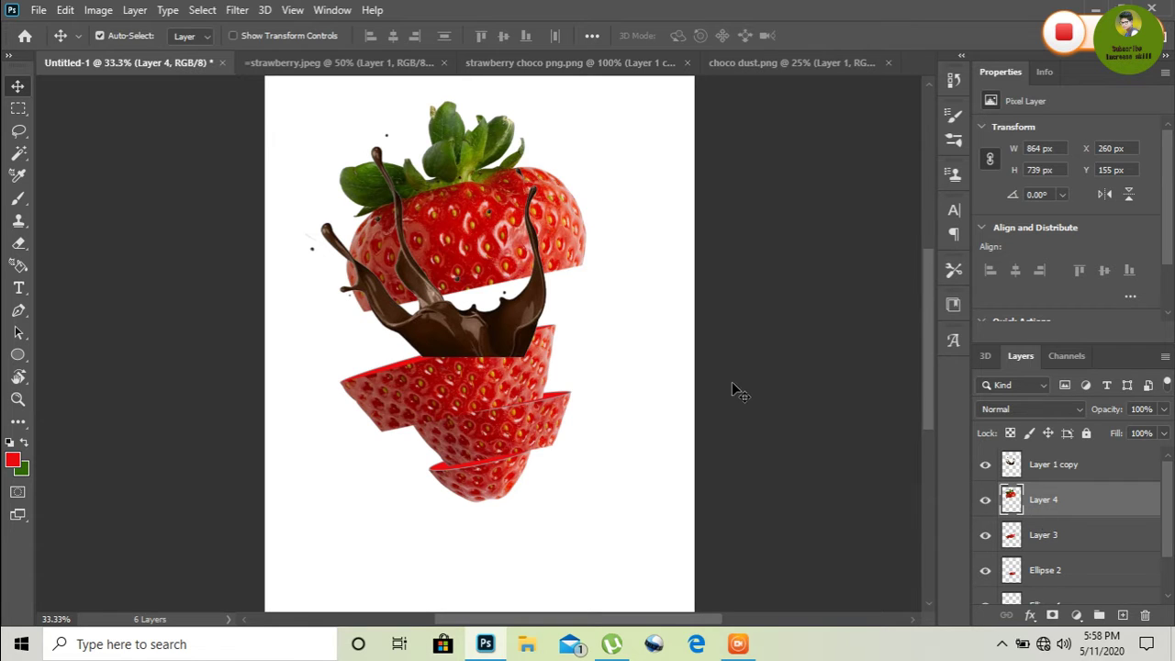
# Step: Try enlarging the top strawberry slice, then undo and cancel to keep its original size
pyautogui.hotkey('ctrl', 't')
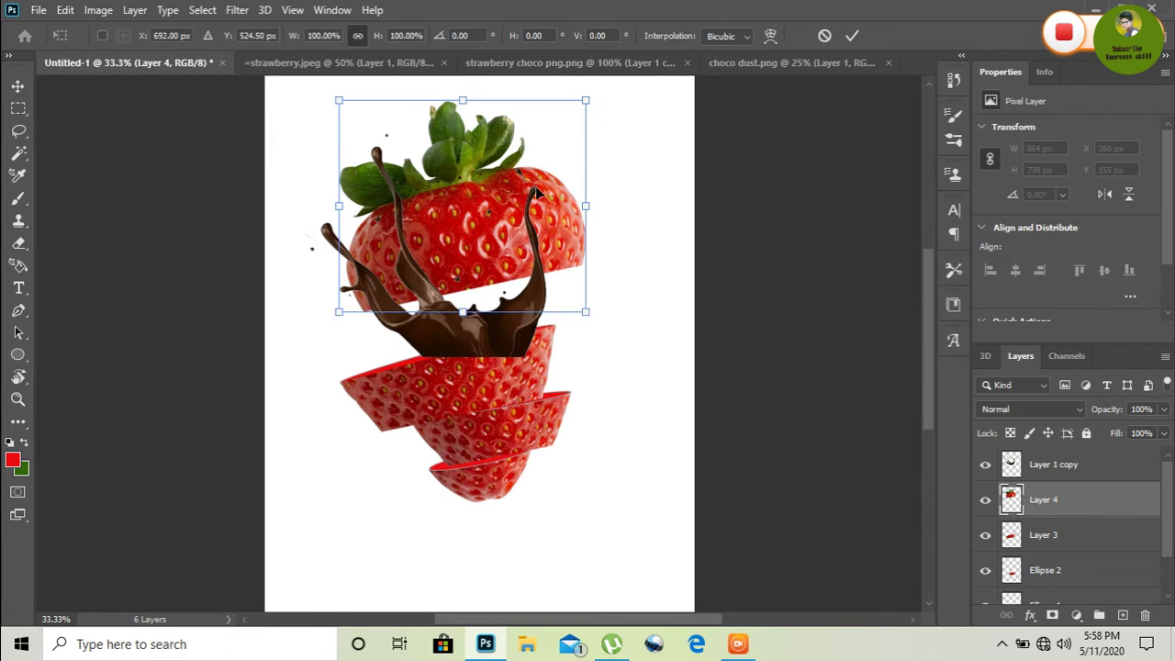
pyautogui.moveTo(584, 100); pyautogui.dragTo(612, 80)
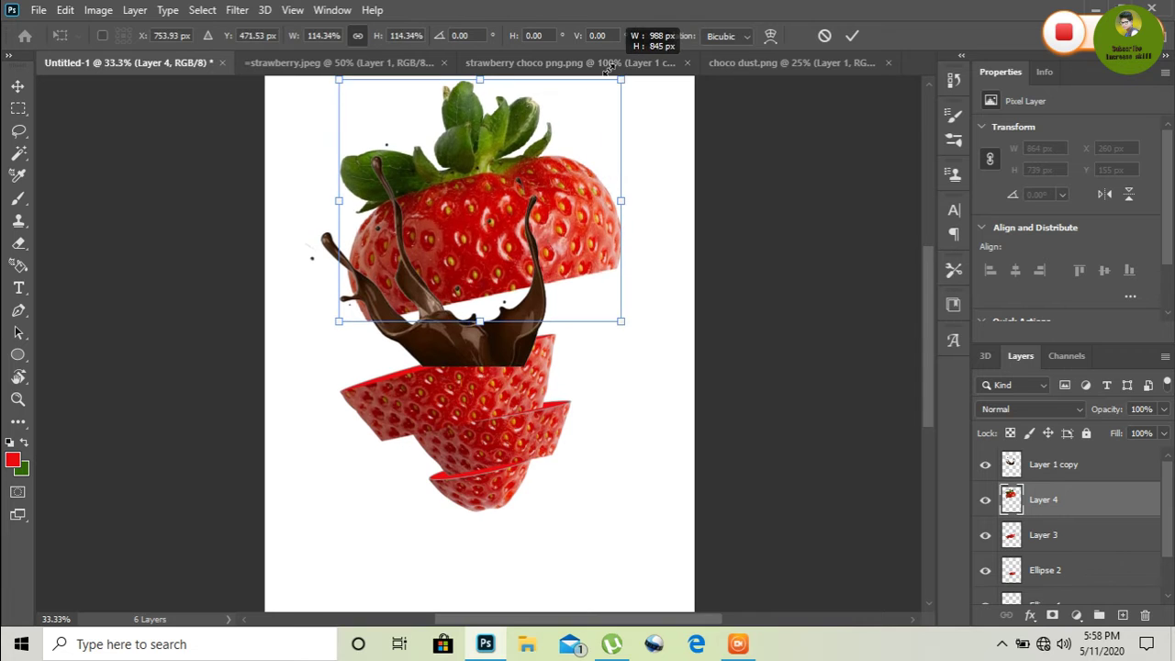
pyautogui.hotkey('ctrl', 'z')
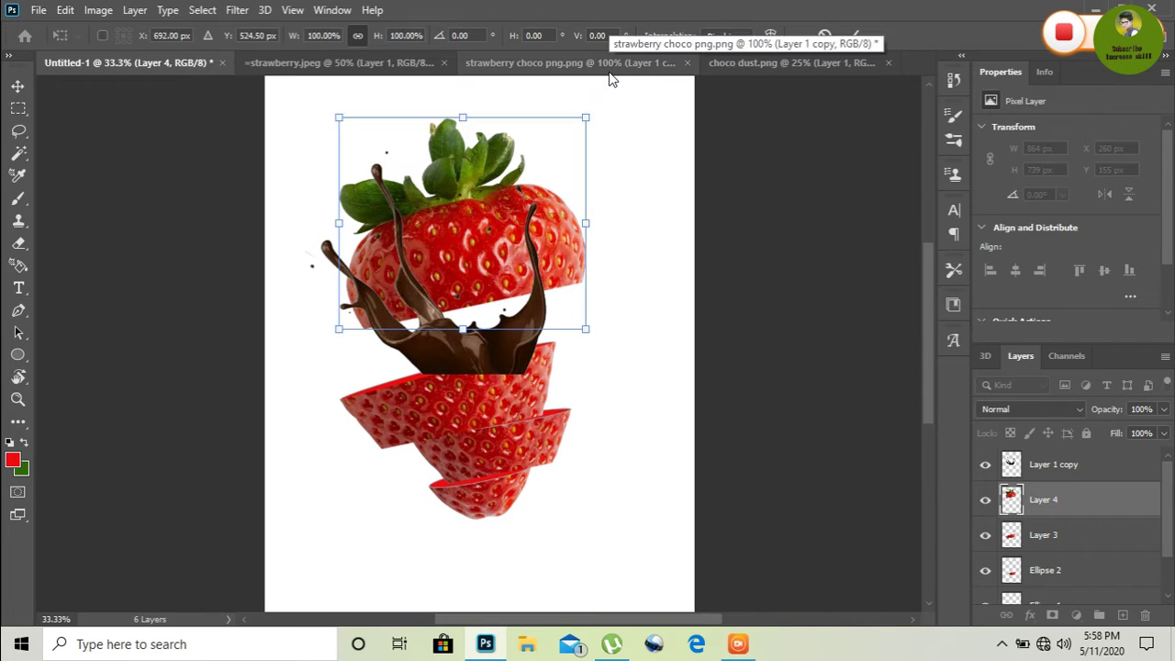
pyautogui.press('Escape')
pyautogui.click(1041, 469)
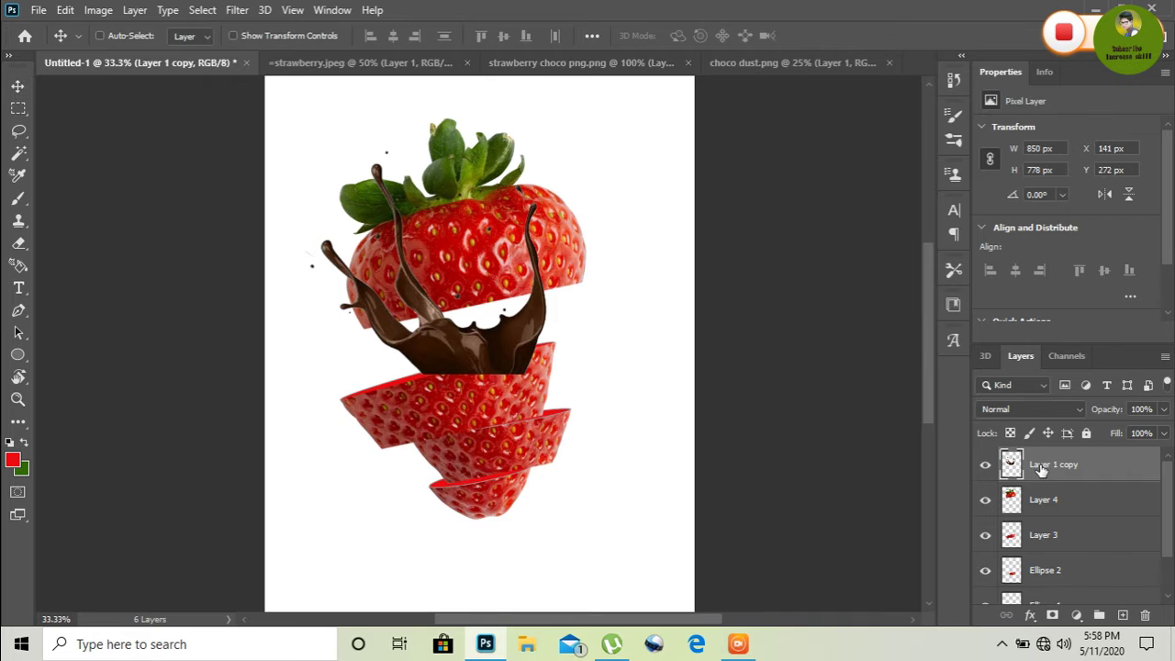
# Step: Enlarge the chocolate splash, shift it left, and flatten it from the top around the leafy top
pyautogui.hotkey('ctrl', 't')
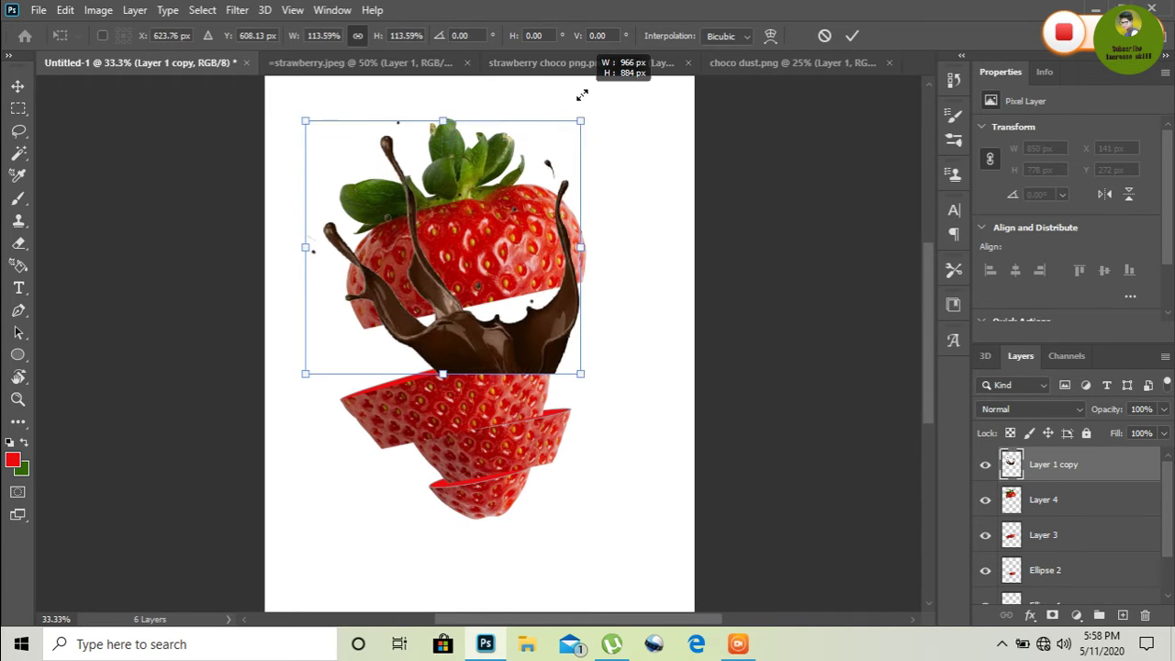
pyautogui.moveTo(547, 141); pyautogui.dragTo(595, 98)
pyautogui.moveTo(488, 360); pyautogui.dragTo(398, 356)
pyautogui.moveTo(534, 109); pyautogui.dragTo(564, 81)
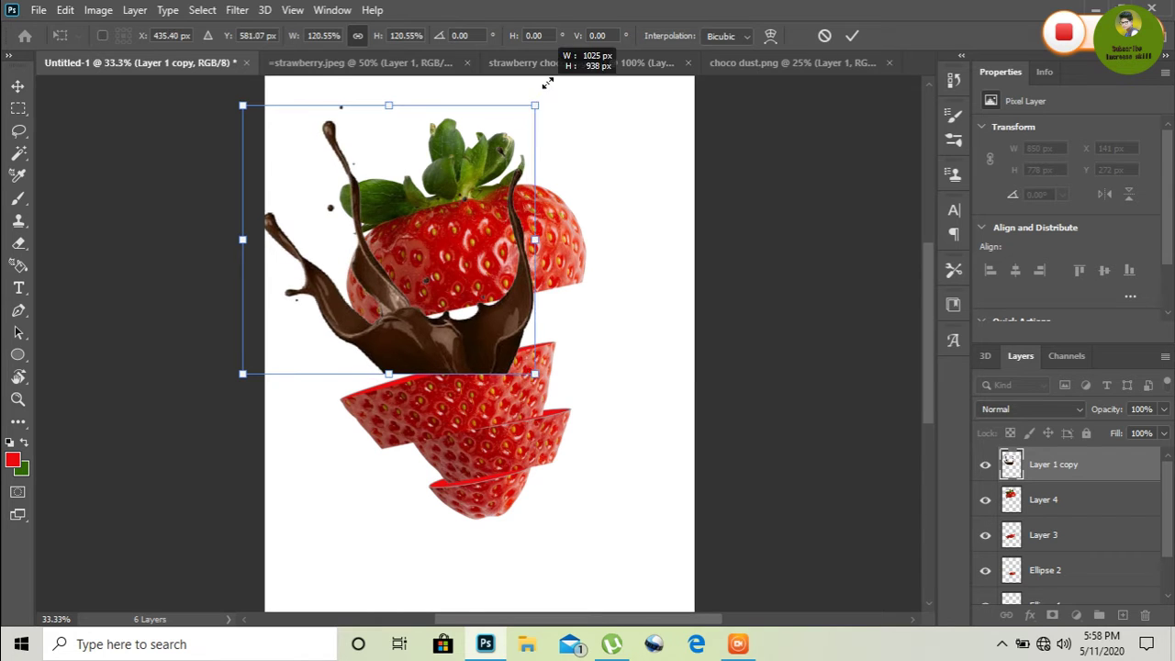
pyautogui.moveTo(504, 352)
pyautogui.mouseDown()
pyautogui.moveTo(493, 346)
pyautogui.moveTo(514, 349)
pyautogui.mouseUp()
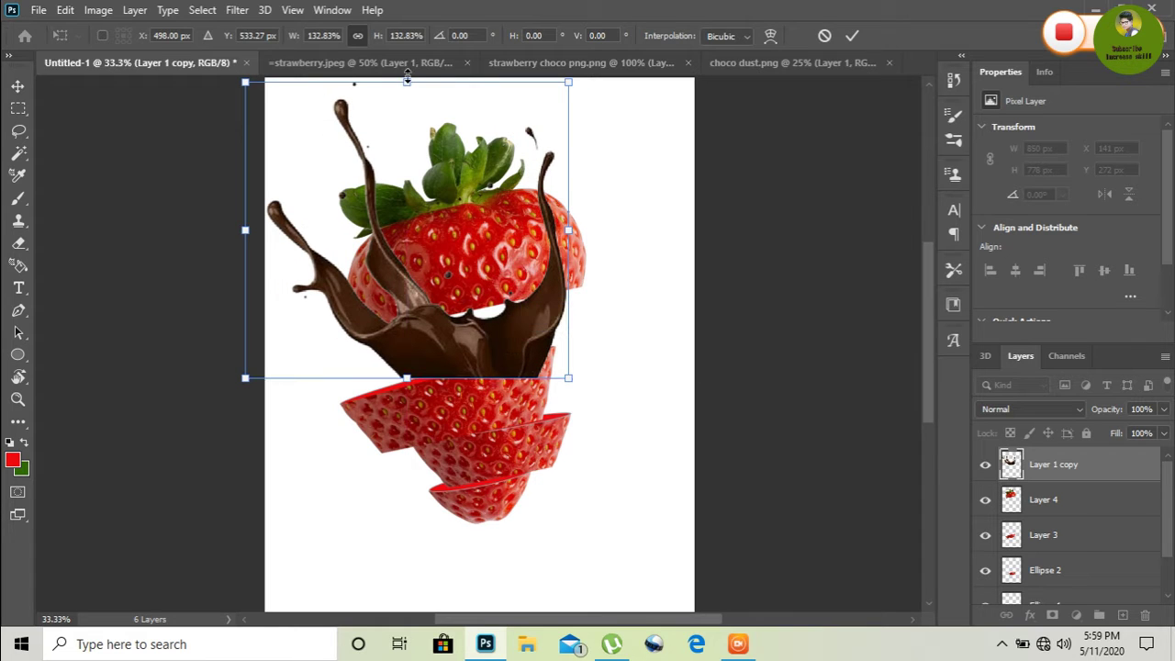
pyautogui.moveTo(407, 82)
pyautogui.mouseDown()
pyautogui.moveTo(412, 112)
pyautogui.moveTo(483, 140)
pyautogui.mouseUp()
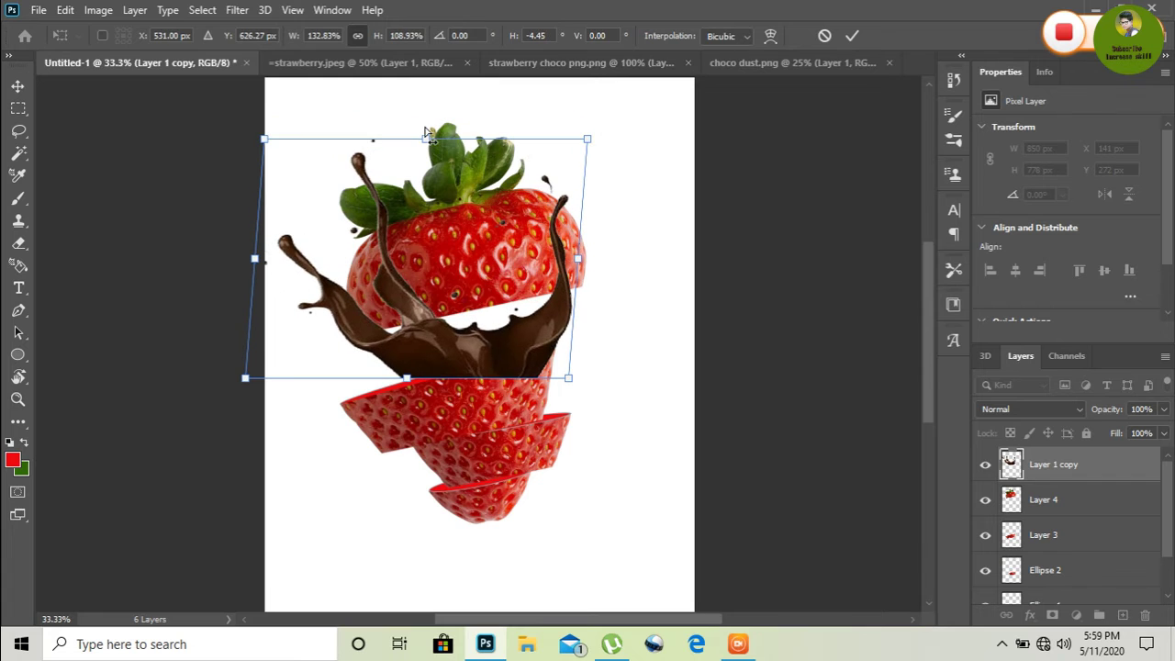
pyautogui.press('Return')
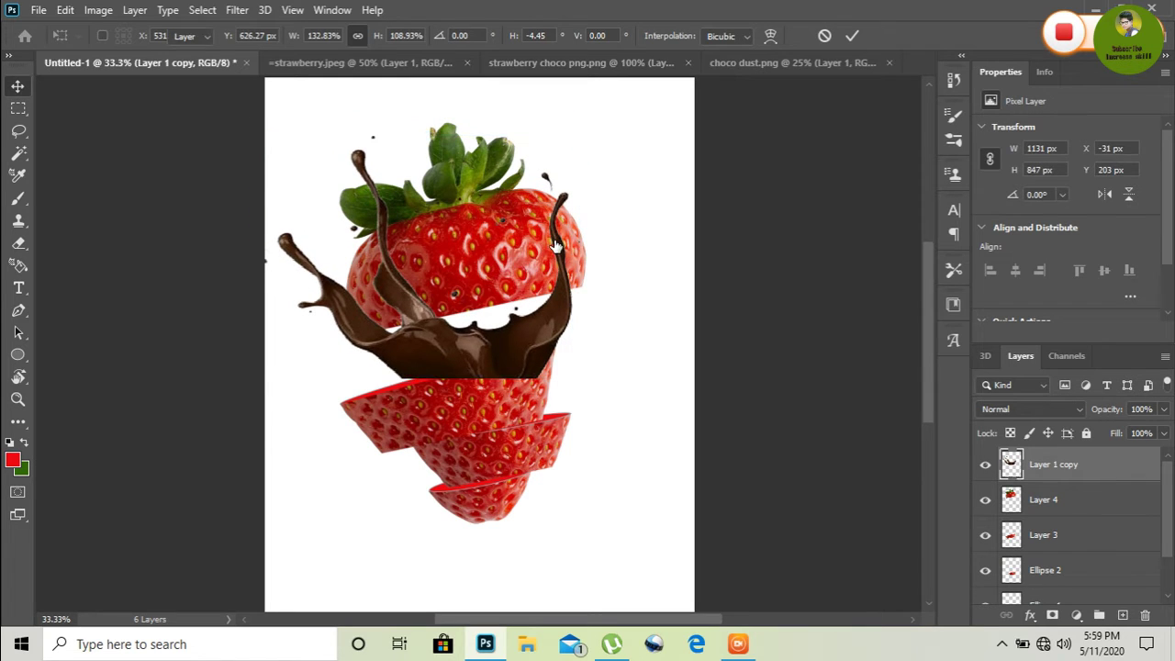
pyautogui.hotkey('ctrl', 't')
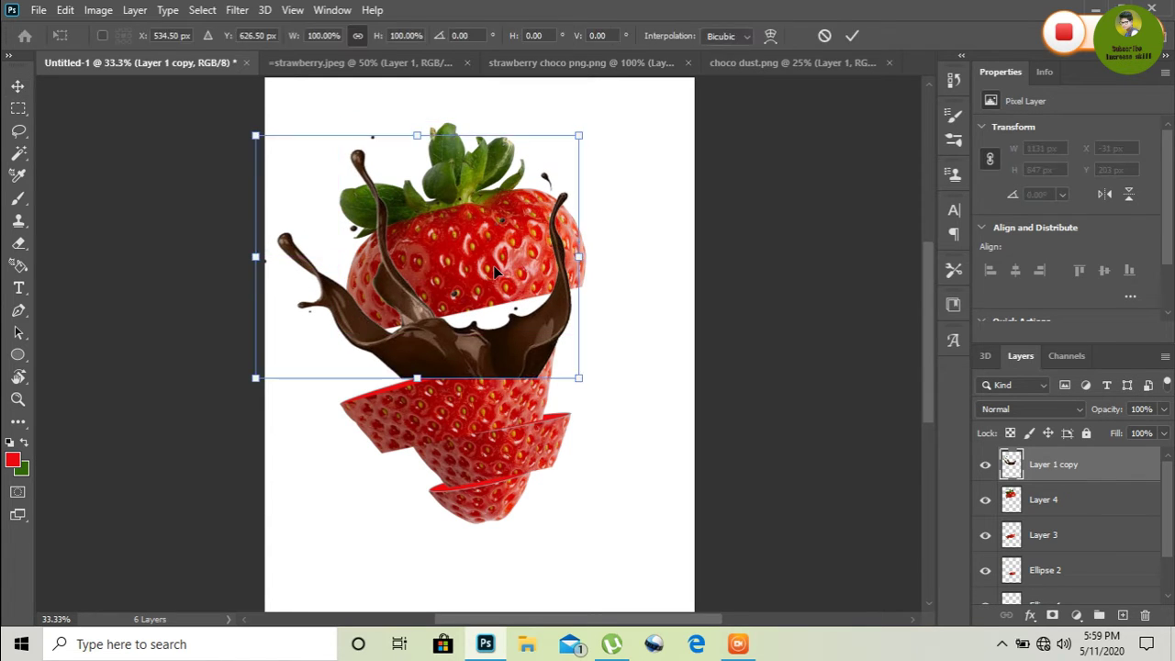
# Step: Shift the chocolate splash left and up and apply the change
pyautogui.rightClick(493, 267)
pyautogui.click(524, 385)
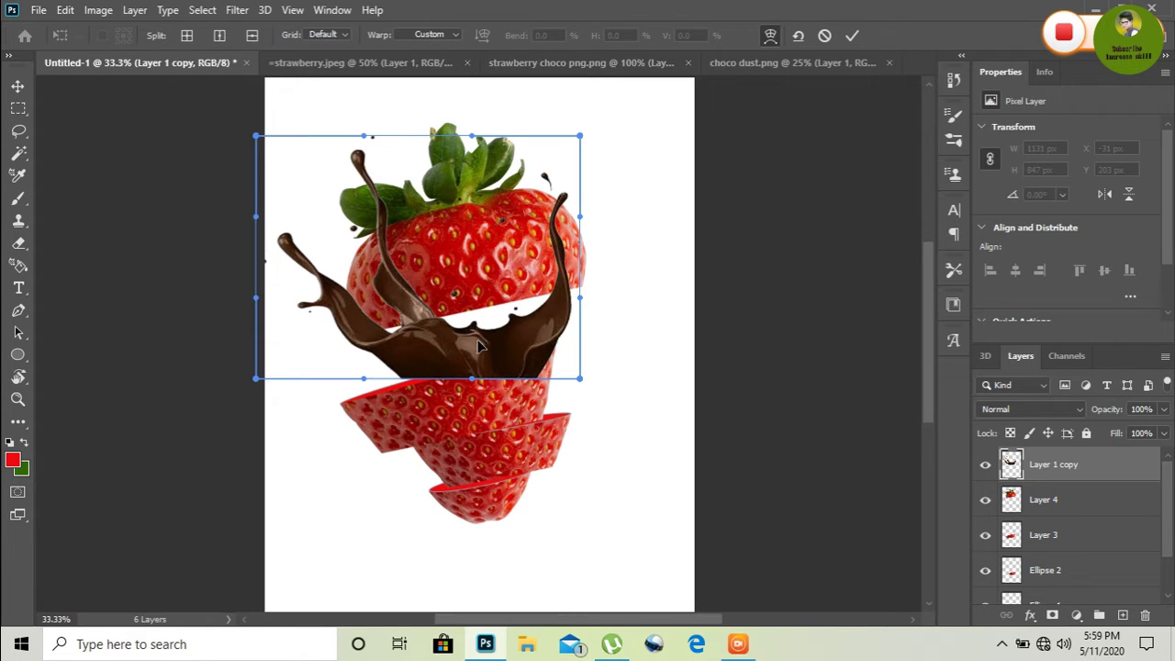
pyautogui.moveTo(486, 345); pyautogui.dragTo(442, 336)
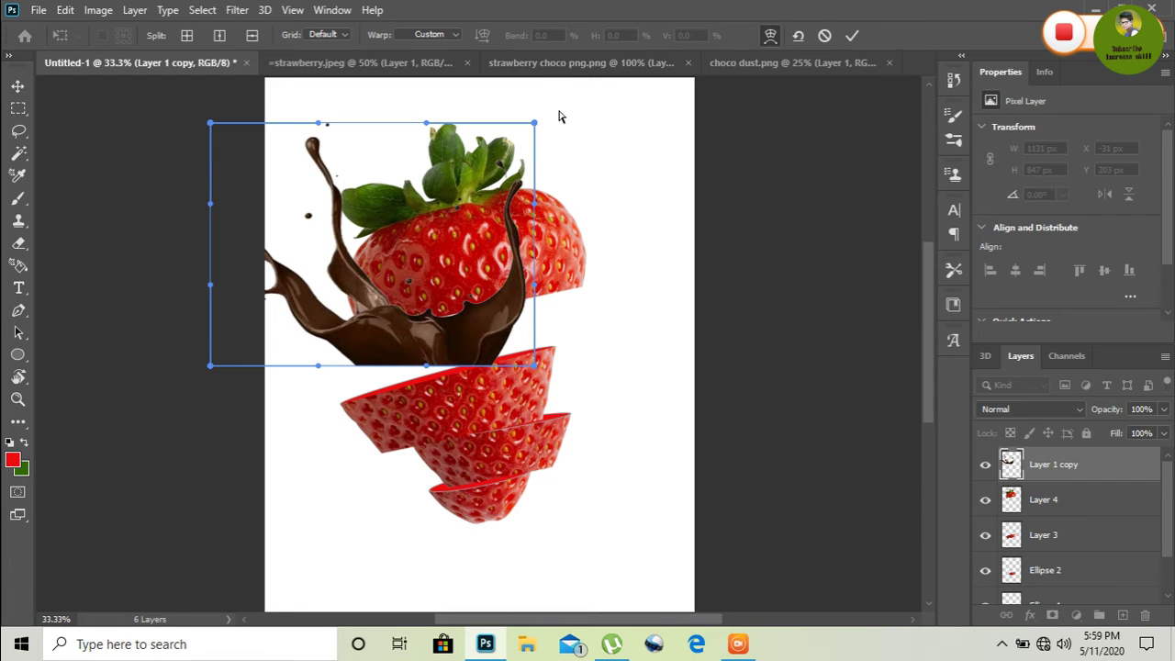
pyautogui.press('Return')
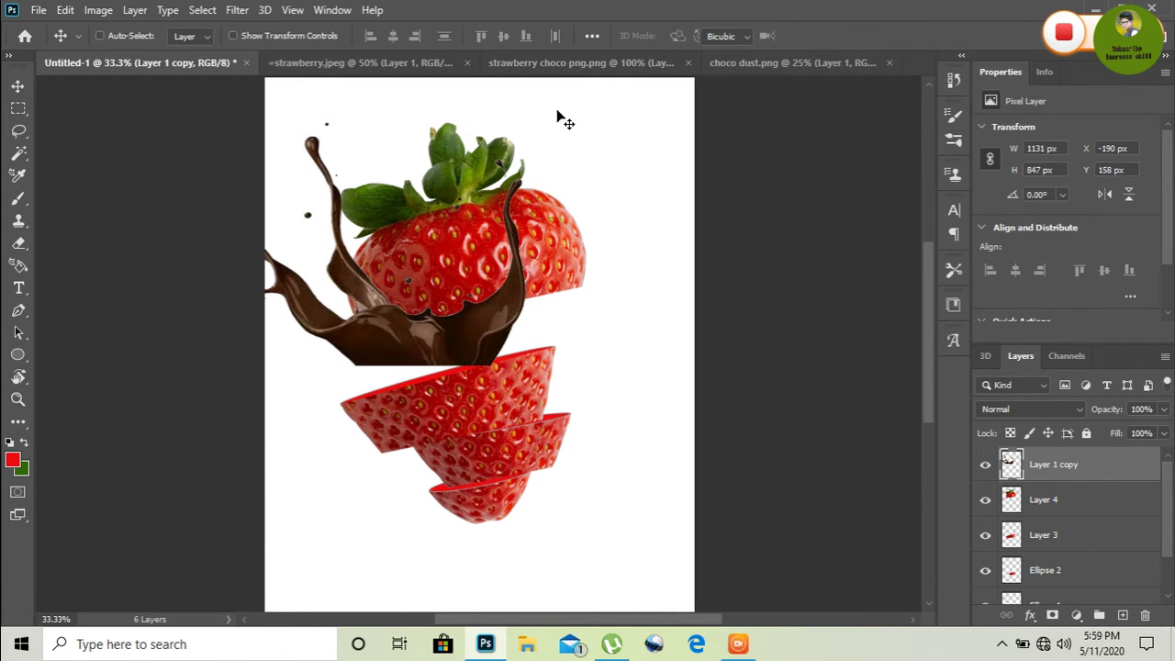
# Step: Rotate the splash about -12.8°, move it down-right, and skew its top-left corner
pyautogui.hotkey('ctrl', 't')
pyautogui.moveTo(554, 110); pyautogui.dragTo(515, 76)
pyautogui.moveTo(468, 315); pyautogui.dragTo(477, 333)
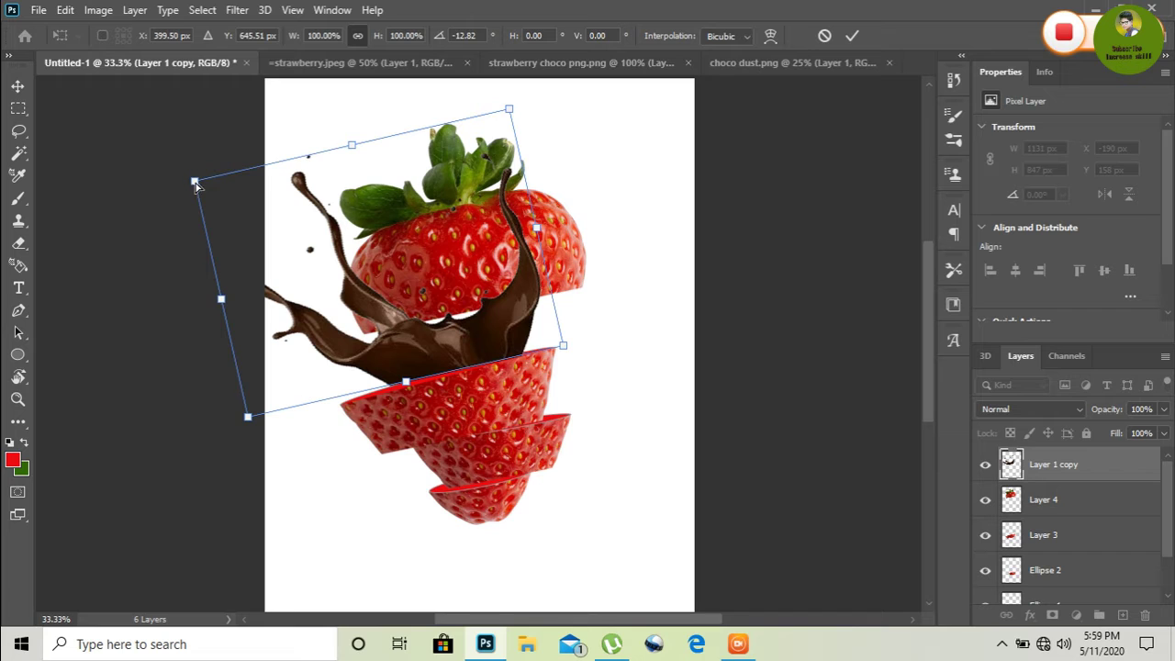
pyautogui.moveTo(195, 181); pyautogui.dragTo(244, 162)
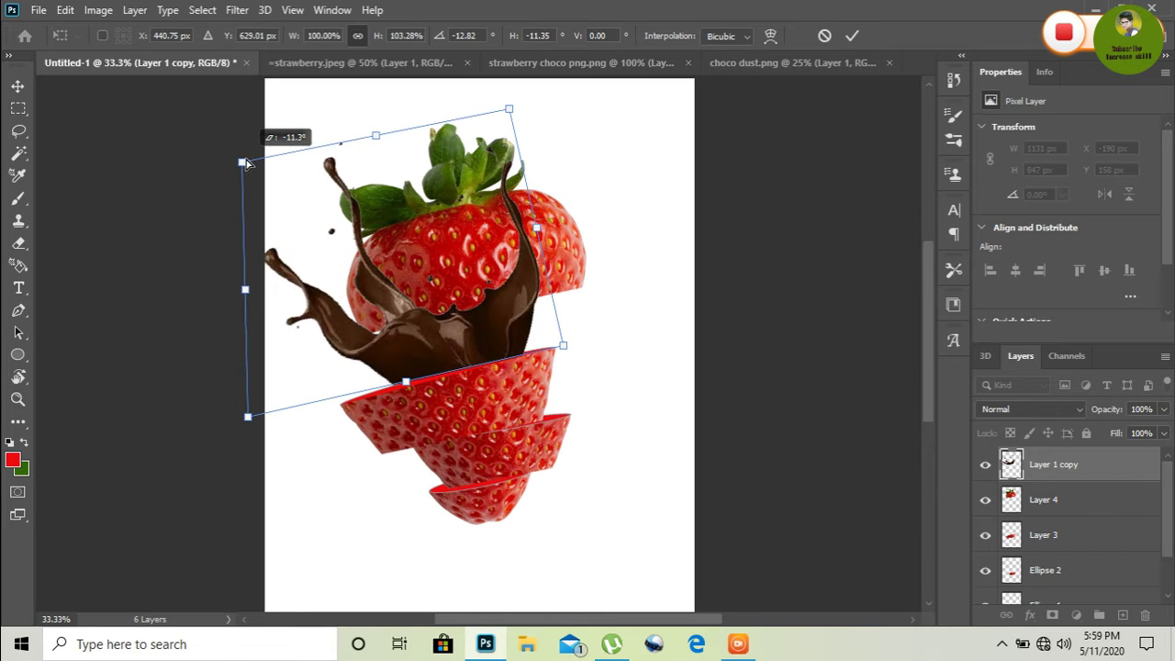
pyautogui.moveTo(246, 162); pyautogui.dragTo(246, 159)
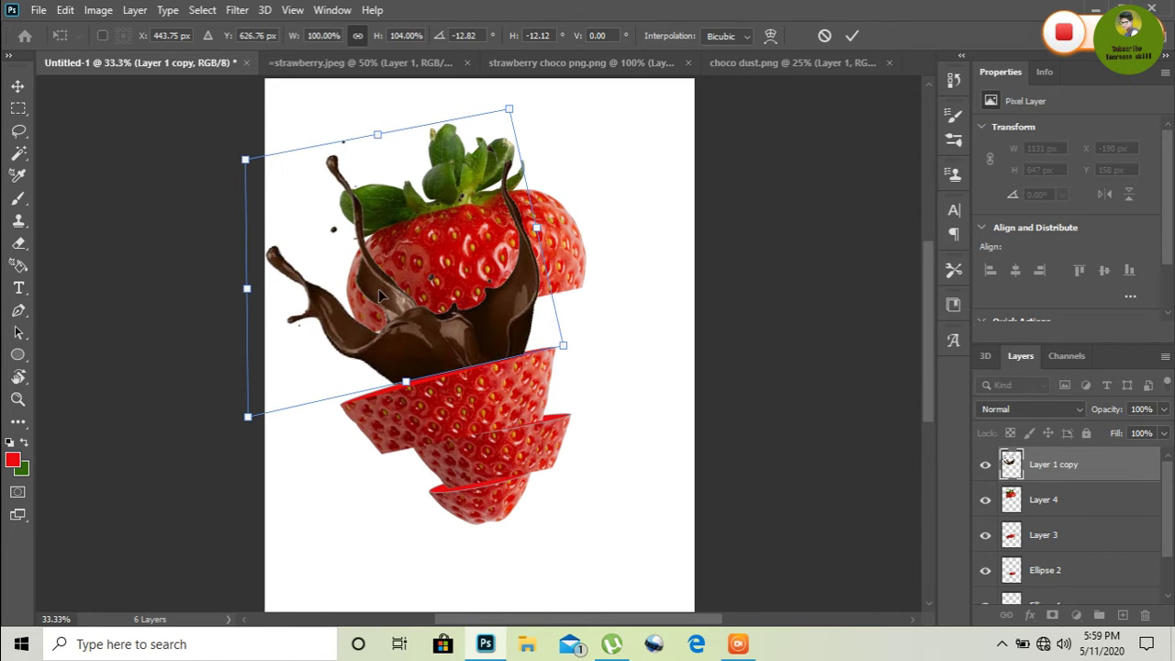
pyautogui.rightClick(404, 304)
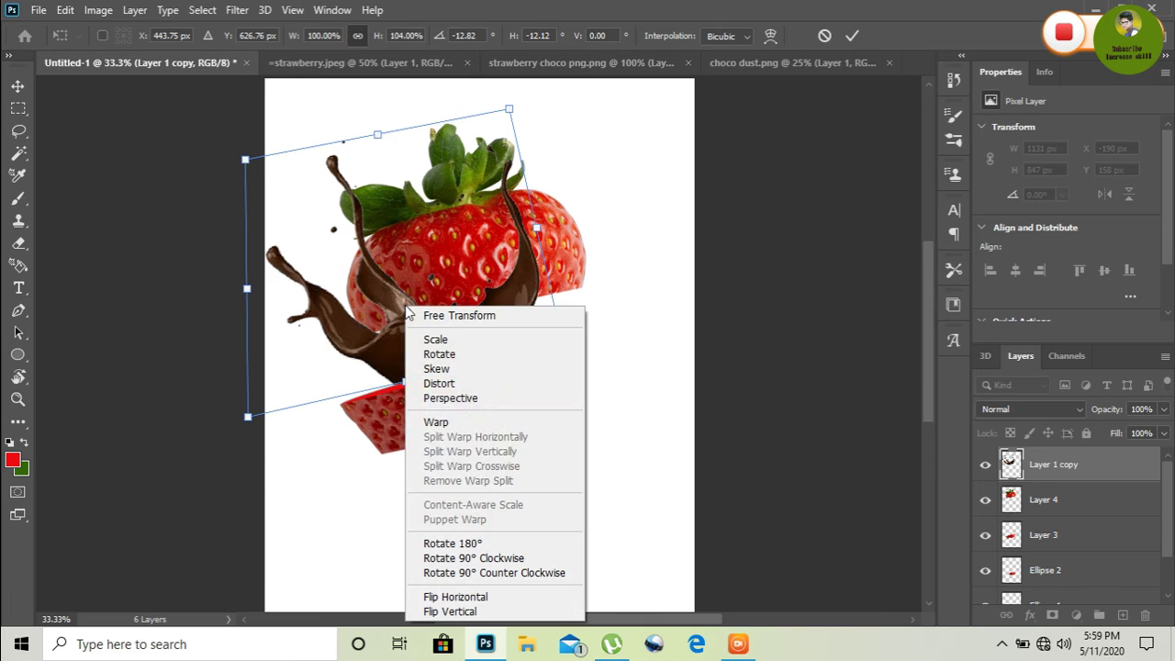
# Step: Warp the splash's lower-right corner outward and curve its bottom edge down-left
pyautogui.click(447, 423)
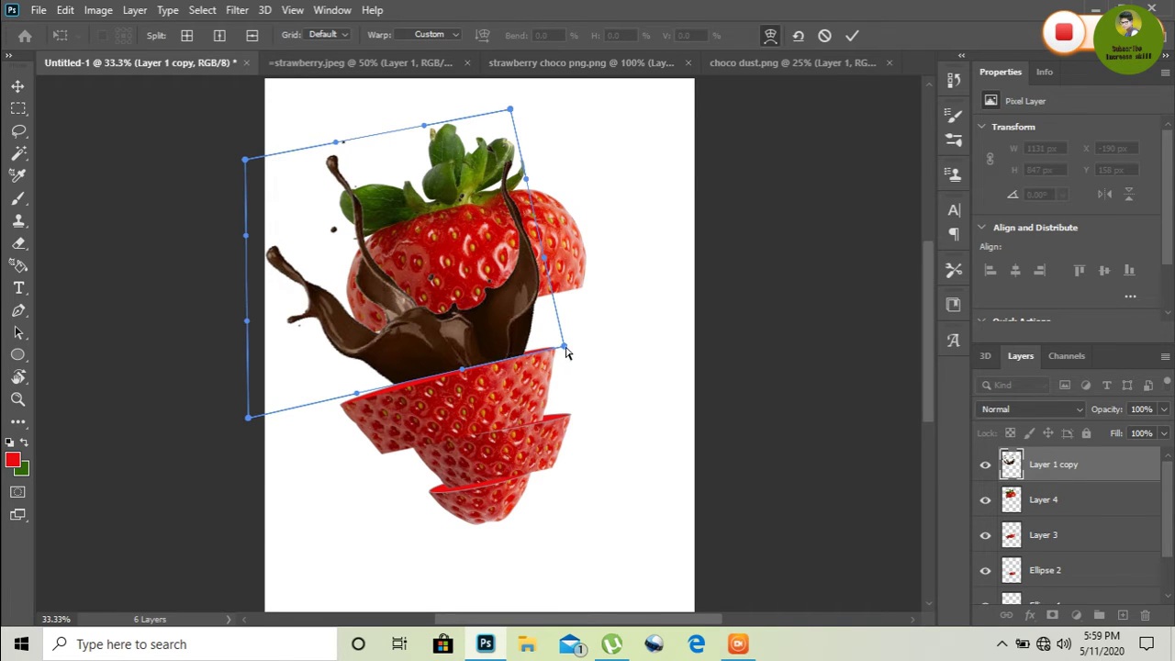
pyautogui.moveTo(564, 347); pyautogui.dragTo(608, 341)
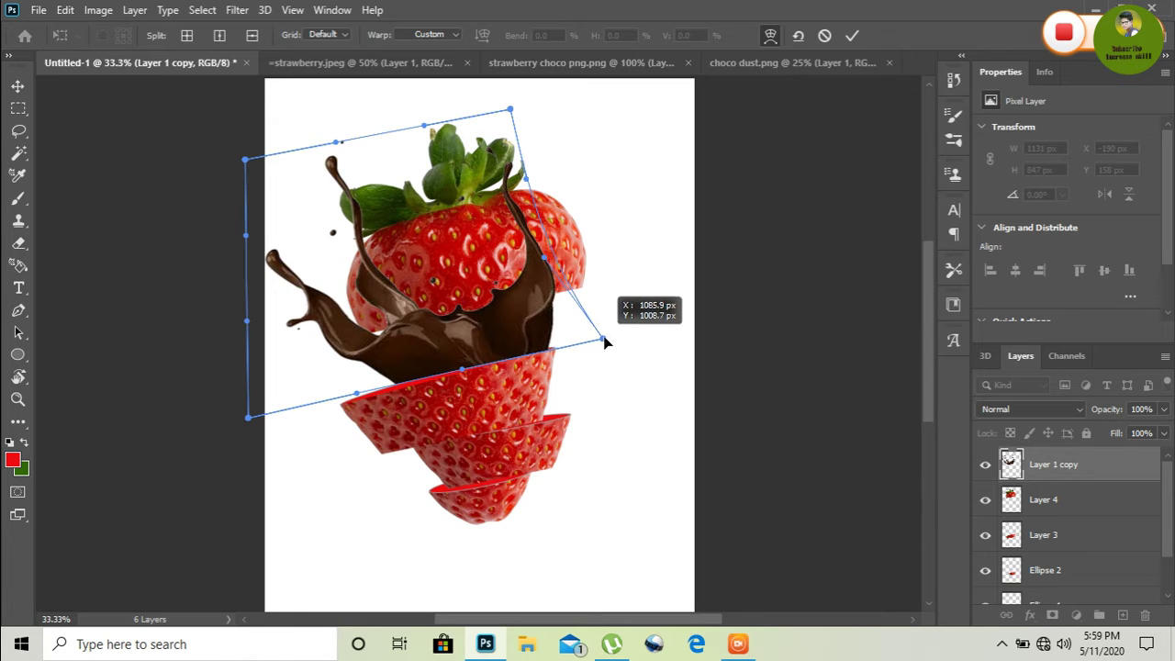
pyautogui.moveTo(609, 342); pyautogui.dragTo(611, 336)
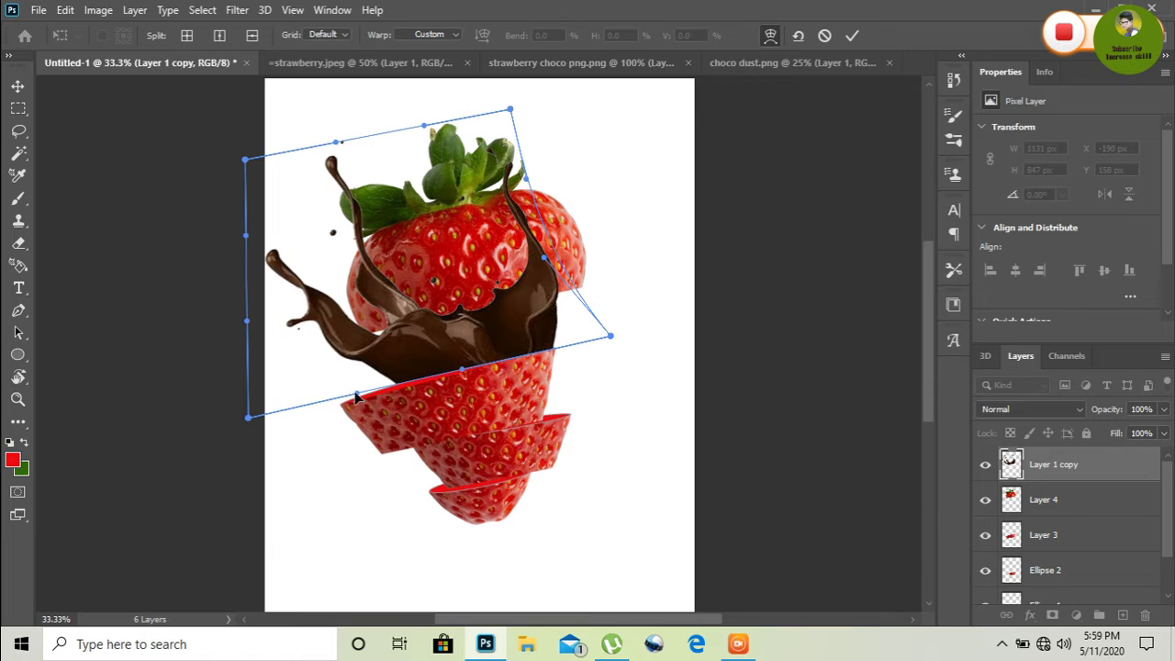
pyautogui.moveTo(356, 395); pyautogui.dragTo(306, 416)
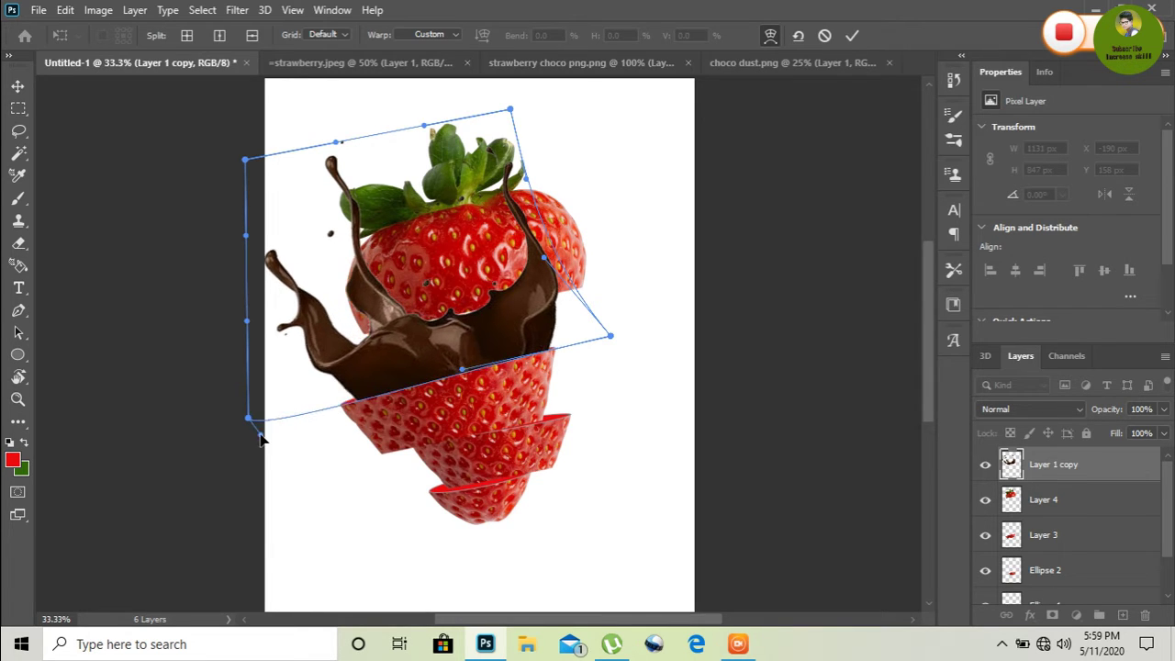
pyautogui.moveTo(306, 416); pyautogui.dragTo(220, 447)
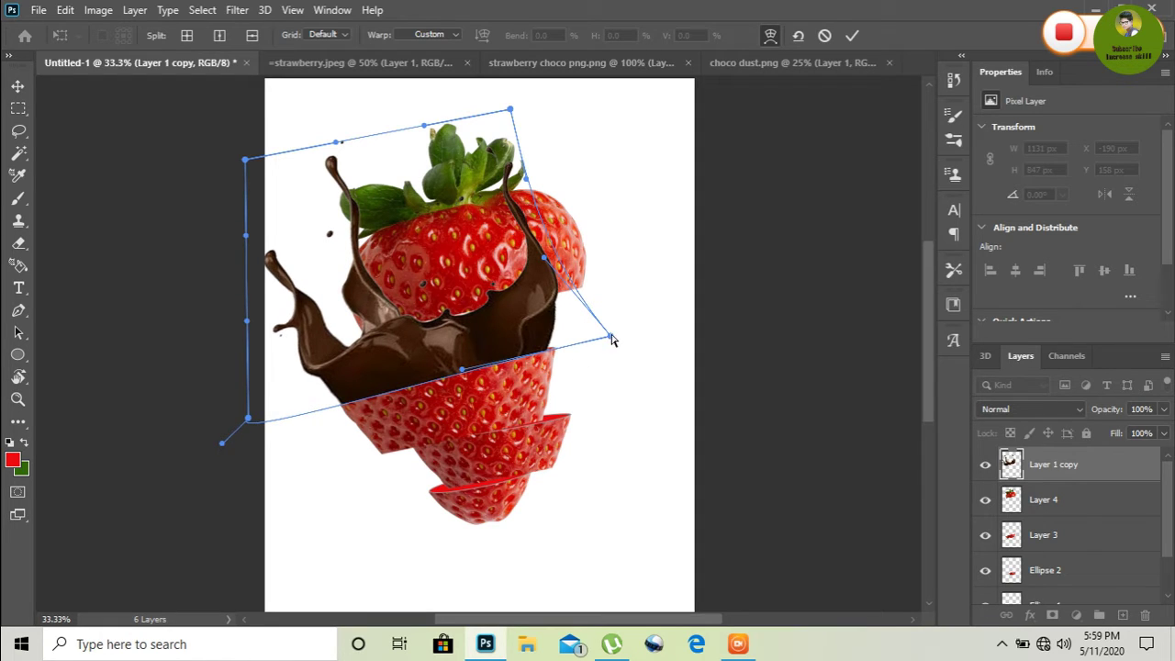
pyautogui.moveTo(612, 338); pyautogui.dragTo(621, 331)
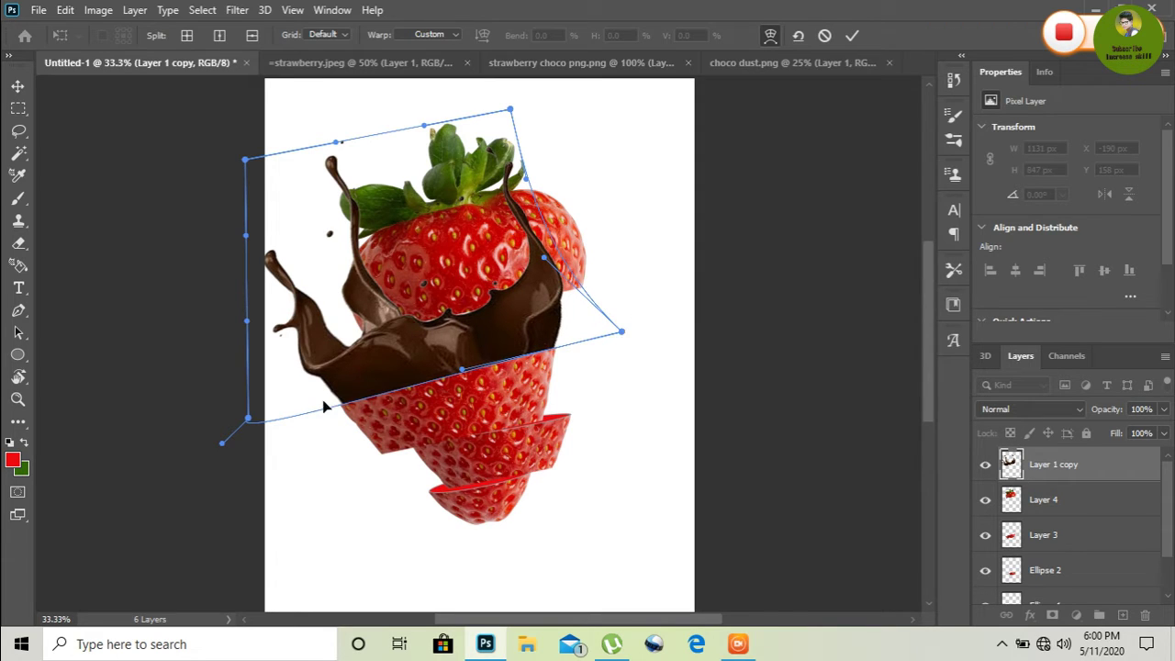
pyautogui.moveTo(248, 418); pyautogui.dragTo(240, 422)
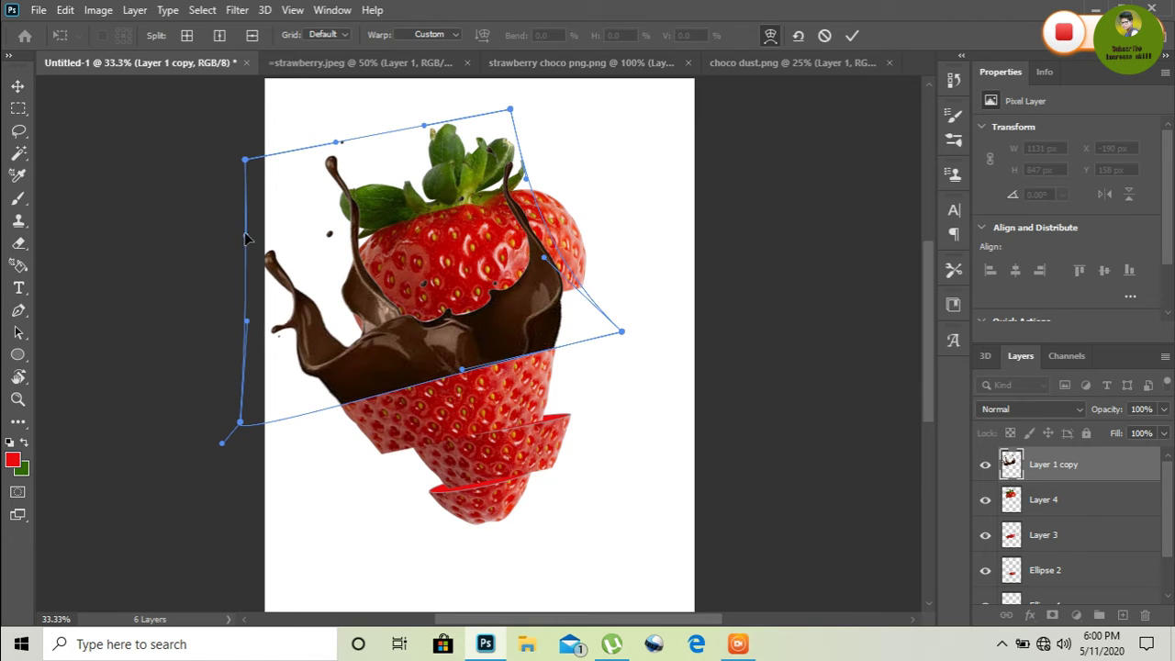
# Step: Refine the warp along the splash's left side, right bulge and top edge, then commit it
pyautogui.moveTo(245, 239); pyautogui.dragTo(267, 223)
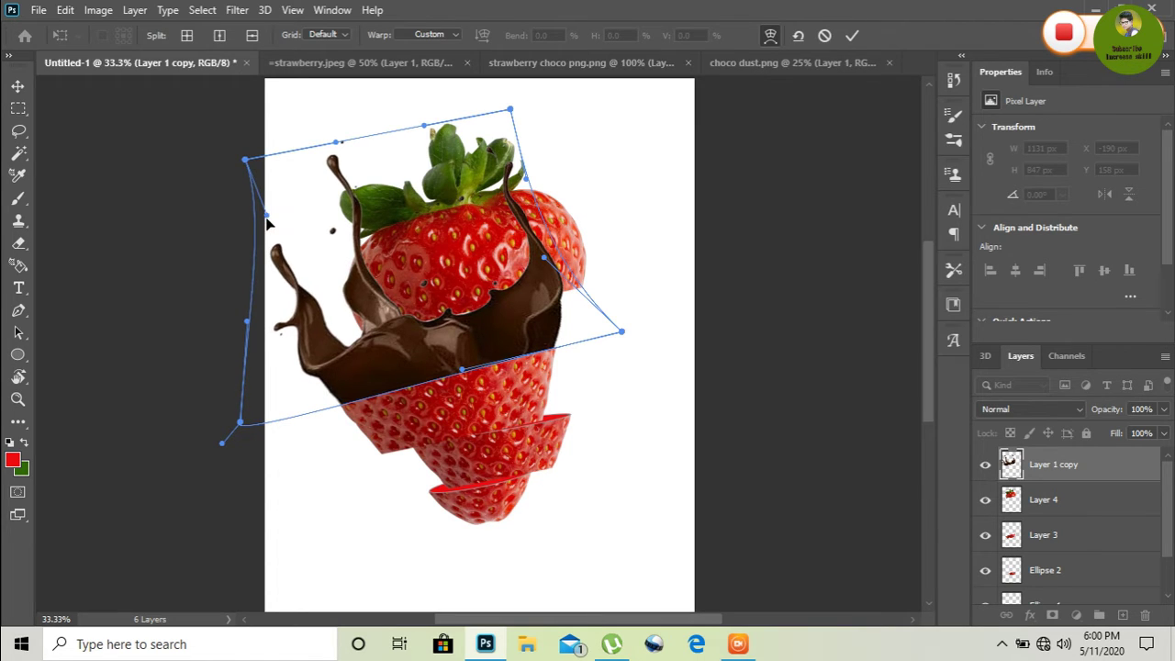
pyautogui.moveTo(336, 138); pyautogui.dragTo(338, 133)
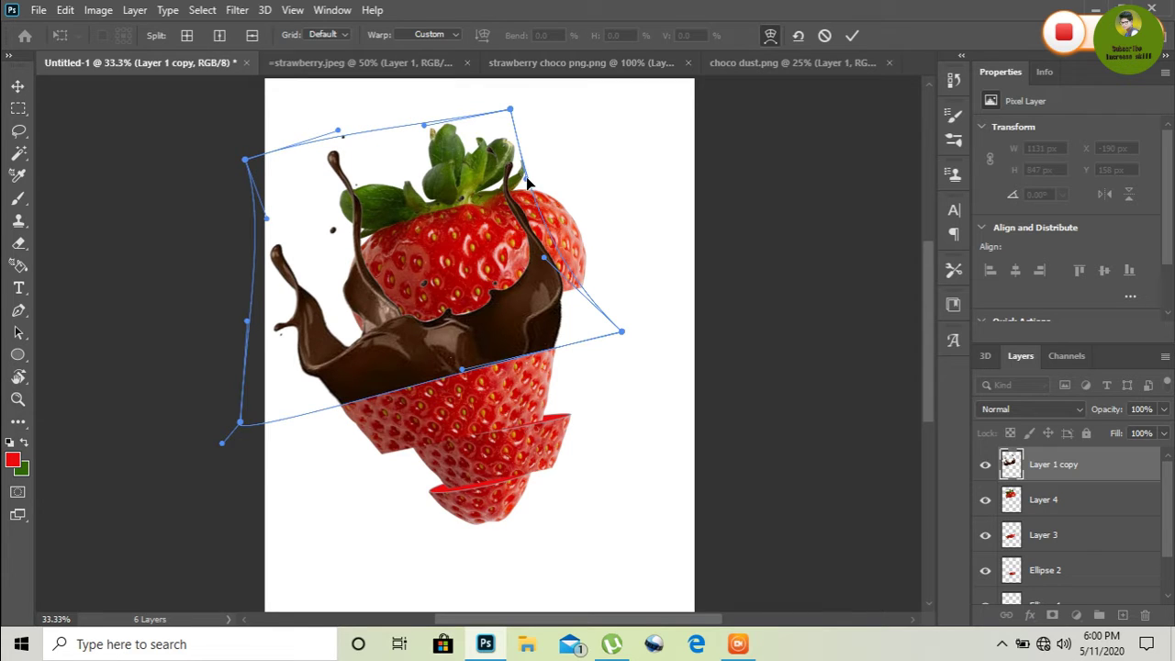
pyautogui.moveTo(526, 176); pyautogui.dragTo(640, 188)
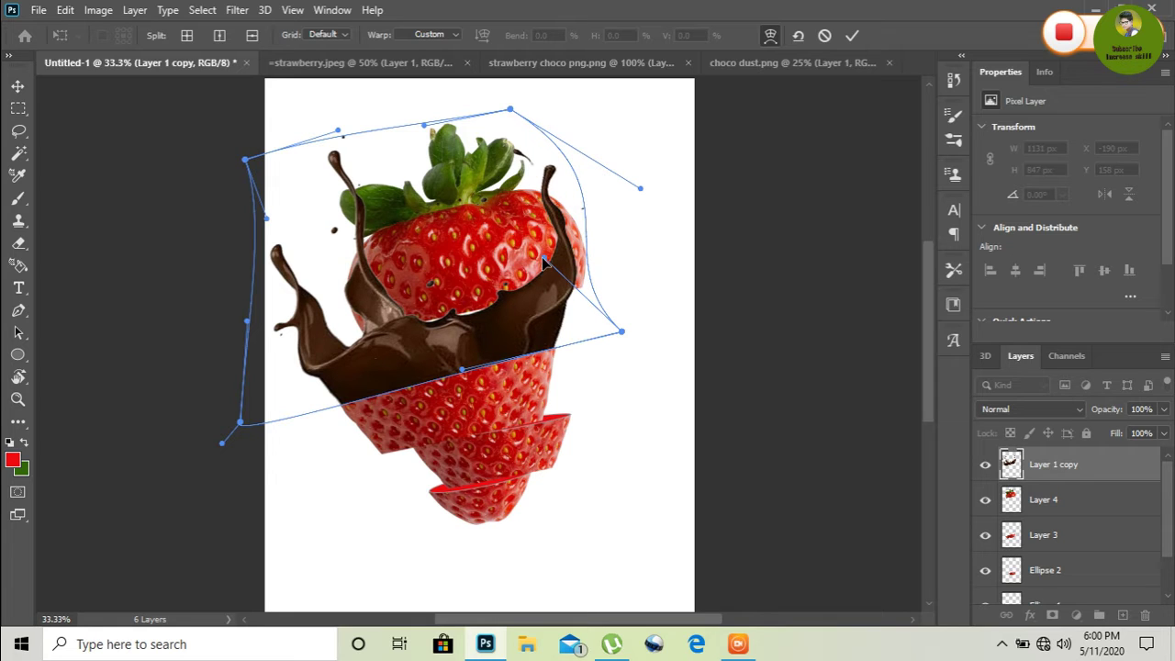
pyautogui.moveTo(544, 260); pyautogui.dragTo(621, 255)
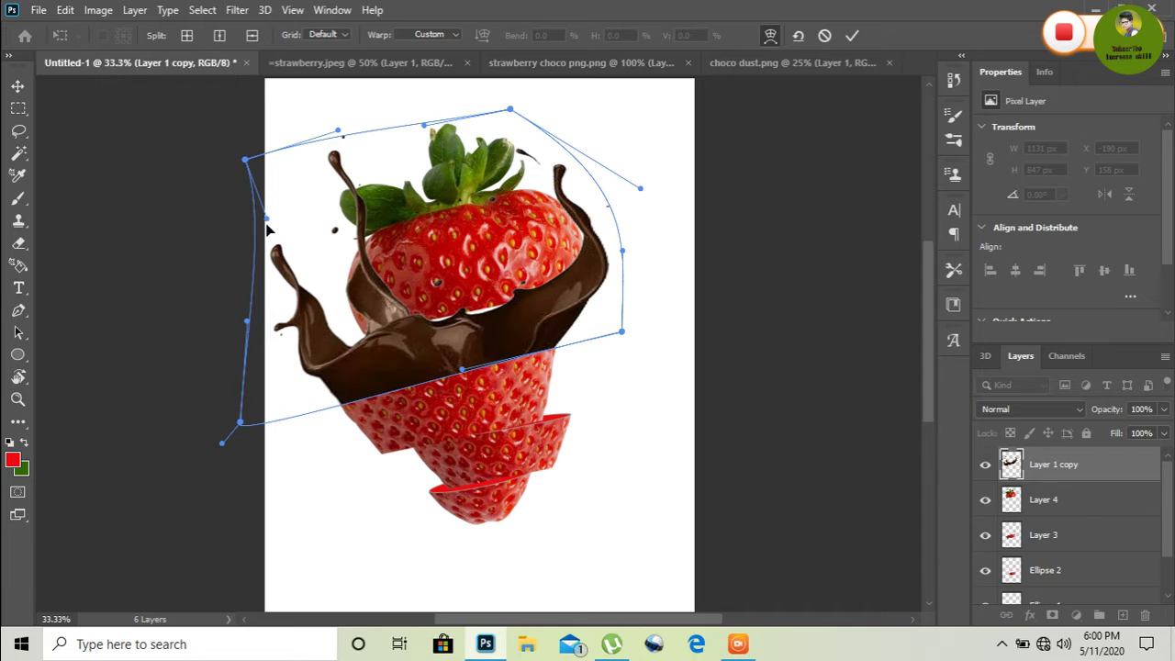
pyautogui.moveTo(246, 160); pyautogui.dragTo(265, 132)
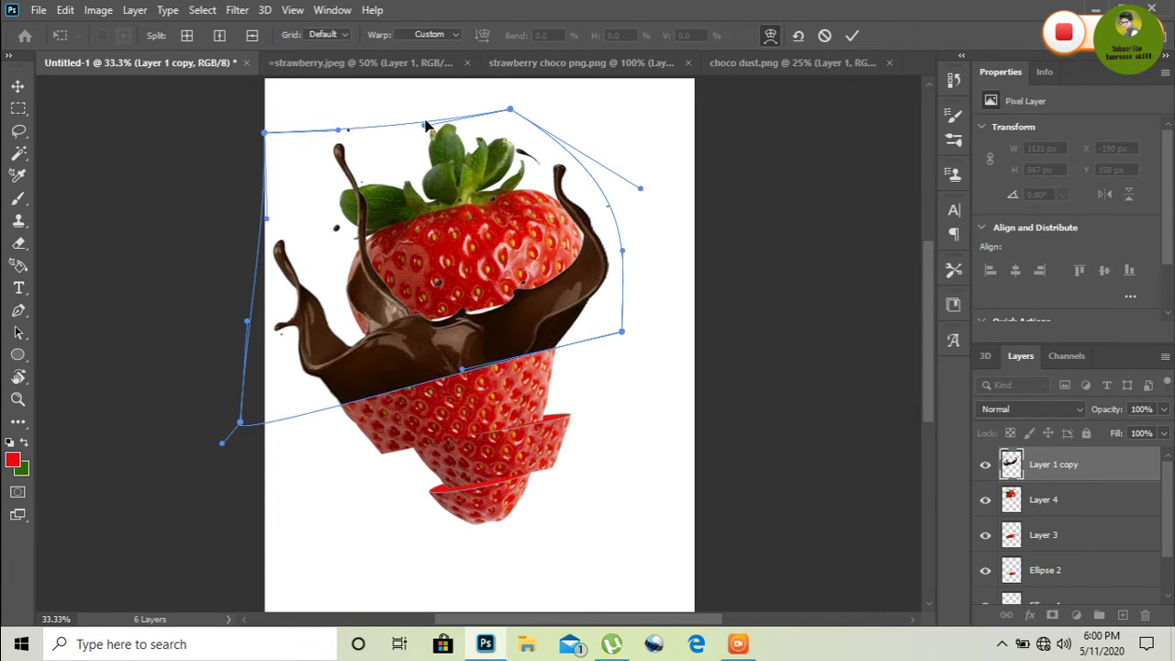
pyautogui.moveTo(426, 125); pyautogui.dragTo(416, 117)
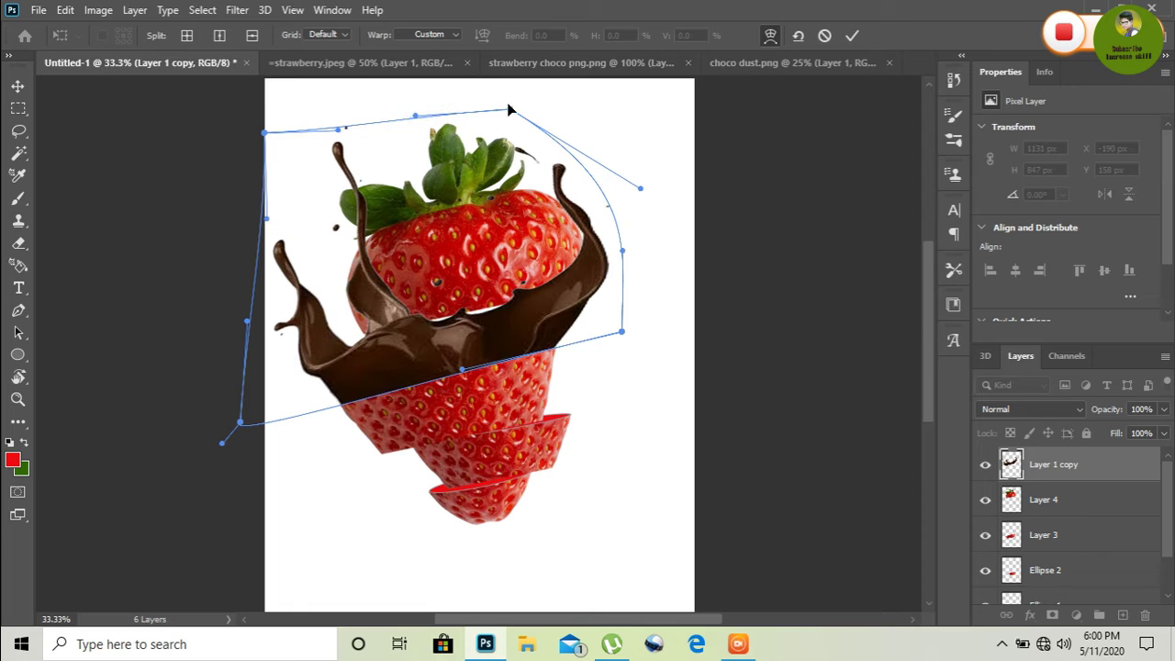
pyautogui.moveTo(511, 109); pyautogui.dragTo(506, 92)
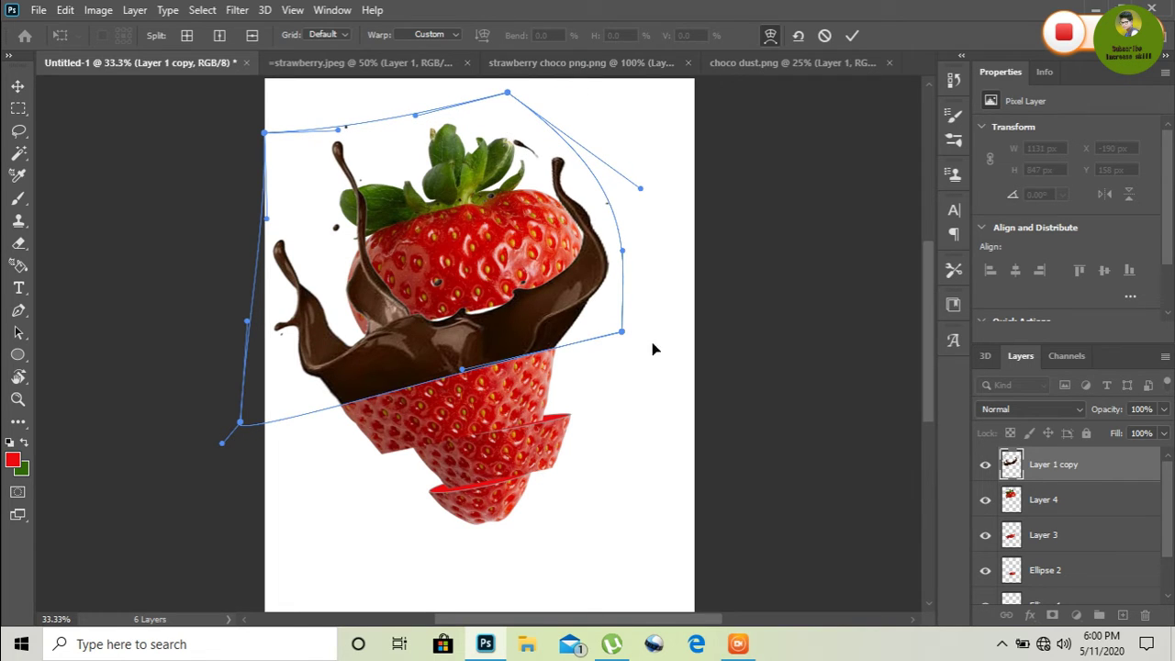
pyautogui.press('Return')
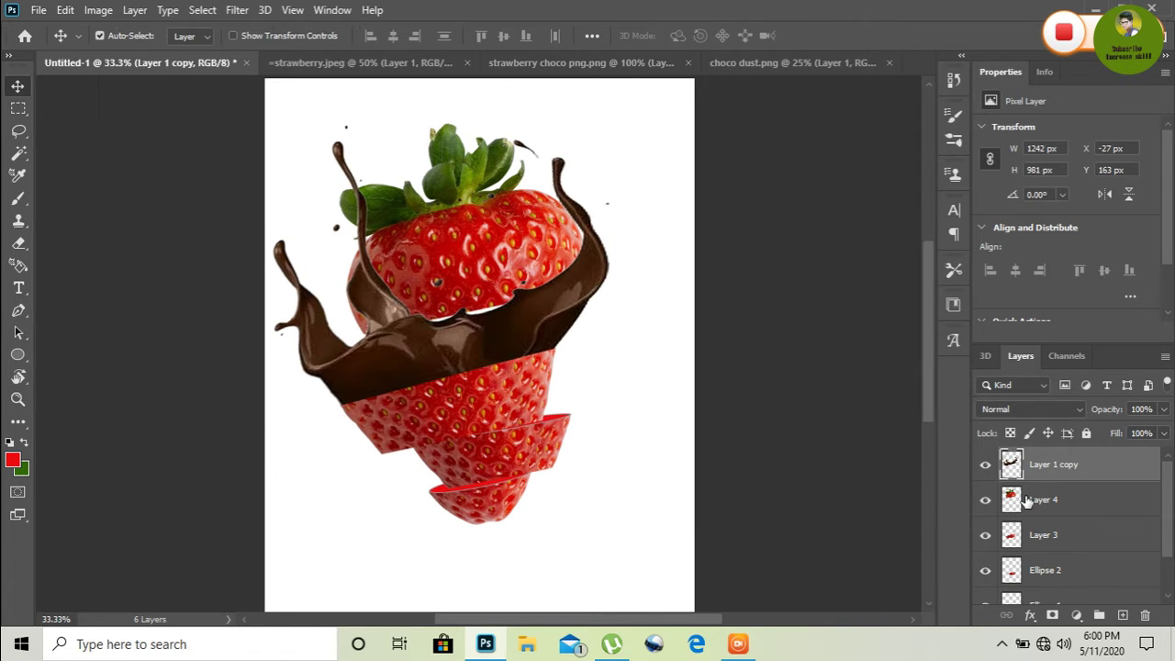
# Step: Nudge the Layer 4 strawberry top left and down and tilt it about -8.7°
pyautogui.click(1028, 501)
pyautogui.hotkey('ctrl', 't')
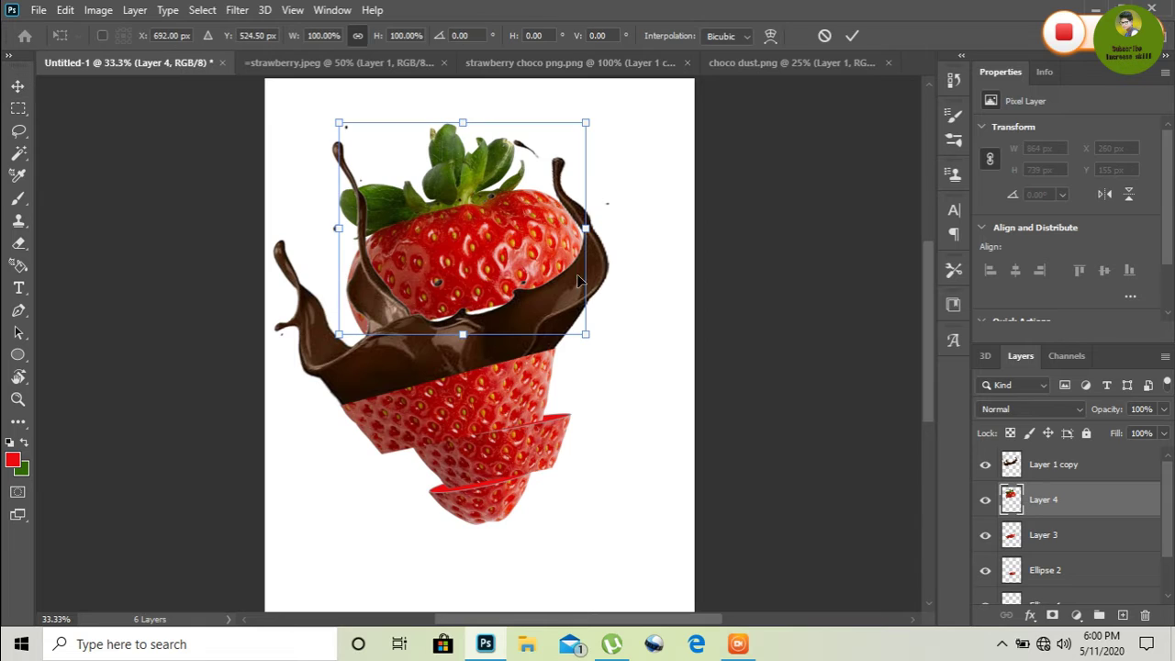
pyautogui.moveTo(444, 232); pyautogui.dragTo(415, 240)
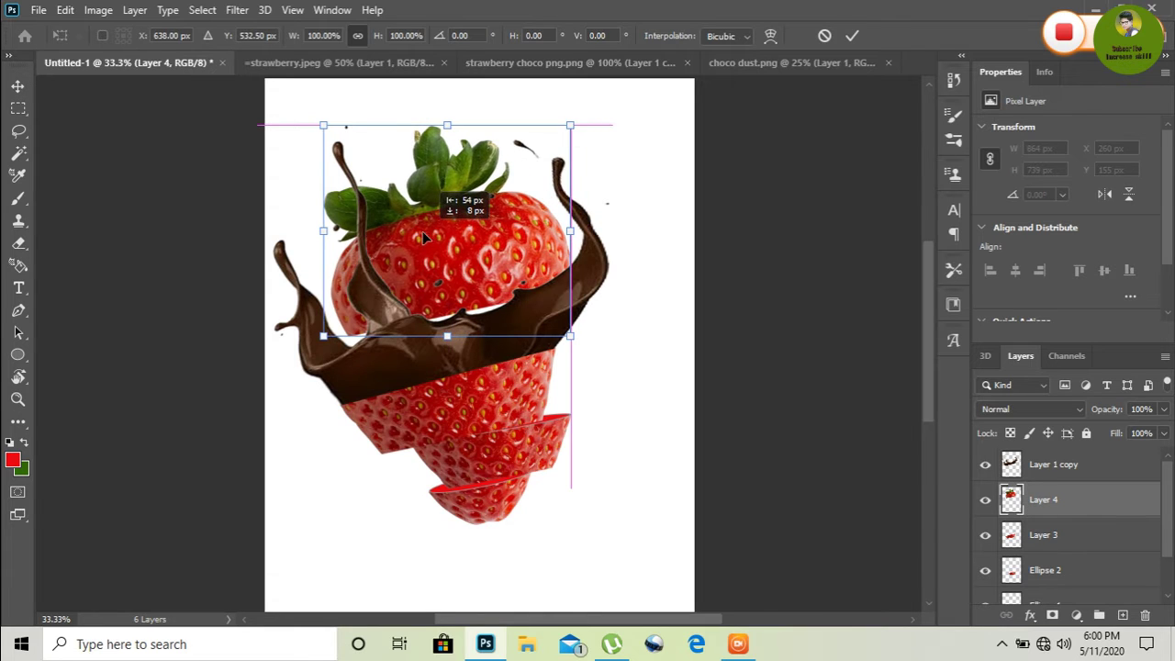
pyautogui.moveTo(569, 112); pyautogui.dragTo(557, 97)
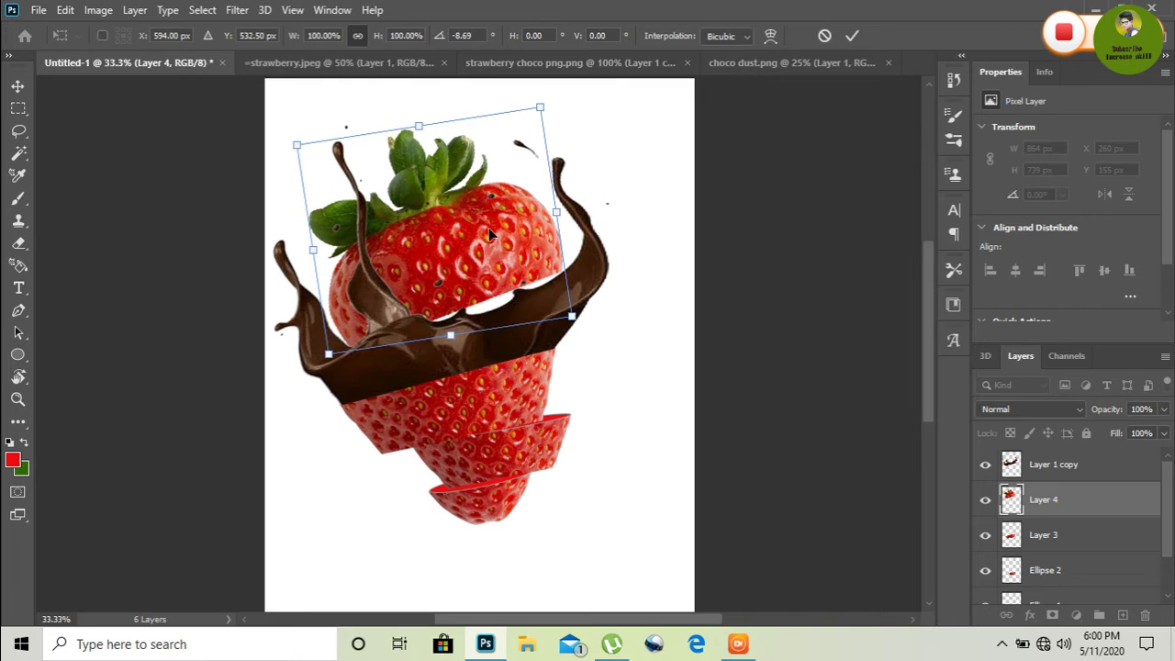
pyautogui.moveTo(491, 244); pyautogui.dragTo(484, 254)
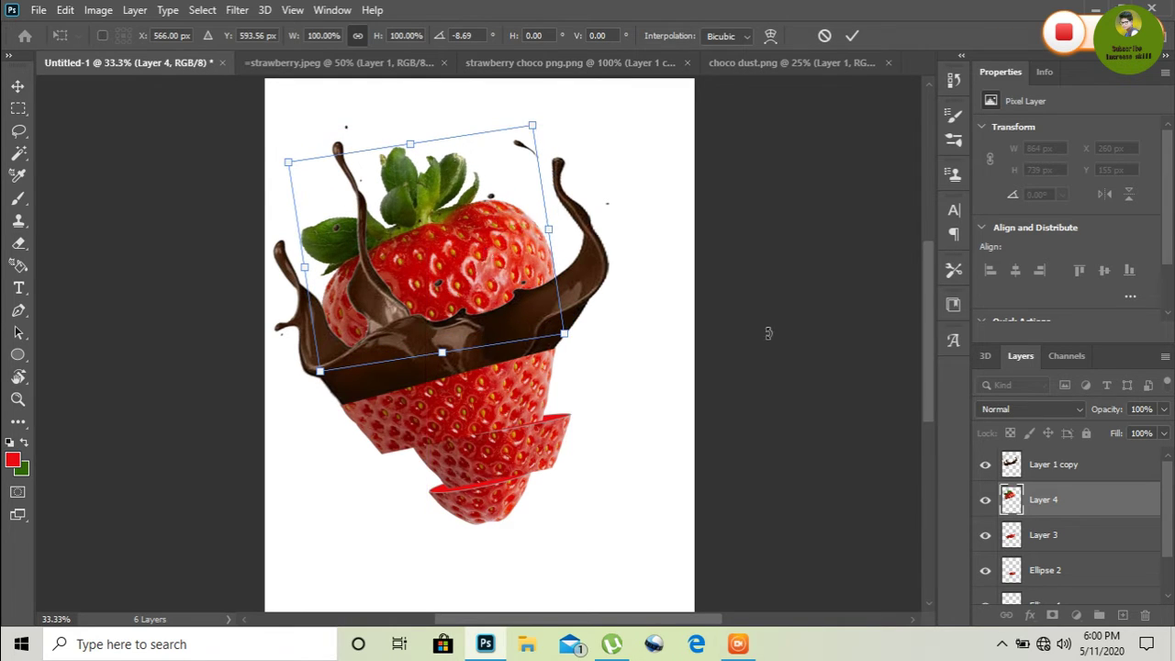
pyautogui.click(1060, 466)
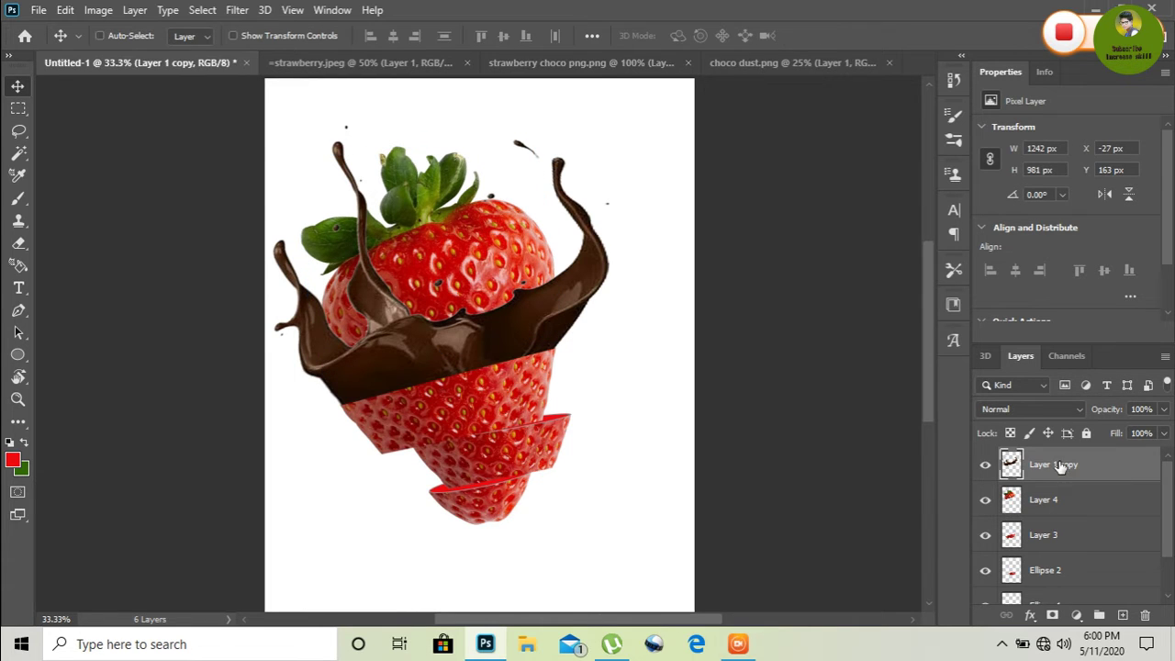
# Step: Warp the chocolate splash so its top edge bends upward
pyautogui.hotkey('ctrl', 't')
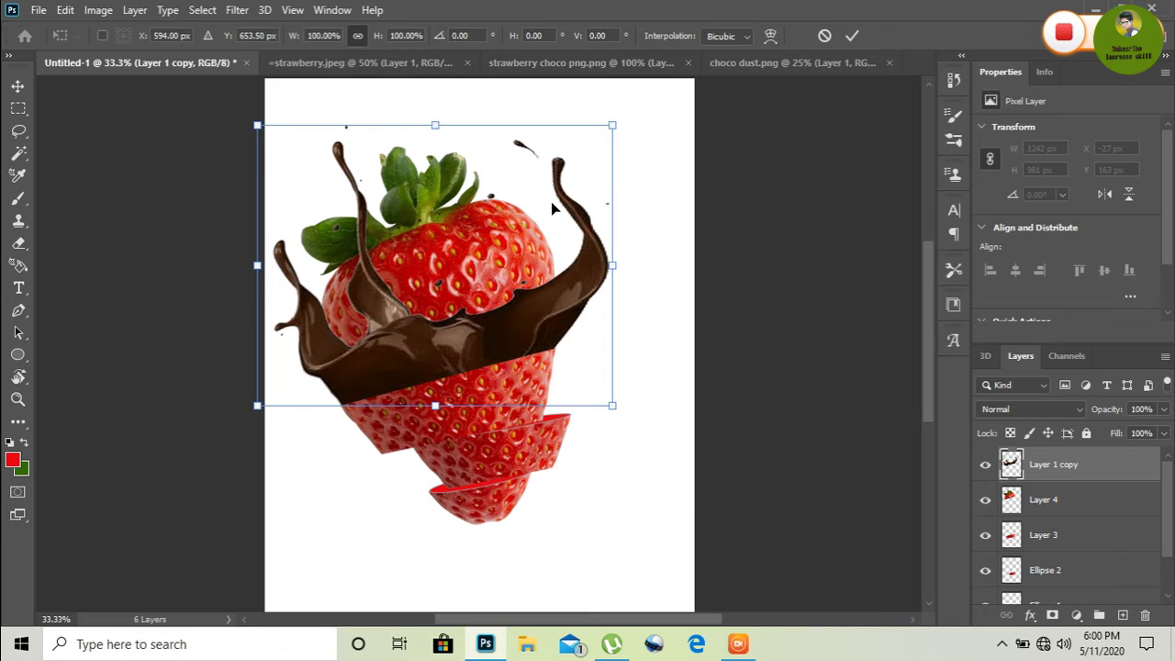
pyautogui.rightClick(550, 201)
pyautogui.click(604, 329)
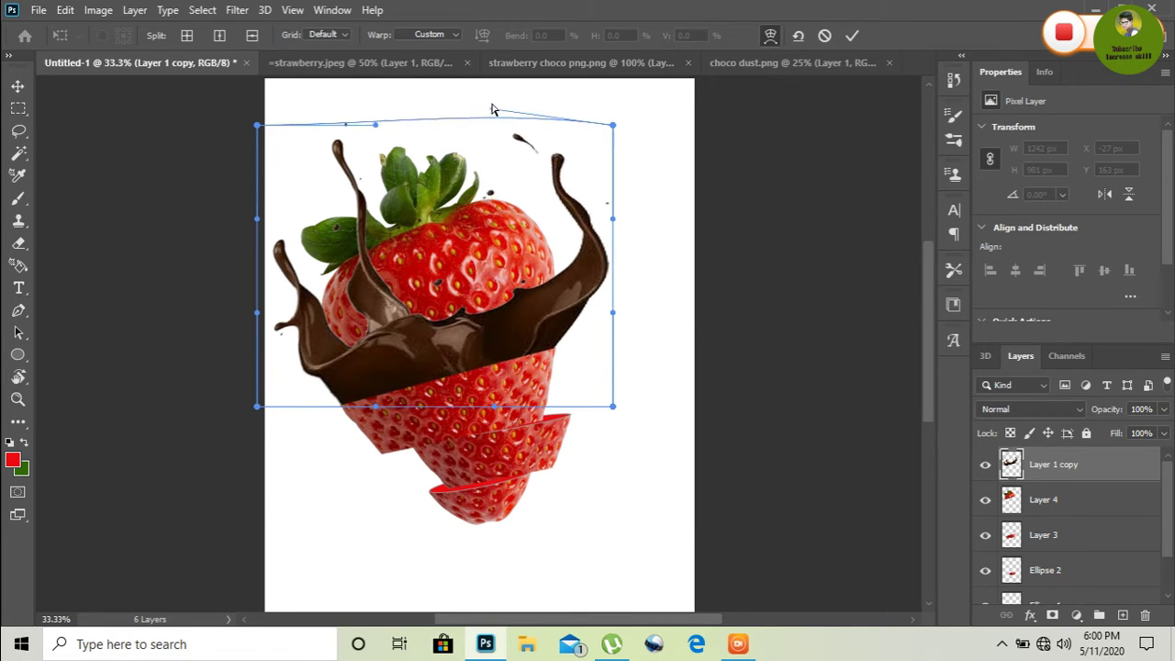
pyautogui.moveTo(493, 124); pyautogui.dragTo(491, 93)
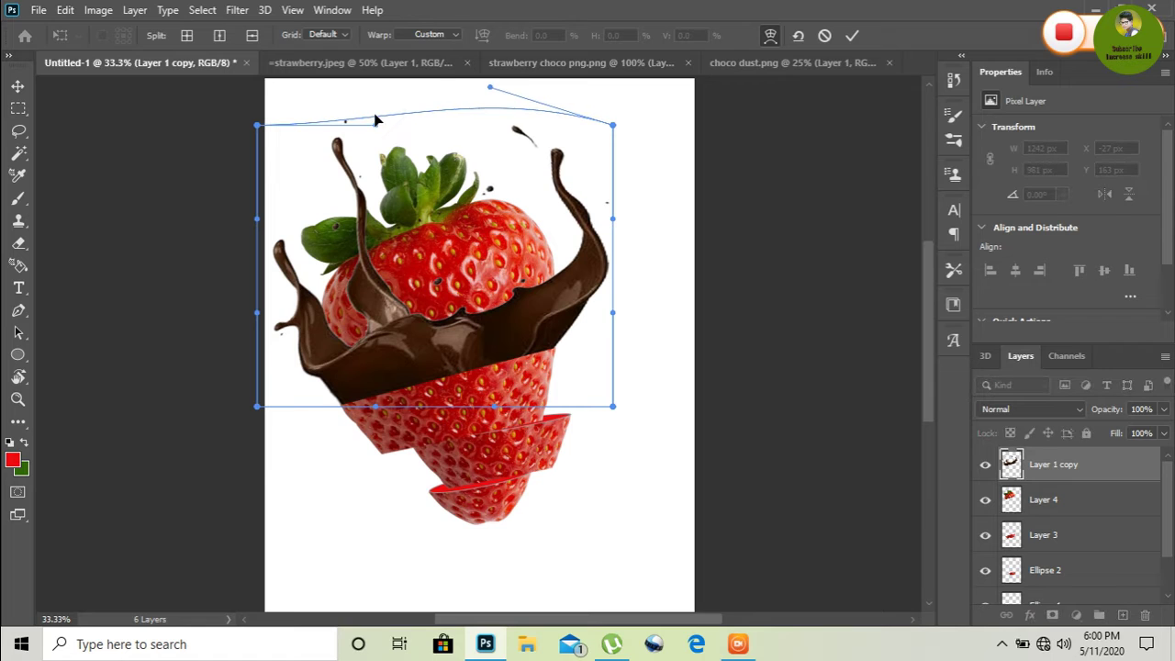
pyautogui.moveTo(374, 119); pyautogui.dragTo(385, 133)
# Step: Raise the splash's top corners, pull its sides inward, and apply the warp at 1193 × 1067 px
pyautogui.moveTo(612, 126); pyautogui.dragTo(598, 91)
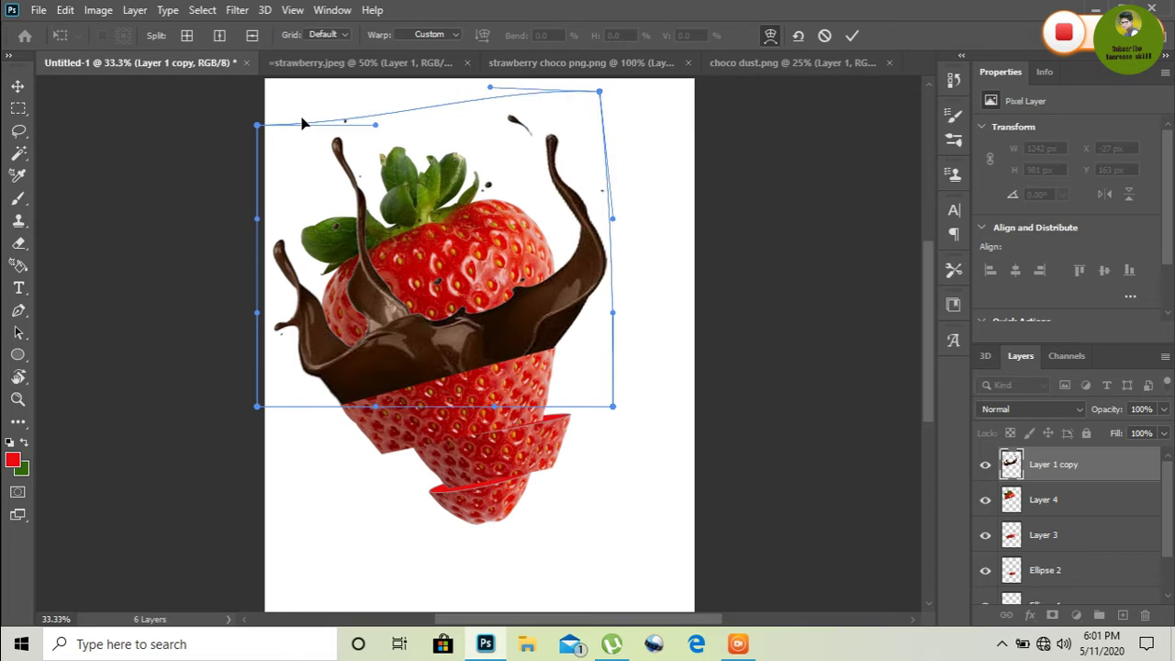
pyautogui.moveTo(271, 111); pyautogui.dragTo(293, 82)
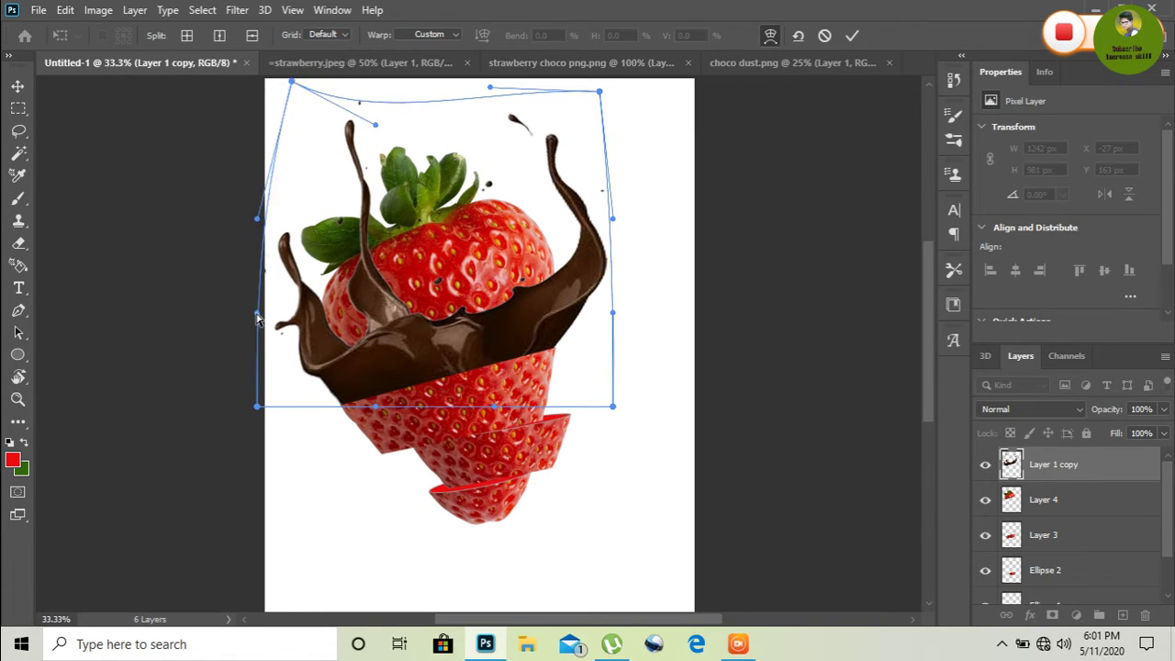
pyautogui.moveTo(257, 317); pyautogui.dragTo(270, 284)
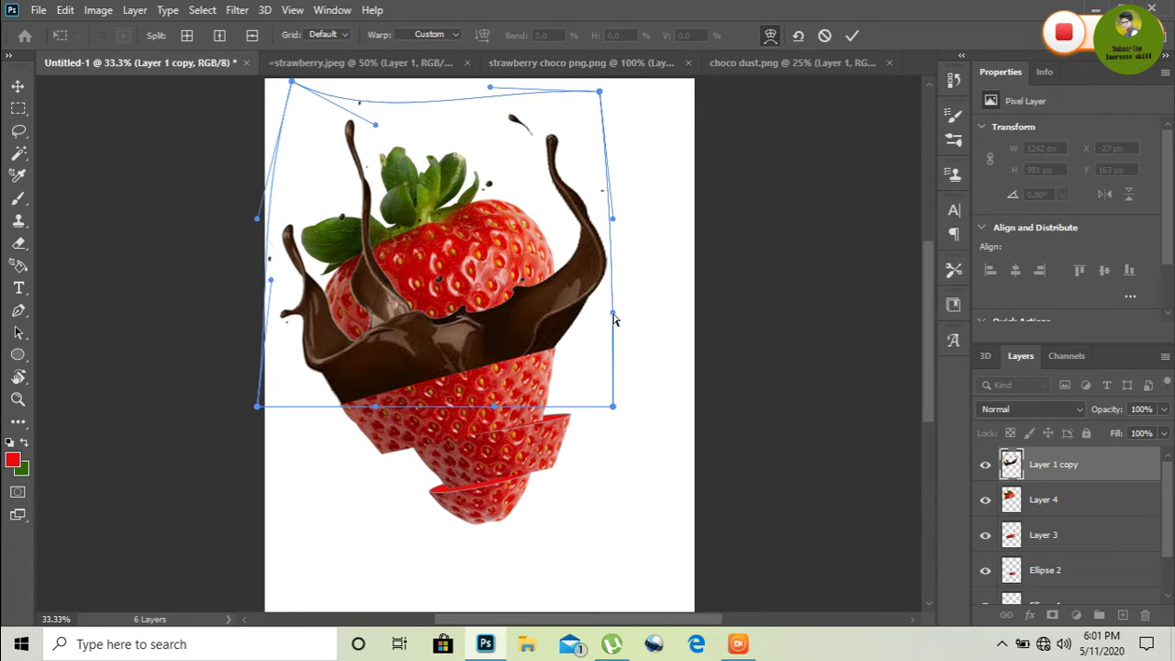
pyautogui.moveTo(614, 317); pyautogui.dragTo(599, 310)
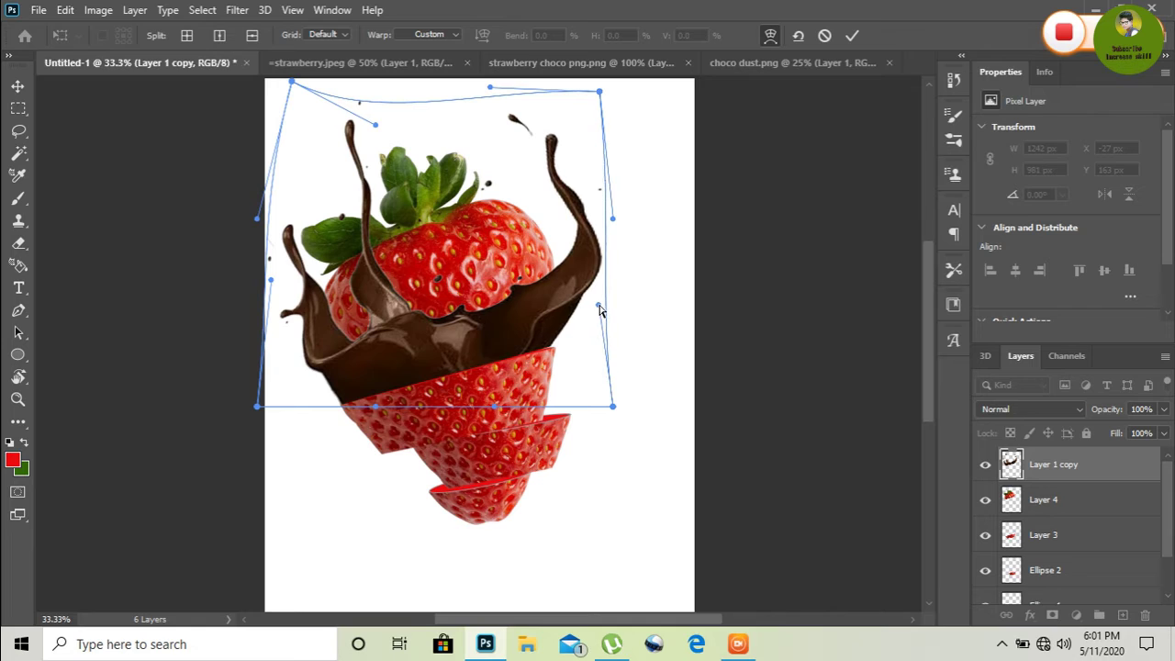
pyautogui.moveTo(598, 308); pyautogui.dragTo(611, 311)
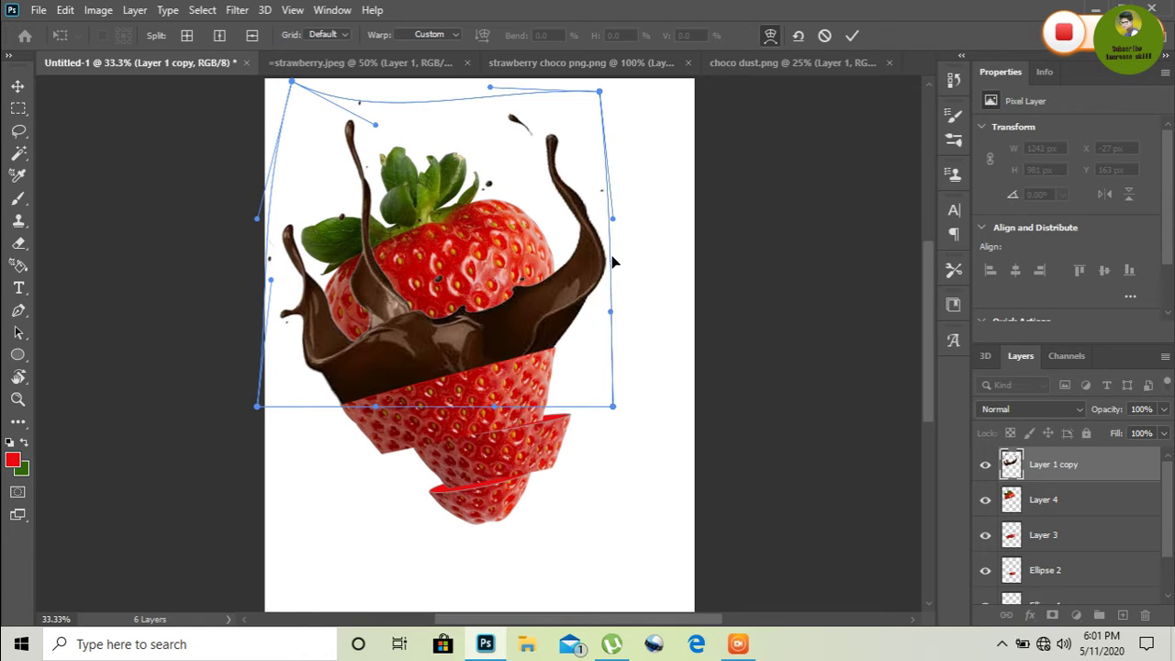
pyautogui.moveTo(612, 219); pyautogui.dragTo(606, 212)
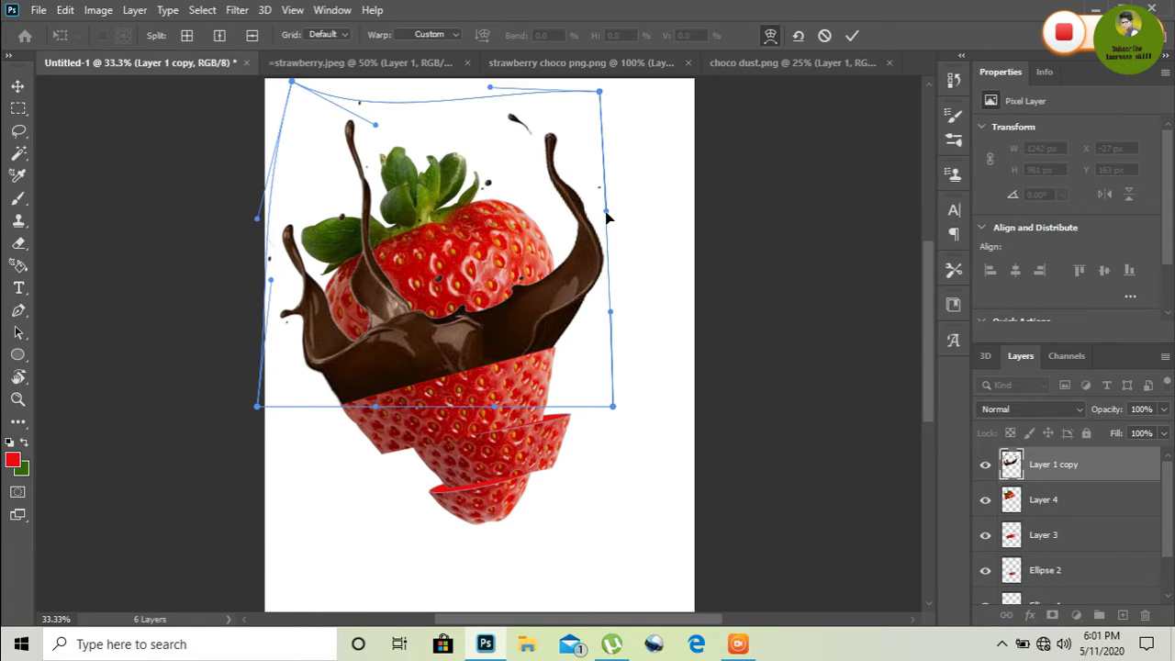
pyautogui.press('Return')
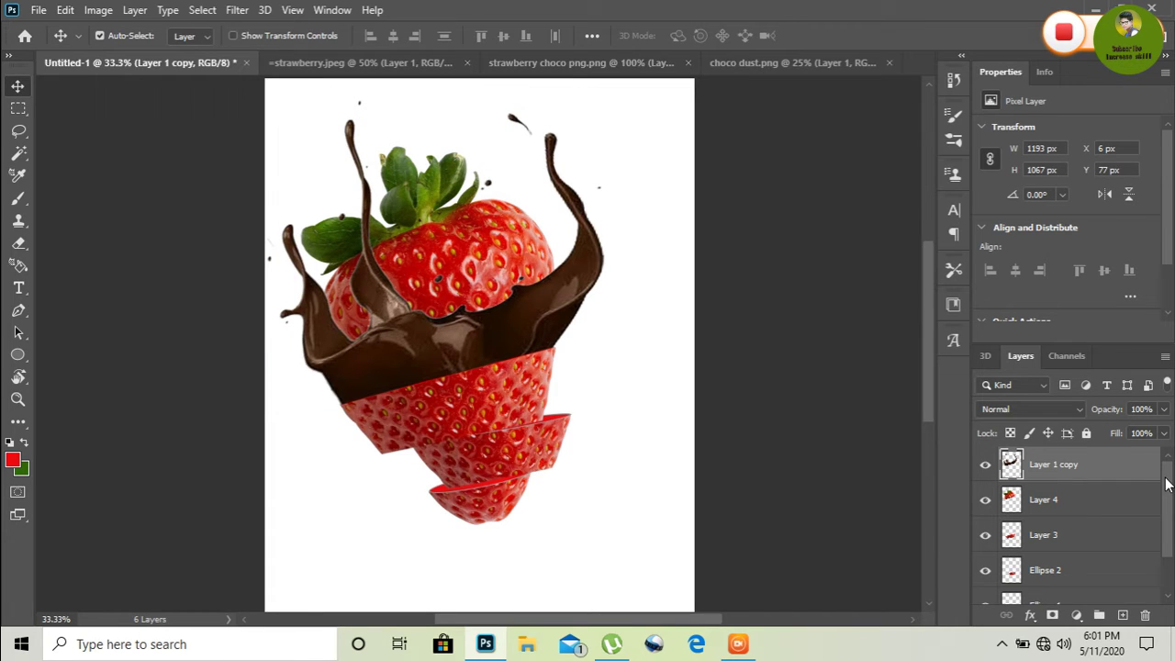
# Step: Bring the chocolate droplets from choco dust.png into Untitled-1 as Layer 5 around the strawberry top
pyautogui.moveTo(1166, 484); pyautogui.dragTo(1172, 561)
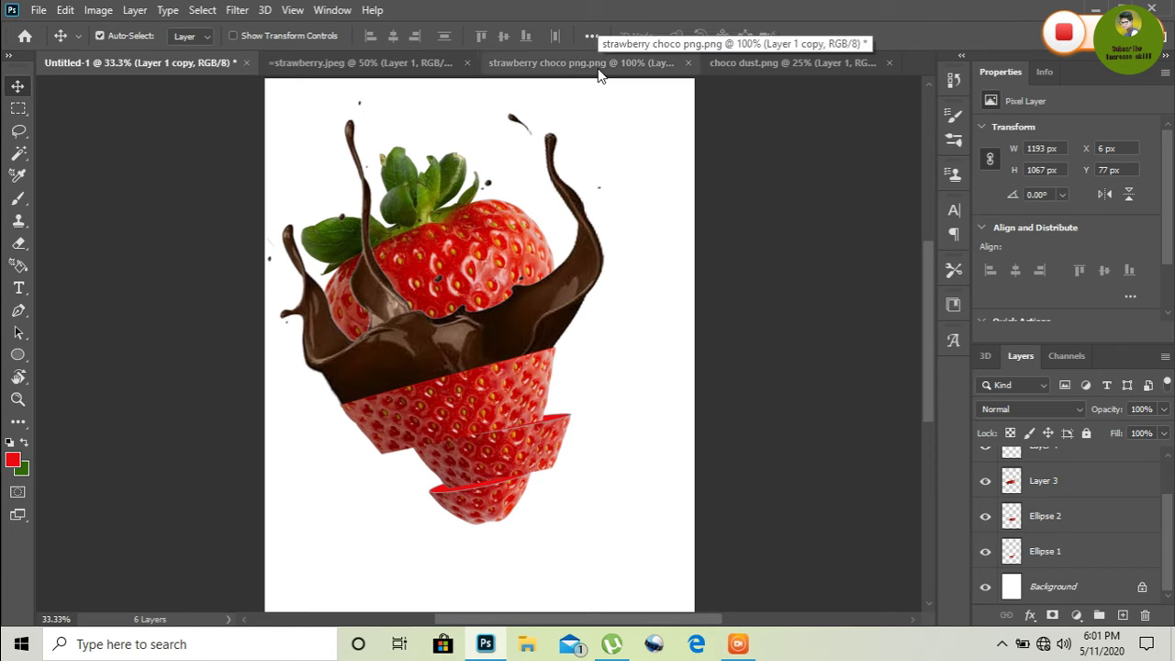
pyautogui.click(802, 62)
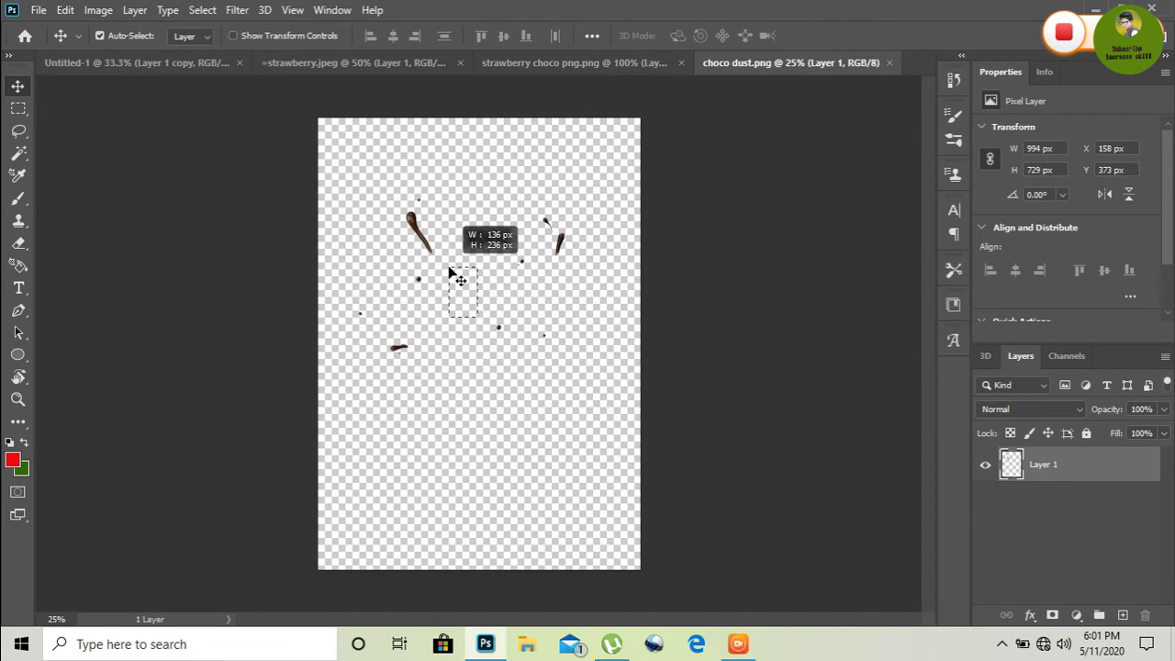
pyautogui.moveTo(425, 237); pyautogui.dragTo(118, 86)
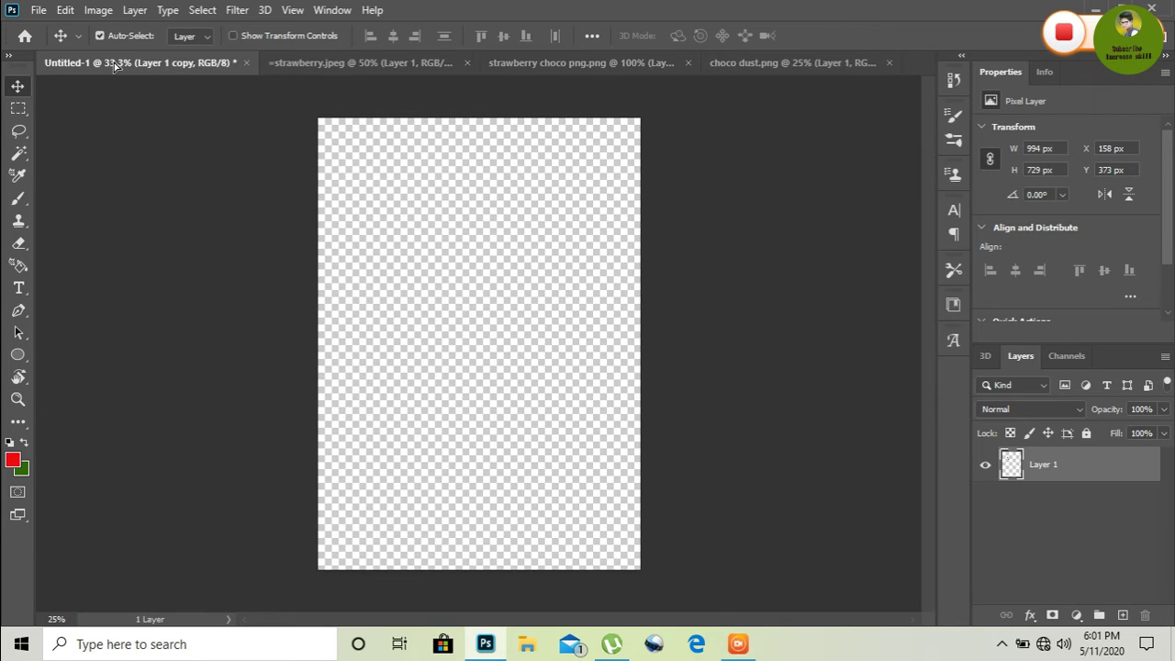
pyautogui.moveTo(117, 86); pyautogui.dragTo(565, 166)
pyautogui.moveTo(465, 118); pyautogui.dragTo(518, 269)
pyautogui.moveTo(516, 177); pyautogui.dragTo(513, 173)
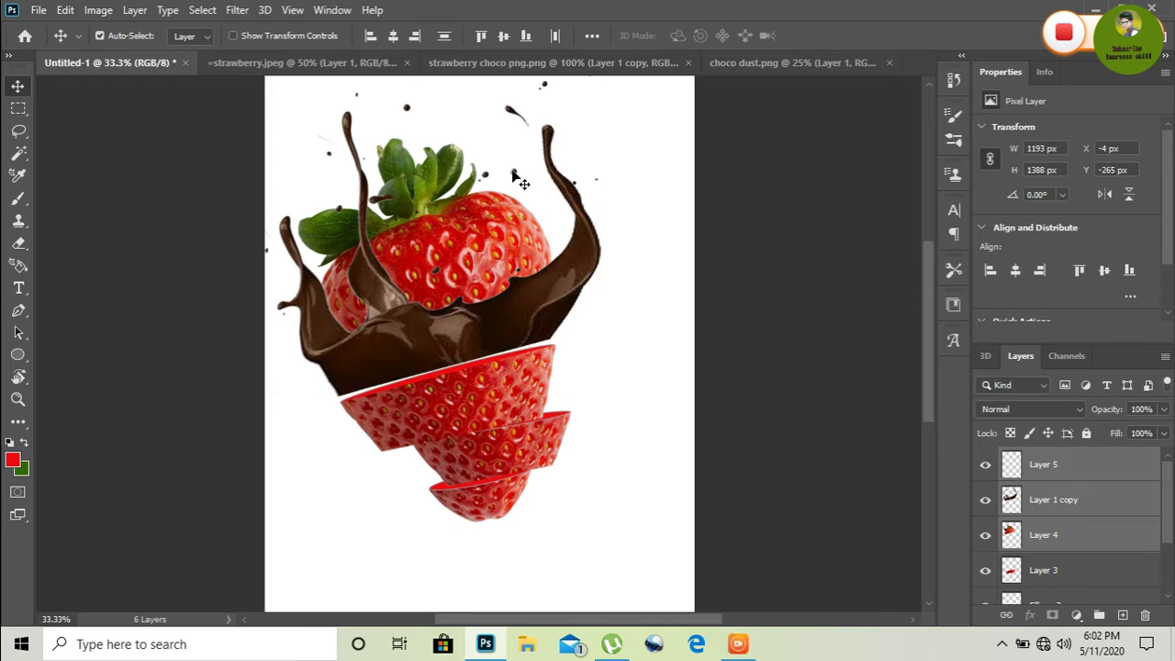
# Step: Undo the accidental layer shift and cancel the resize of the selected layers
pyautogui.hotkey('ctrl', 'z')
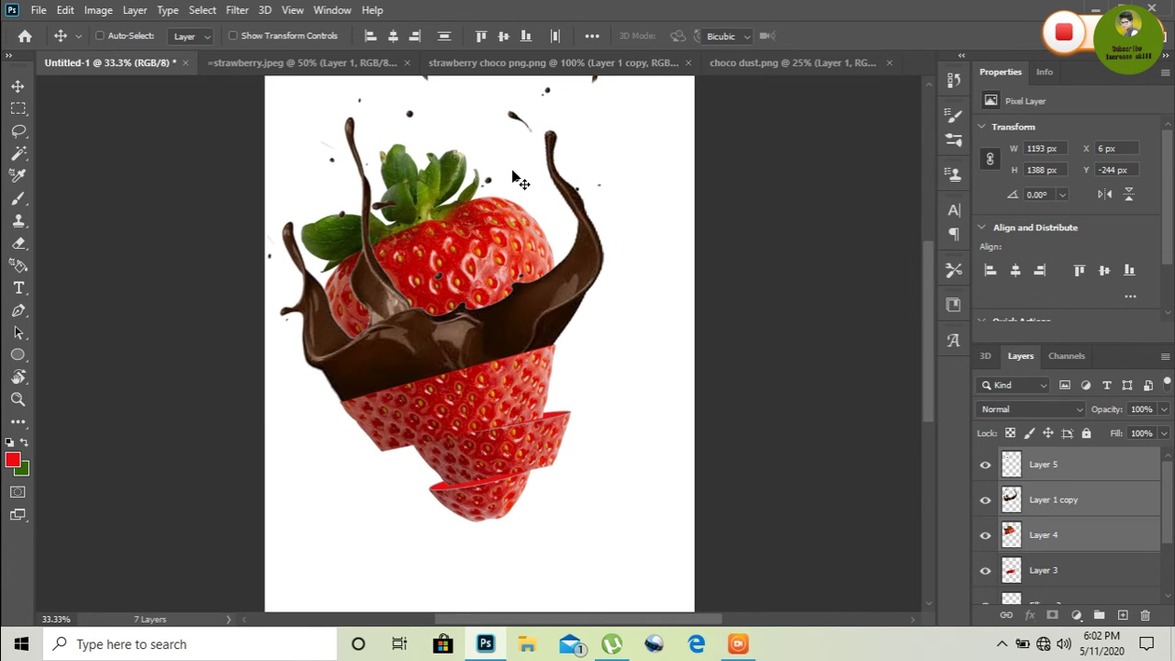
pyautogui.hotkey('ctrl', 't')
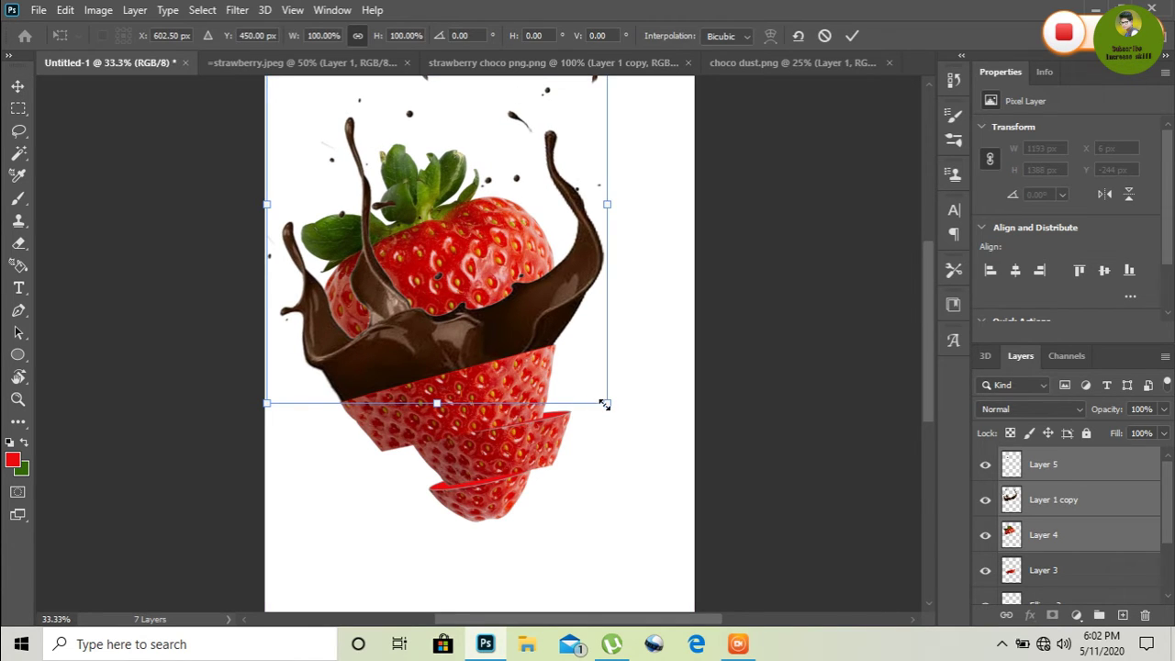
pyautogui.moveTo(604, 404); pyautogui.dragTo(601, 401)
pyautogui.hotkey('ctrl', 'z')
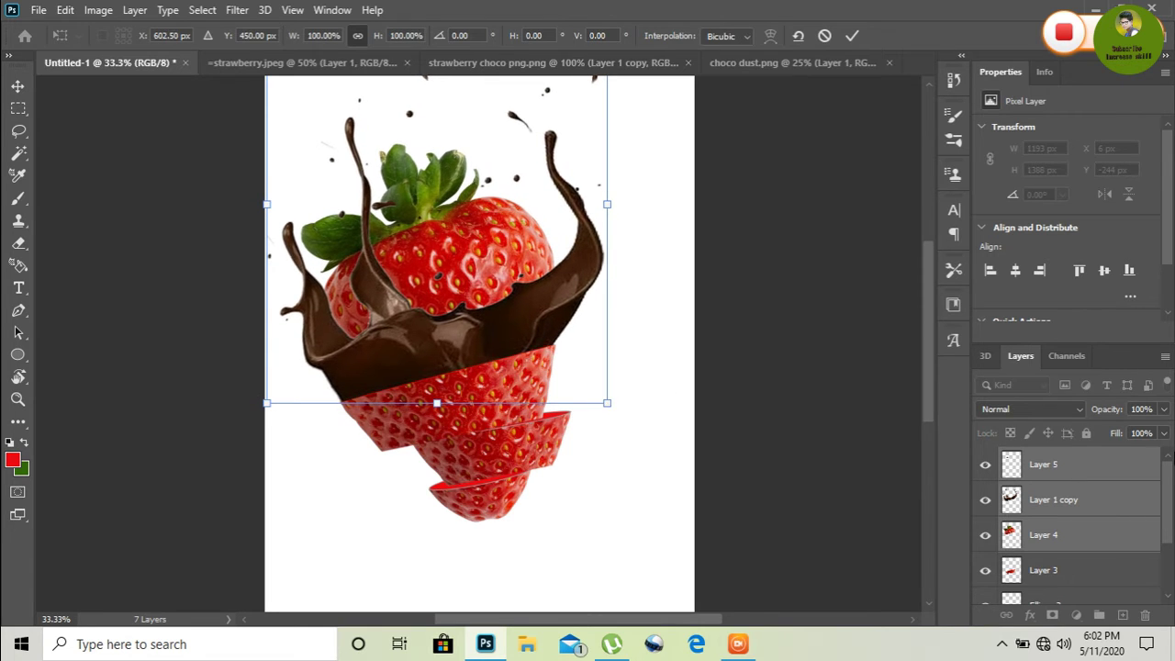
# Step: Move Layer 5's droplets down around the strawberry and scale them to fit
pyautogui.click(1101, 461)
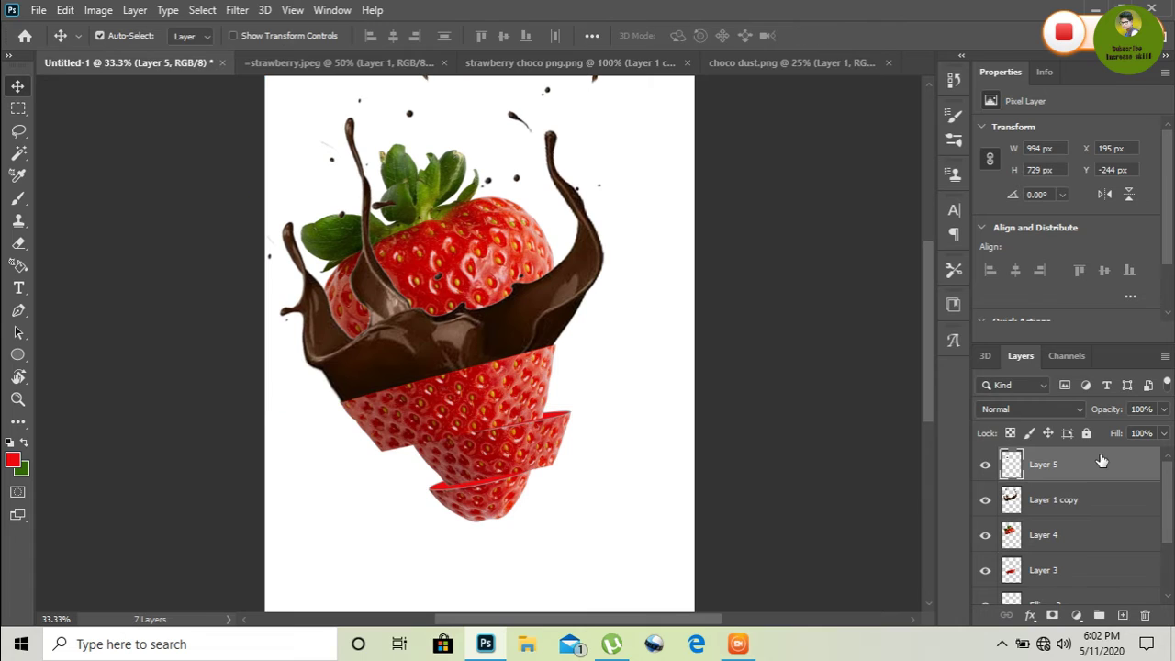
pyautogui.hotkey('ctrl', 't')
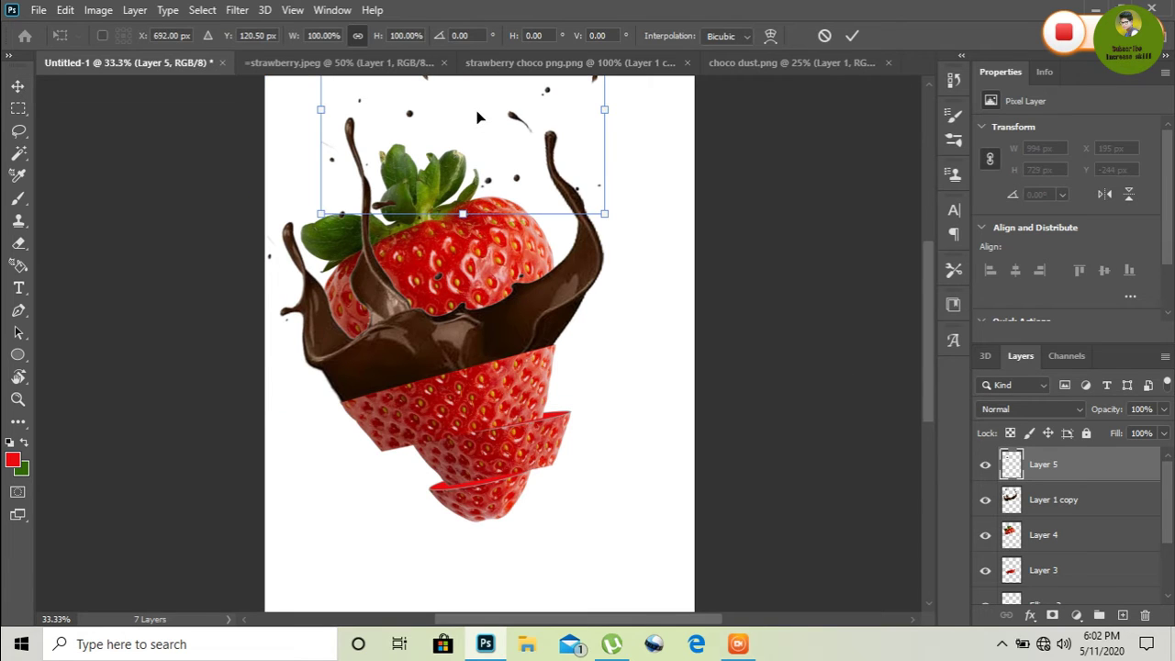
pyautogui.moveTo(477, 118); pyautogui.dragTo(444, 324)
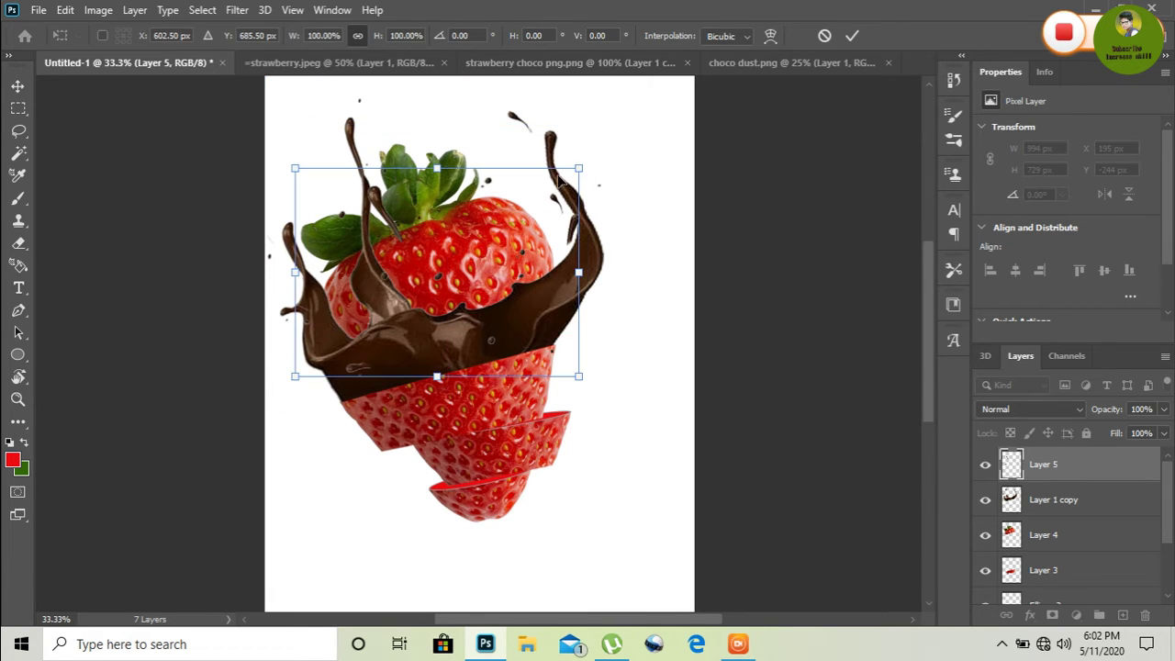
pyautogui.moveTo(578, 170); pyautogui.dragTo(659, 83)
pyautogui.moveTo(294, 376)
pyautogui.mouseDown()
pyautogui.moveTo(245, 433)
pyautogui.moveTo(223, 429)
pyautogui.mouseUp()
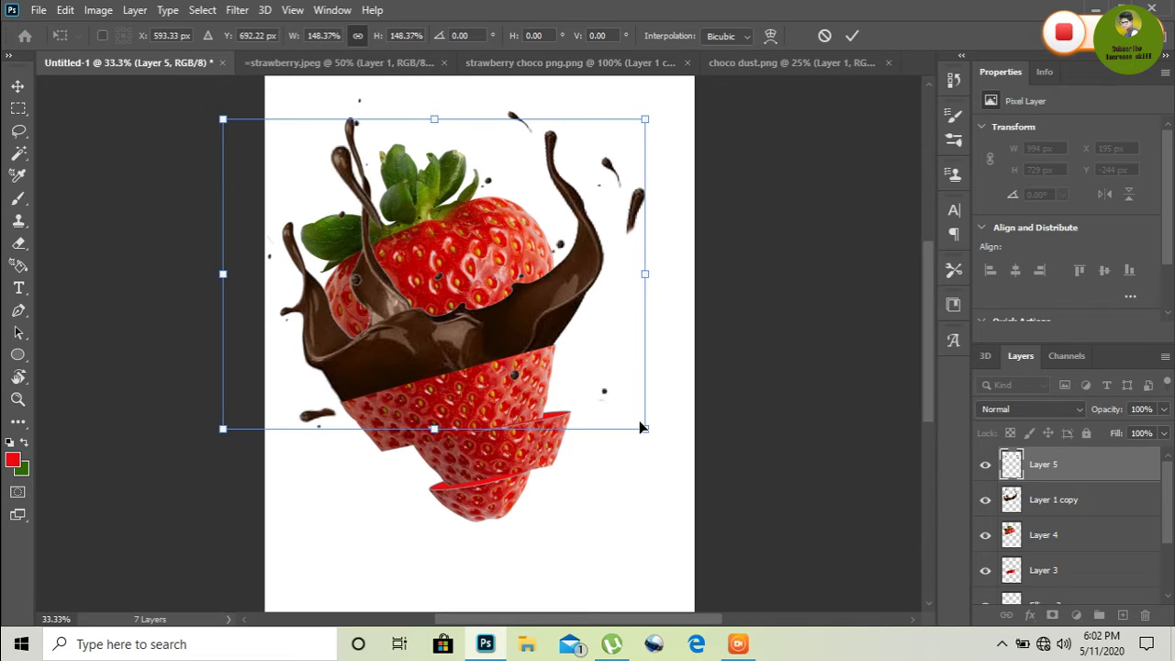
pyautogui.moveTo(642, 427); pyautogui.dragTo(571, 375)
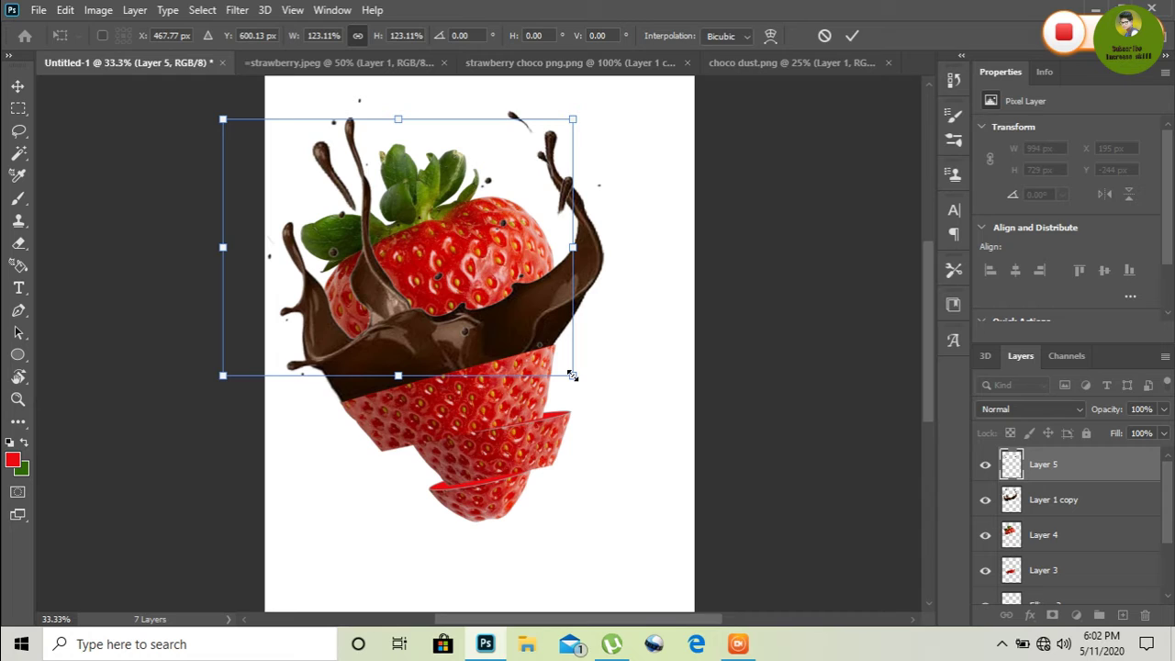
pyautogui.press('Return')
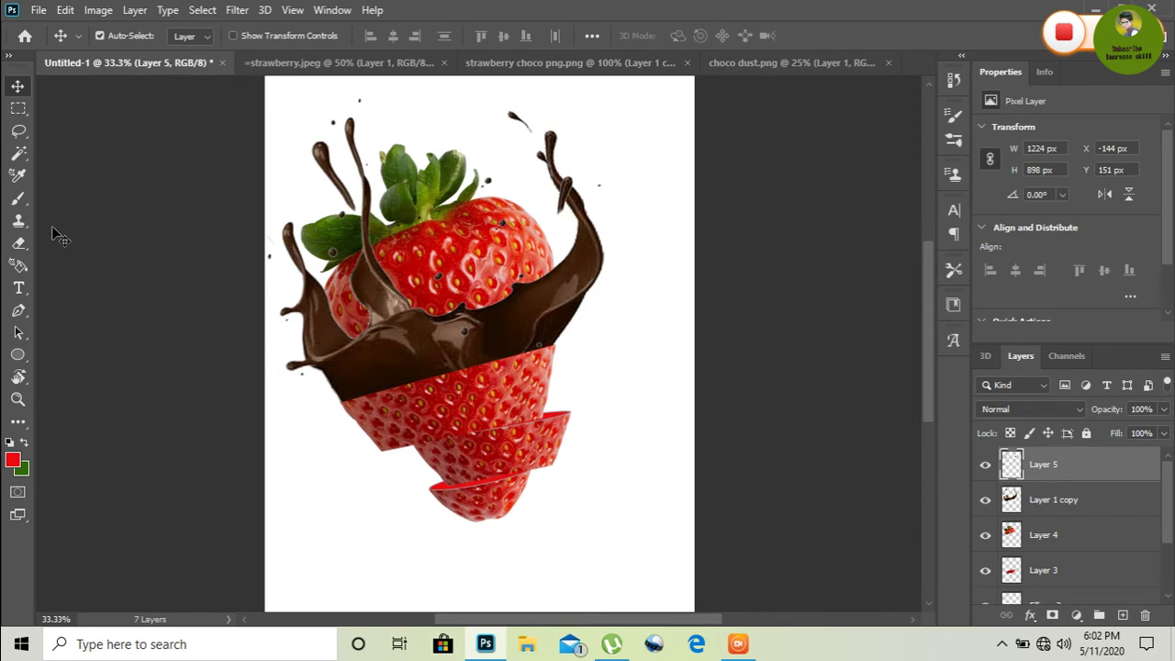
# Step: Erase stray droplets and the thin drip above the leaves, then reselect Layer 5
pyautogui.click(18, 244)
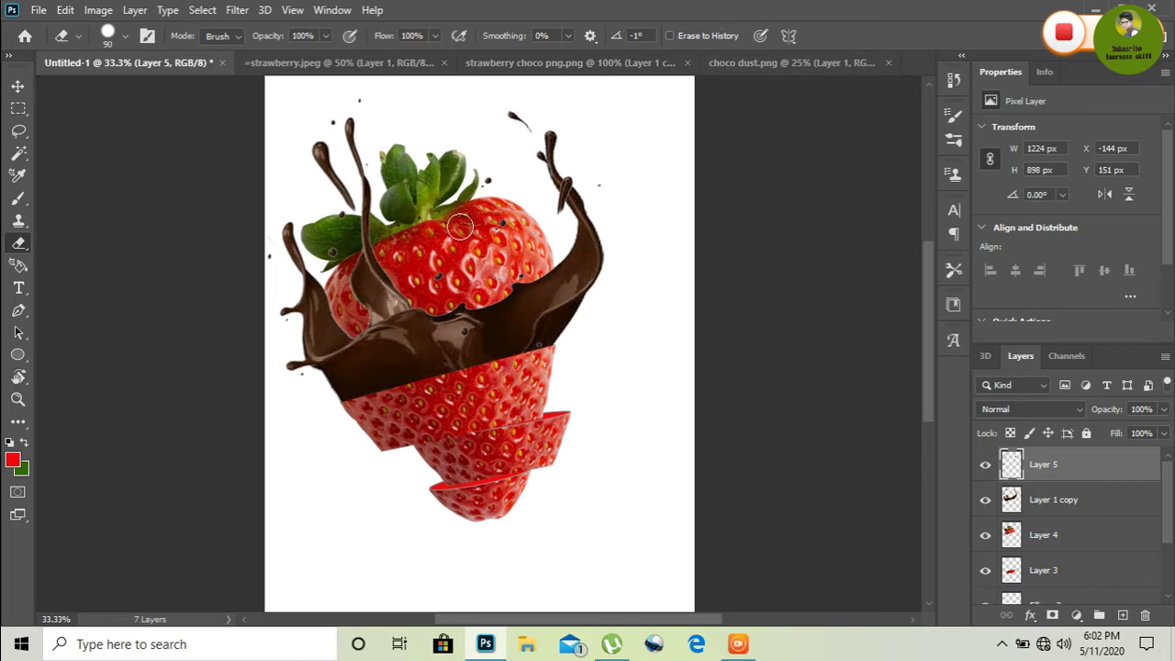
pyautogui.click(557, 210)
pyautogui.click(556, 210)
pyautogui.moveTo(363, 207); pyautogui.dragTo(323, 154)
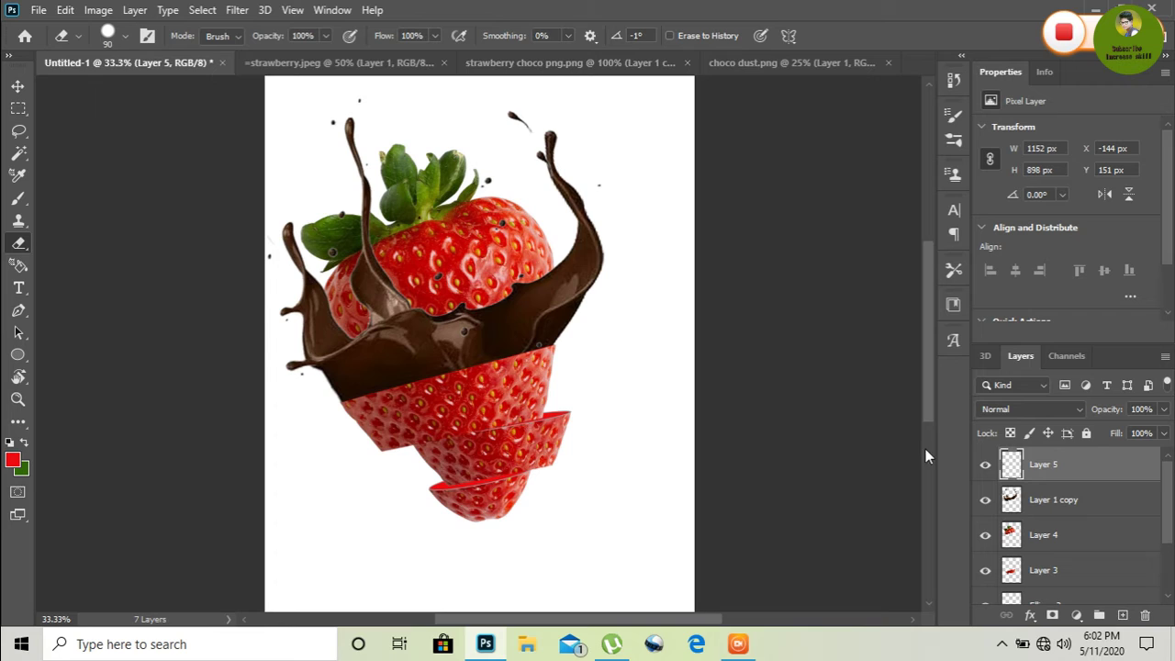
pyautogui.click(1084, 503)
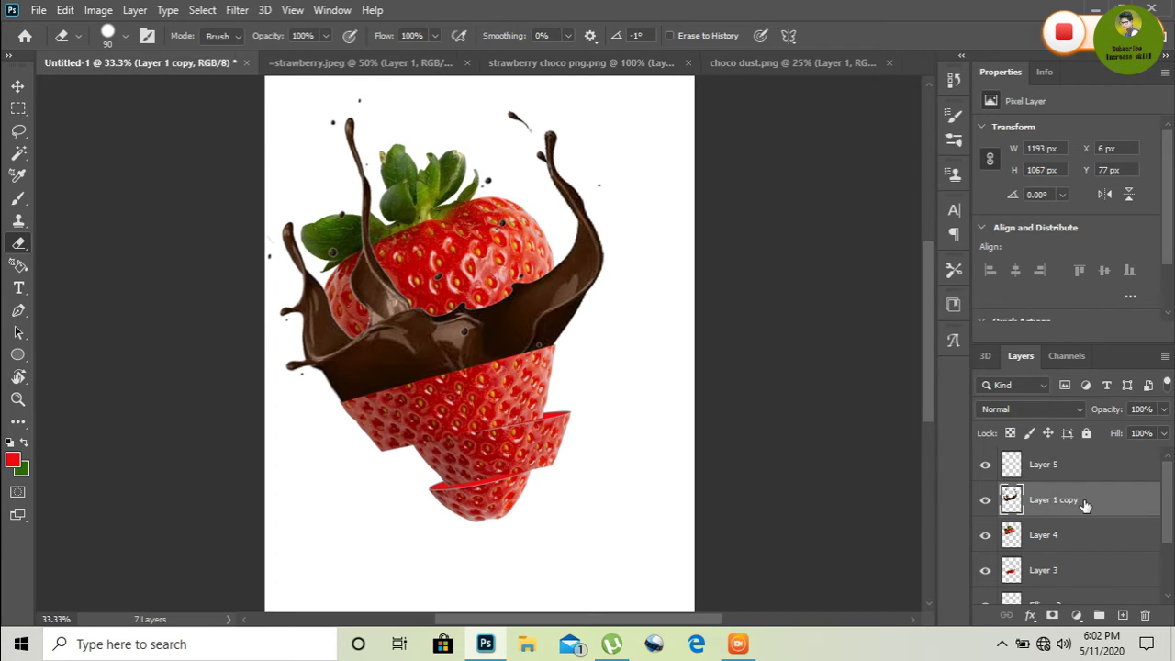
pyautogui.click(1060, 466)
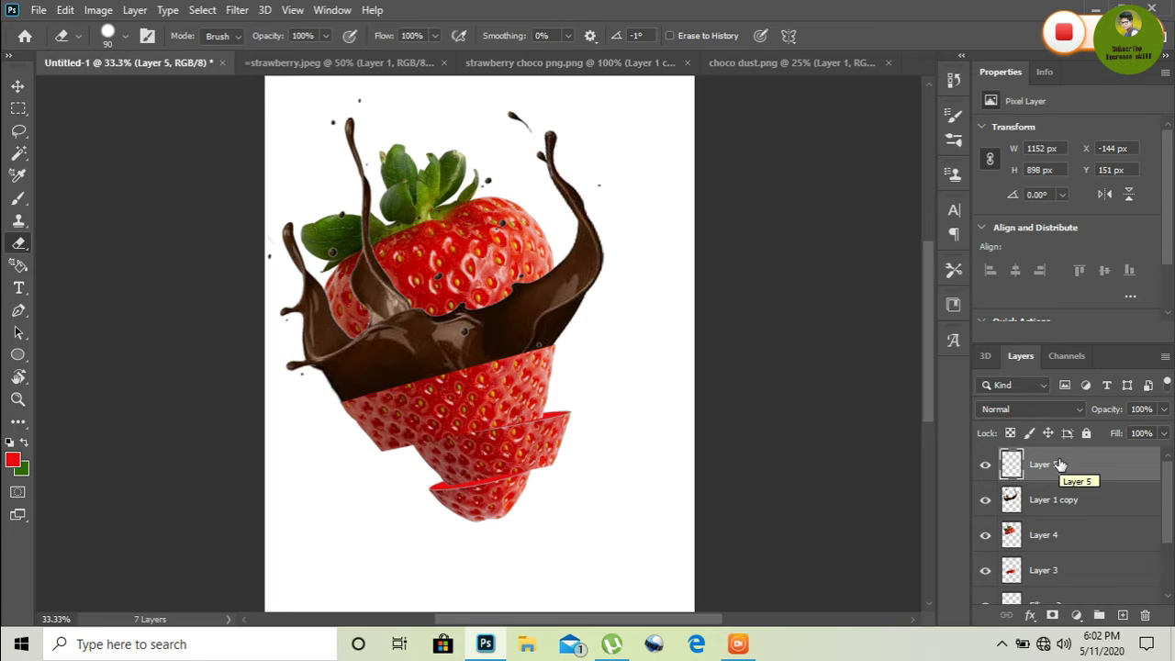
# Step: Lasso the upper-left drip in choco dust.png and drag it into Untitled-1
pyautogui.click(748, 67)
pyautogui.press('v')
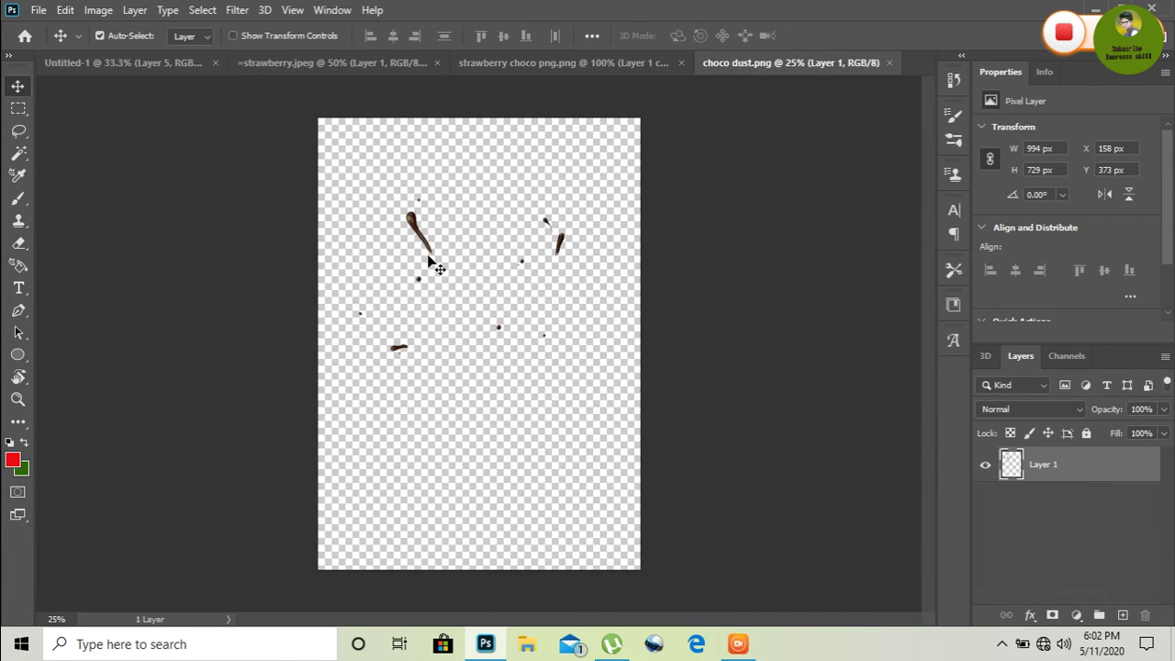
pyautogui.click(18, 130)
pyautogui.moveTo(462, 209); pyautogui.dragTo(450, 190)
pyautogui.press('v')
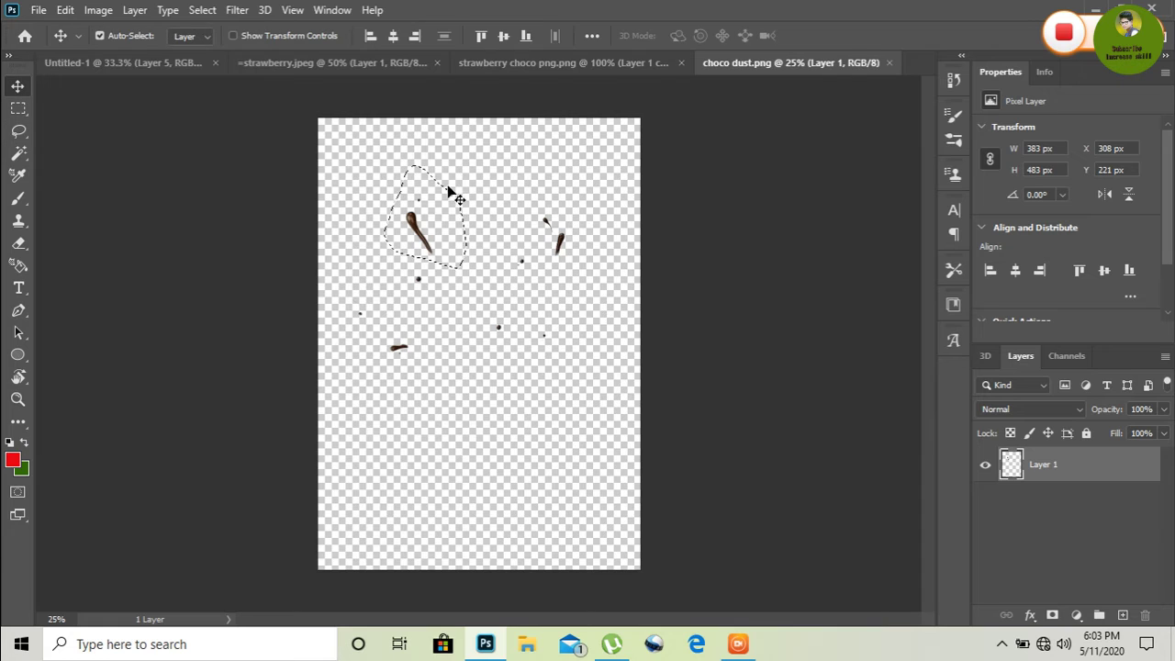
pyautogui.moveTo(424, 240)
pyautogui.mouseDown()
pyautogui.moveTo(152, 68)
pyautogui.moveTo(575, 371)
pyautogui.mouseUp()
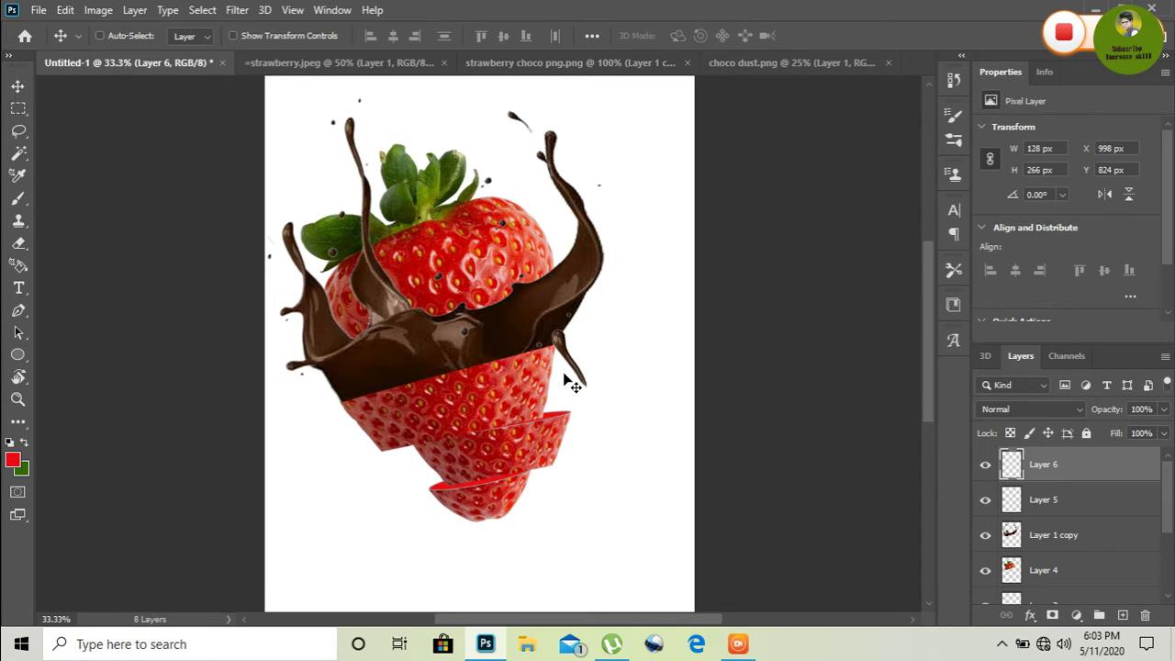
# Step: Rotate and position the drip to lean along the strawberry's right-side peel
pyautogui.hotkey('ctrl', 't')
pyautogui.moveTo(572, 358); pyautogui.dragTo(595, 371)
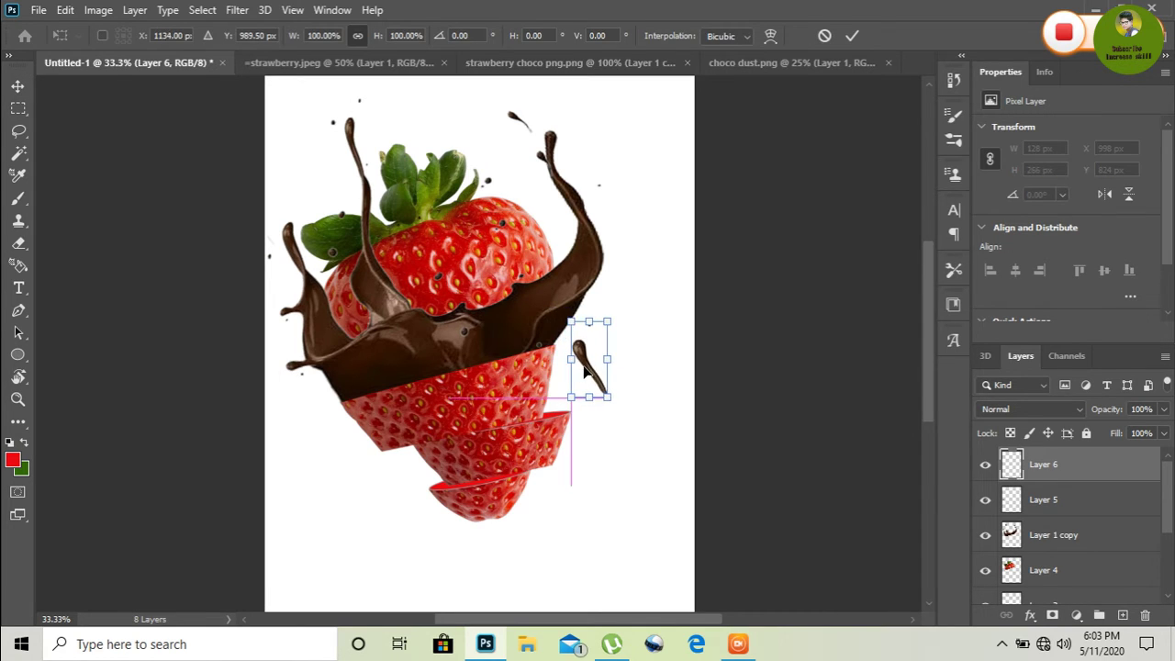
pyautogui.moveTo(637, 321)
pyautogui.mouseDown()
pyautogui.moveTo(647, 369)
pyautogui.moveTo(583, 376)
pyautogui.mouseUp()
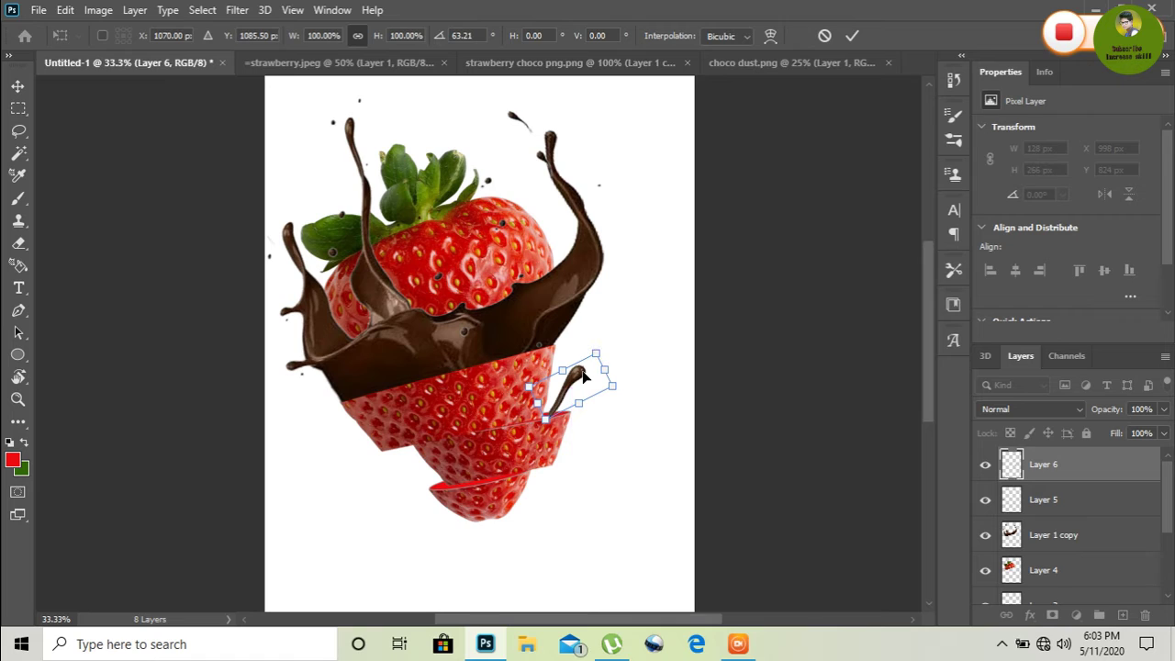
pyautogui.press('Return')
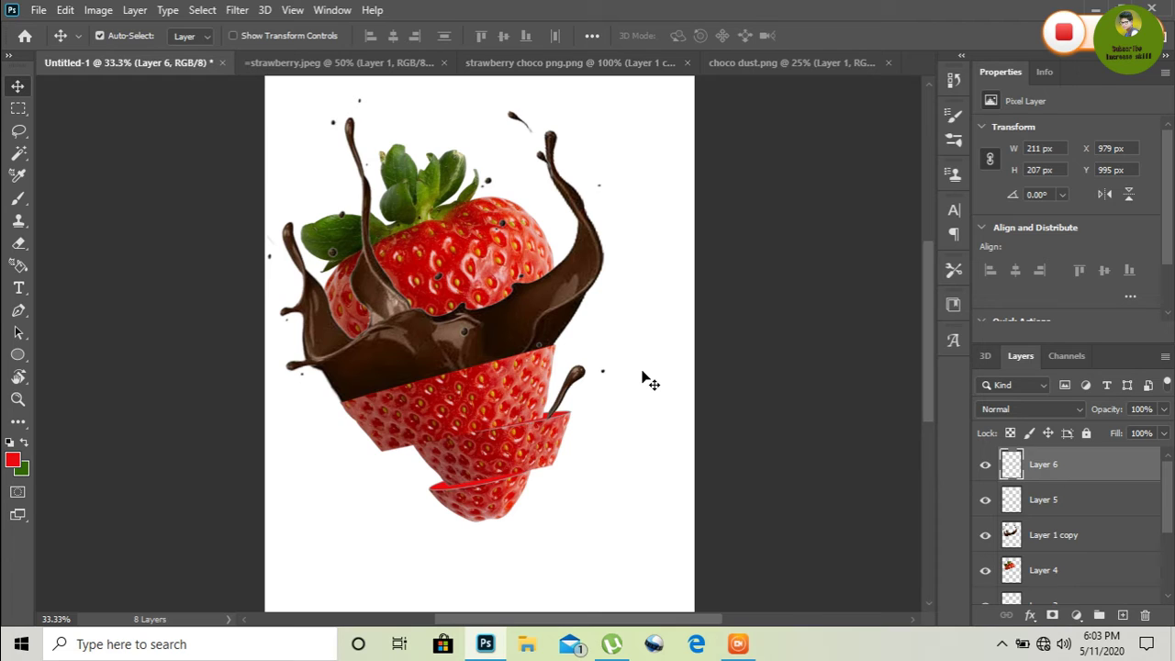
# Step: Bring a second lassoed drip from choco dust.png into Untitled-1
pyautogui.click(761, 68)
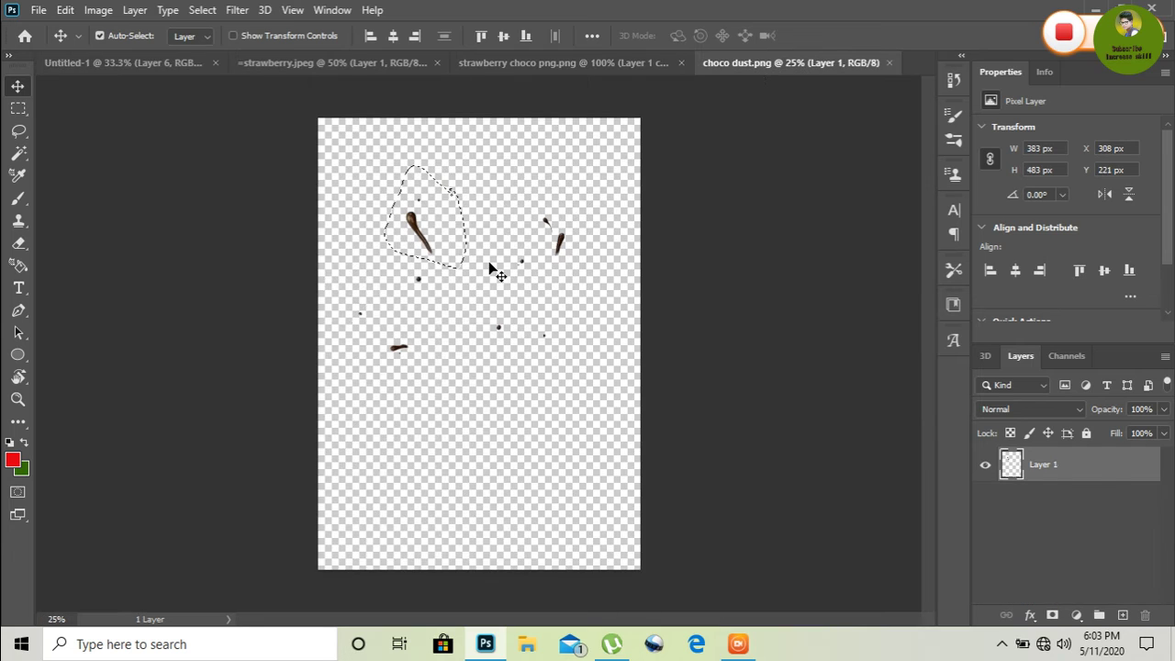
pyautogui.click(20, 130)
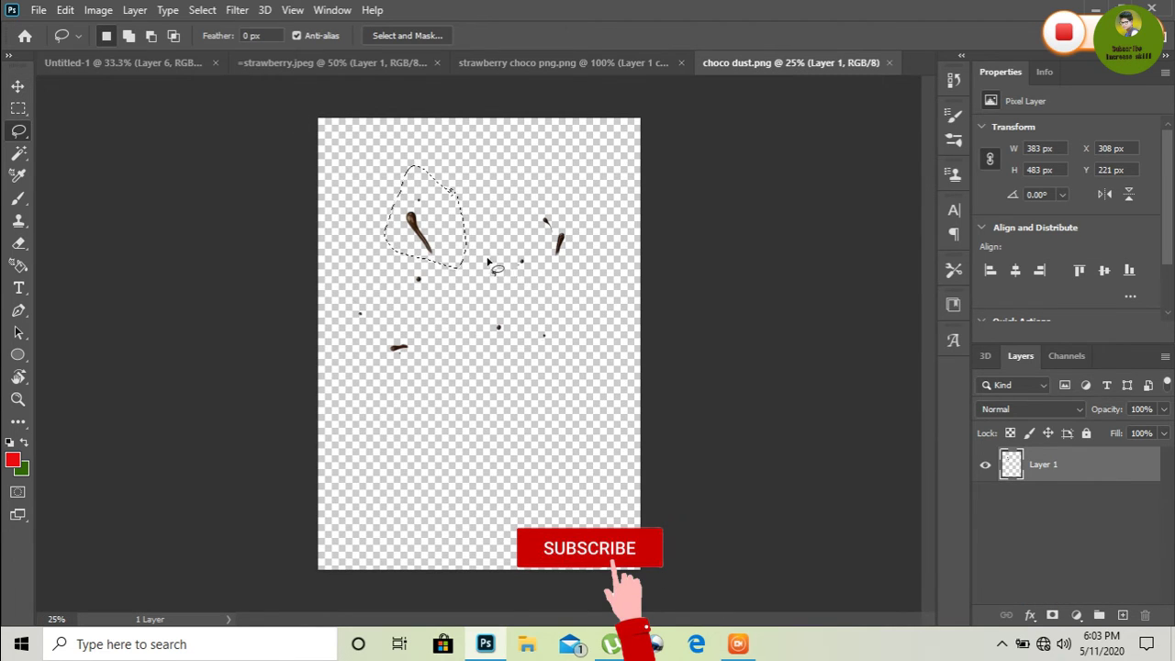
pyautogui.click(17, 87)
pyautogui.moveTo(417, 225)
pyautogui.mouseDown()
pyautogui.moveTo(183, 121)
pyautogui.moveTo(414, 471)
pyautogui.mouseUp()
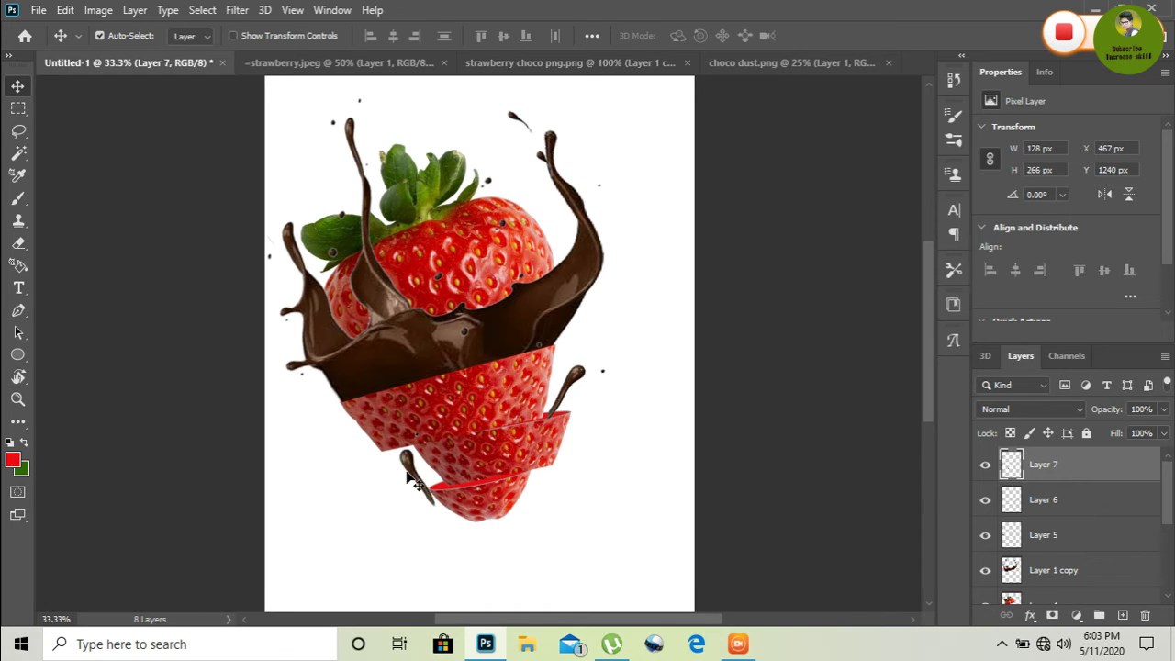
# Step: Move the drip to the strawberry's lower left and rotate it about -58 degrees
pyautogui.hotkey('ctrl', 't')
pyautogui.moveTo(410, 480); pyautogui.dragTo(390, 477)
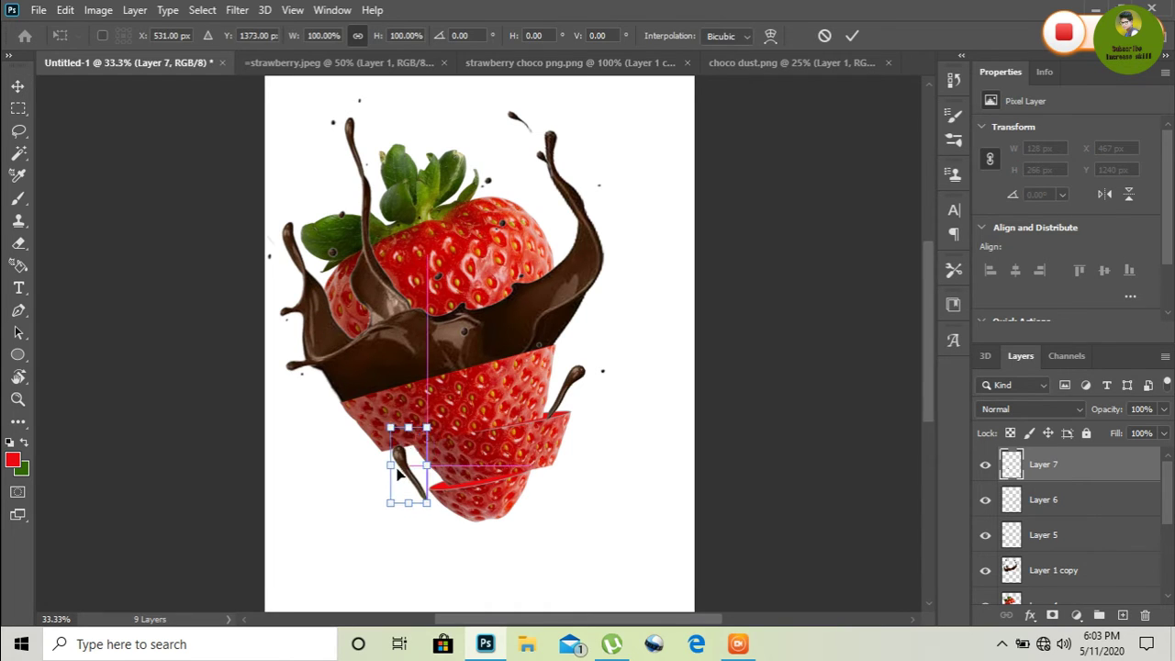
pyautogui.moveTo(429, 442); pyautogui.dragTo(356, 430)
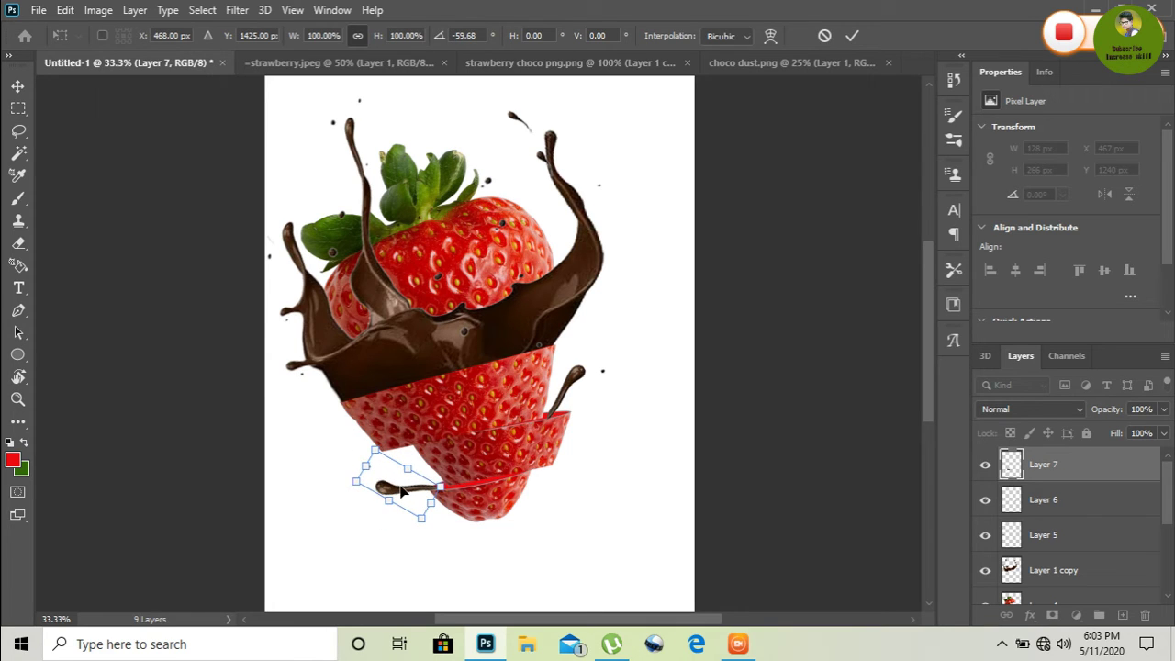
pyautogui.moveTo(401, 490); pyautogui.dragTo(409, 492)
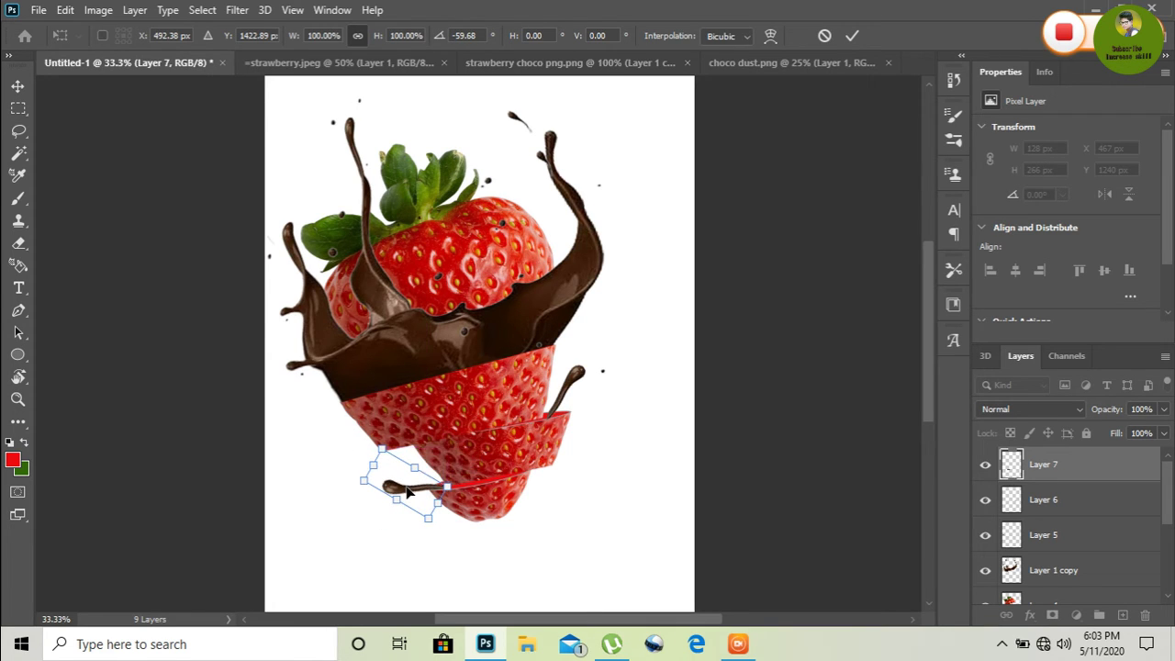
pyautogui.press('Return')
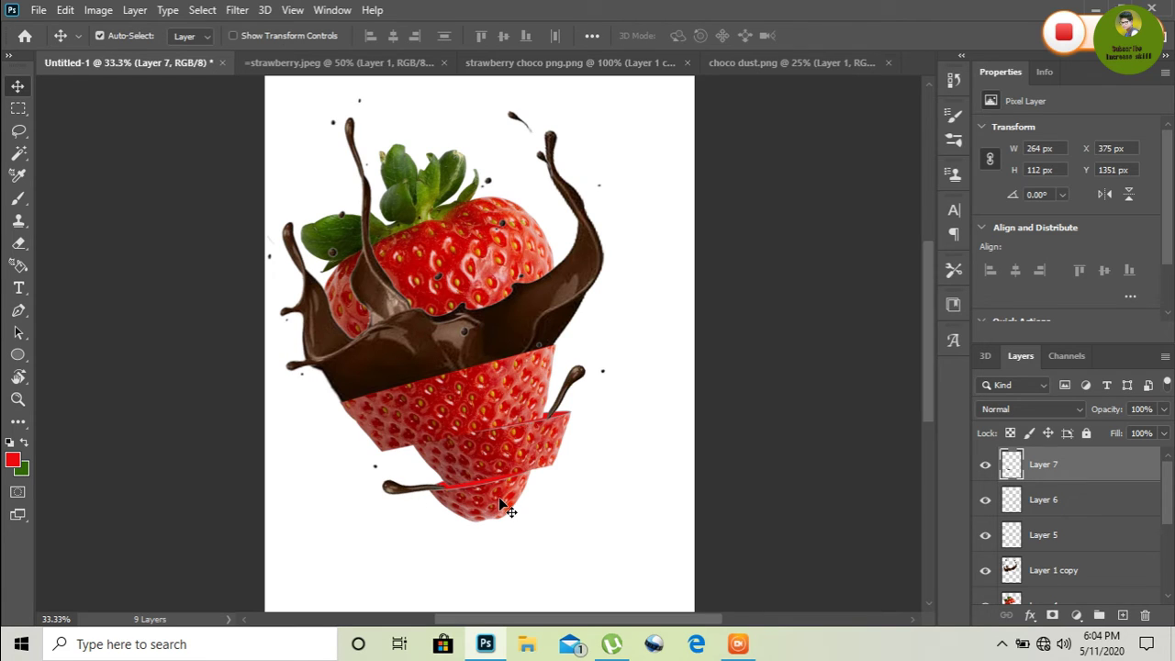
# Step: Tilt the drip back about 7 degrees and nudge it onto the bottom peel
pyautogui.hotkey('ctrl', 't')
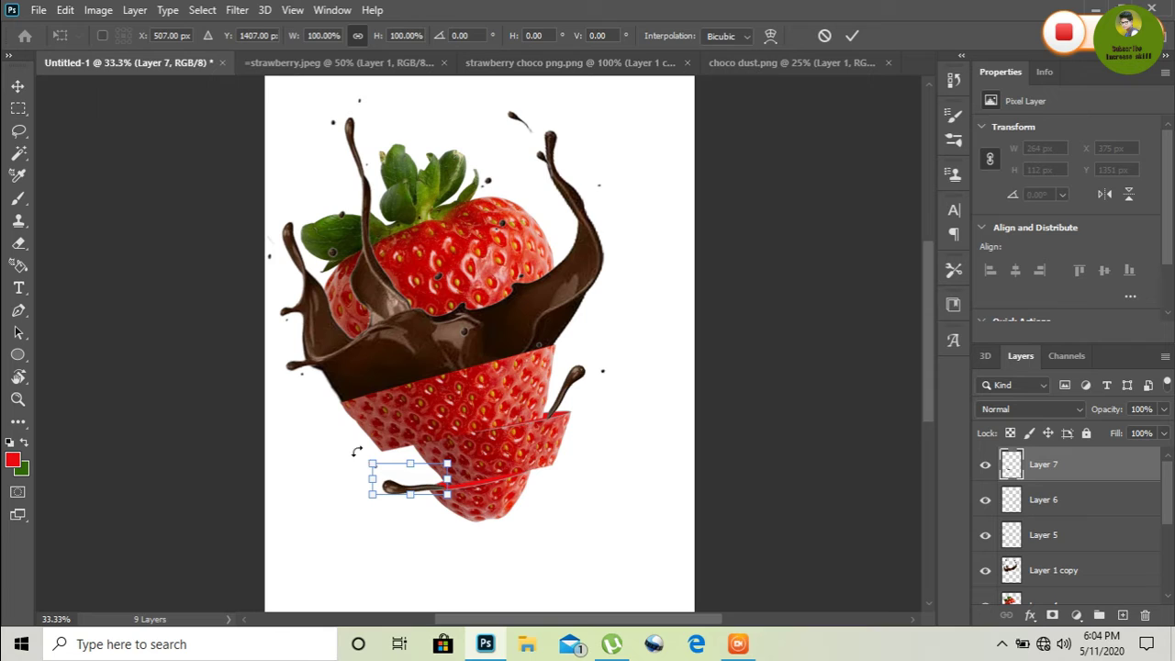
pyautogui.moveTo(357, 451); pyautogui.dragTo(359, 446)
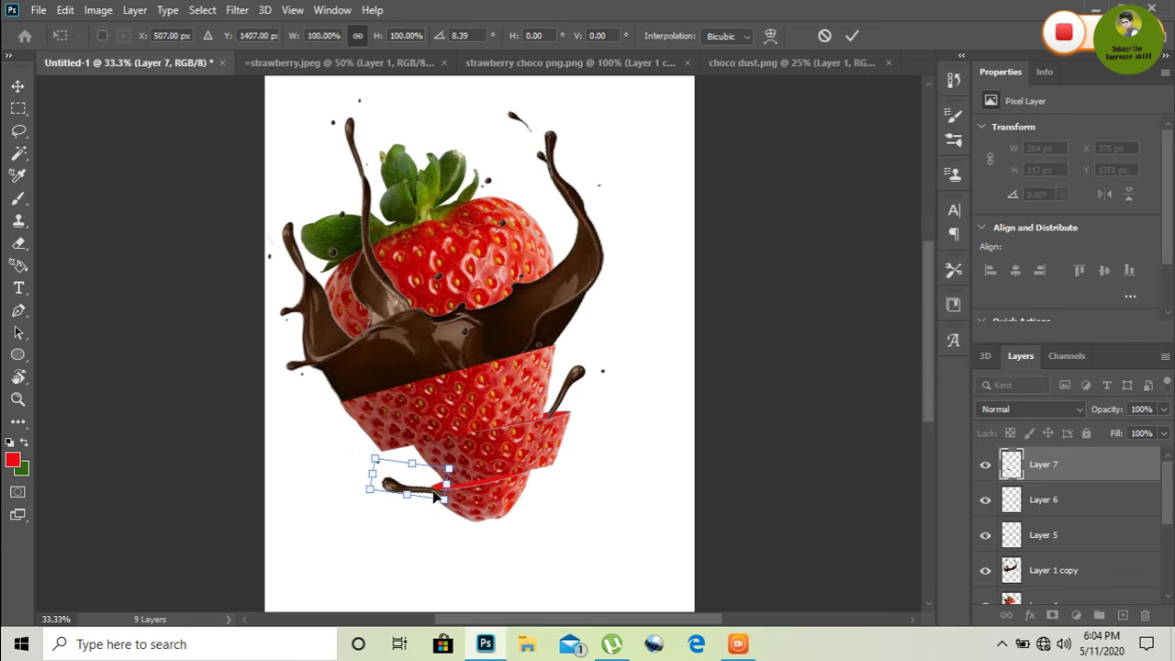
pyautogui.moveTo(435, 496); pyautogui.dragTo(439, 493)
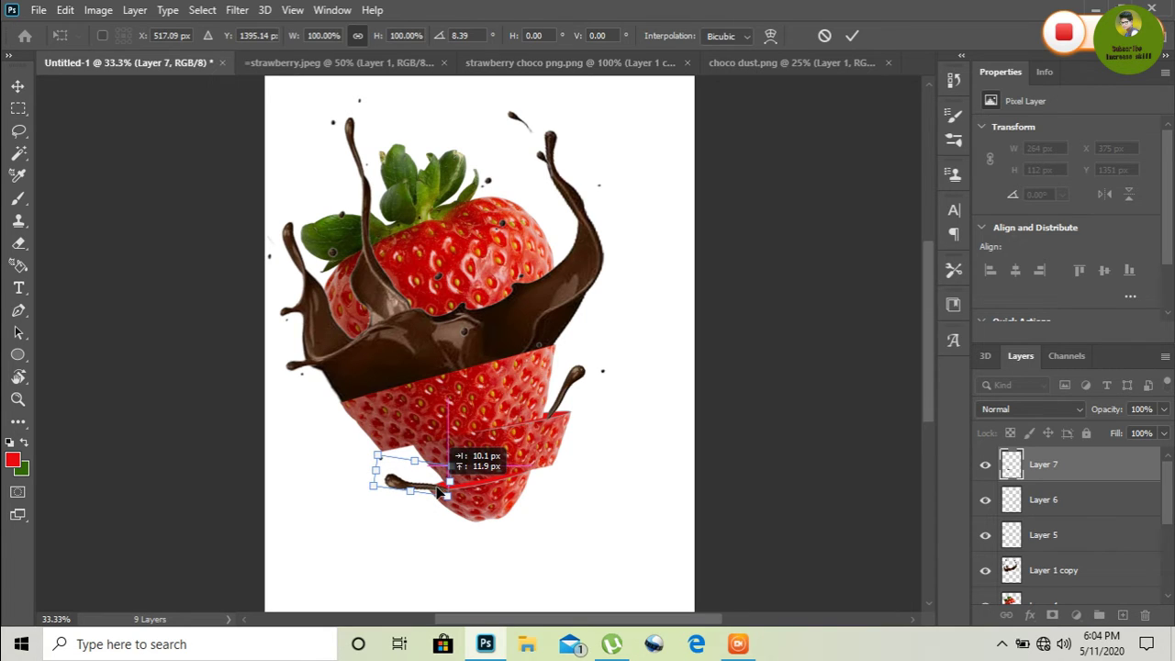
pyautogui.press('Return')
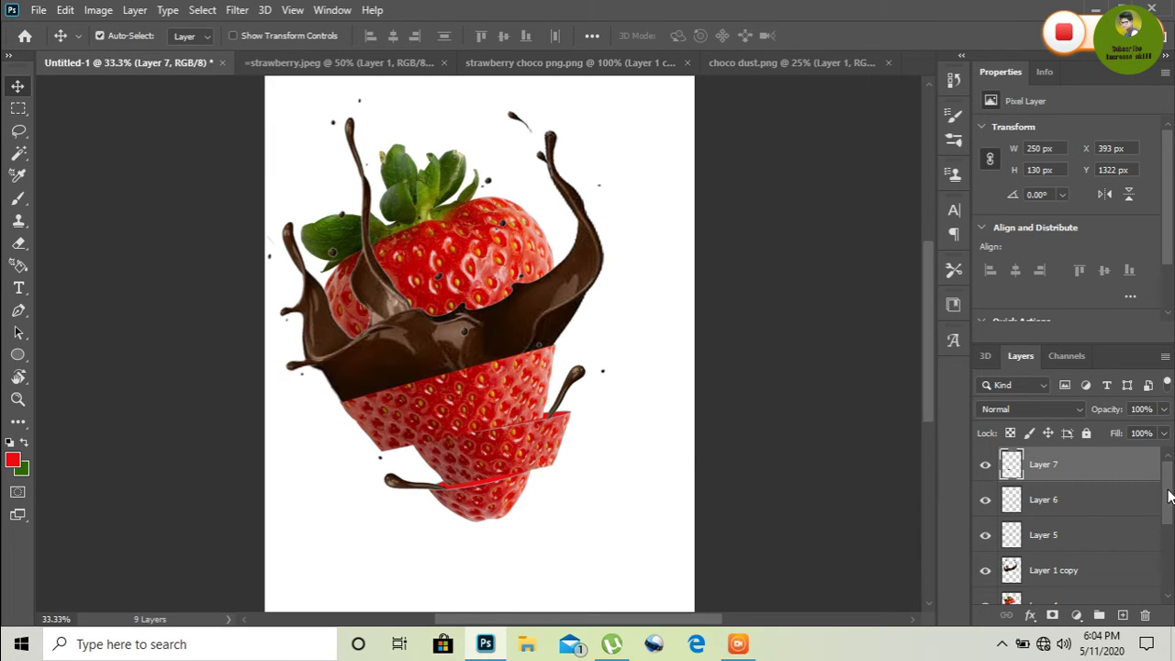
pyautogui.moveTo(1168, 501); pyautogui.dragTo(1171, 606)
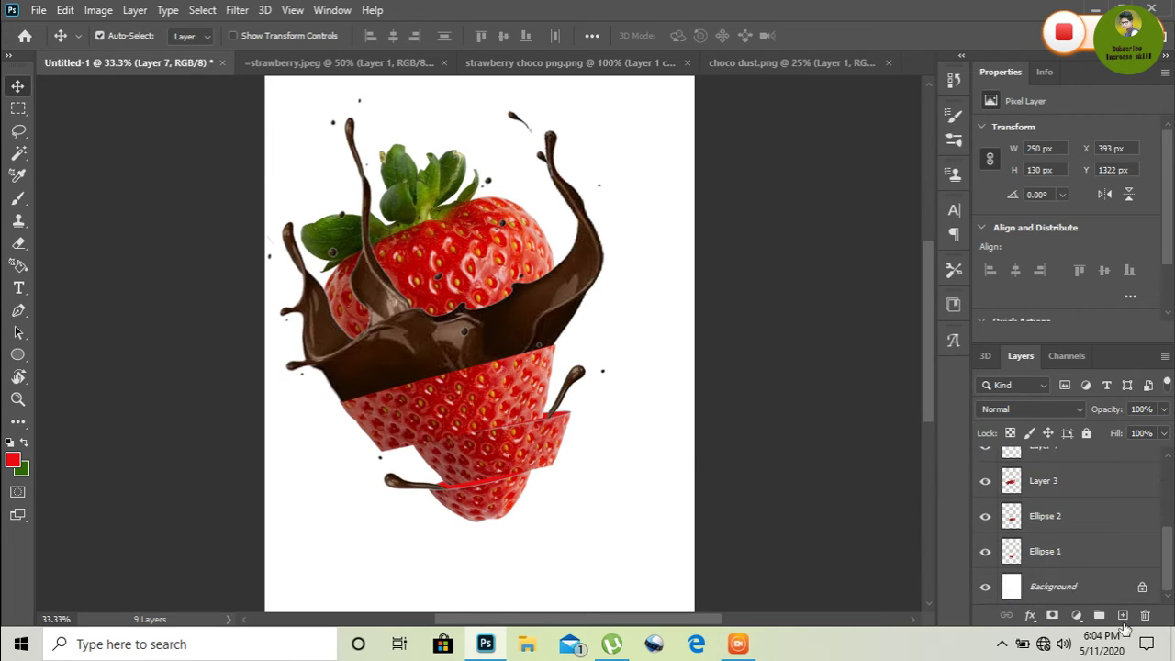
# Step: Add Layer 8 above Background and paint it solid red with a 1700 px brush
pyautogui.click(1084, 588)
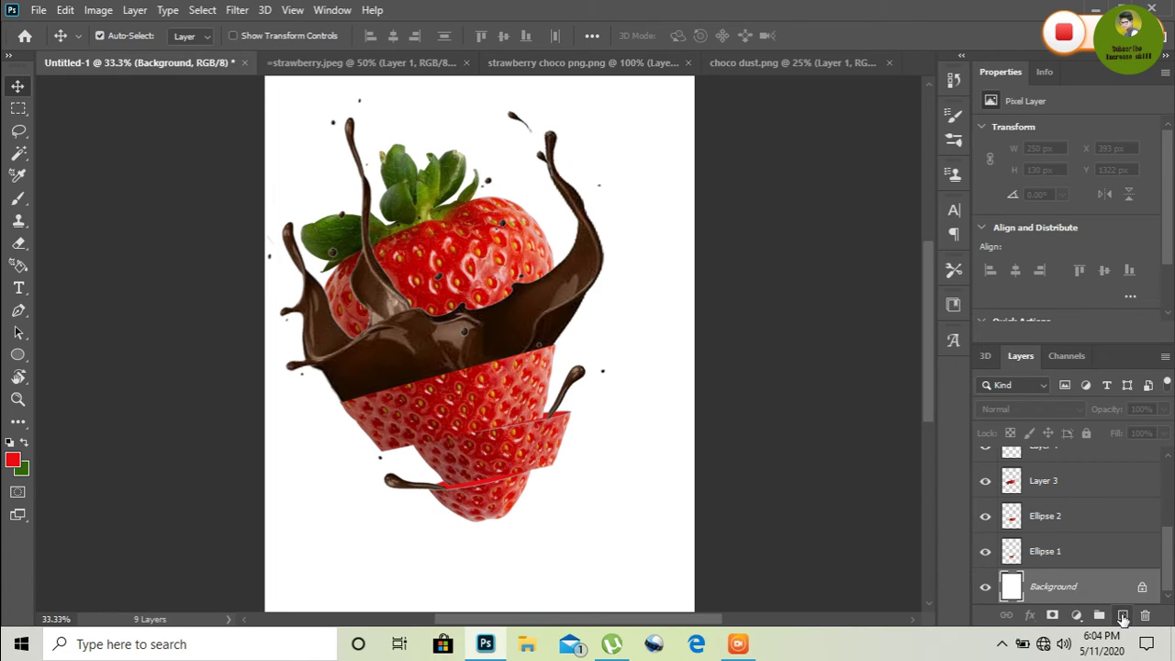
pyautogui.click(1121, 616)
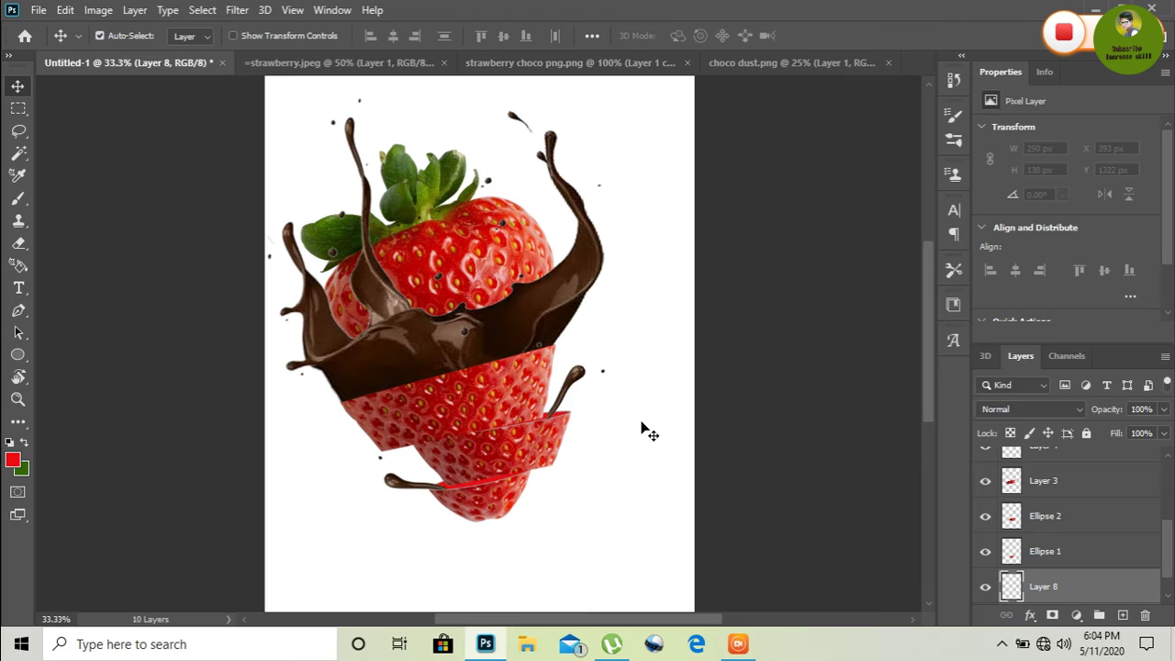
pyautogui.click(18, 197)
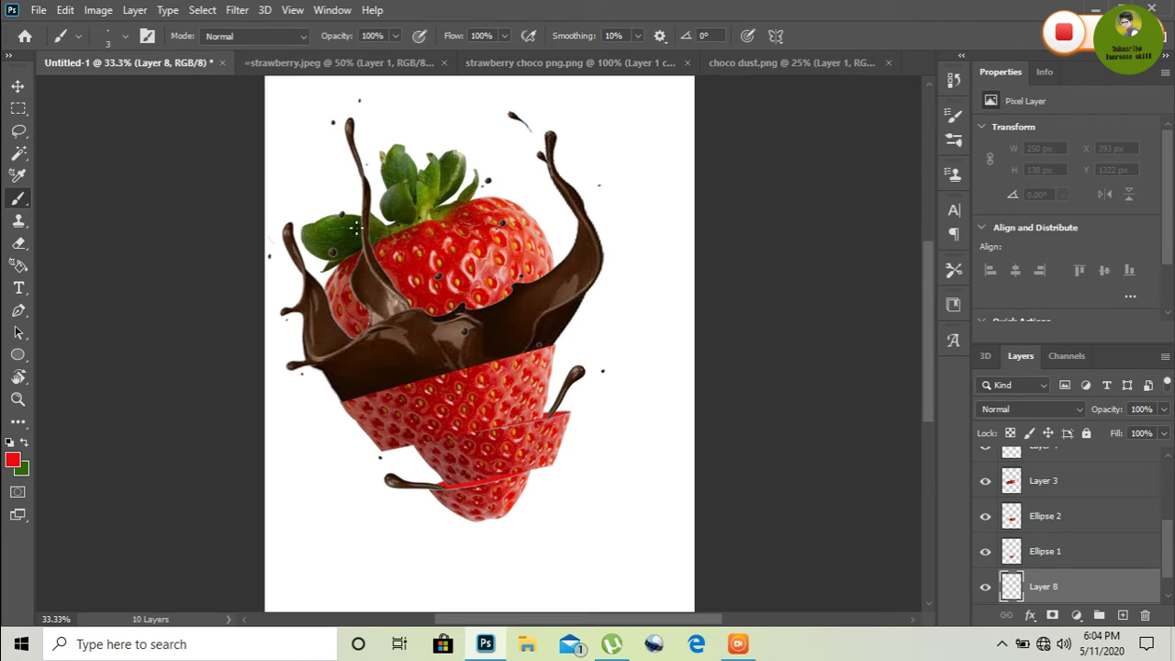
pyautogui.press(']')
pyautogui.press(']')
pyautogui.press(']')
pyautogui.press(']')
pyautogui.press(']')
pyautogui.press(']')
pyautogui.press(']')
pyautogui.press(']')
pyautogui.press(']')
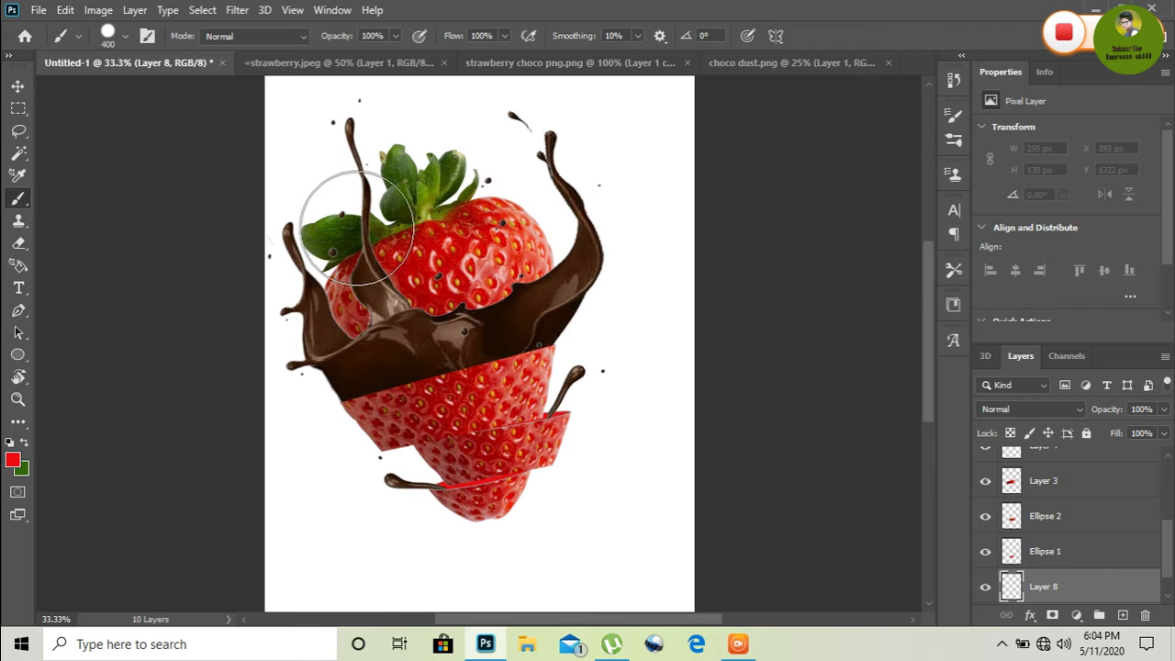
pyautogui.press(']')
pyautogui.press(']')
pyautogui.press(']')
pyautogui.press(']')
pyautogui.press(']')
pyautogui.press(']')
pyautogui.press(']')
pyautogui.press(']')
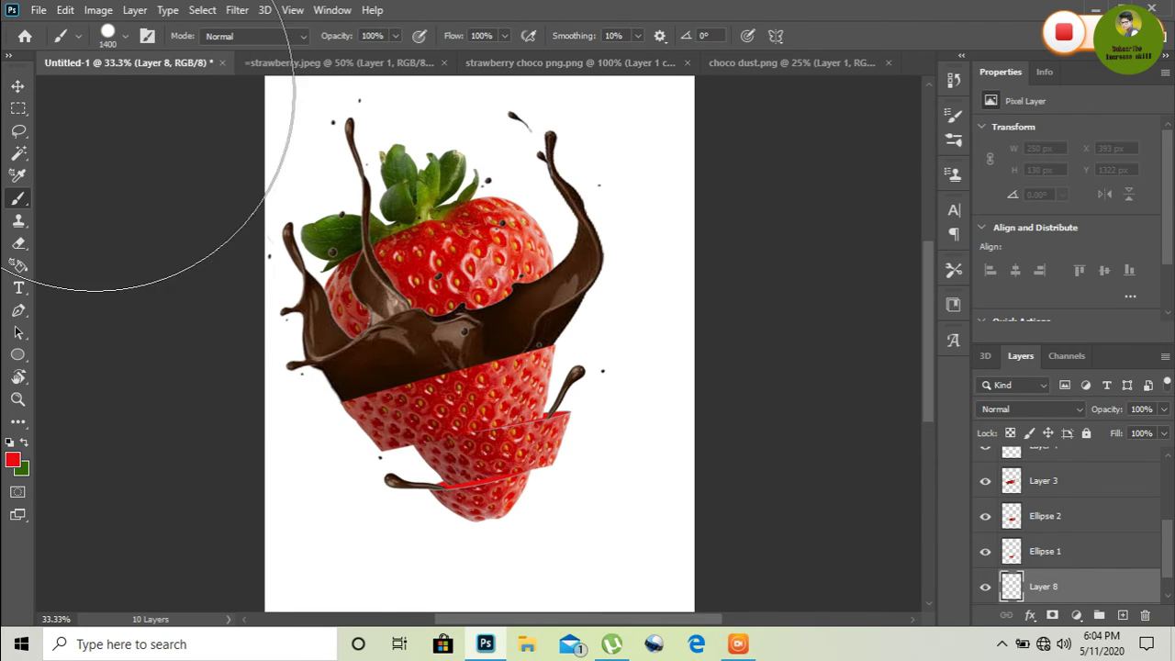
pyautogui.click(125, 36)
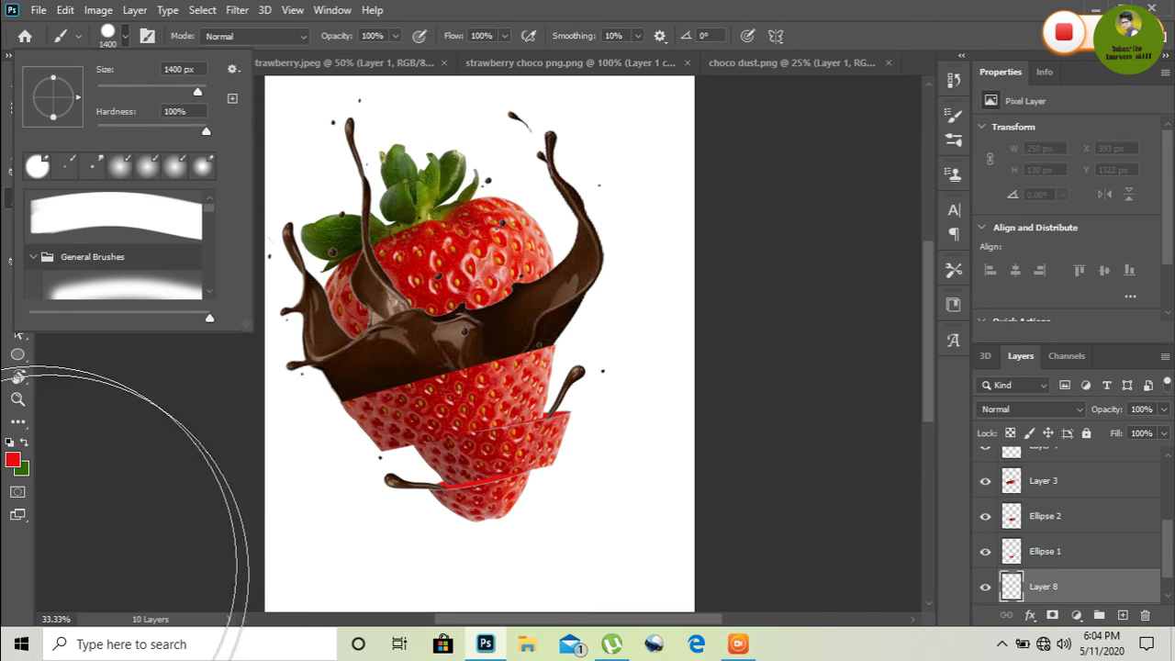
pyautogui.click(26, 560)
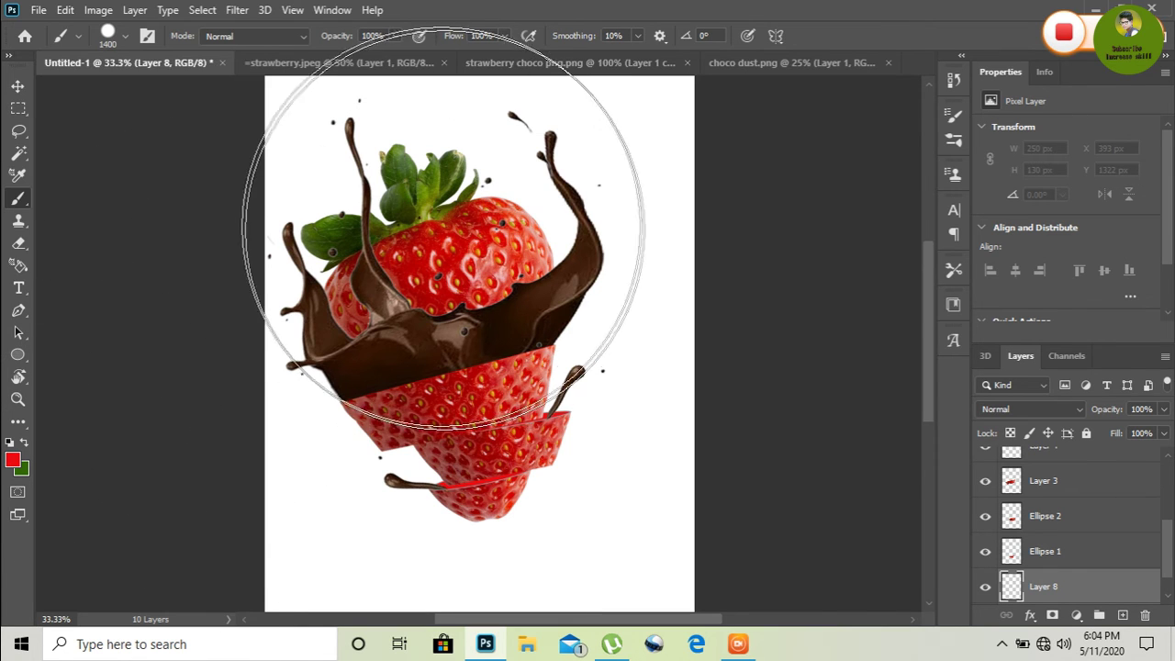
pyautogui.press(']')
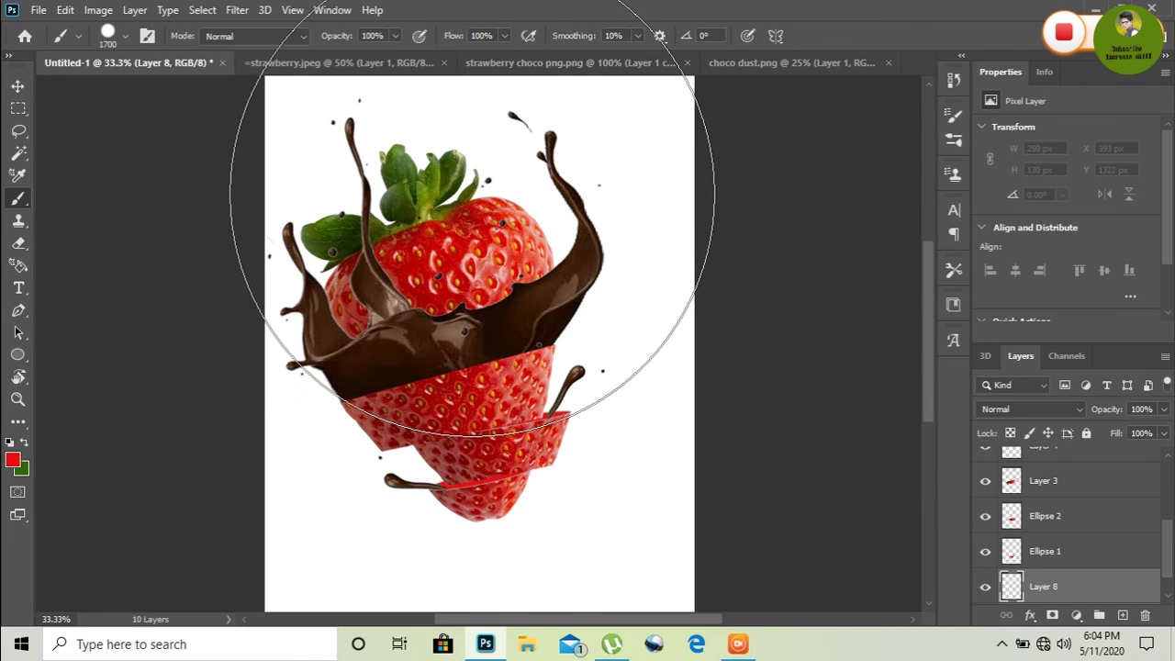
pyautogui.click(481, 170)
pyautogui.moveTo(481, 170); pyautogui.dragTo(465, 660)
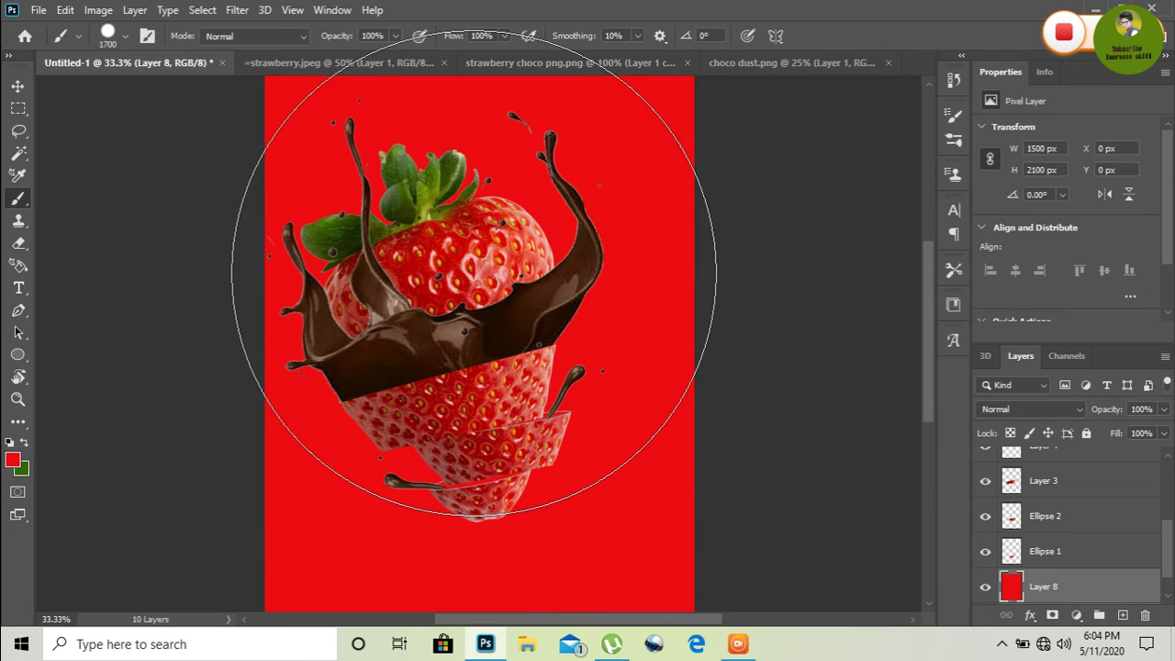
pyautogui.hotkey('ctrl', '-')
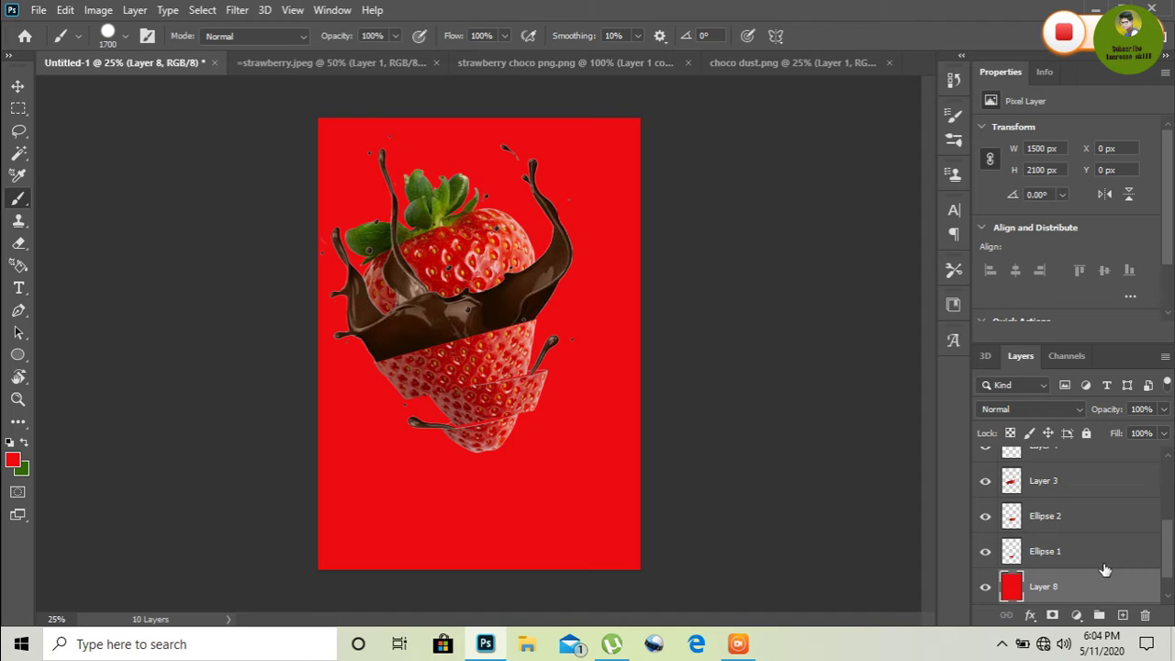
# Step: Add Layer 9, shrink the brush to 400 px and set near-black 0c0c13 as colour
pyautogui.click(1122, 615)
pyautogui.press('[')
pyautogui.press('[')
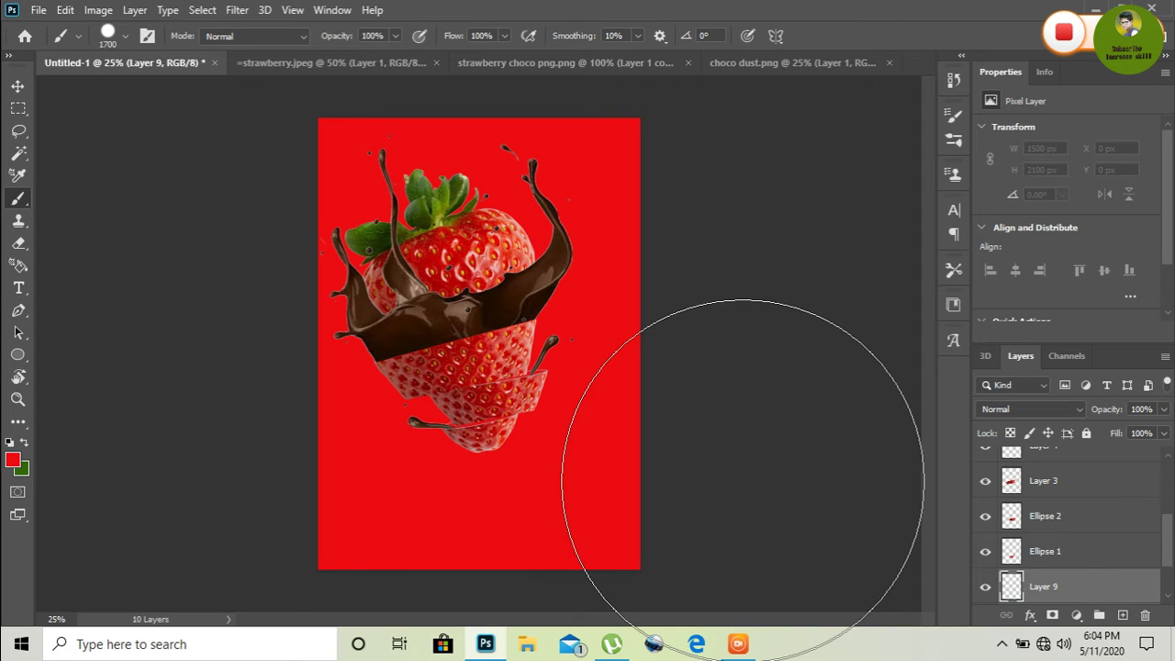
pyautogui.press('[')
pyautogui.press('[')
pyautogui.press('[')
pyautogui.press('[')
pyautogui.press('[')
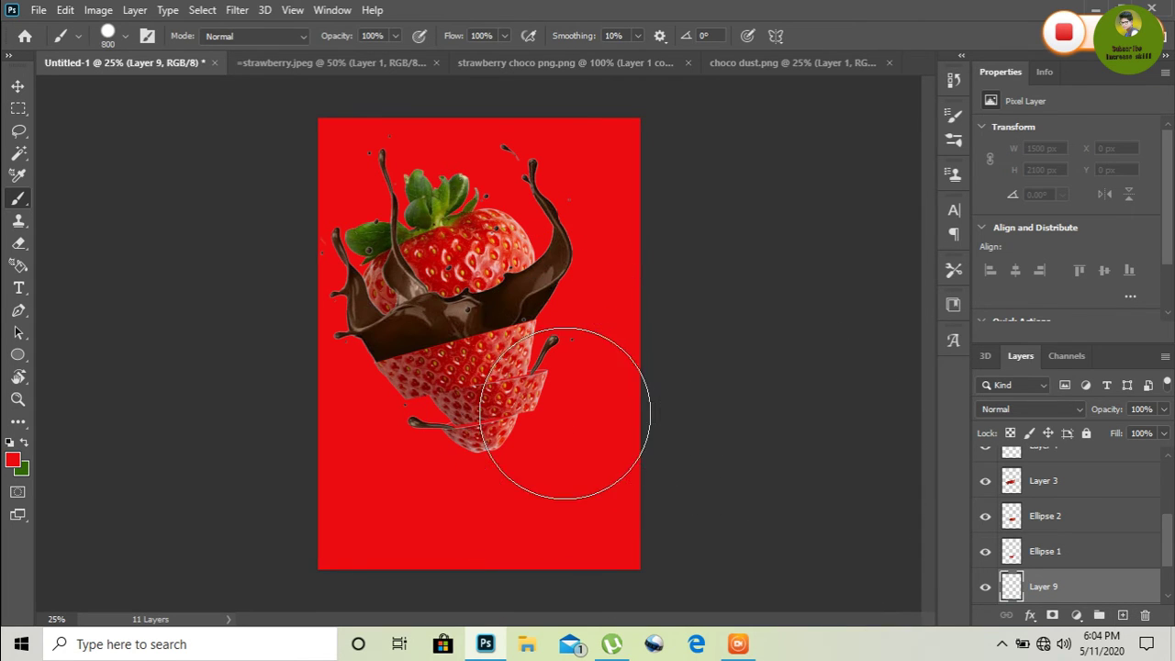
pyautogui.press('[')
pyautogui.press('[')
pyautogui.press('[')
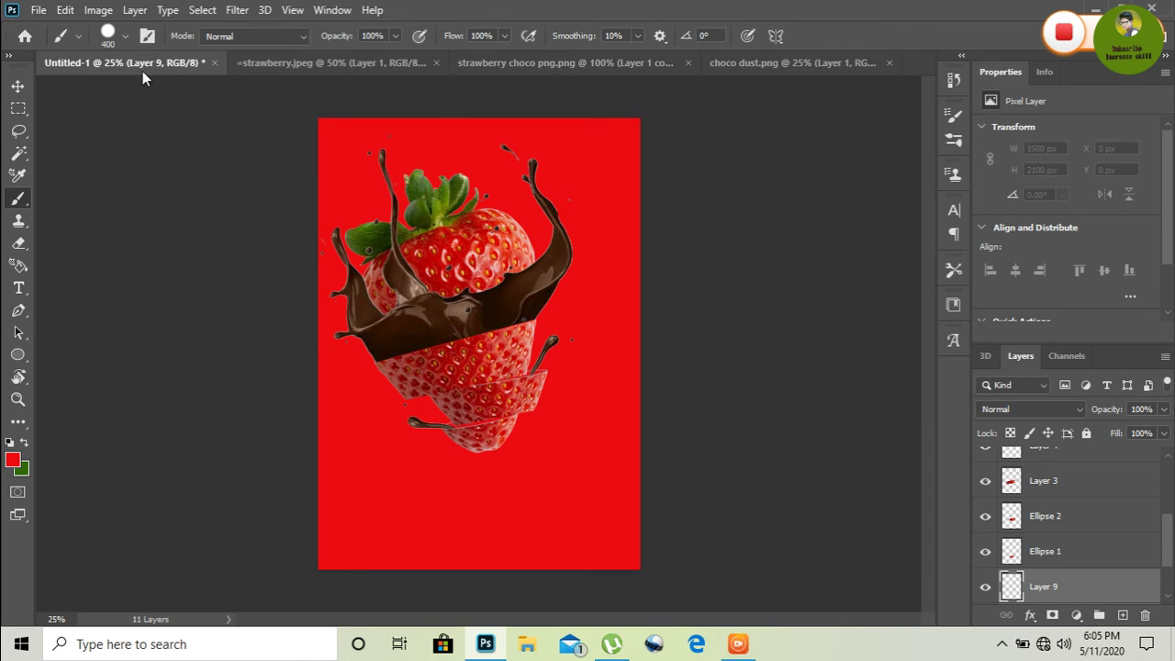
pyautogui.click(13, 461)
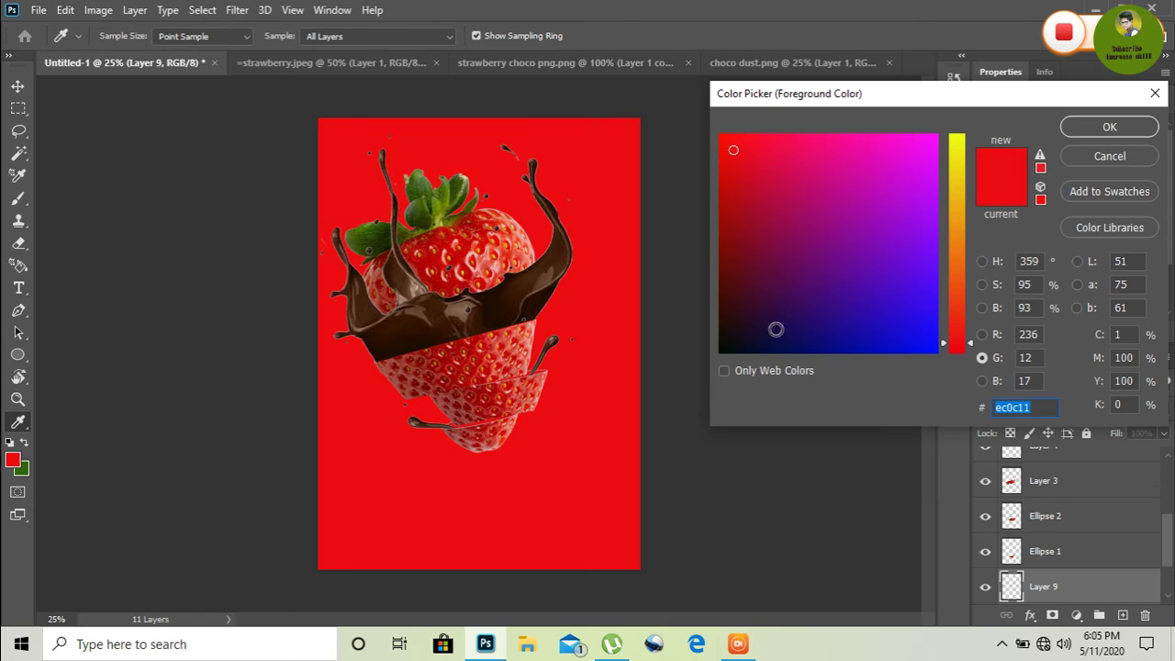
pyautogui.click(735, 342)
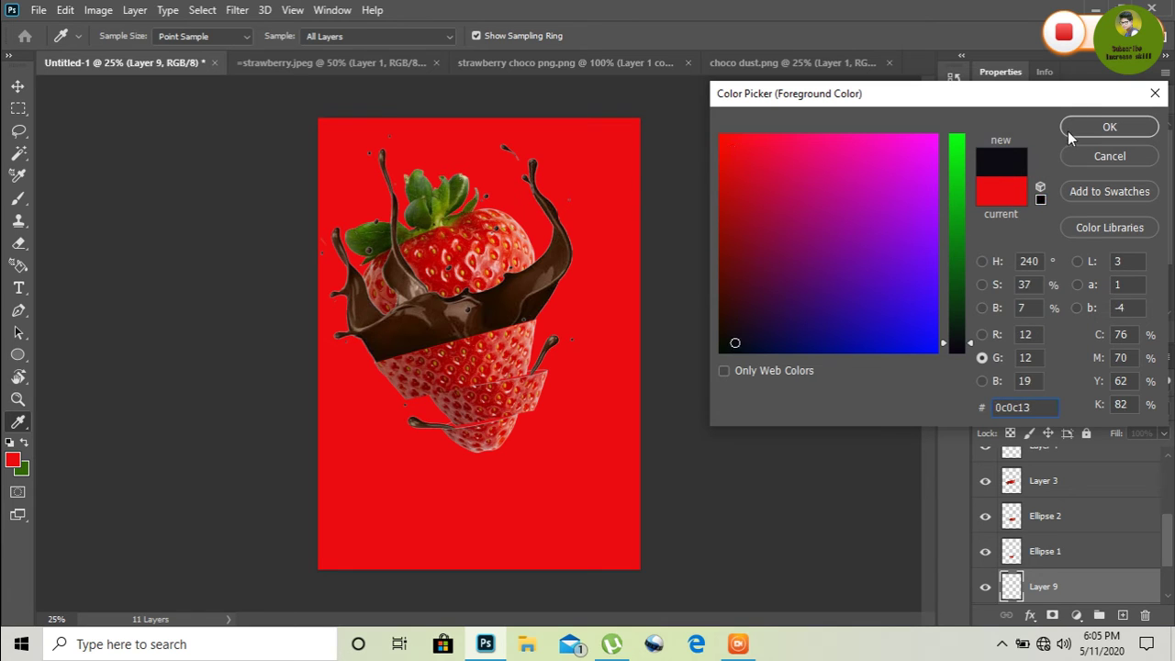
pyautogui.click(1108, 127)
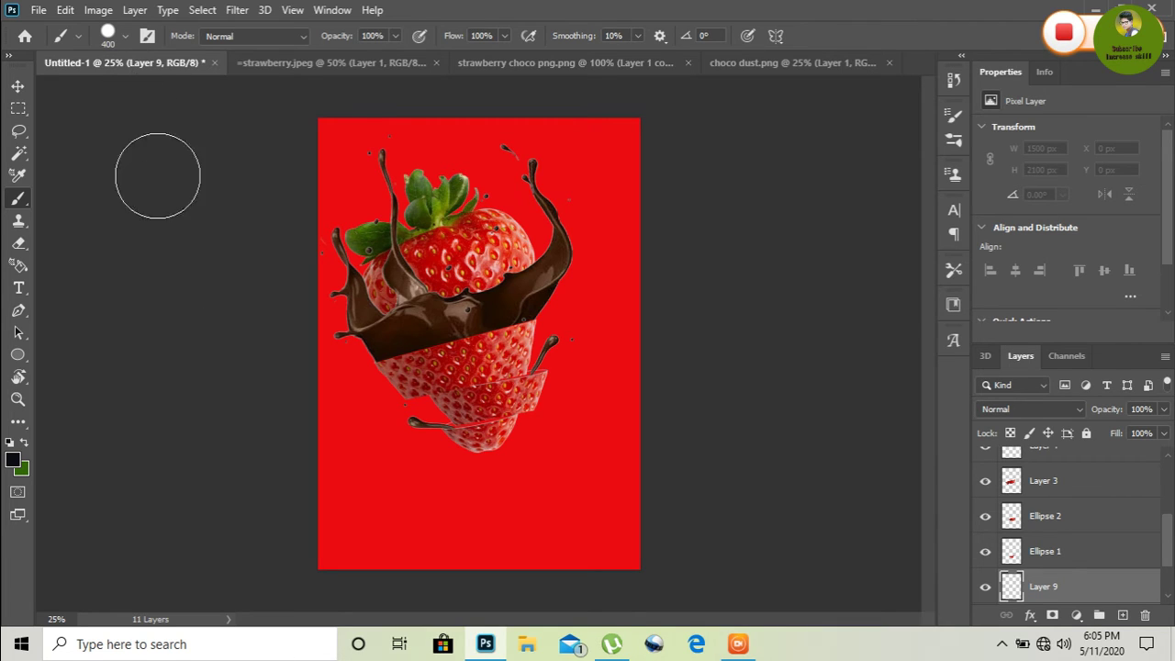
# Step: Paint a 100 px black dot just below the strawberry
pyautogui.press('[')
pyautogui.press('[')
pyautogui.press('[')
pyautogui.press('[')
pyautogui.press('[')
pyautogui.press('[')
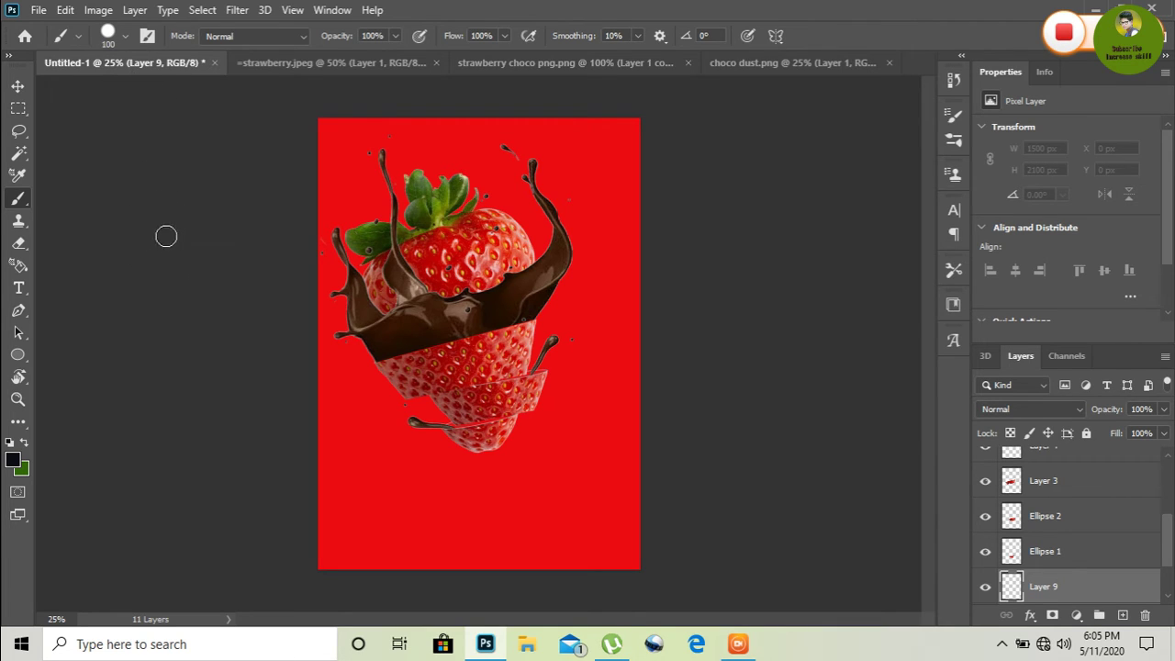
pyautogui.press('[')
pyautogui.press(']')
pyautogui.press(']')
pyautogui.press(']')
pyautogui.click(520, 483)
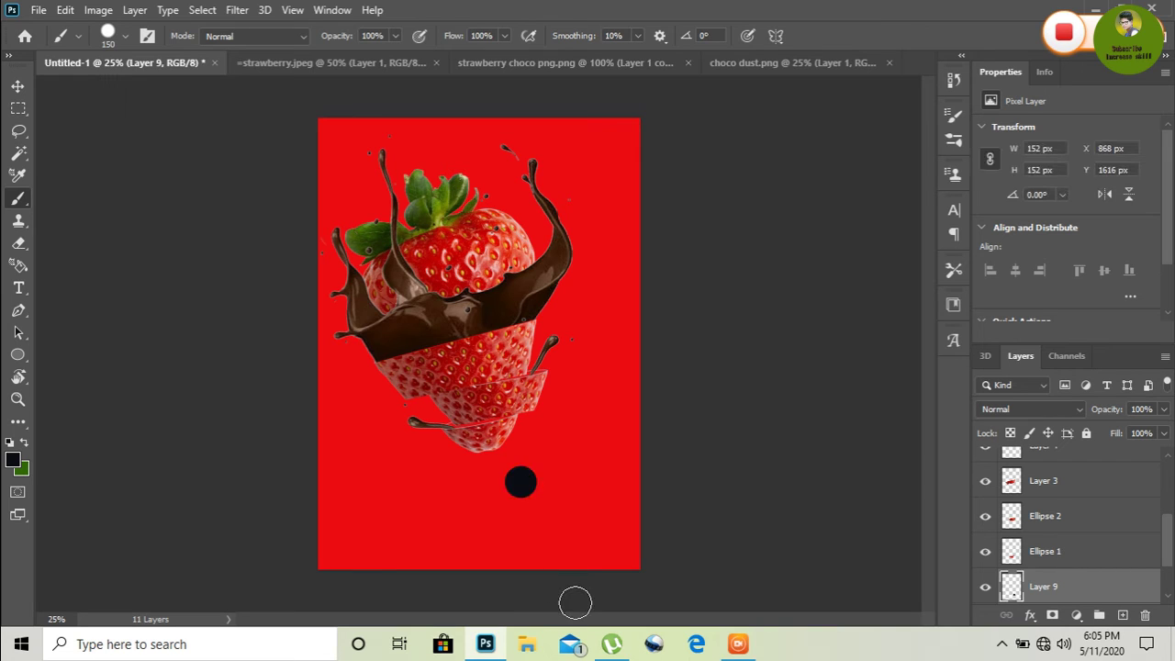
# Step: Stretch the black dot into a flat 435 × 157 px oval under the strawberry's tip
pyautogui.hotkey('ctrl', 't')
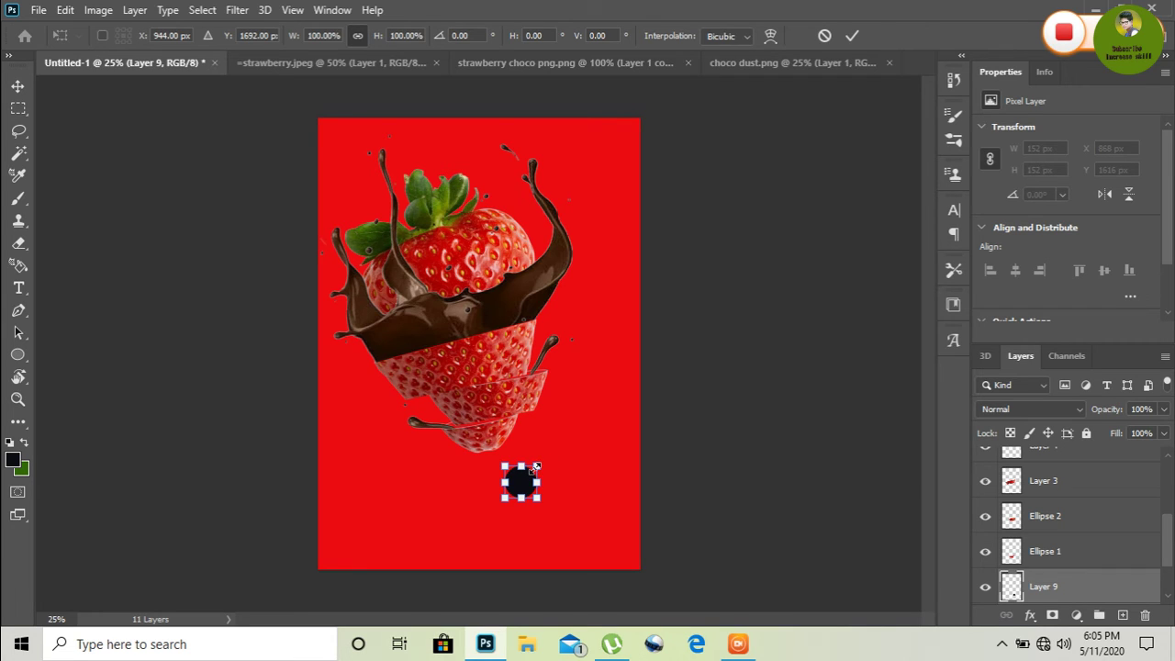
pyautogui.moveTo(541, 483); pyautogui.dragTo(597, 477)
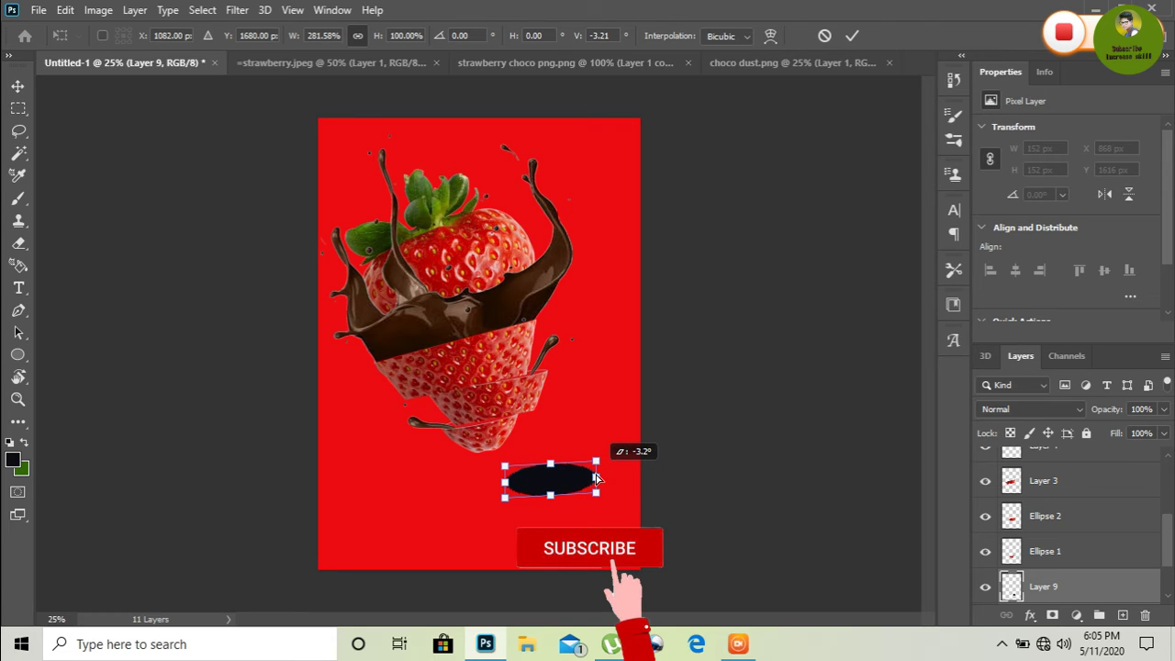
pyautogui.moveTo(505, 481); pyautogui.dragTo(507, 492)
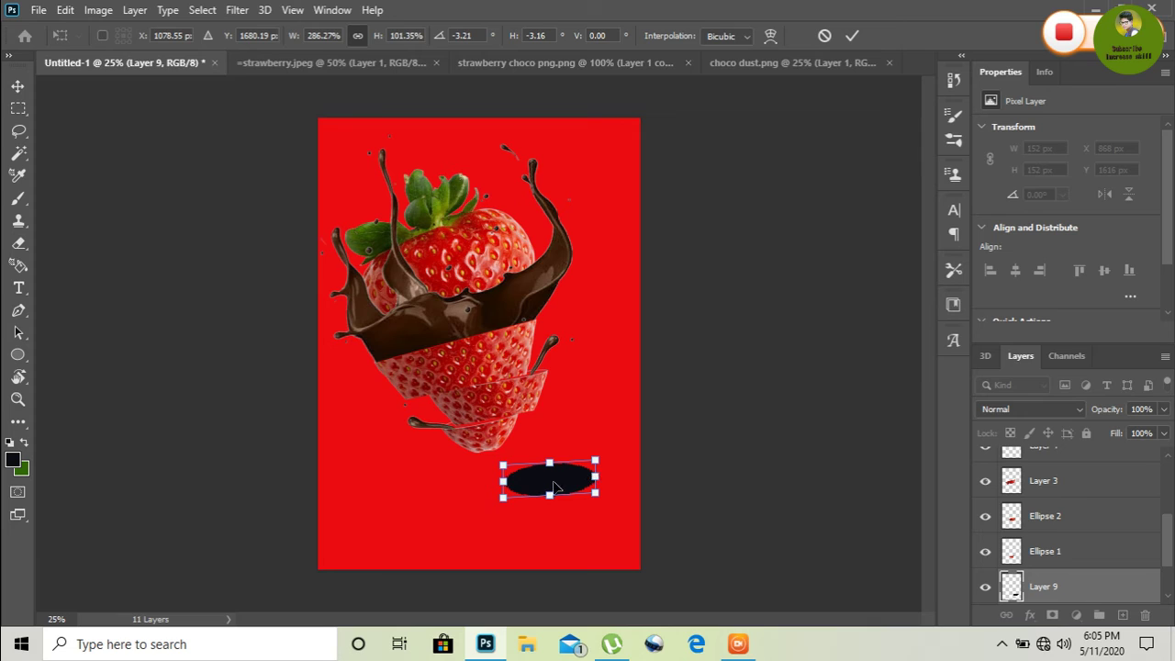
pyautogui.moveTo(547, 486)
pyautogui.mouseDown()
pyautogui.moveTo(492, 486)
pyautogui.moveTo(485, 471)
pyautogui.mouseUp()
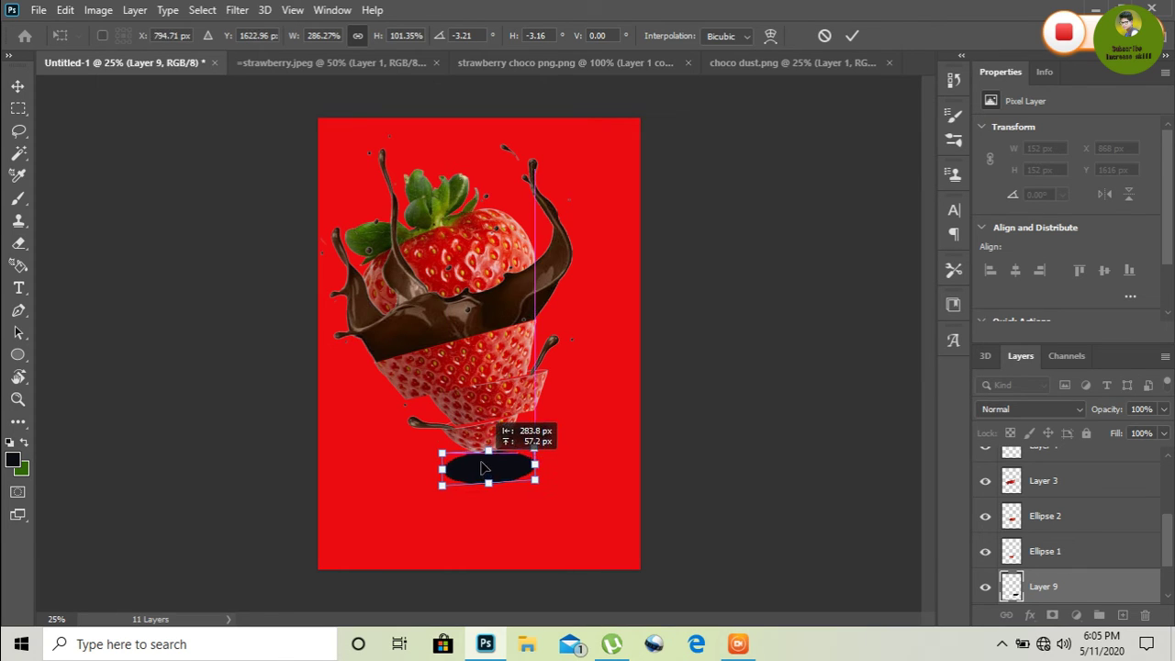
pyautogui.moveTo(485, 471); pyautogui.dragTo(483, 468)
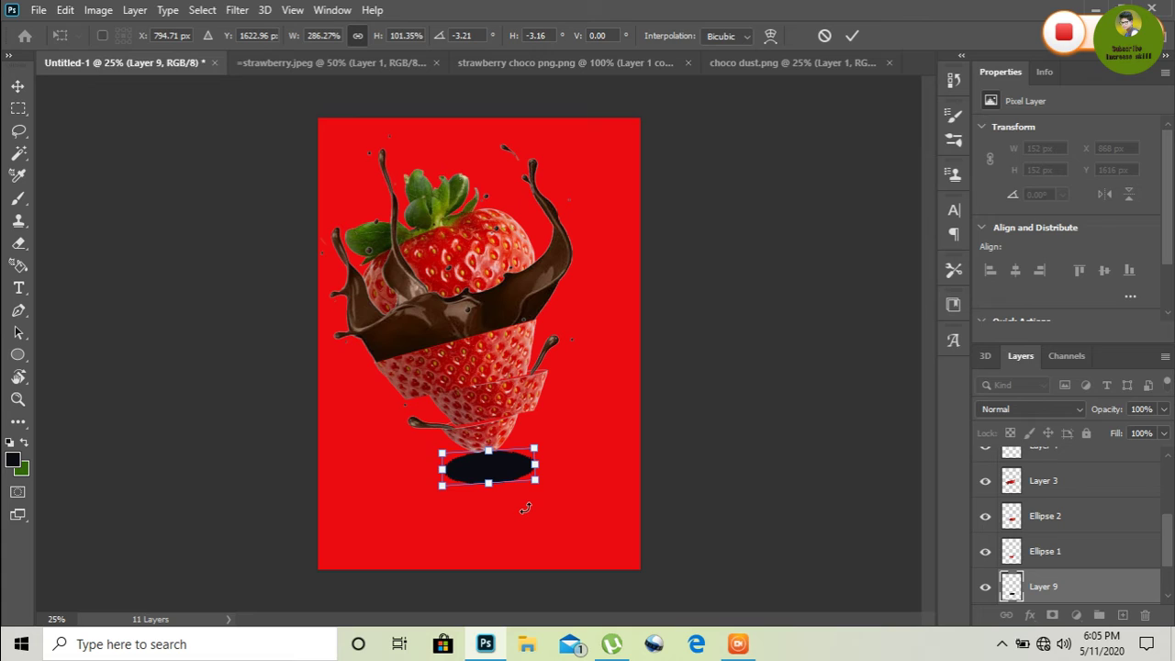
pyautogui.moveTo(501, 468); pyautogui.dragTo(499, 464)
pyautogui.press('Return')
pyautogui.press('b')
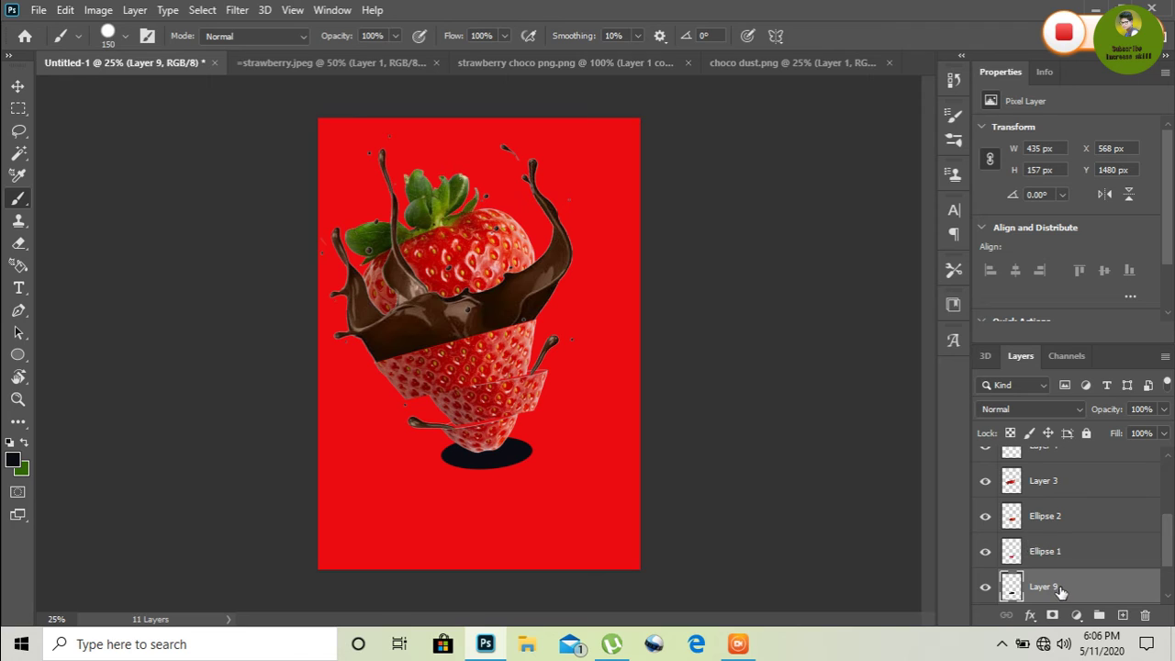
# Step: Lower the shadow layer Layer 9's opacity to 53%
pyautogui.click(1164, 409)
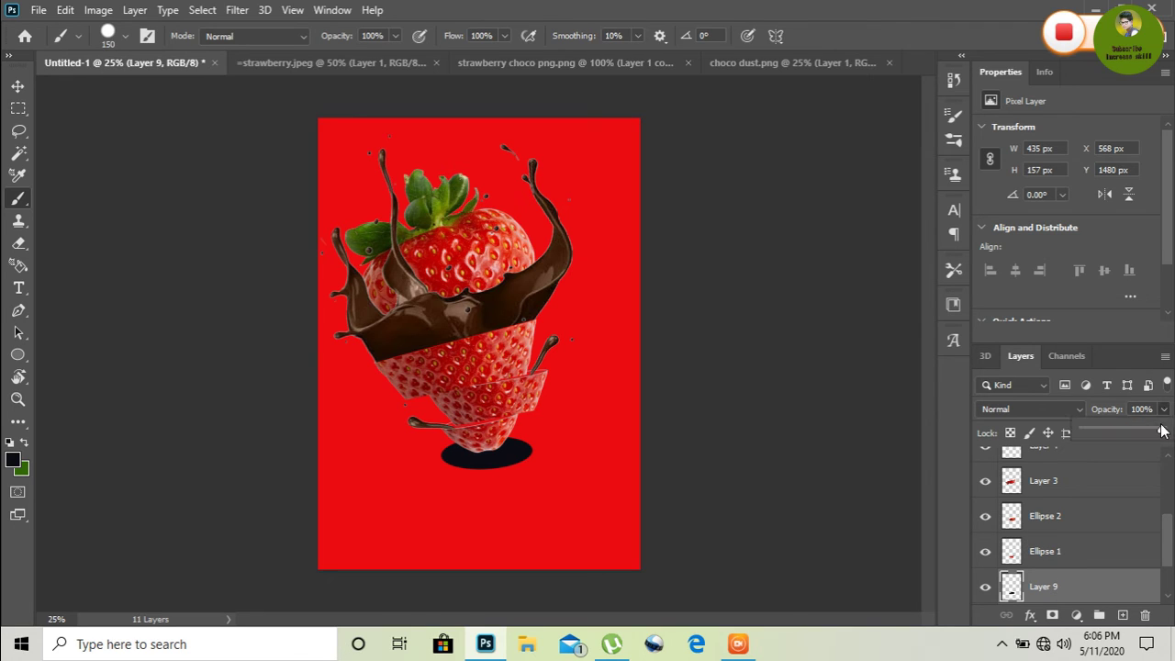
pyautogui.moveTo(1162, 431)
pyautogui.mouseDown()
pyautogui.moveTo(1103, 431)
pyautogui.moveTo(1125, 432)
pyautogui.mouseUp()
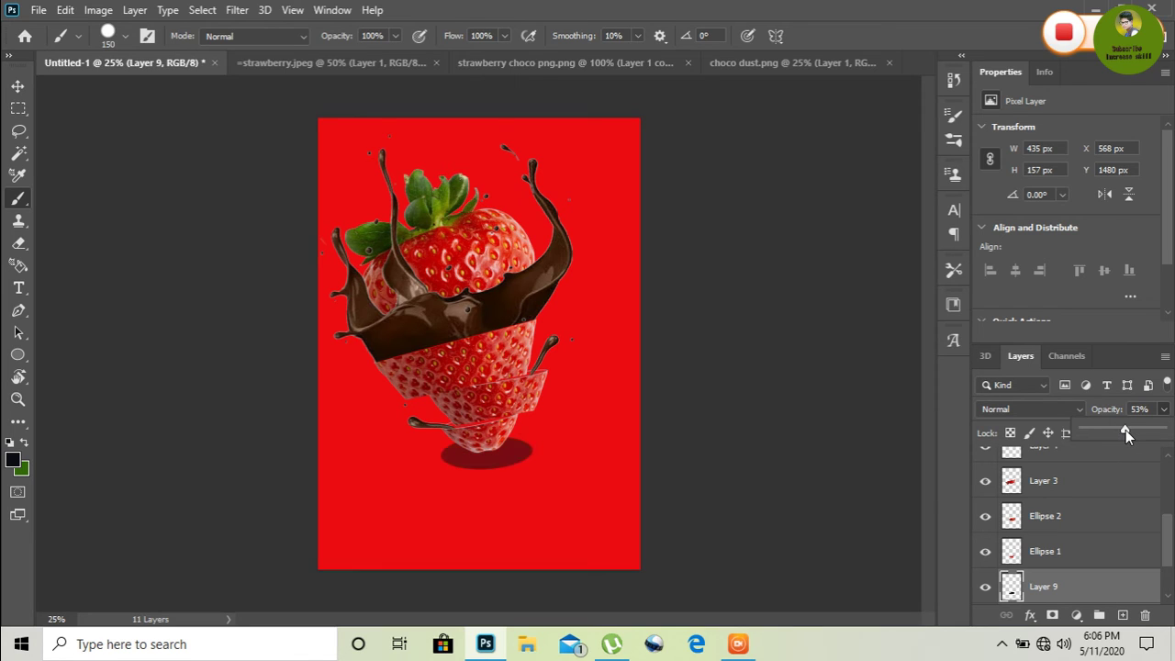
pyautogui.click(938, 497)
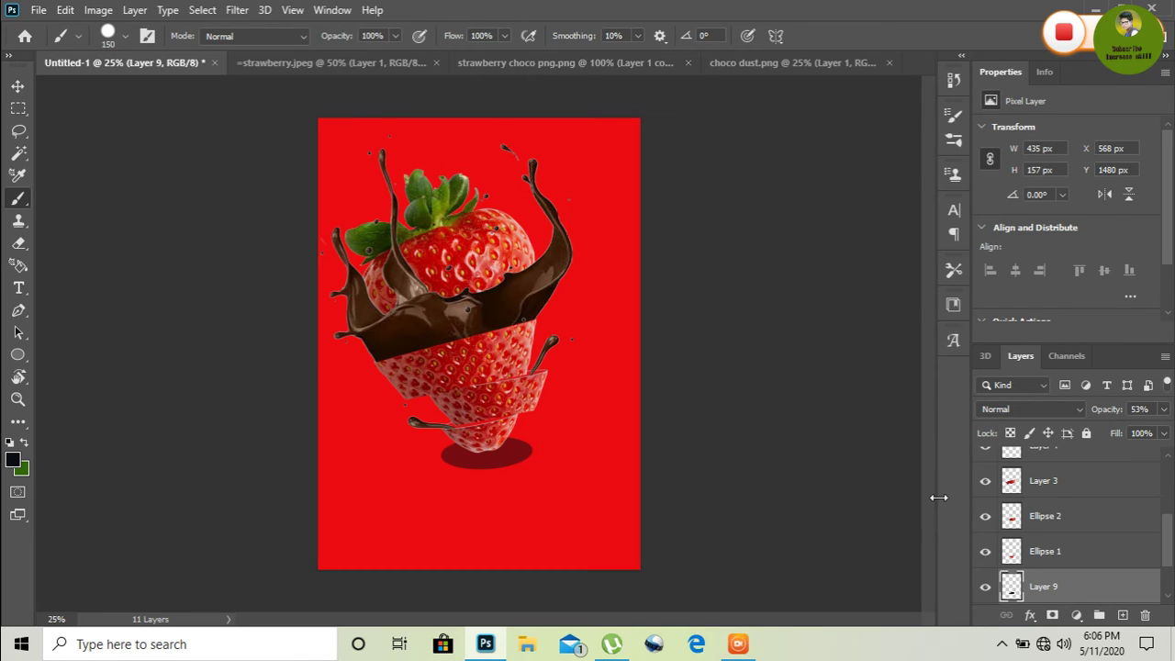
# Step: Test-erase the shadow's left edge, then undo the erase
pyautogui.click(19, 243)
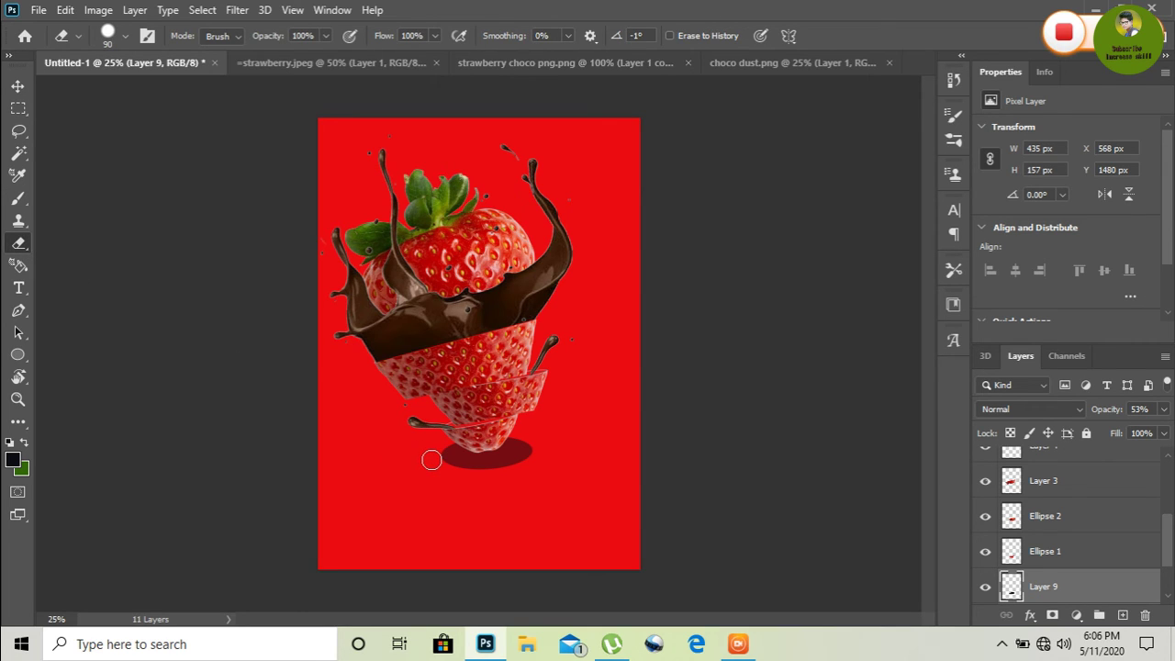
pyautogui.click(432, 460)
pyautogui.hotkey('ctrl', 'z')
pyautogui.click(19, 87)
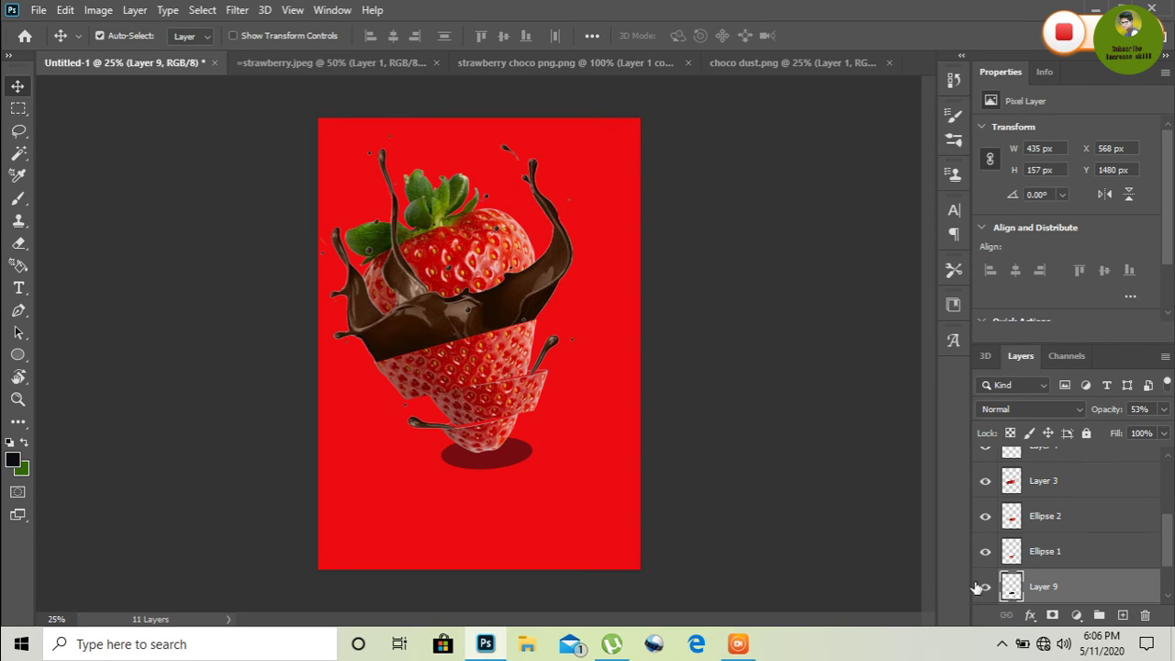
pyautogui.scroll(-1, 1167, 547)
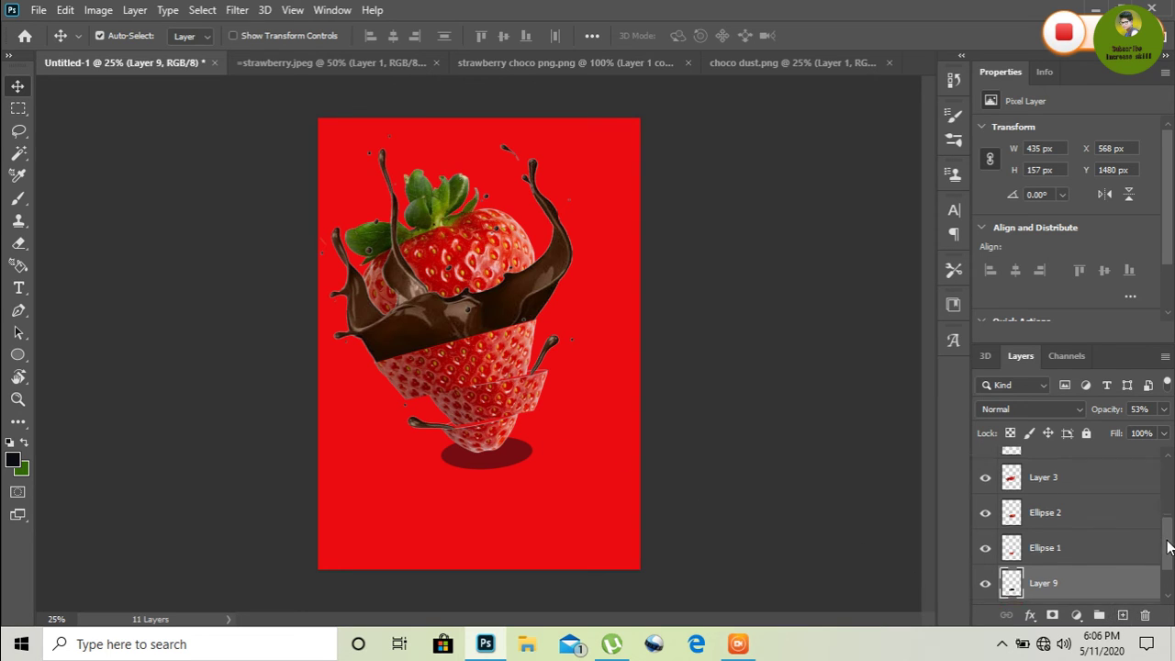
pyautogui.scroll(-1, 1167, 547)
# Step: Add Layer 10 above red Layer 8 with a 400 px brush in near-white fefefe
pyautogui.click(1101, 555)
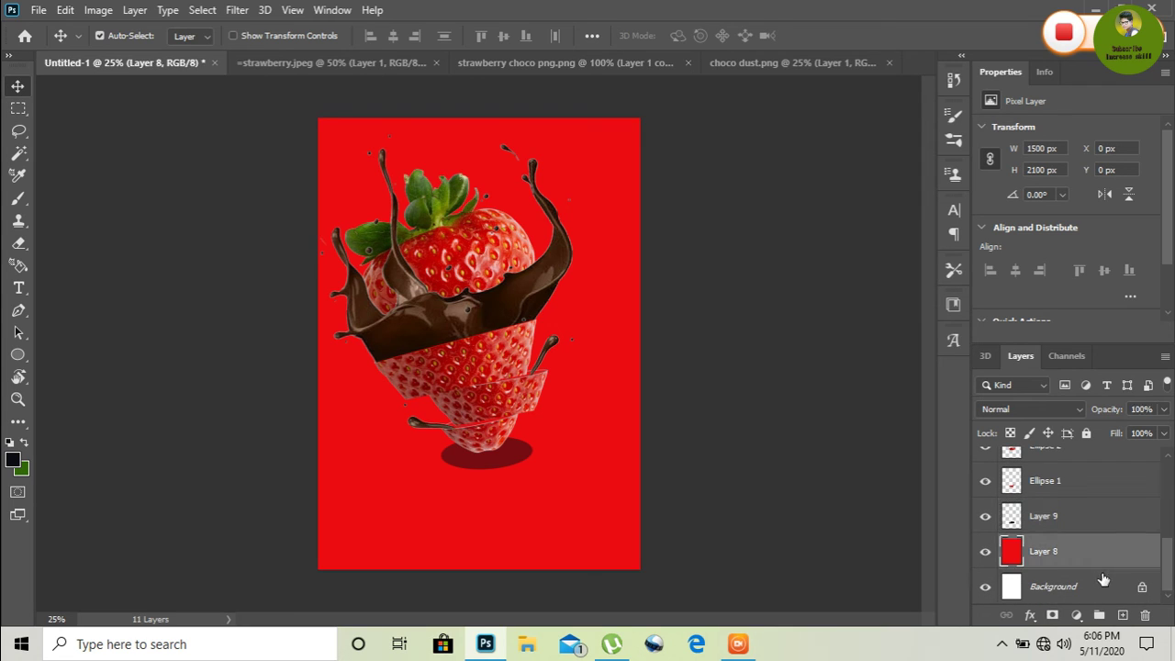
pyautogui.click(1122, 615)
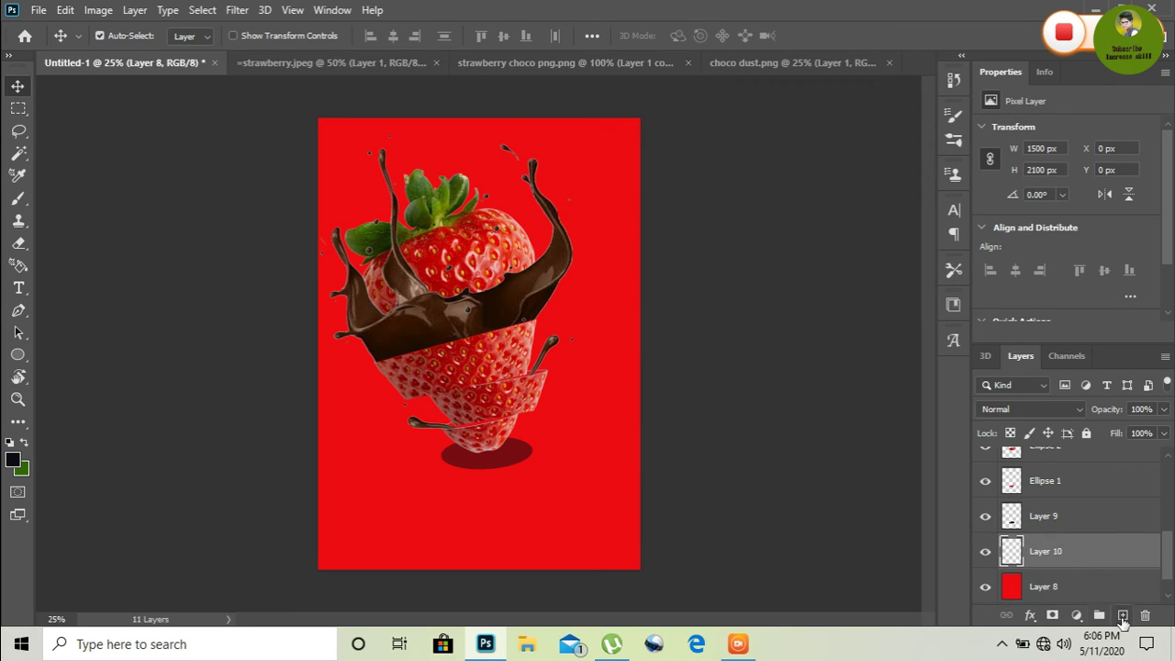
pyautogui.click(19, 198)
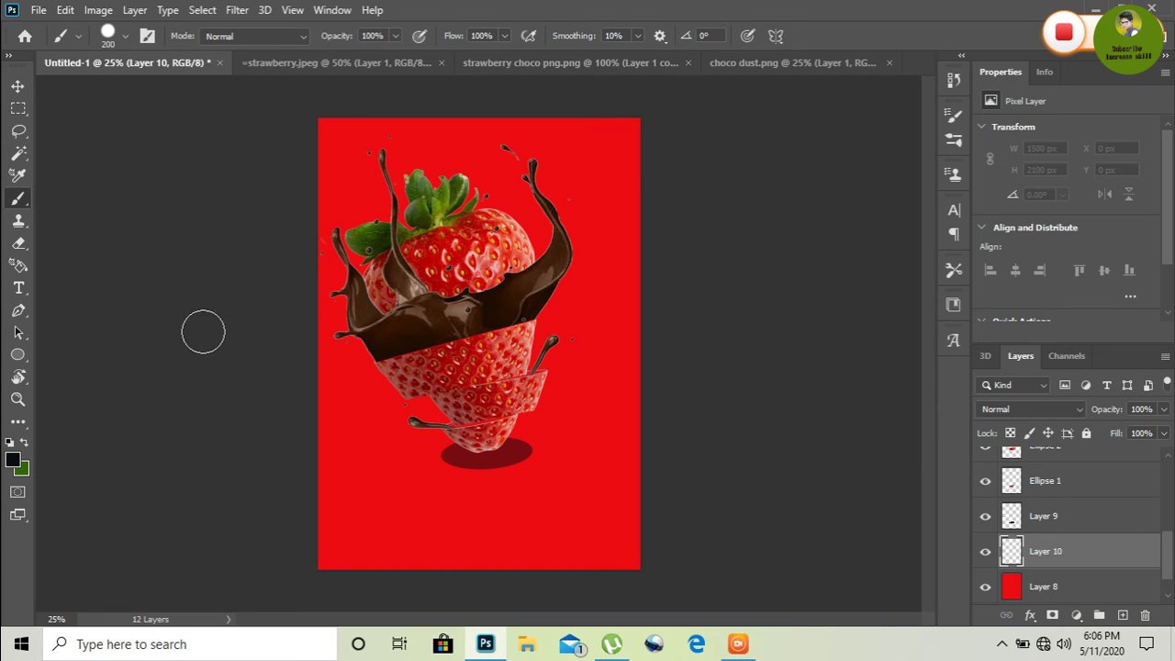
pyautogui.press(']')
pyautogui.press(']')
pyautogui.press(']')
pyautogui.press(']')
pyautogui.press('[')
pyautogui.press('[')
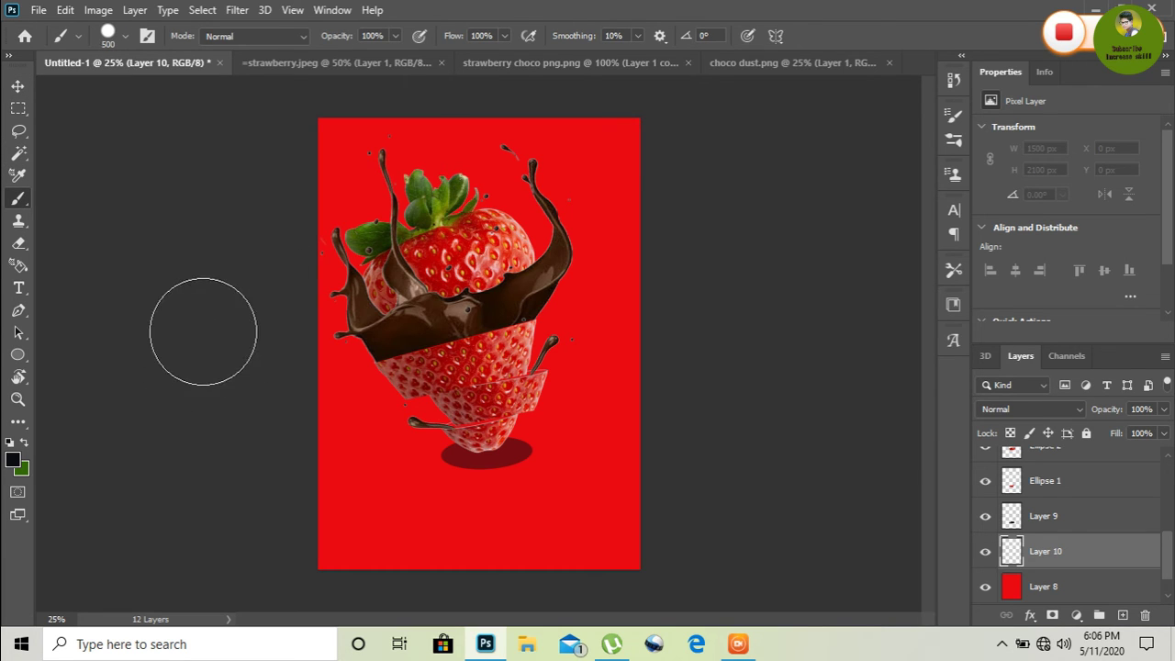
pyautogui.press('[')
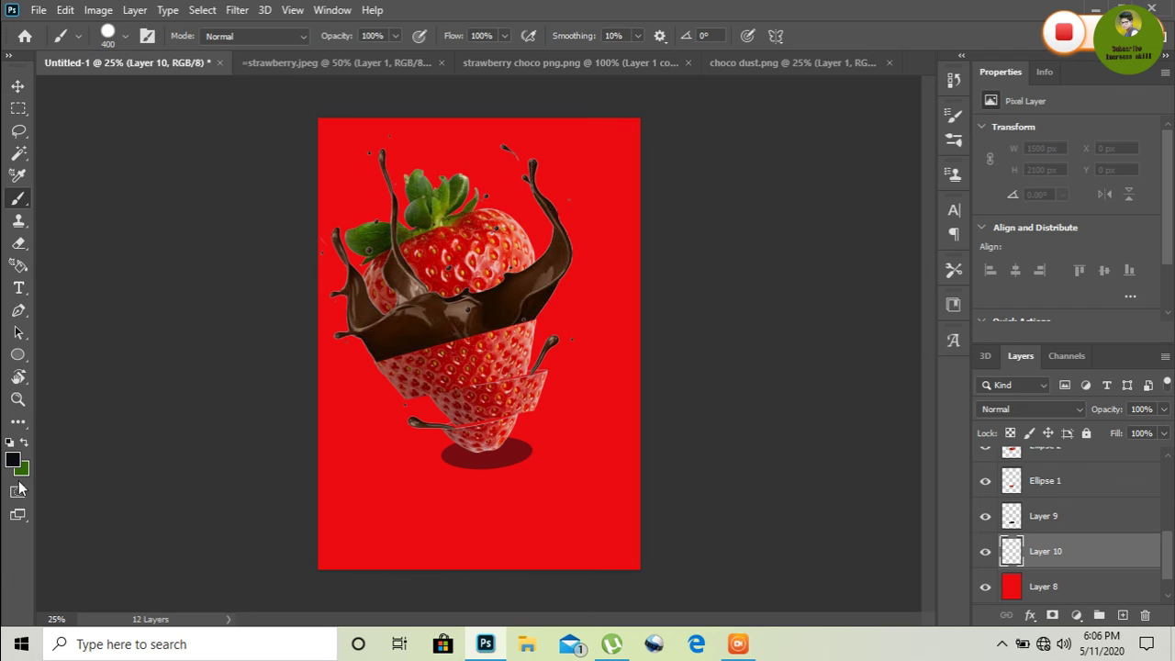
pyautogui.click(12, 460)
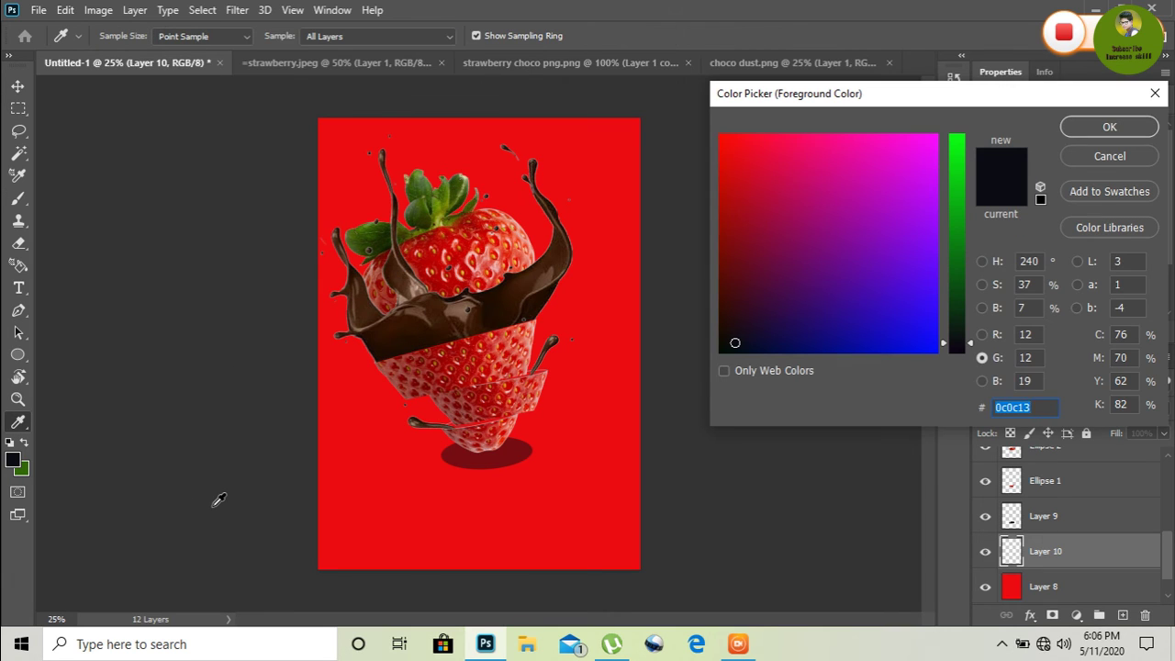
pyautogui.write('fefefe')
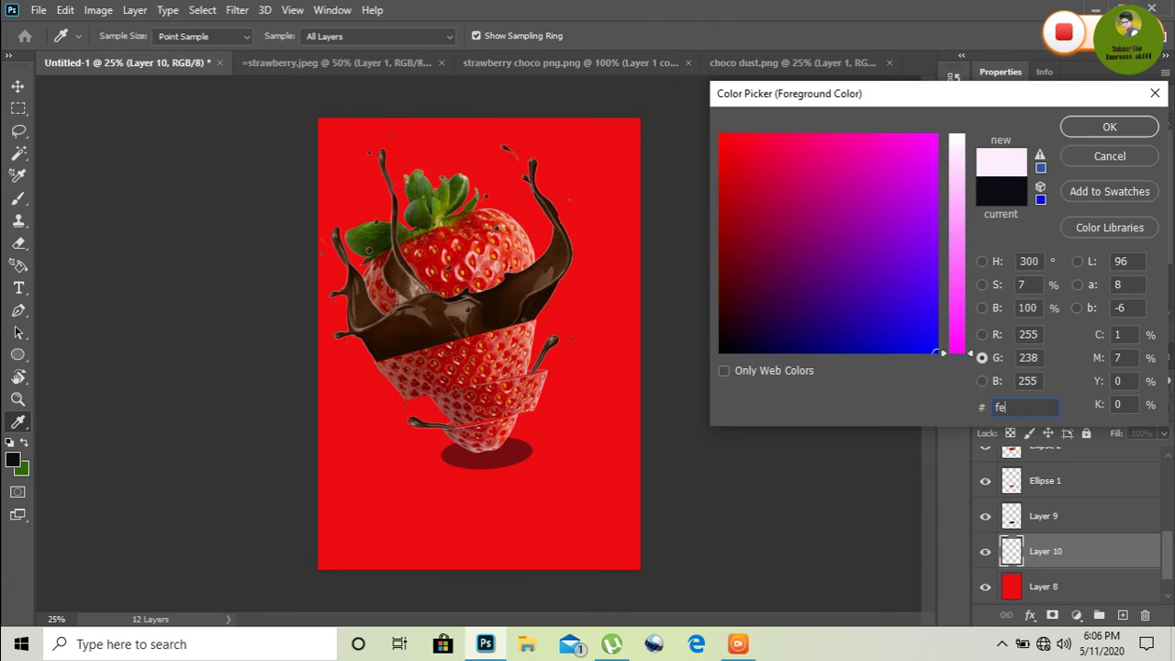
pyautogui.click(1089, 121)
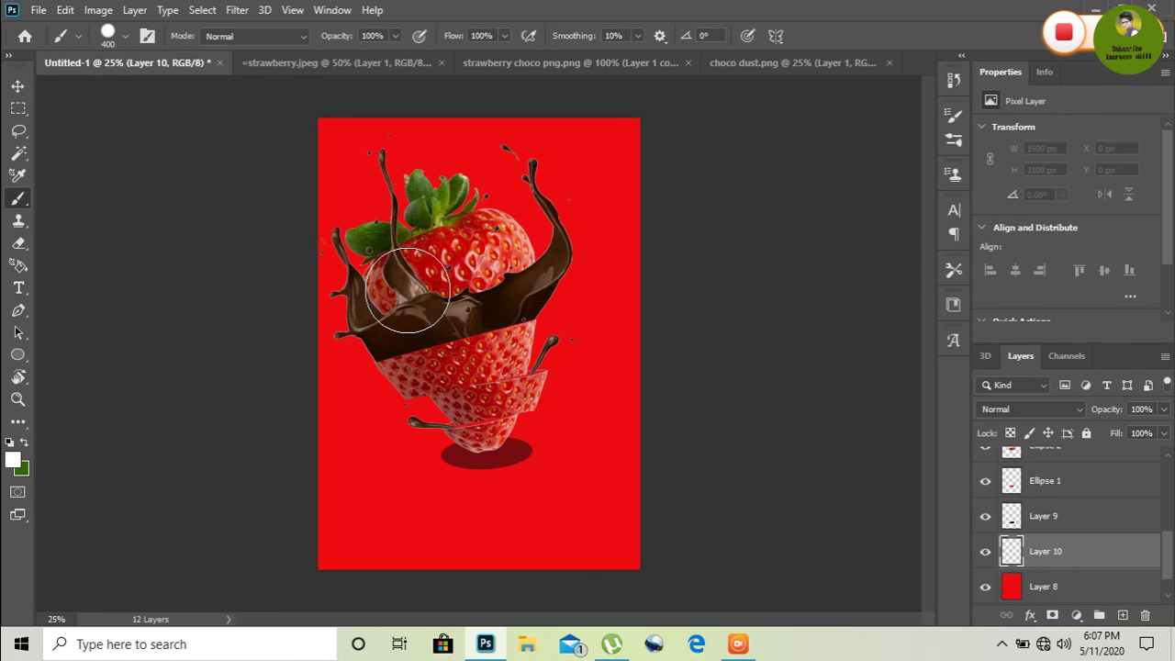
# Step: Set the white brush to 46% opacity and 7% hardness
pyautogui.click(407, 289)
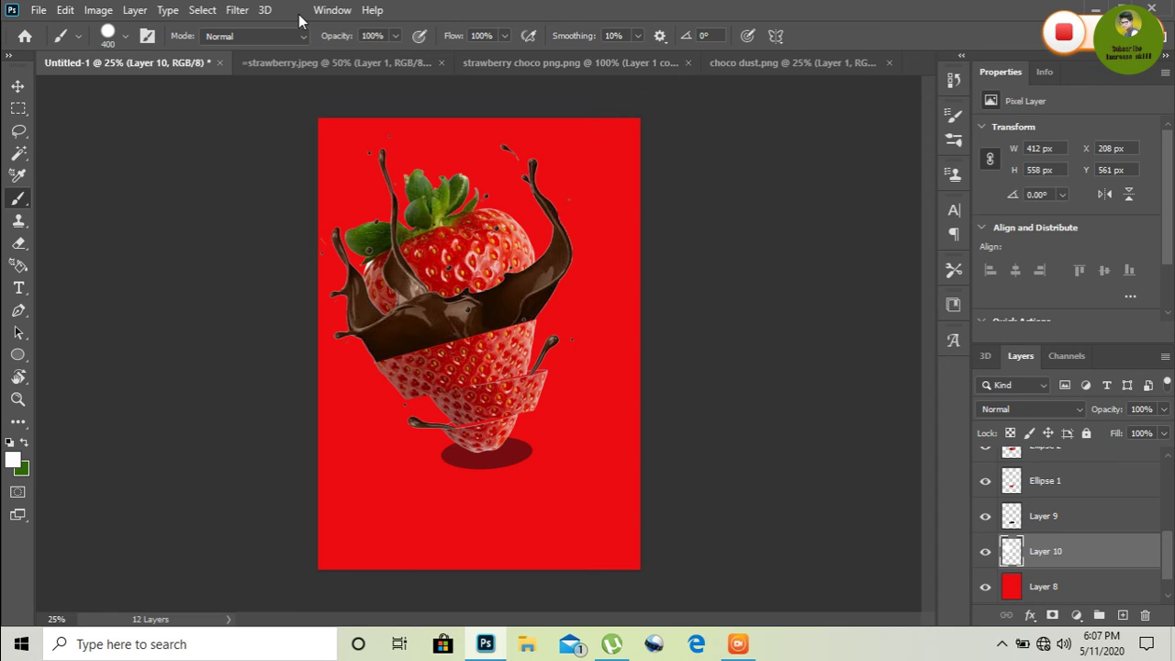
pyautogui.click(395, 36)
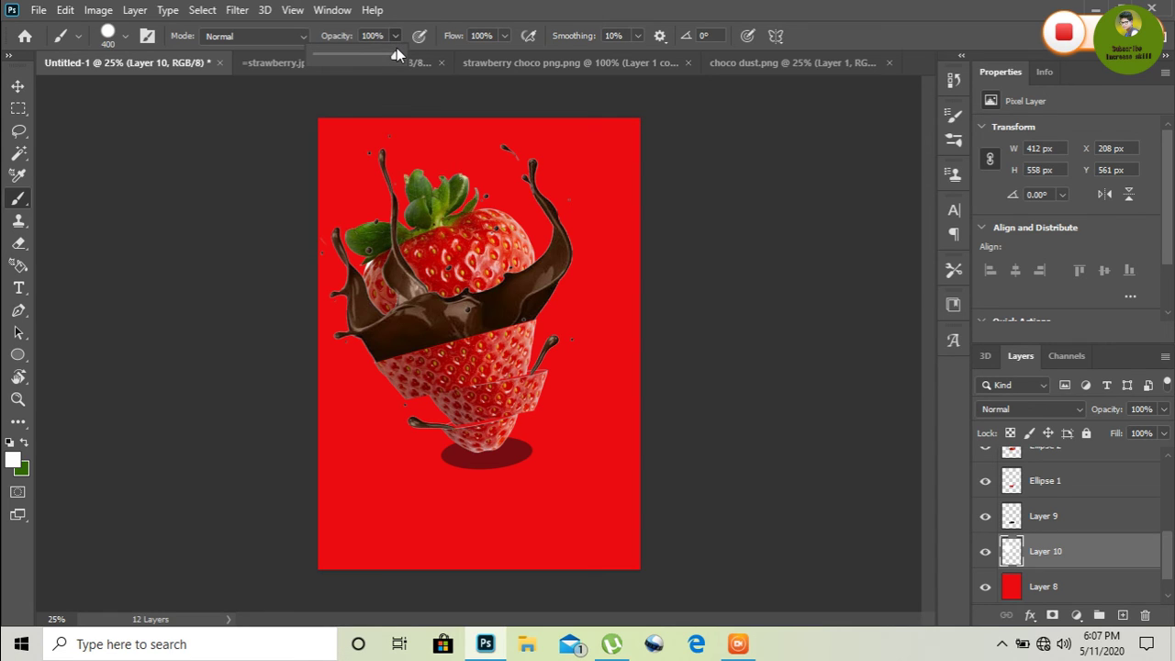
pyautogui.moveTo(396, 50); pyautogui.dragTo(351, 52)
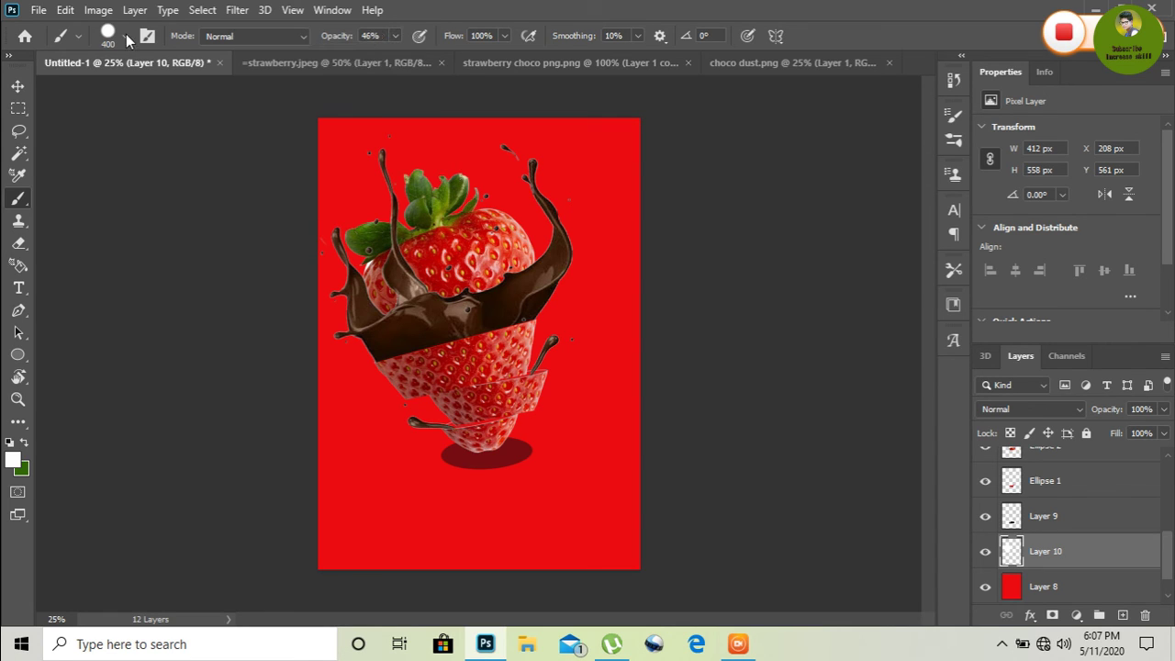
pyautogui.click(126, 36)
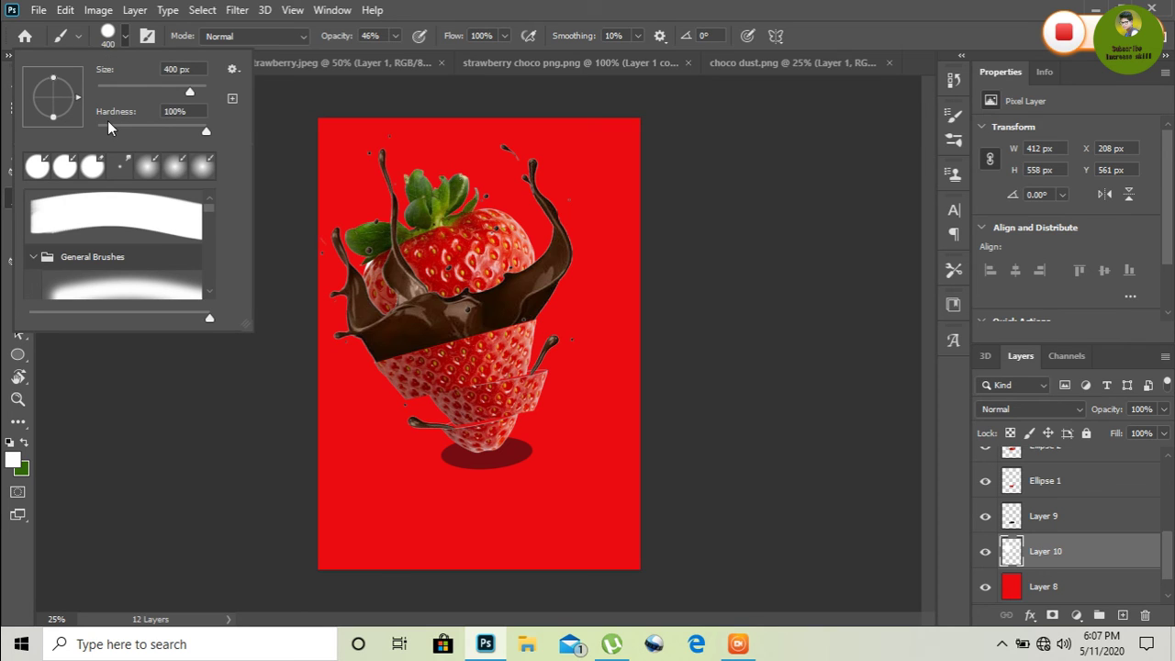
pyautogui.click(108, 125)
pyautogui.click(347, 271)
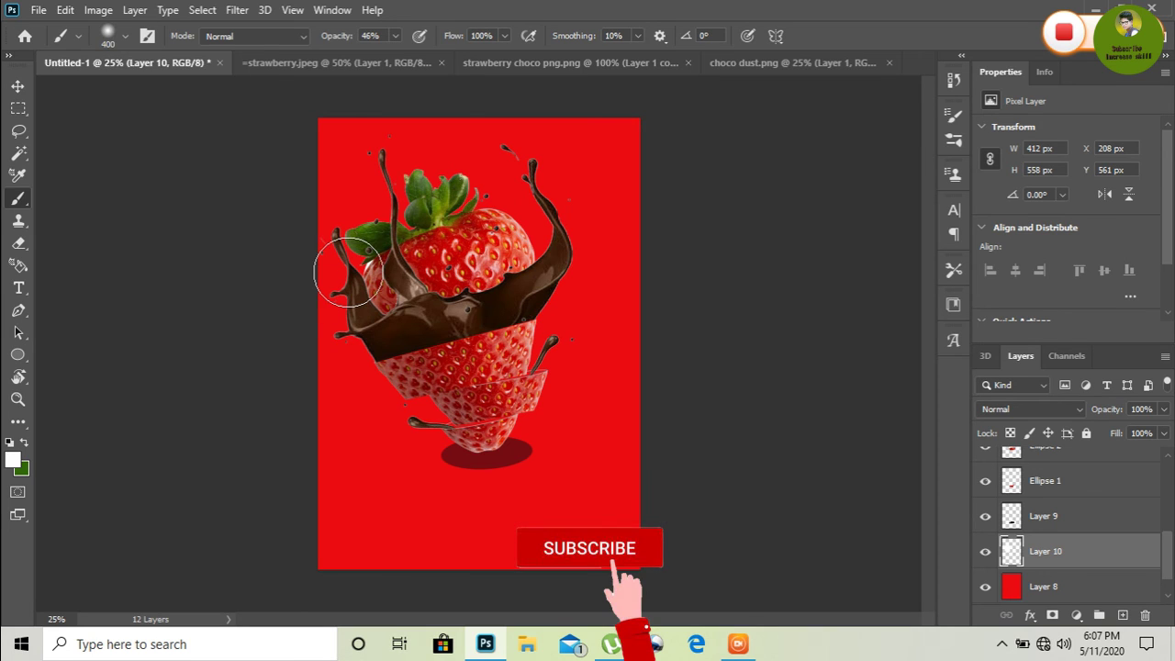
# Step: Paint a soft white glow along the strawberry's left, right and bottom edges
pyautogui.moveTo(347, 271); pyautogui.dragTo(457, 419)
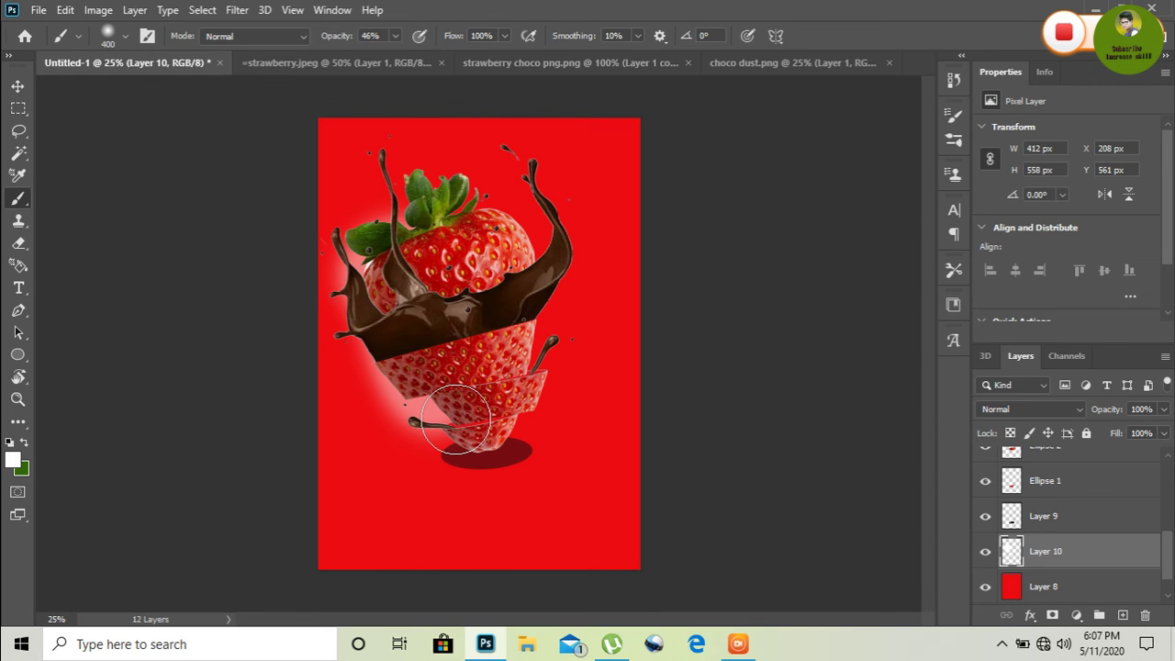
pyautogui.moveTo(457, 418); pyautogui.dragTo(521, 464)
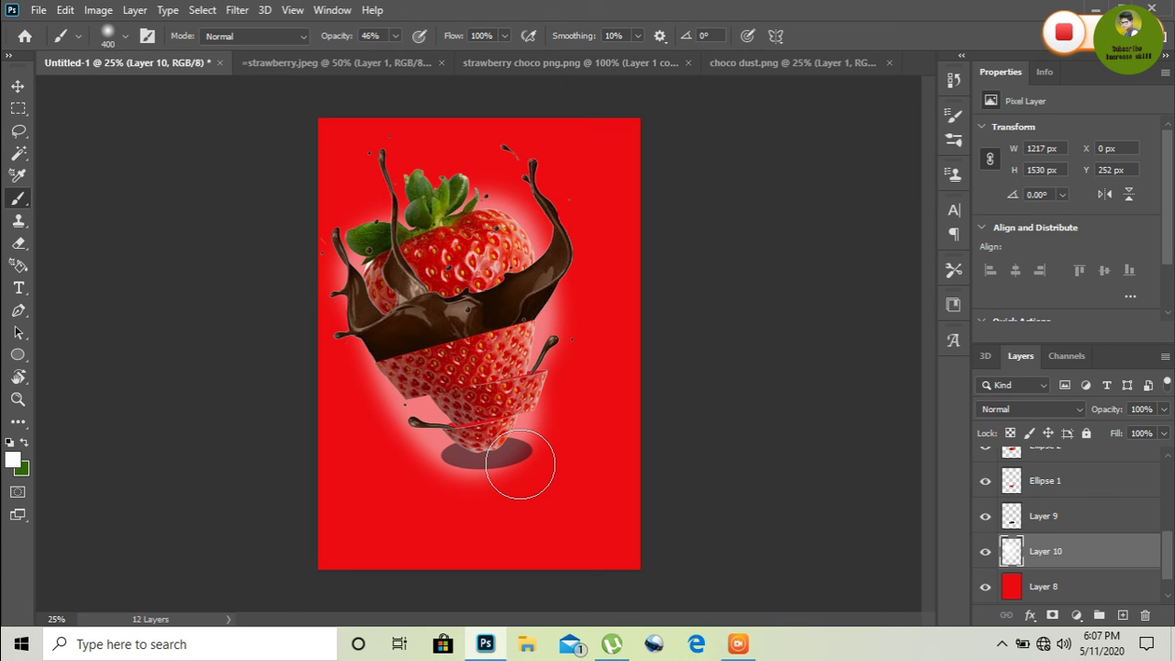
pyautogui.press('Return')
pyautogui.press('Return')
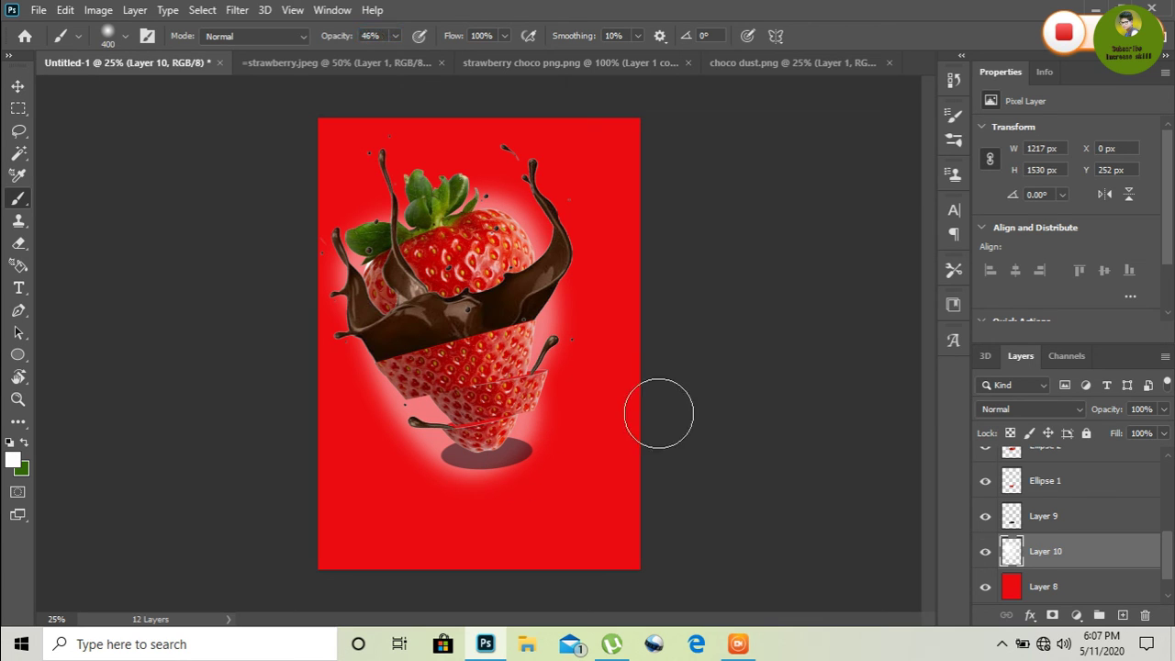
pyautogui.press('Return')
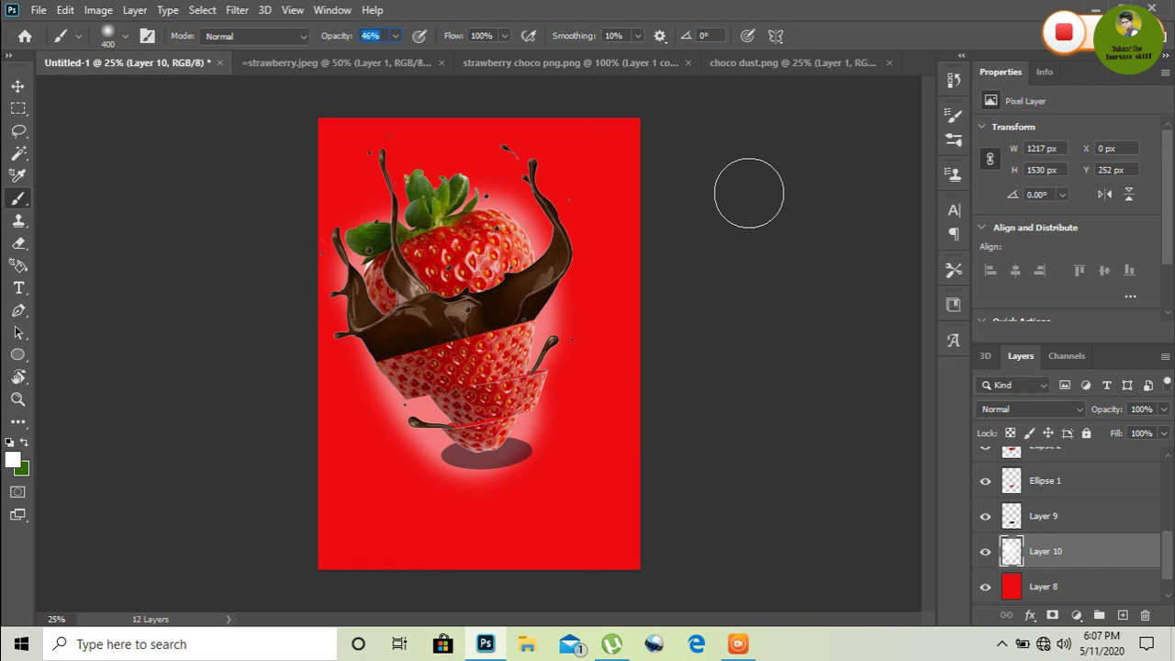
# Step: Lightly erase the glow near the lower-left strawberry with a 24%, size 200 eraser
pyautogui.click(18, 242)
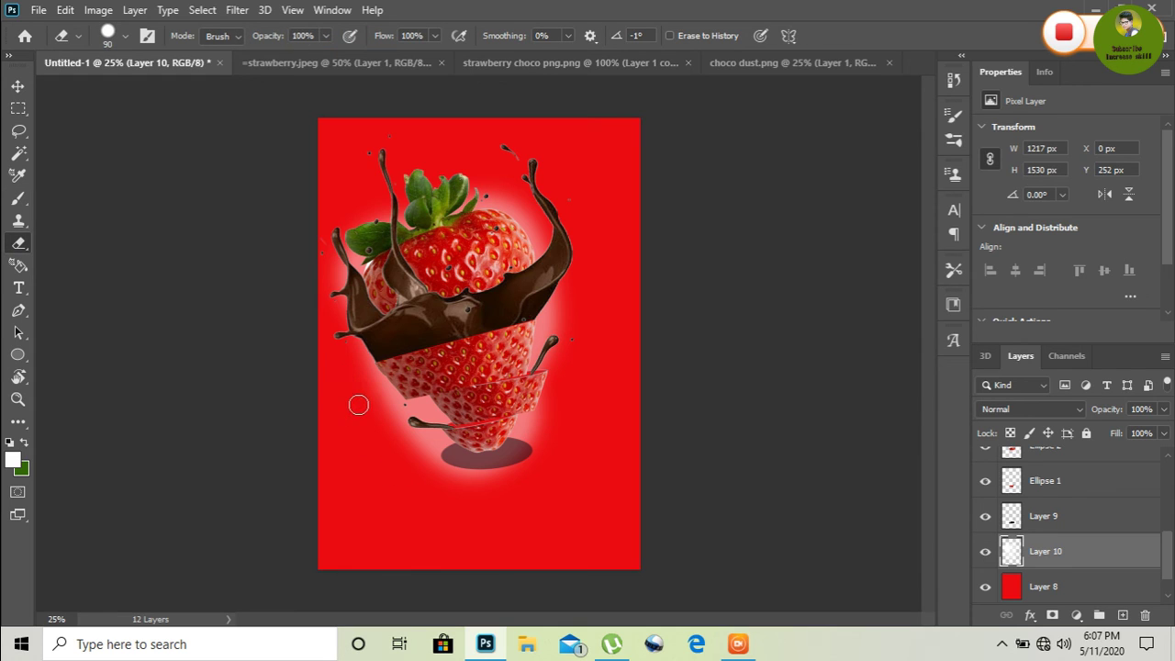
pyautogui.click(326, 35)
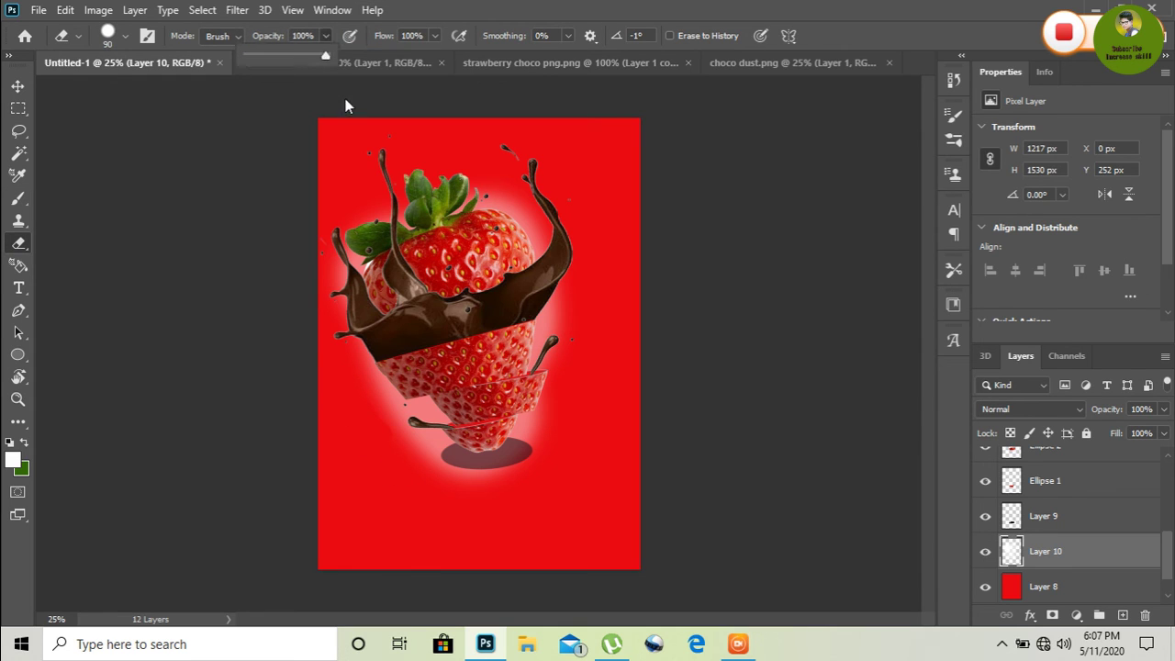
pyautogui.moveTo(304, 57); pyautogui.dragTo(262, 58)
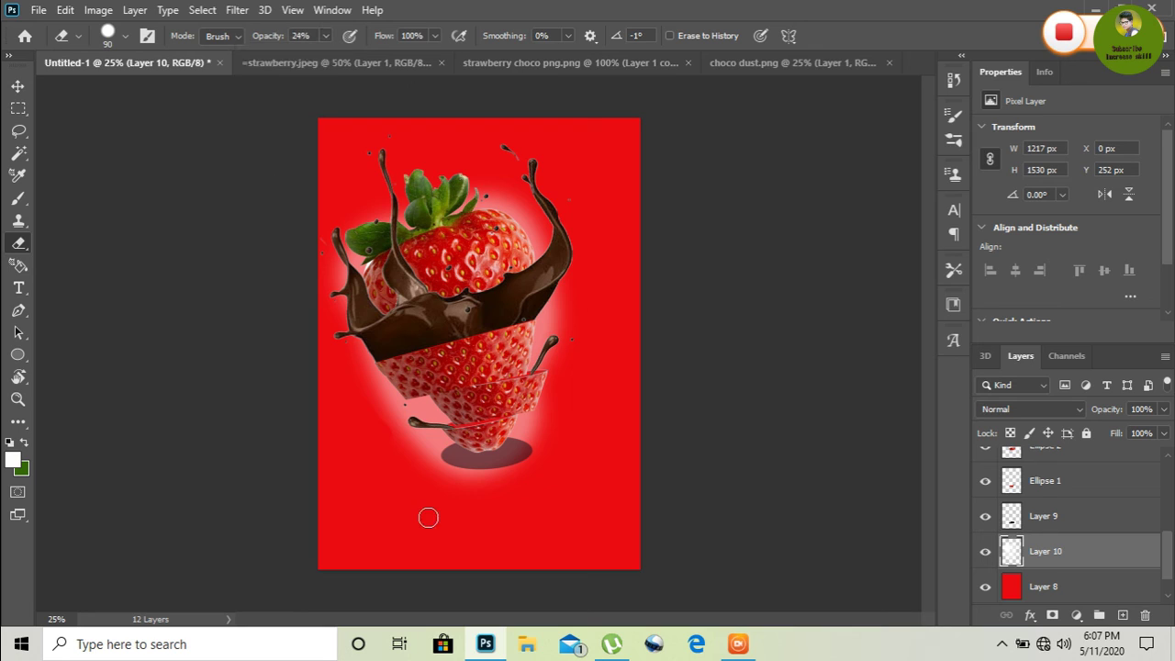
pyautogui.press(']')
pyautogui.press(']')
pyautogui.press(']')
pyautogui.press(']')
pyautogui.press(']')
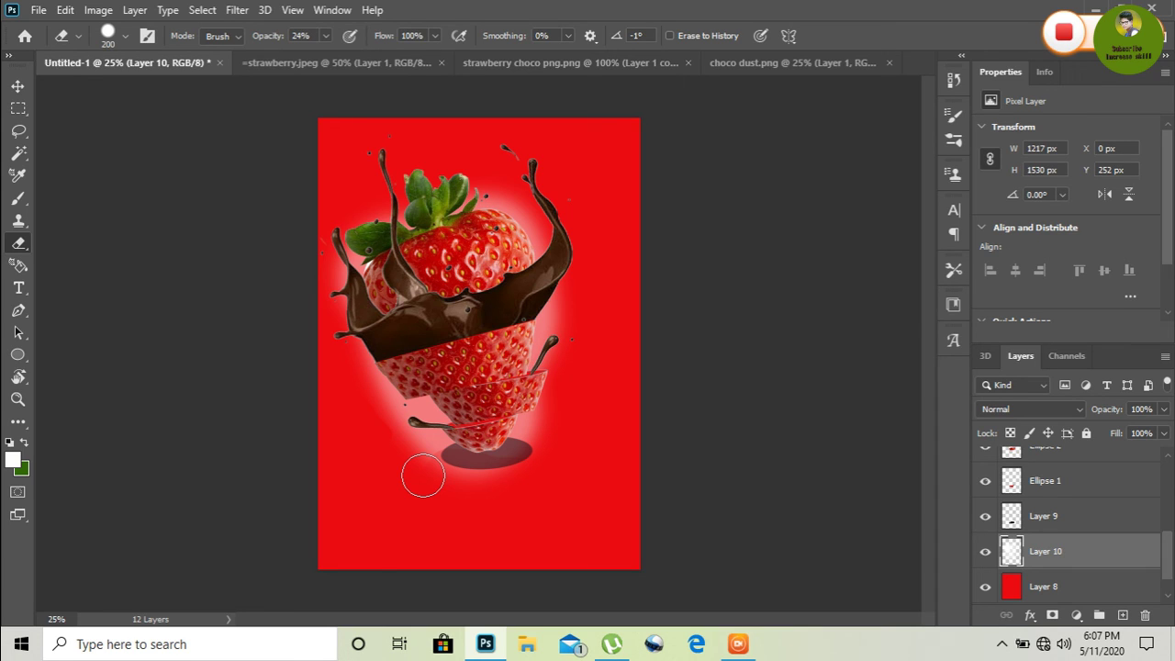
pyautogui.moveTo(423, 475); pyautogui.dragTo(443, 443)
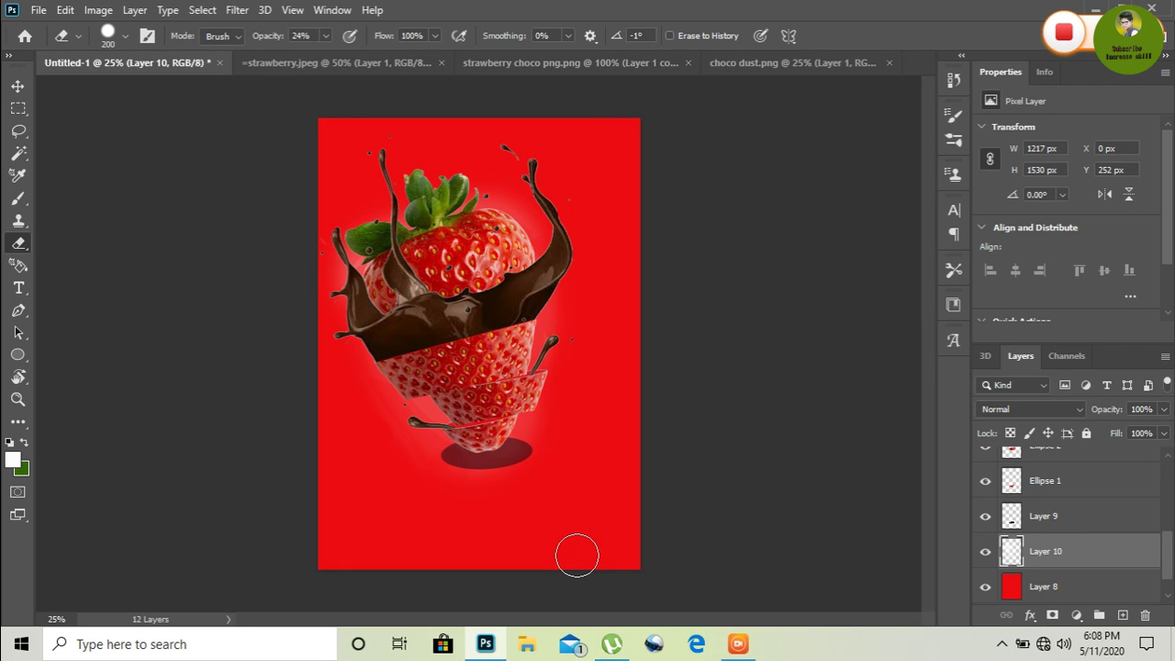
pyautogui.scroll(3, 1091, 515)
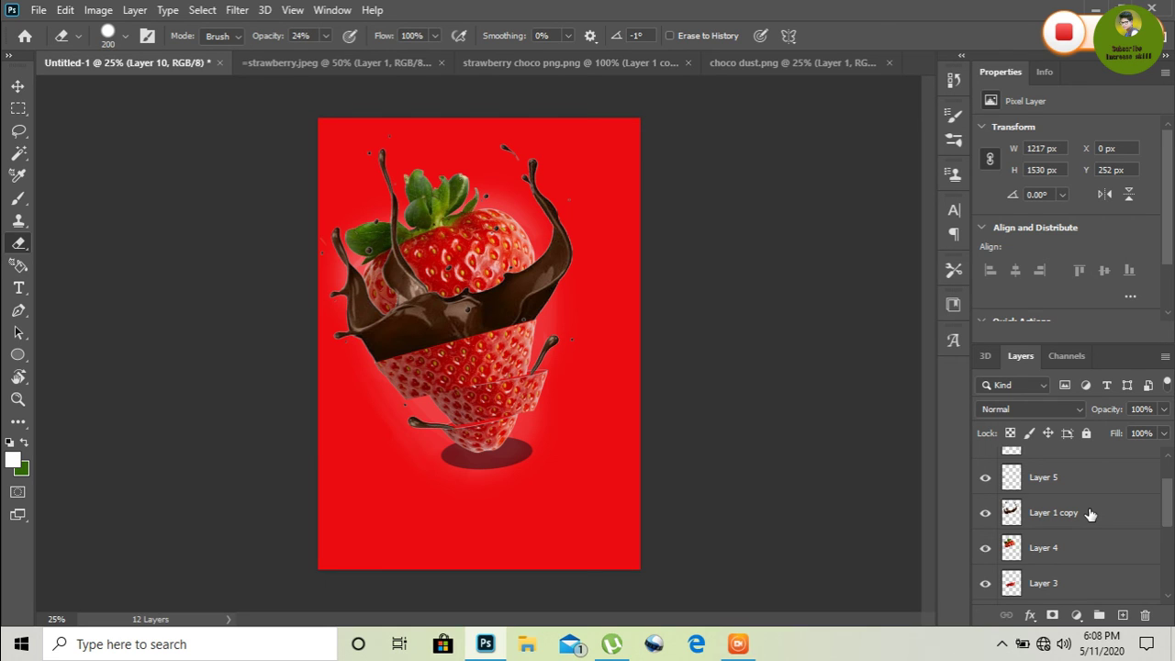
# Step: Raise Layer 1 copy's Brightness/Contrast brightness to 121 for a lighter milk-chocolate splash
pyautogui.click(1090, 514)
pyautogui.click(98, 9)
pyautogui.click(286, 60)
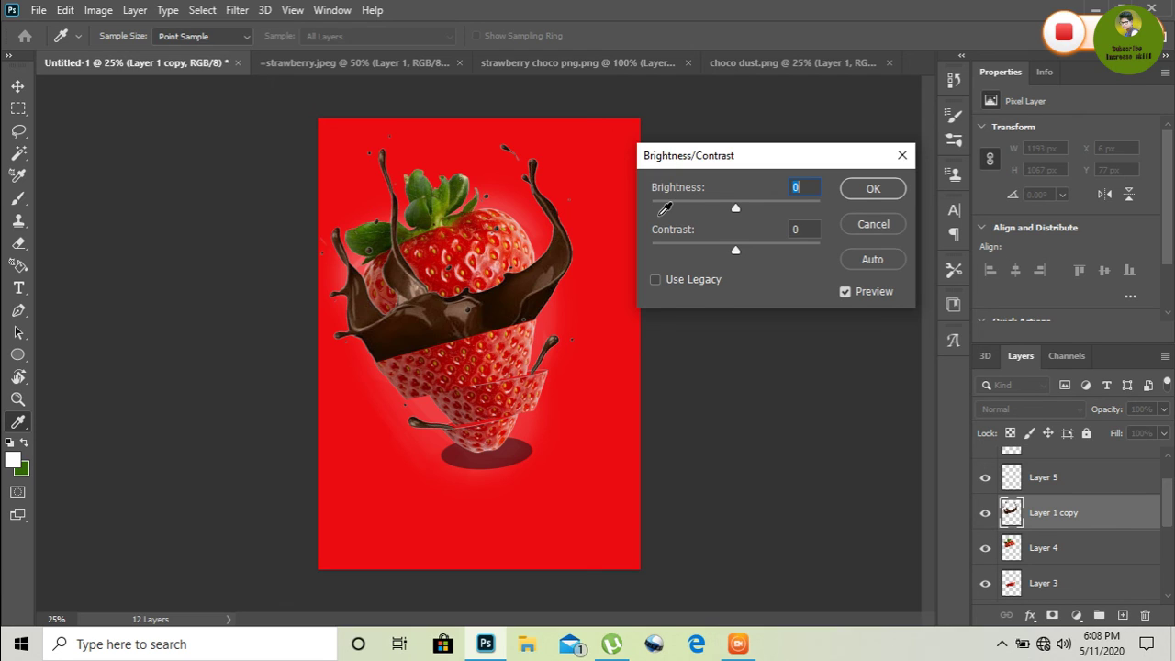
pyautogui.moveTo(735, 208); pyautogui.dragTo(803, 208)
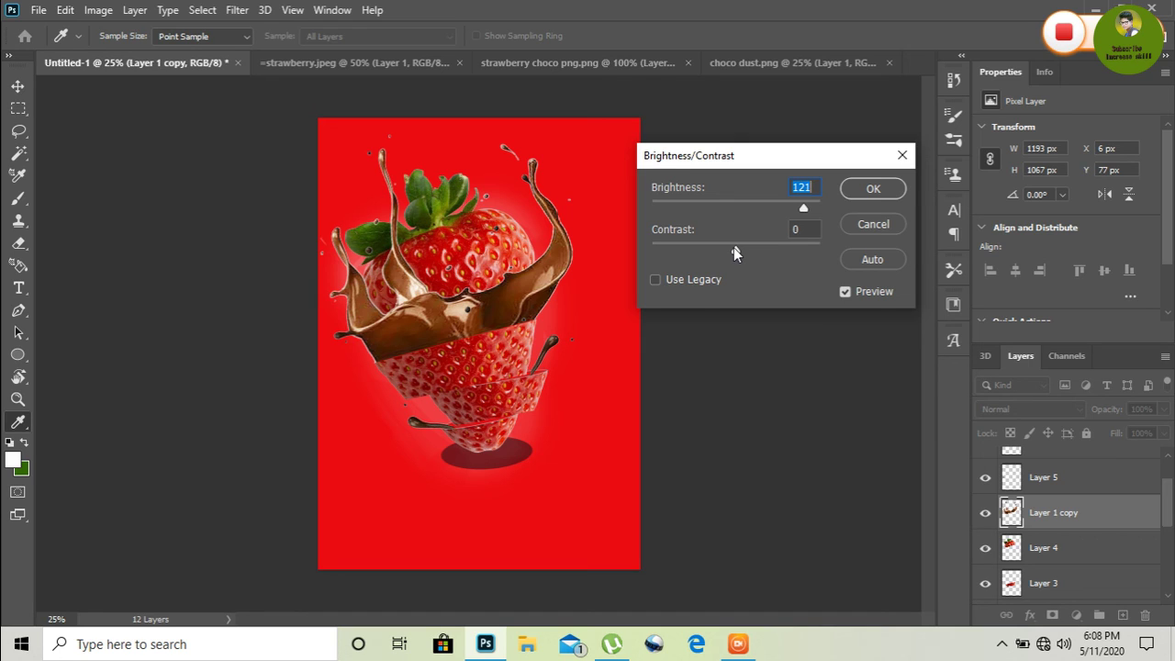
pyautogui.press('Return')
pyautogui.press('e')
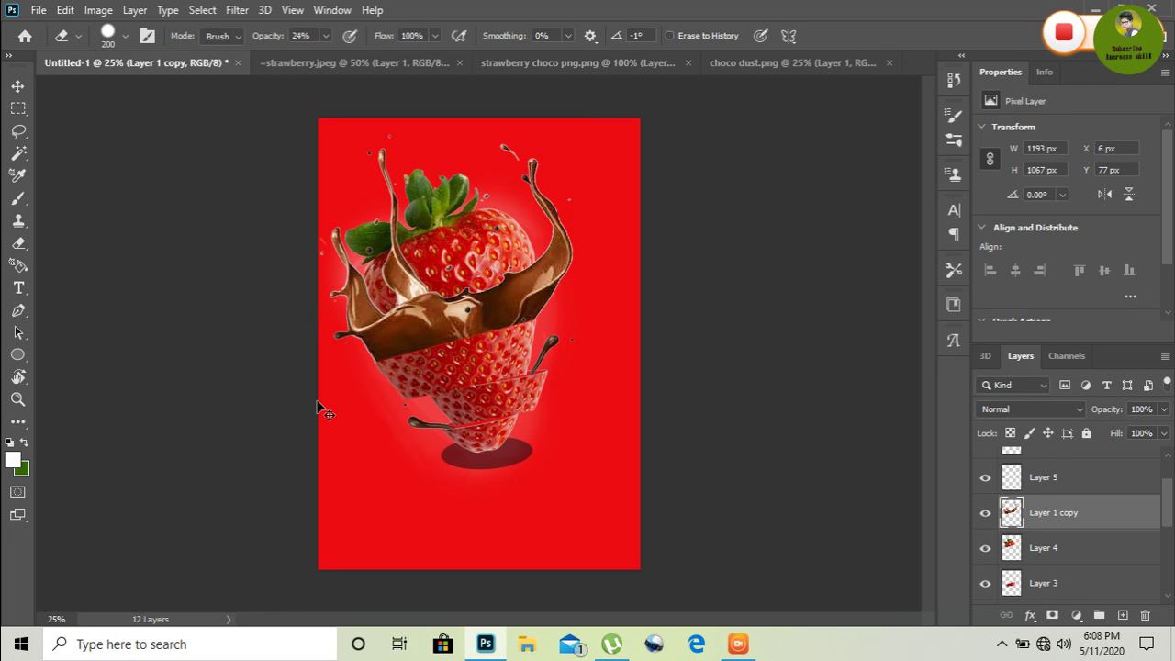
# Step: Warp the splash's lower-left corner and edge outward, leaving Layer 1 copy at 1192 × 1045 px
pyautogui.hotkey('ctrl', 't')
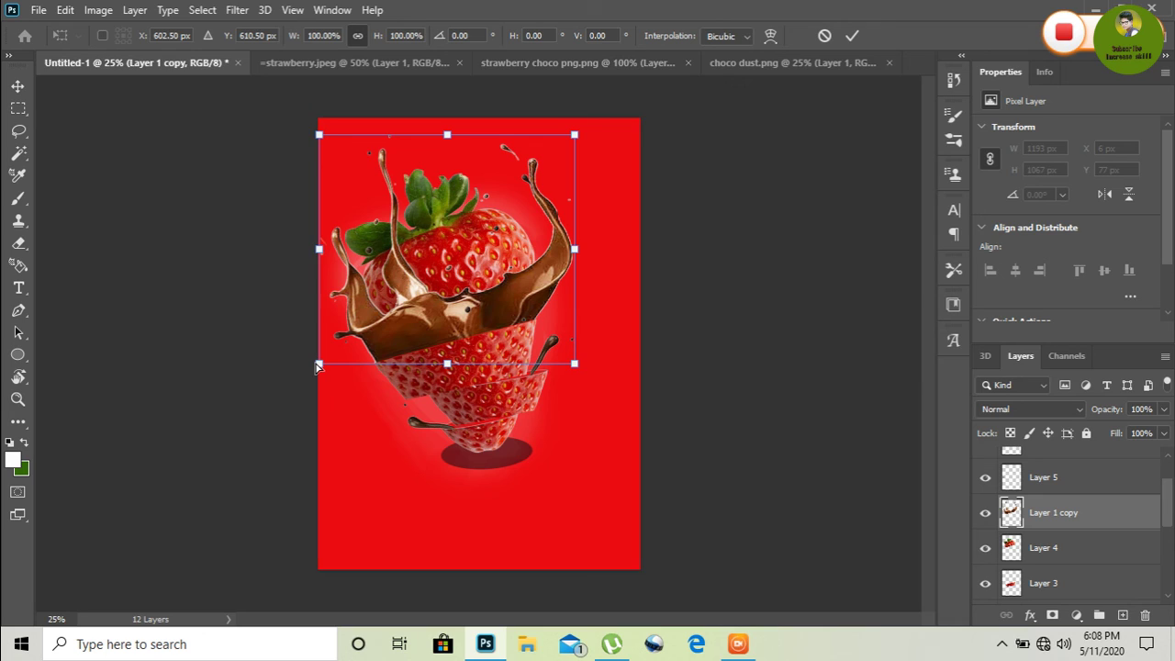
pyautogui.moveTo(316, 366); pyautogui.dragTo(334, 359)
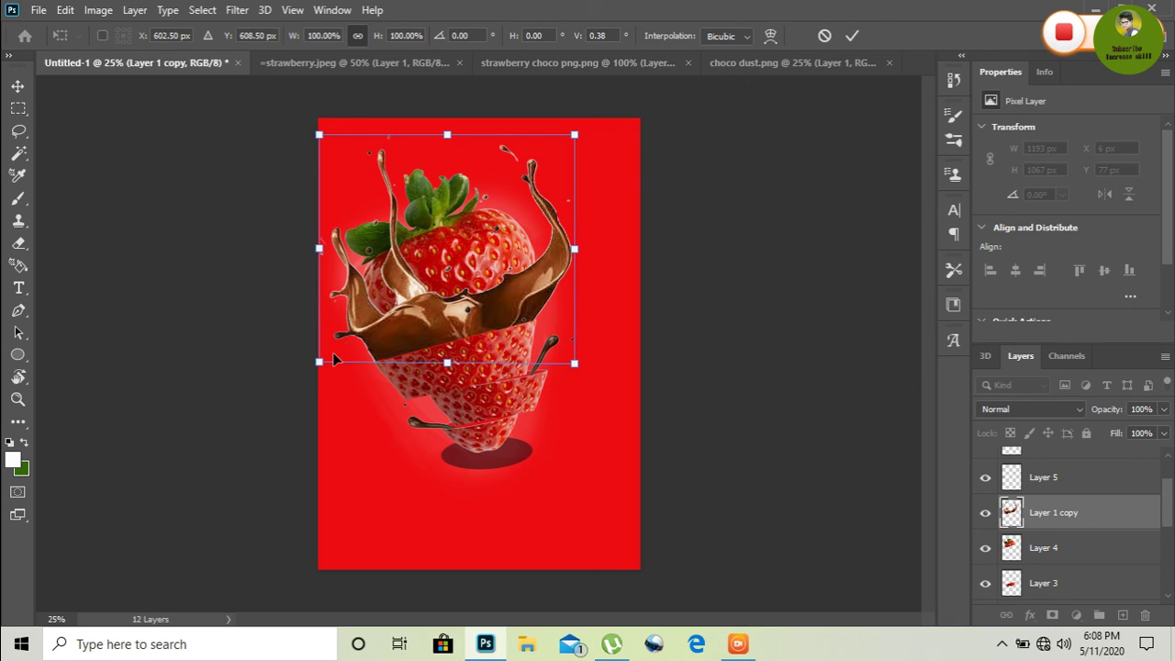
pyautogui.press('w')
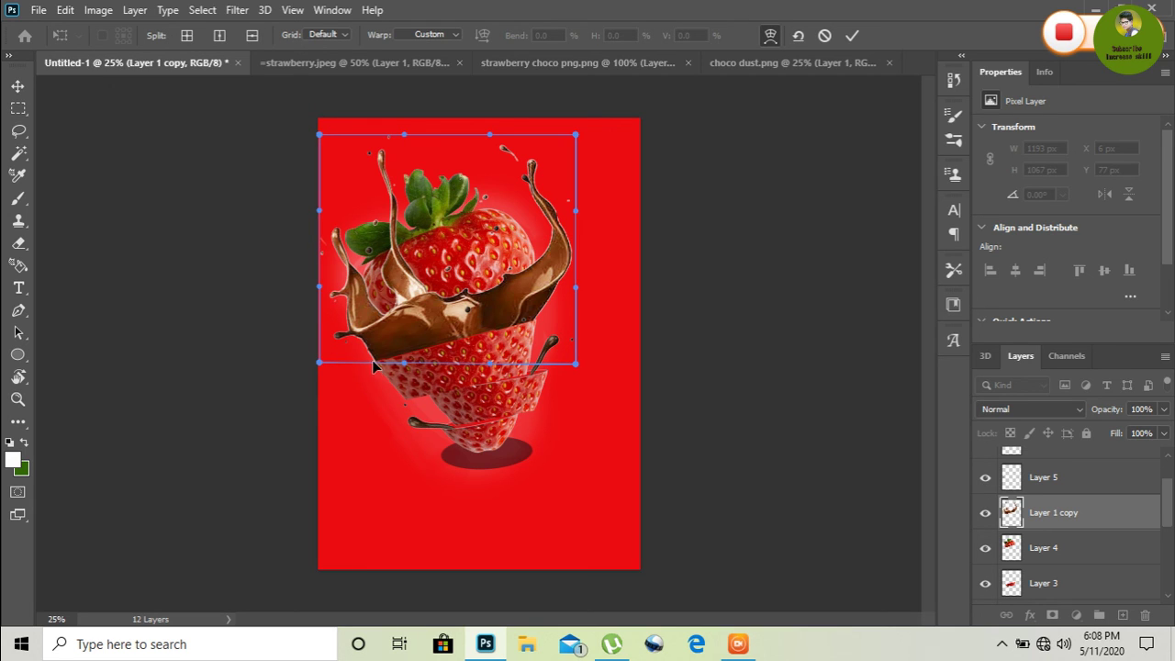
pyautogui.moveTo(371, 364); pyautogui.dragTo(322, 363)
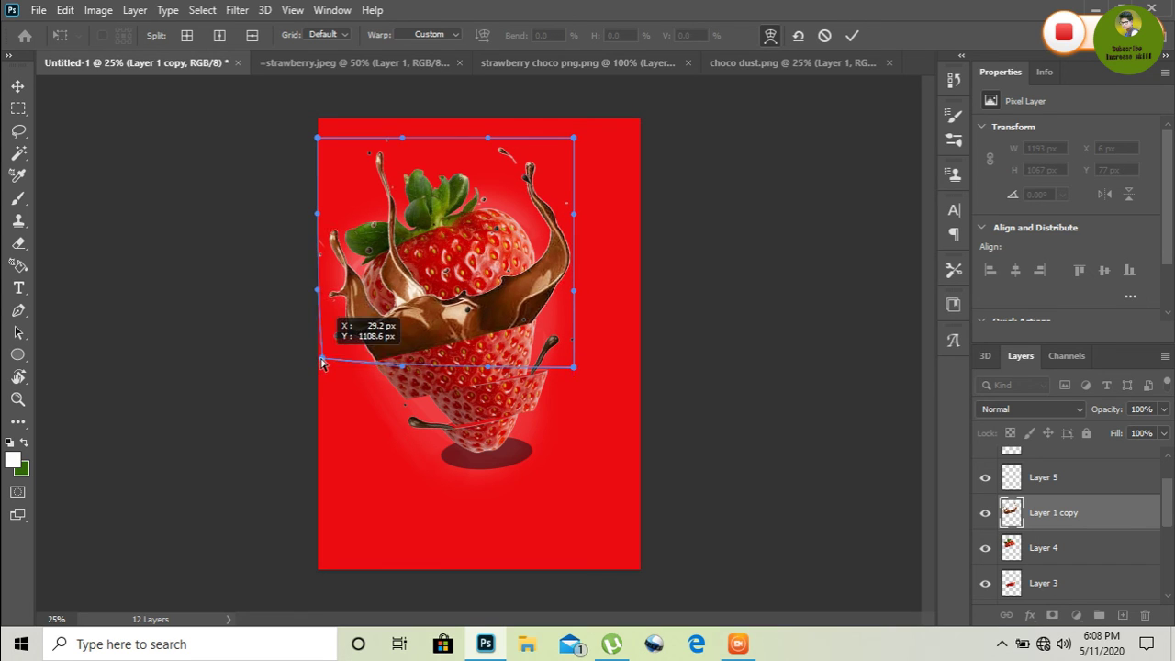
pyautogui.press('Return')
pyautogui.press('e')
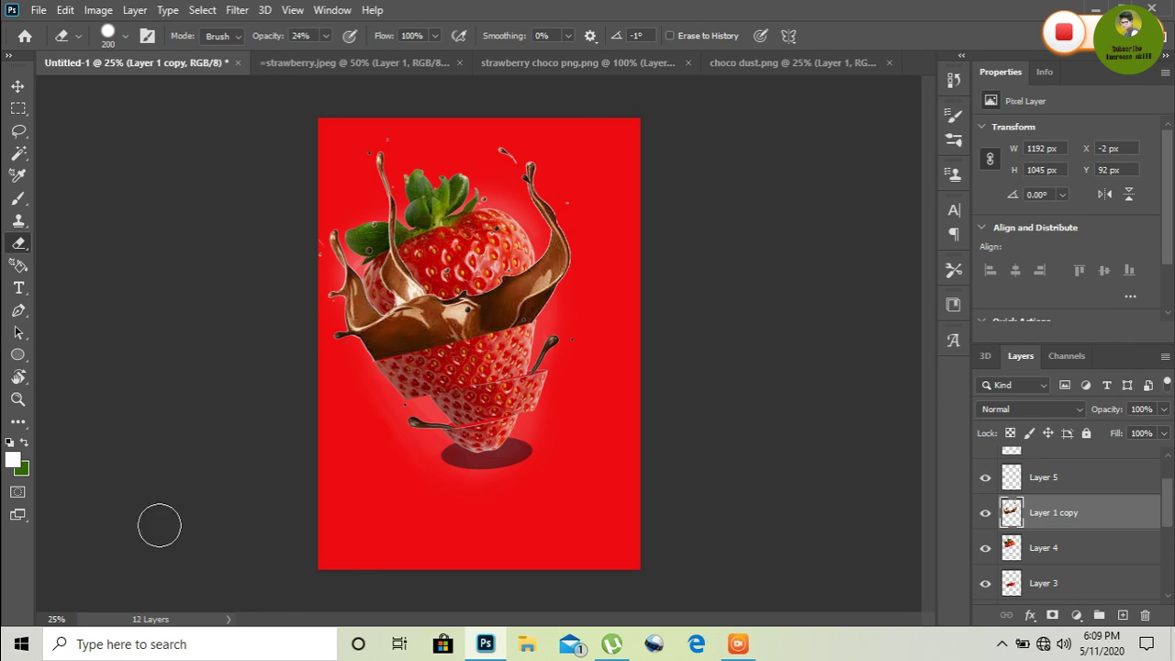
pyautogui.click(19, 198)
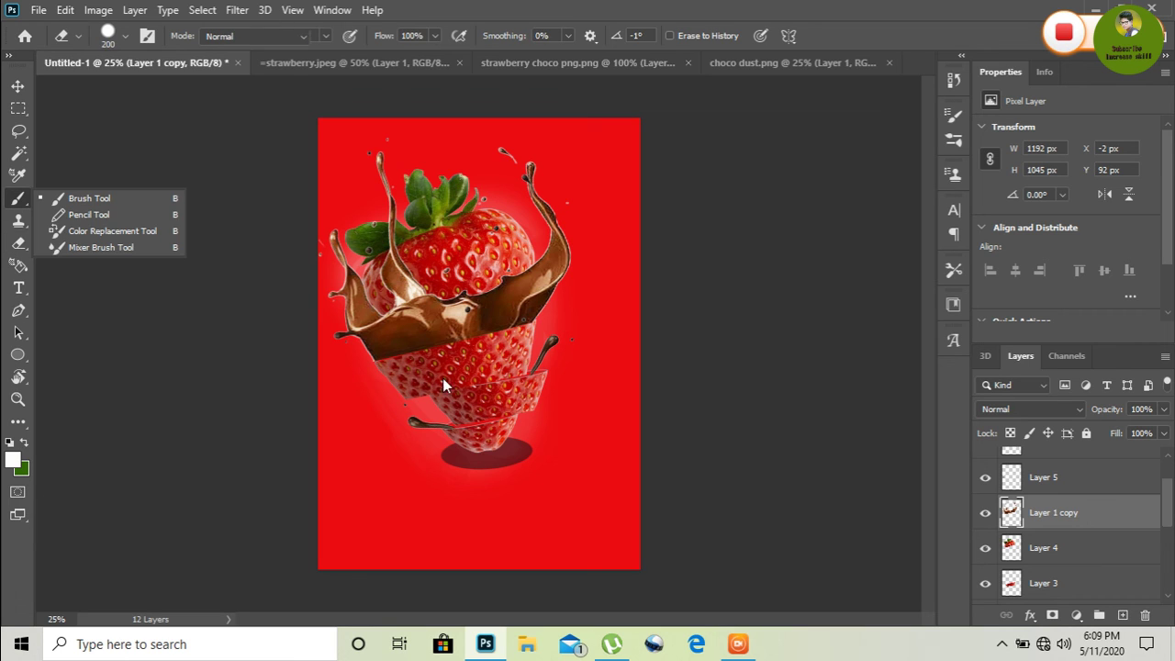
pyautogui.click(466, 465)
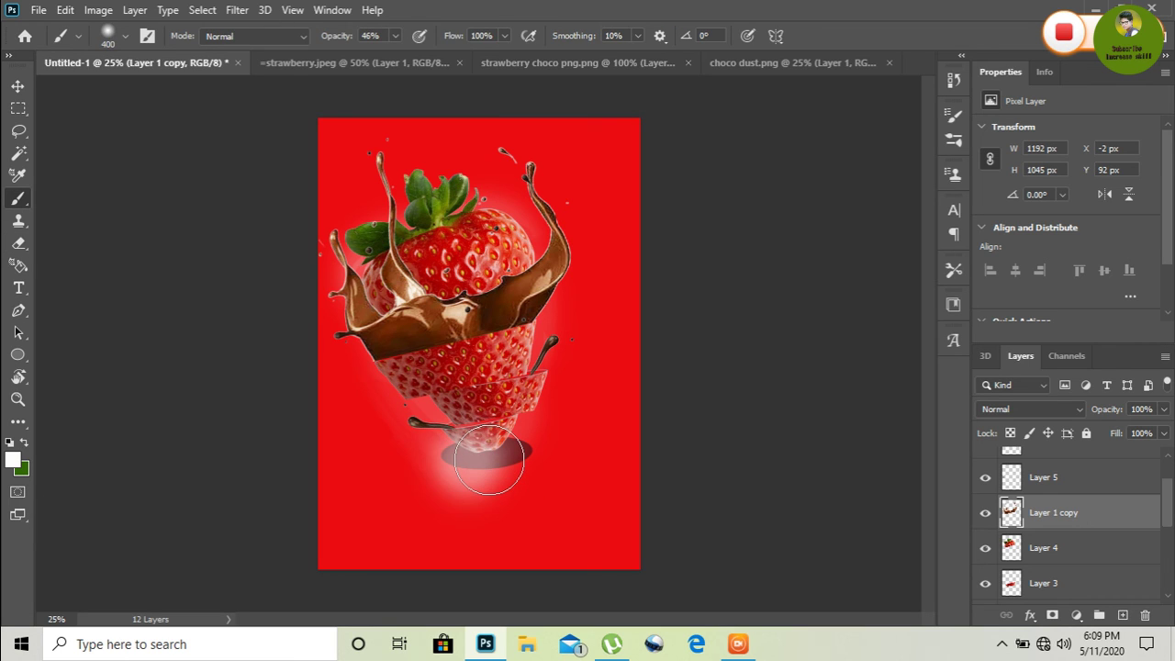
pyautogui.moveTo(489, 459); pyautogui.dragTo(434, 515)
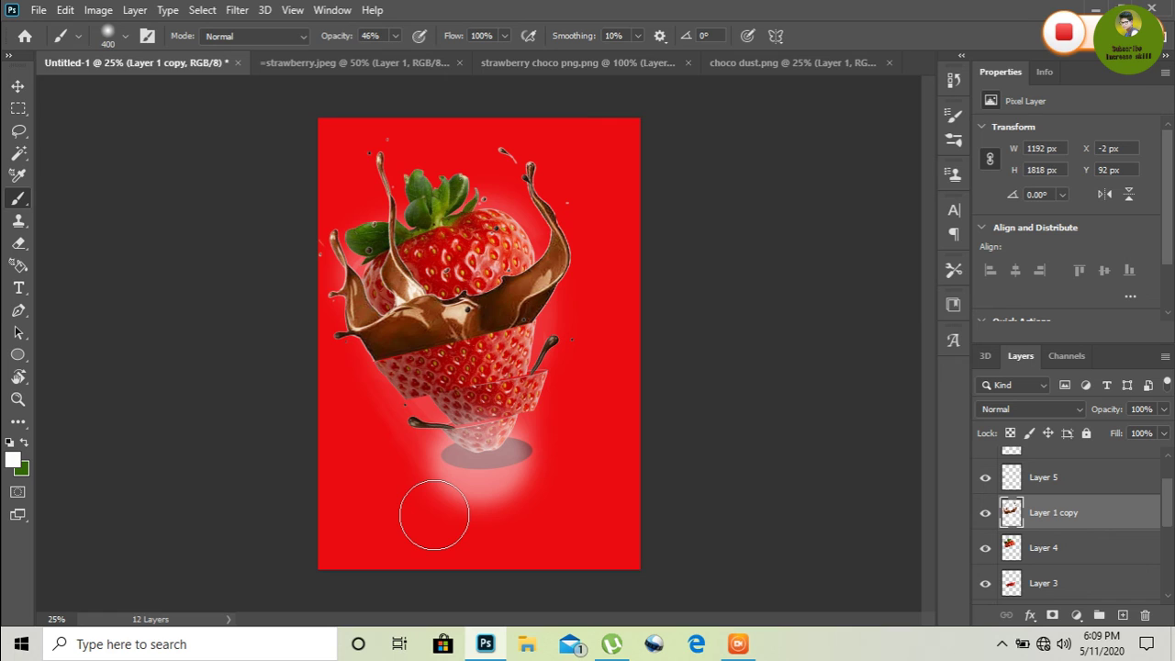
pyautogui.hotkey('ctrl', 'z')
pyautogui.press('[')
pyautogui.press('[')
pyautogui.press('[')
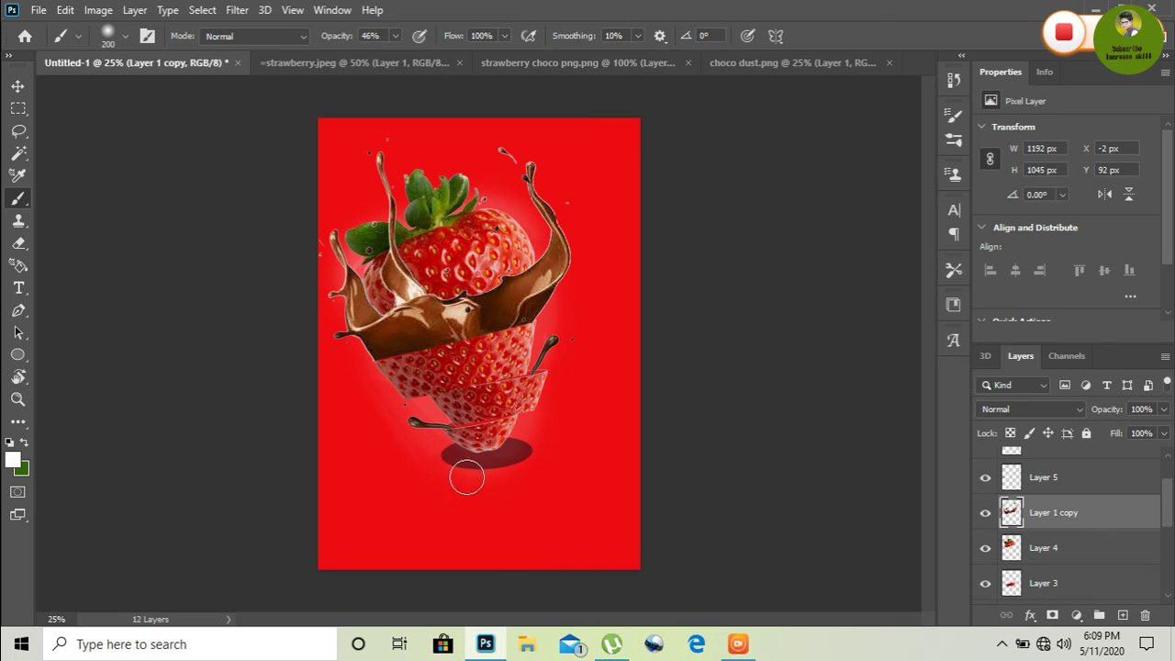
pyautogui.press('[')
pyautogui.press('[')
pyautogui.press('[')
pyautogui.press('[')
pyautogui.press('[')
pyautogui.moveTo(453, 461); pyautogui.dragTo(523, 446)
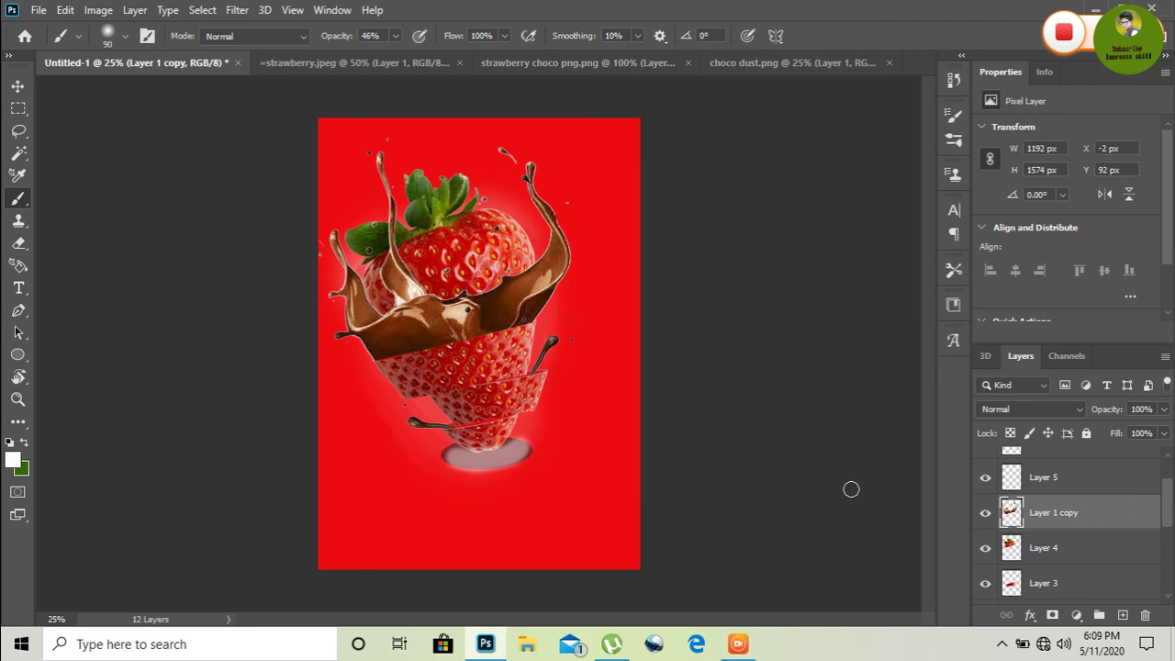
pyautogui.hotkey('ctrl', 'z')
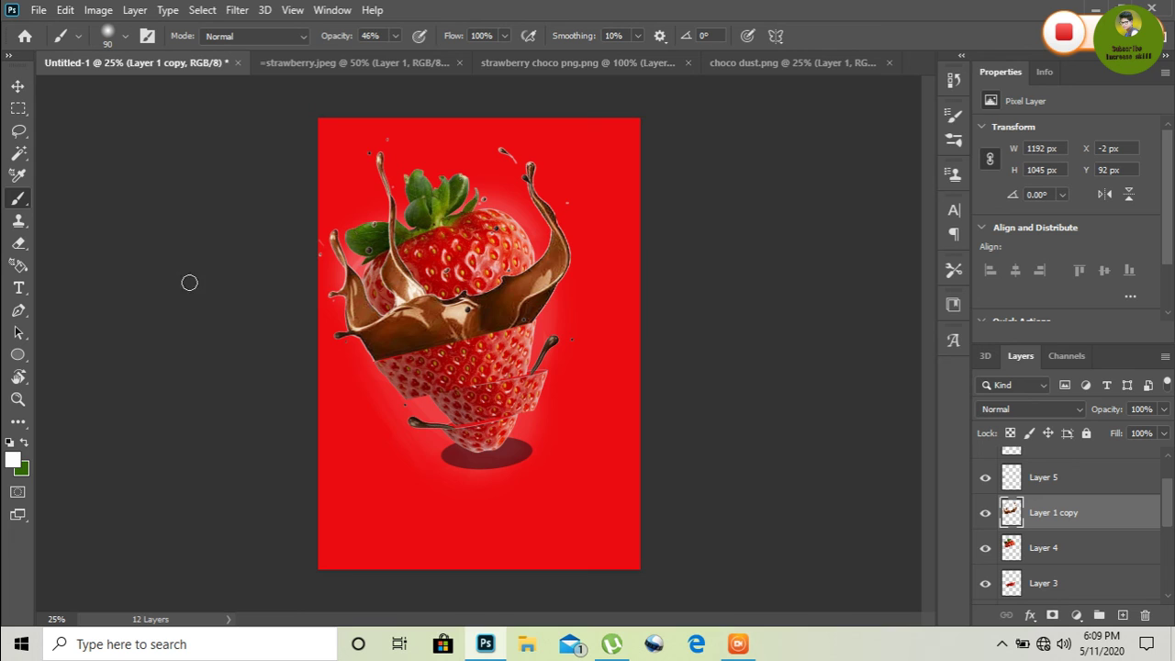
pyautogui.click(1064, 35)
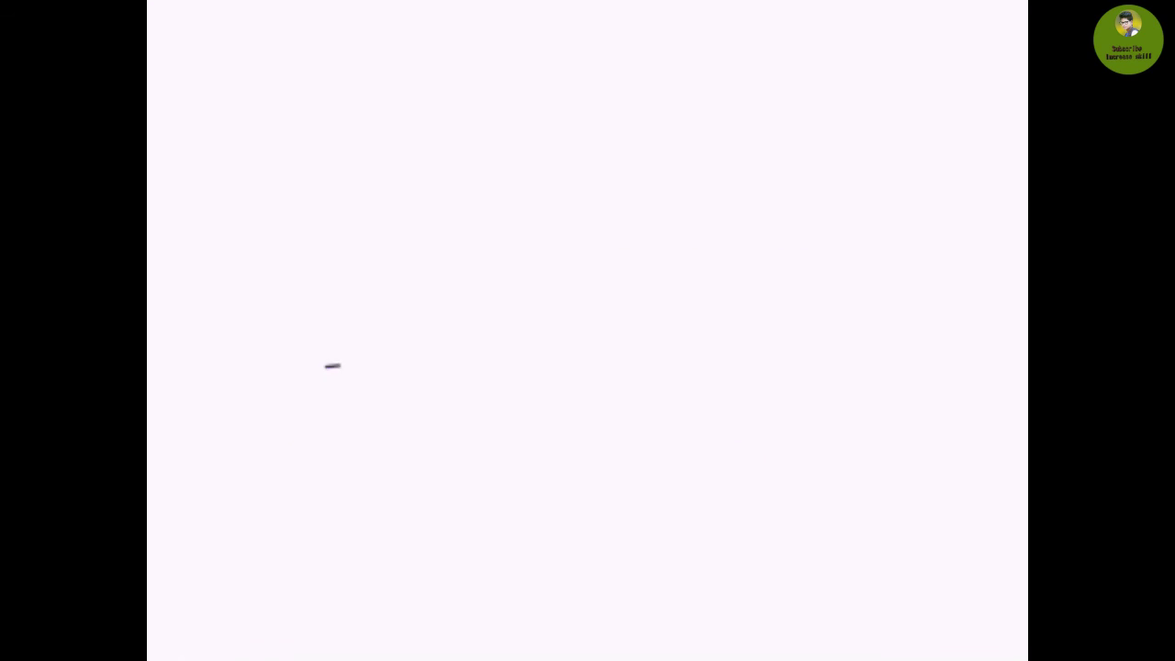